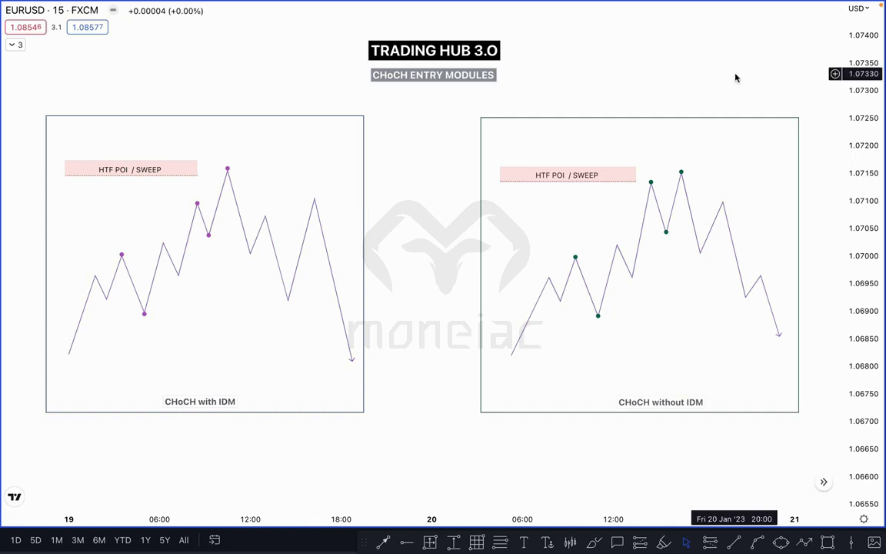
left_click(197, 165)
mouse_move(196, 164)
left_mouse_down()
mouse_move(222, 166)
mouse_move(200, 161)
left_mouse_up()
left_click(219, 142)
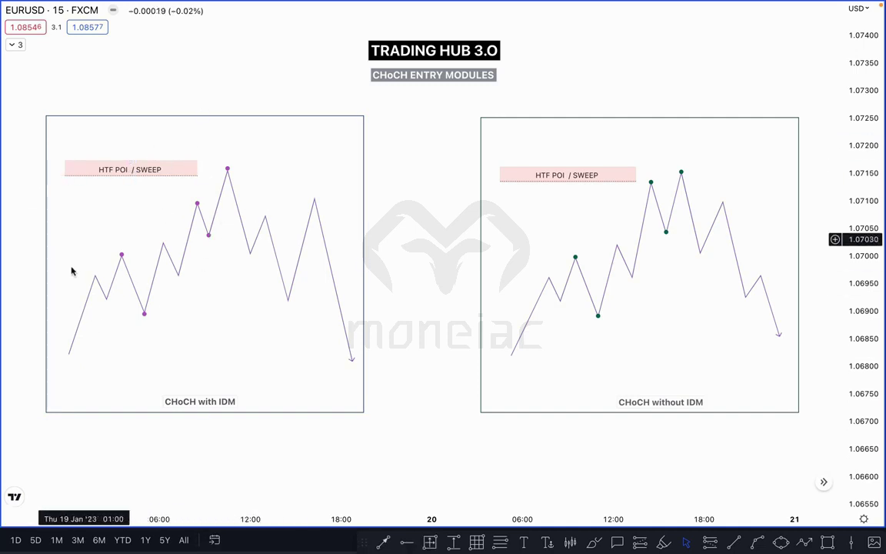
Brush horizontal strokes just above and below the HTF POI / SWEEP zone in the CHoCH with IDM diagram, and undo them
left_click(596, 542)
left_click_drag(143, 155, 224, 155)
left_click_drag(162, 180, 229, 181)
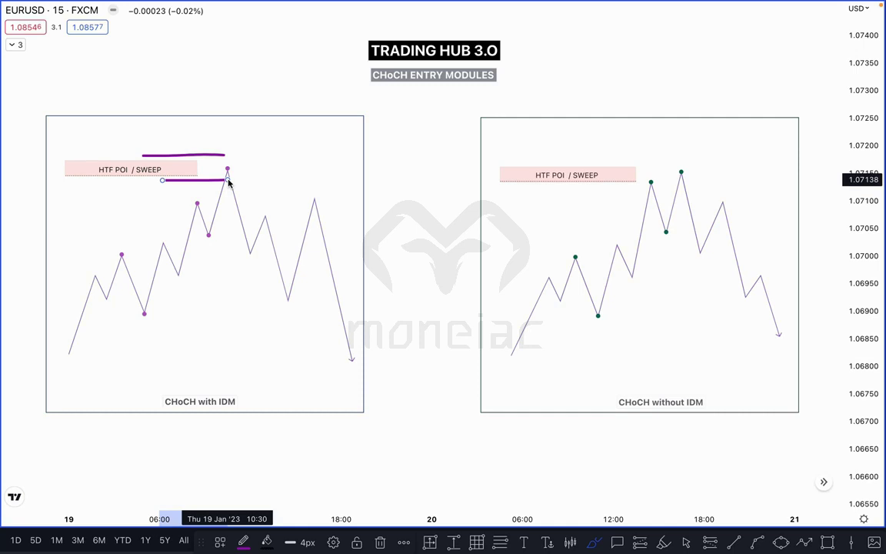
key("ctrl+z")
key("ctrl+z")
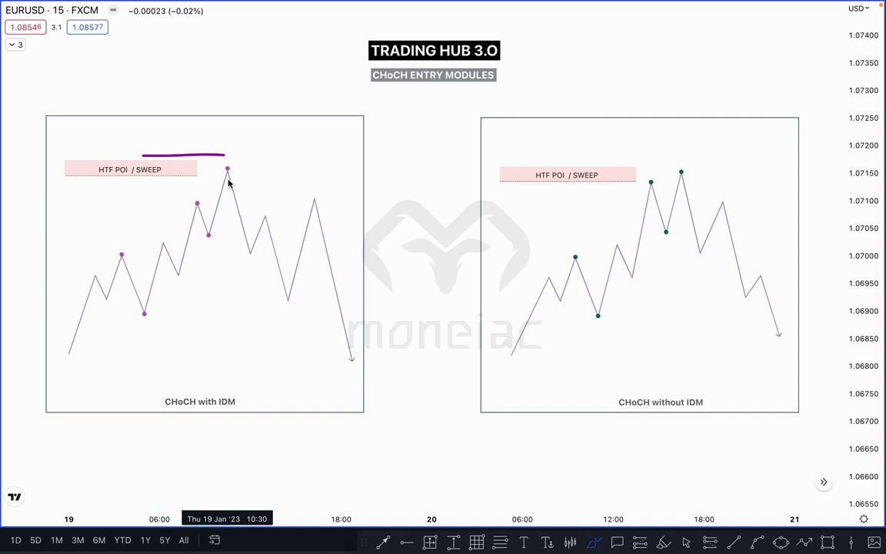
Brush a level at the last pullback low before the peak, trace the rise towards the peak, and remove the strokes
left_click_drag(208, 237, 239, 236)
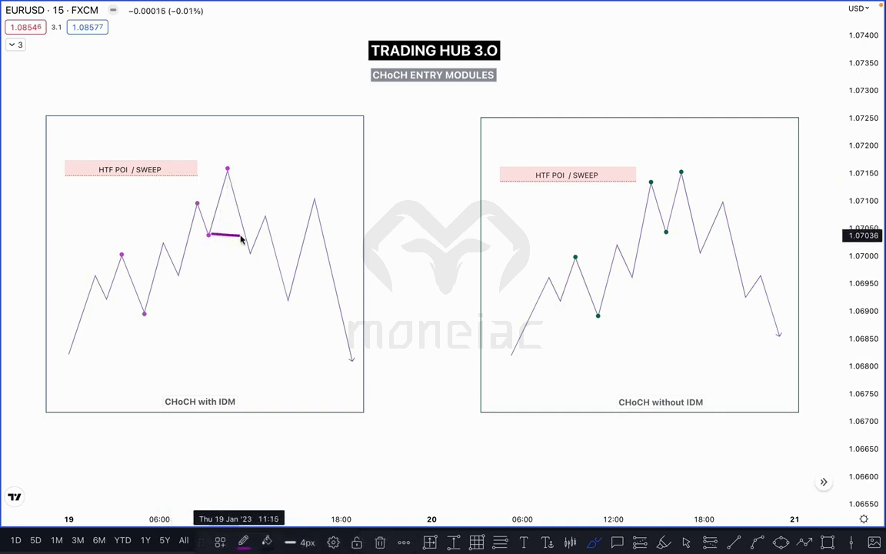
mouse_move(139, 300)
left_mouse_down()
mouse_move(166, 245)
mouse_move(176, 269)
mouse_move(194, 209)
mouse_move(203, 242)
left_mouse_up()
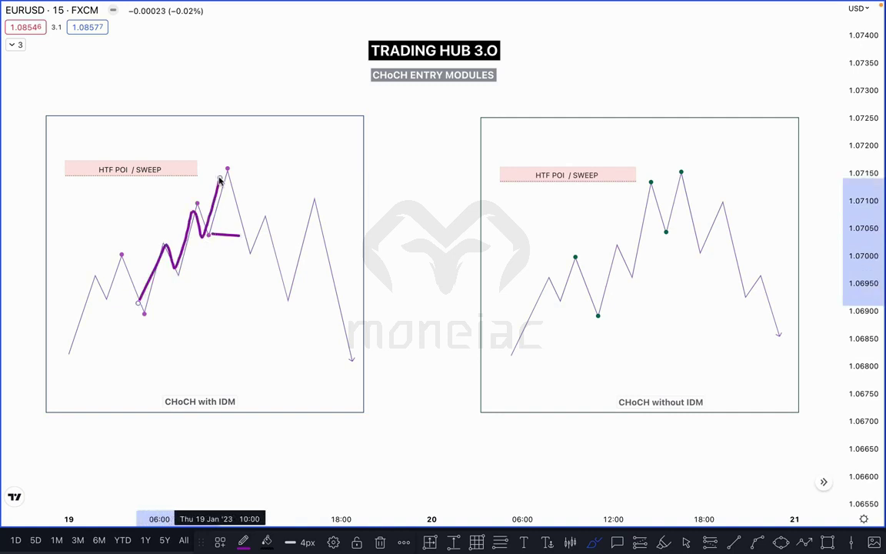
key("ctrl+z")
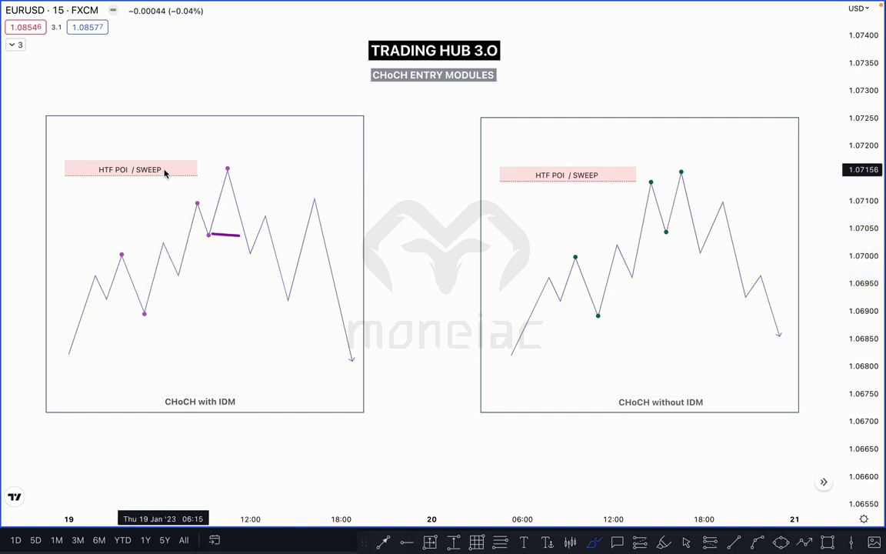
left_click(224, 240)
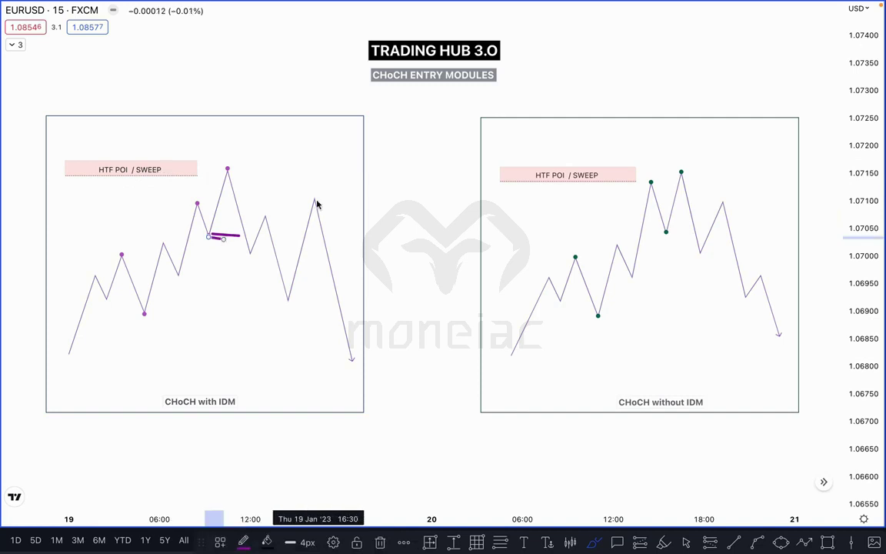
key("Delete")
Brush levels at the first pullback low and on either side of the first marked high, and undo all three
left_click_drag(105, 298, 134, 298)
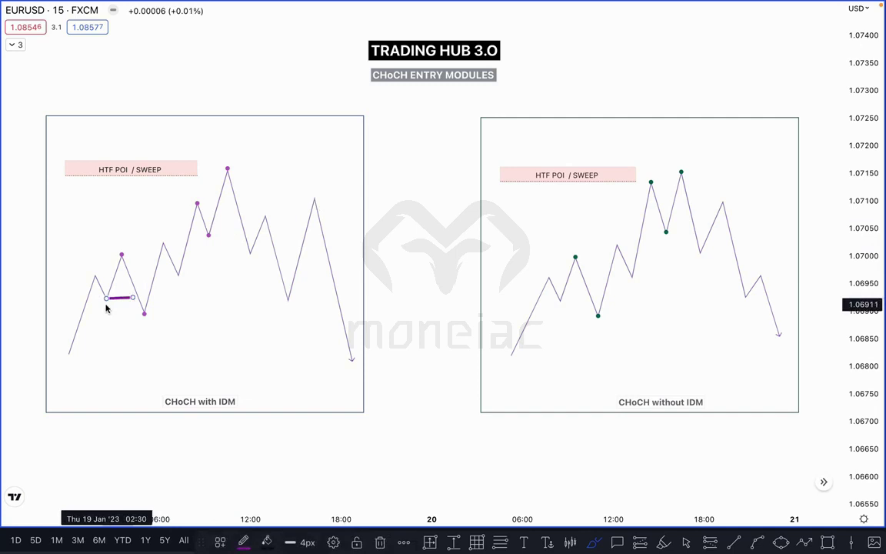
left_click_drag(63, 245, 145, 245)
left_click_drag(48, 265, 137, 267)
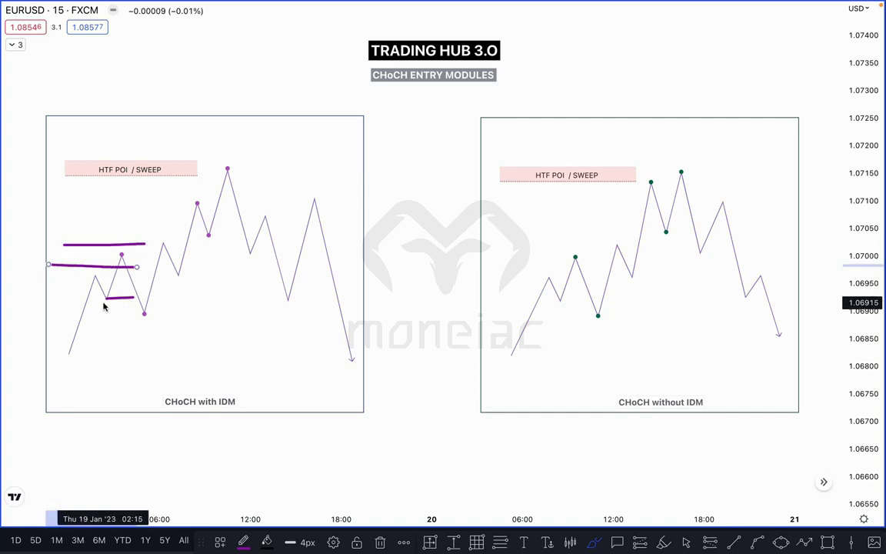
key("ctrl+z")
key("ctrl+z")
key("ctrl+z")
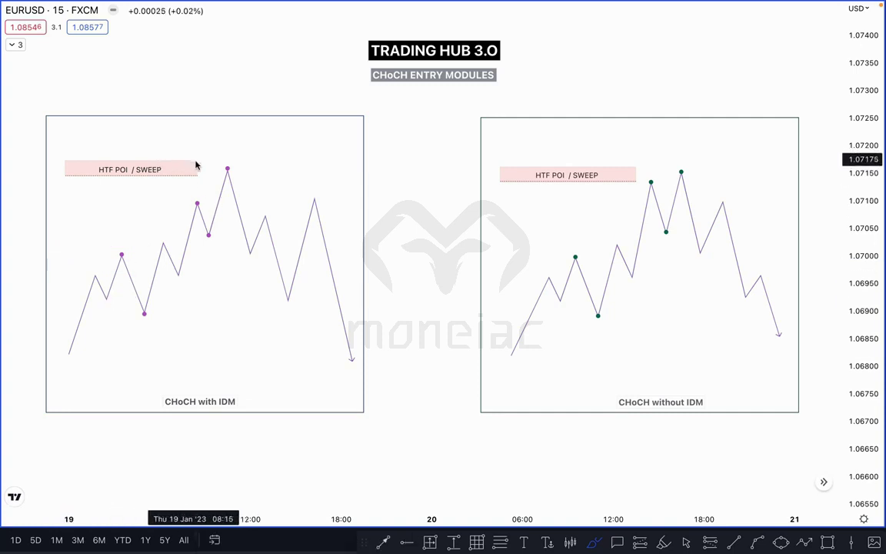
Mark the last pullback low before the peak with a dotted CHoCH line and extend the HTF POI / SWEEP zone to the peak
left_click_drag(207, 235, 236, 238)
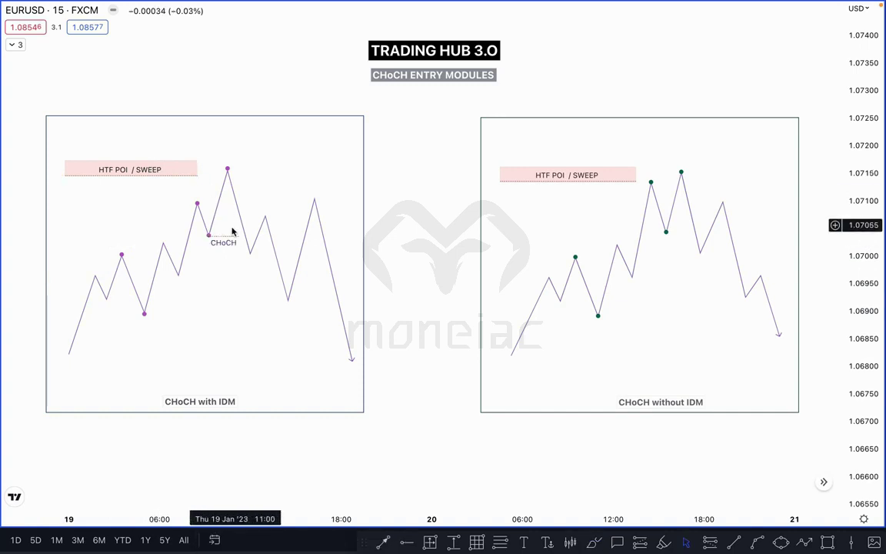
left_click(196, 169)
mouse_move(197, 169)
left_mouse_down()
mouse_move(227, 168)
mouse_move(211, 180)
left_mouse_up()
left_click(198, 180)
left_click_drag(153, 171, 166, 171)
left_click(280, 174)
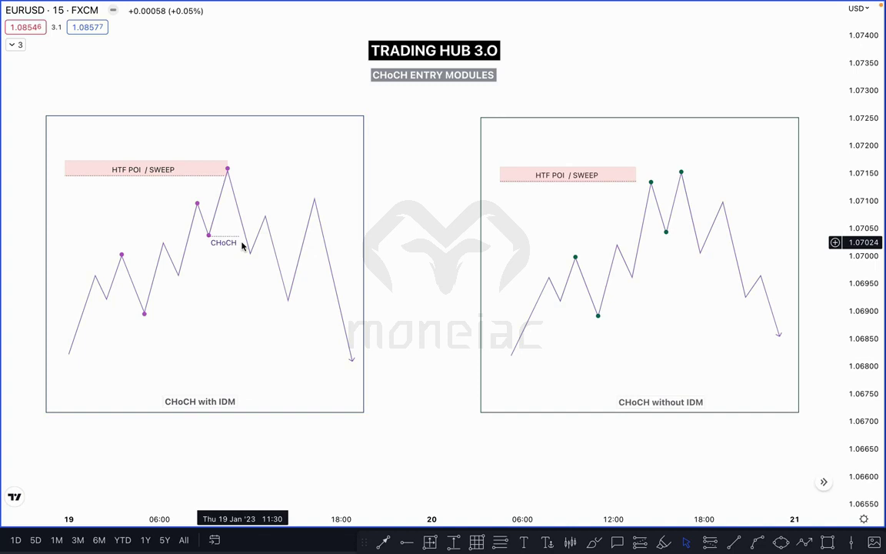
Brush a drop and retracement from the peak with two level lines and a consolidation beneath the peak, and undo these strokes
mouse_move(228, 169)
left_mouse_down()
mouse_move(249, 257)
mouse_move(266, 181)
mouse_move(224, 182)
mouse_move(288, 164)
left_mouse_up()
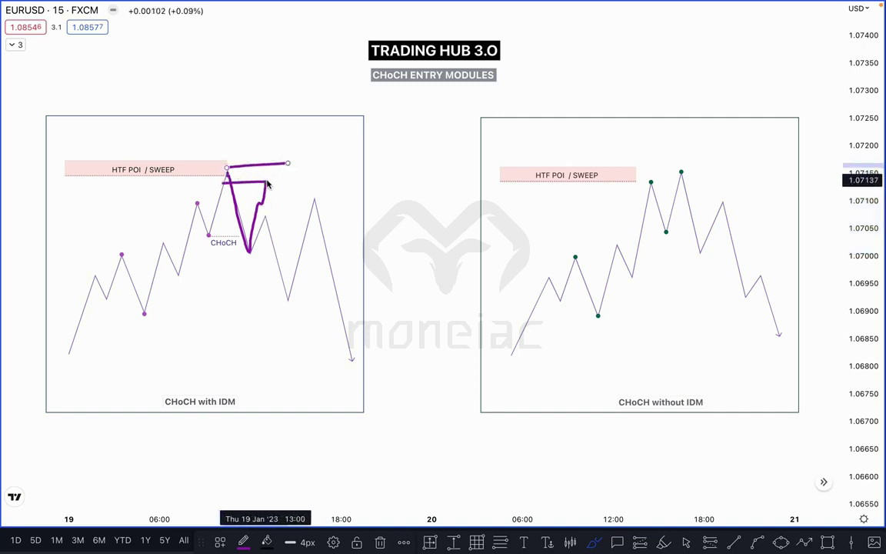
left_click_drag(270, 201, 291, 182)
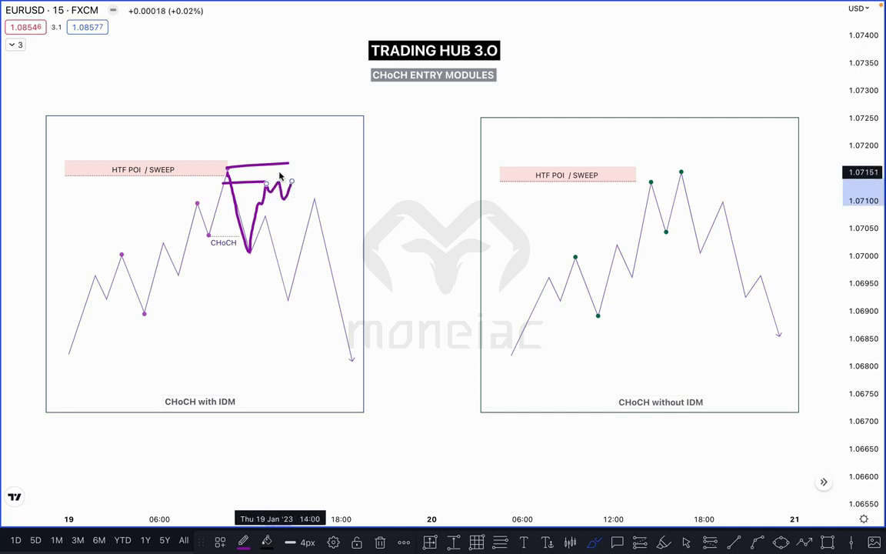
key("ctrl+z")
key("ctrl+z")
key("ctrl+z")
key("ctrl+z")
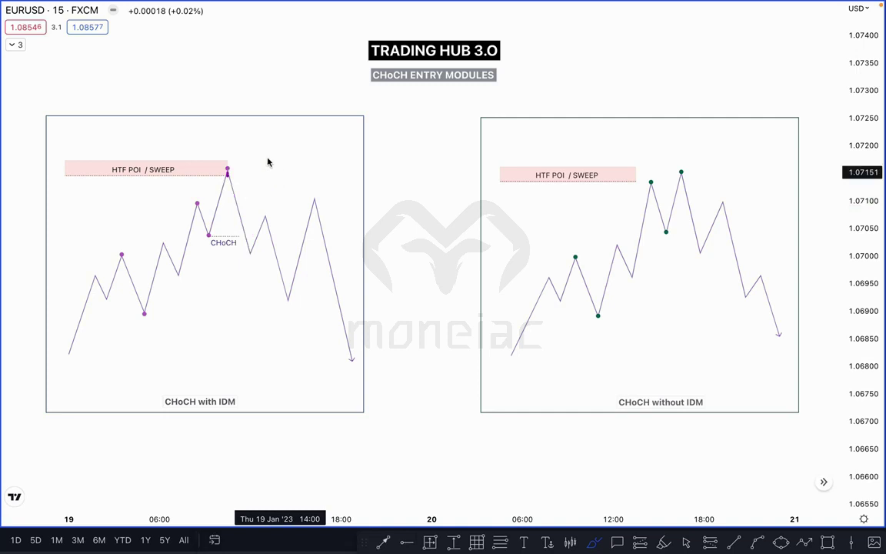
Brush a drop from the peak through the CHoCH level and a rally above the peak, marking the peak and CHoCH levels
left_click_drag(227, 171, 245, 259)
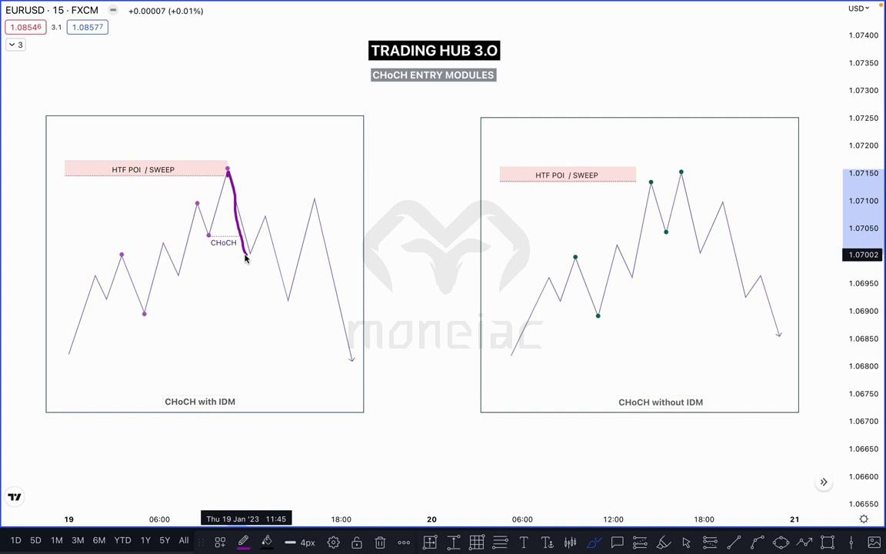
left_click_drag(245, 258, 295, 156)
left_click_drag(229, 171, 265, 165)
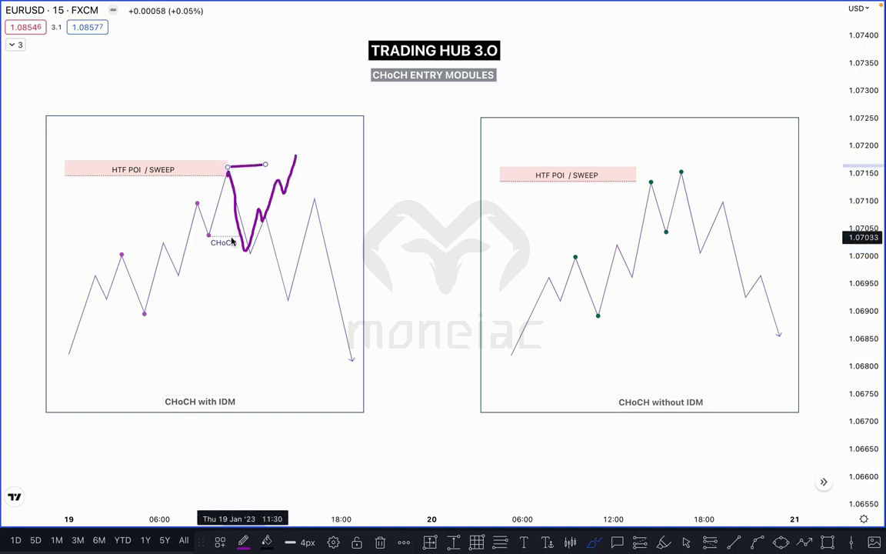
left_click_drag(209, 235, 246, 233)
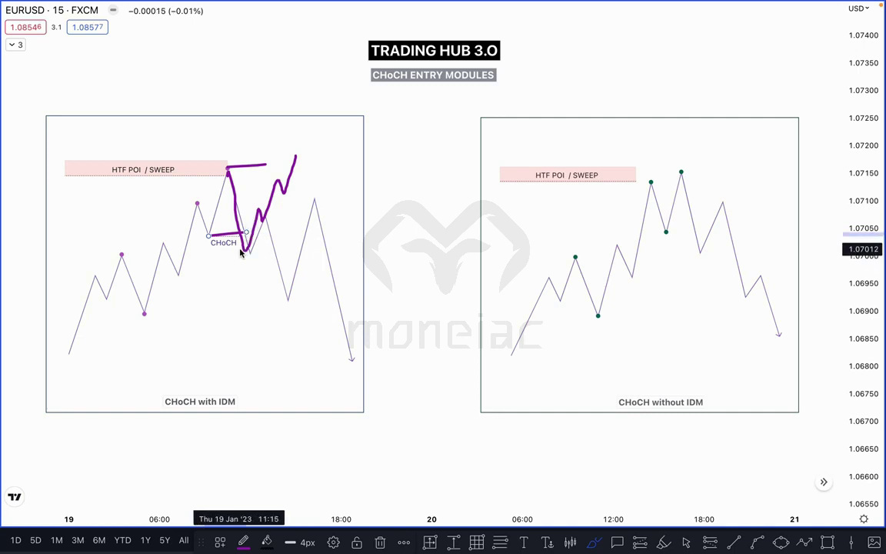
left_click_drag(284, 163, 231, 166)
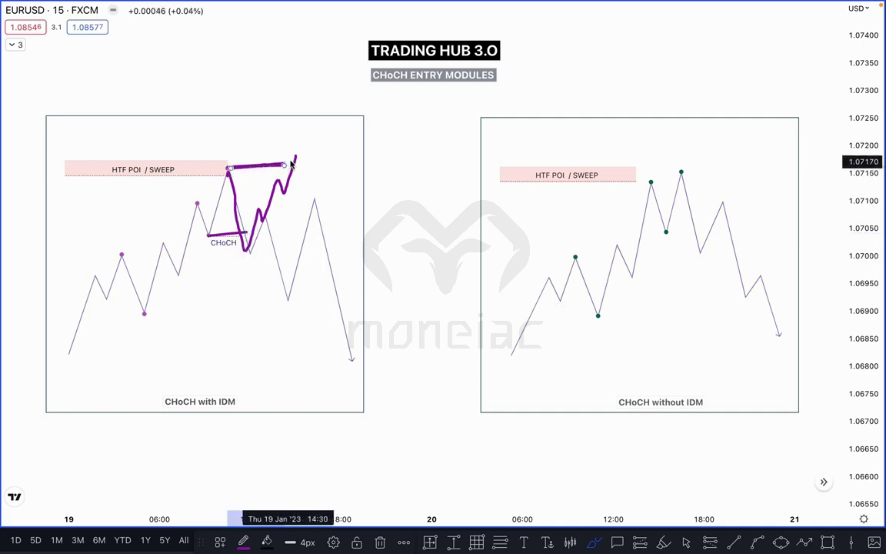
Brush the reversal from the new high with its break level, lower swings, retracement levels and a final drop beyond the frame
mouse_move(297, 155)
left_mouse_down()
mouse_move(307, 200)
mouse_move(278, 191)
mouse_move(296, 191)
left_mouse_up()
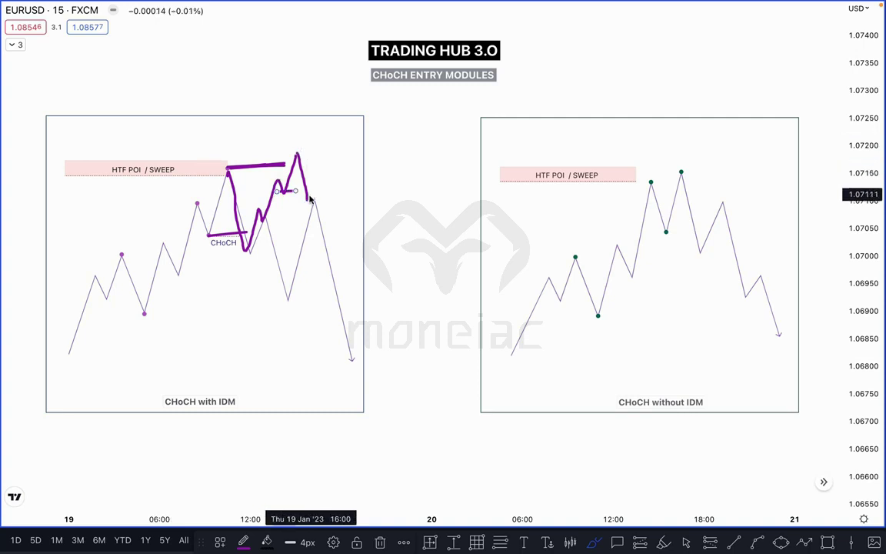
mouse_move(312, 199)
left_mouse_down()
mouse_move(316, 186)
mouse_move(331, 239)
left_mouse_up()
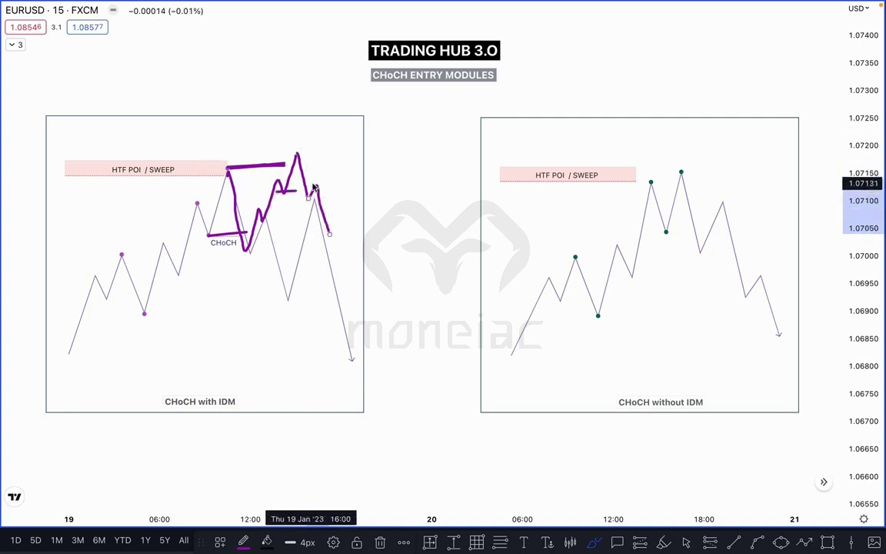
left_click_drag(315, 184, 345, 182)
left_click_drag(329, 233, 348, 168)
mouse_move(296, 150)
left_mouse_down()
mouse_move(344, 151)
mouse_move(390, 279)
left_mouse_up()
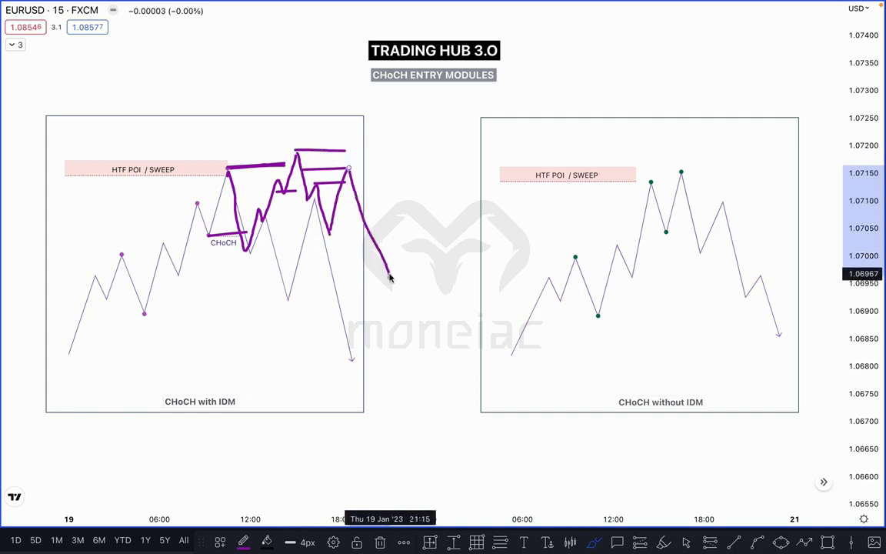
Undo all brush strokes over the CHoCH with IDM diagram, keeping the CHoCH line and the HTF POI / SWEEP zone
key("ctrl+z")
key("ctrl+z")
key("ctrl+z")
key("ctrl+z")
key("ctrl+z")
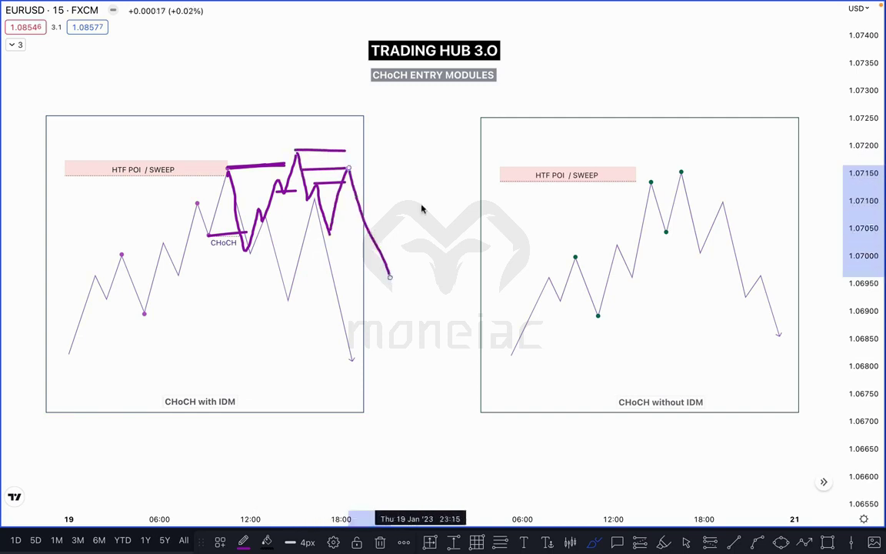
key("ctrl+z")
key("ctrl+z")
key("ctrl+z")
key("ctrl+z")
key("ctrl+z")
key("ctrl+z")
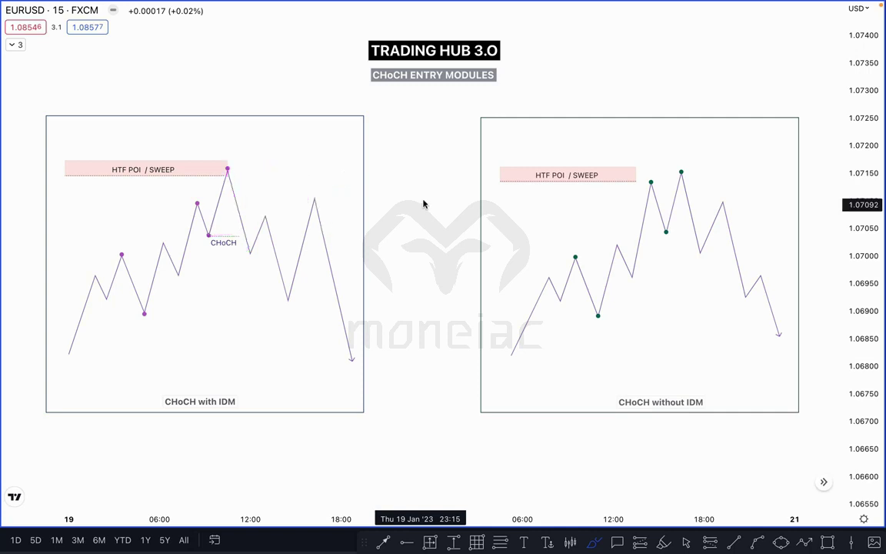
Brush the path from the peak through the intermediate high to the final lower high, with levels at the intermediate high, peak and retracement
mouse_move(228, 170)
left_mouse_down()
mouse_move(249, 249)
mouse_move(266, 219)
mouse_move(284, 312)
left_mouse_up()
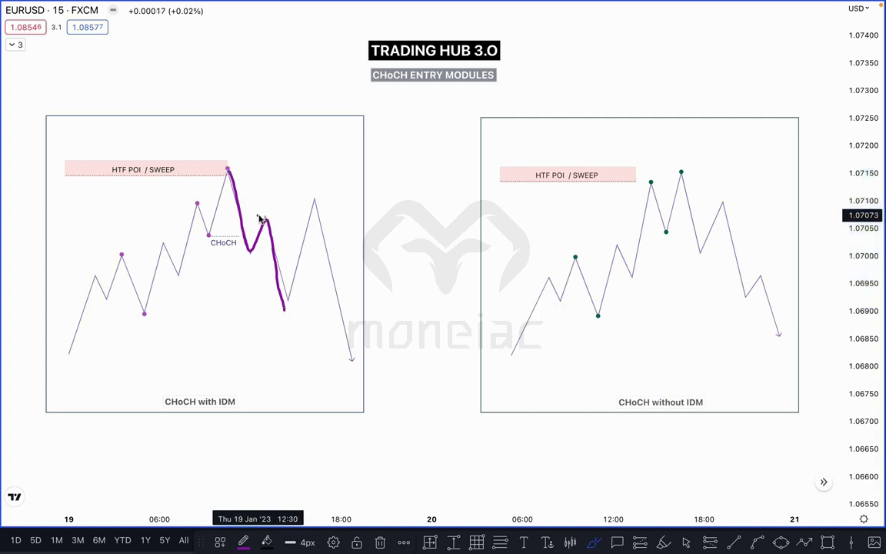
left_click_drag(260, 217, 305, 219)
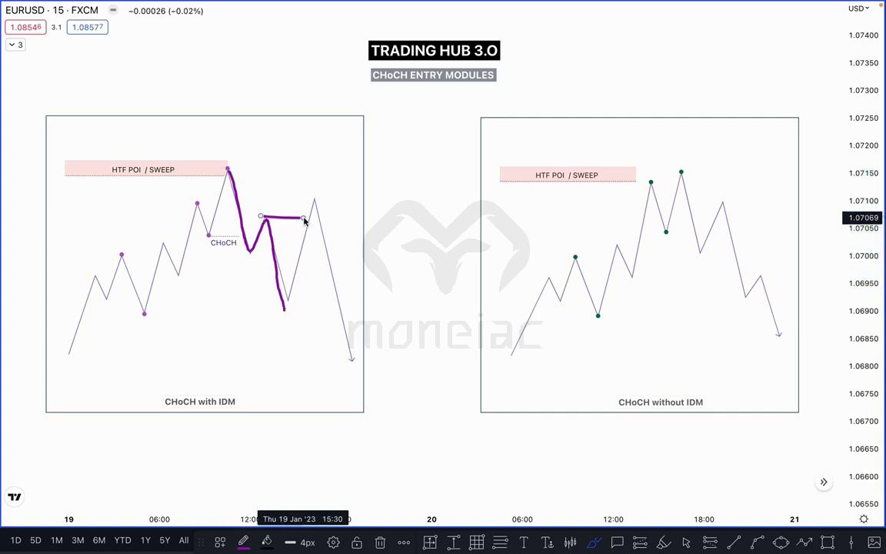
left_click_drag(284, 304, 318, 198)
left_click_drag(221, 168, 341, 168)
mouse_move(234, 189)
left_mouse_down()
mouse_move(335, 191)
mouse_move(308, 191)
mouse_move(312, 197)
mouse_move(323, 191)
mouse_move(312, 187)
left_mouse_up()
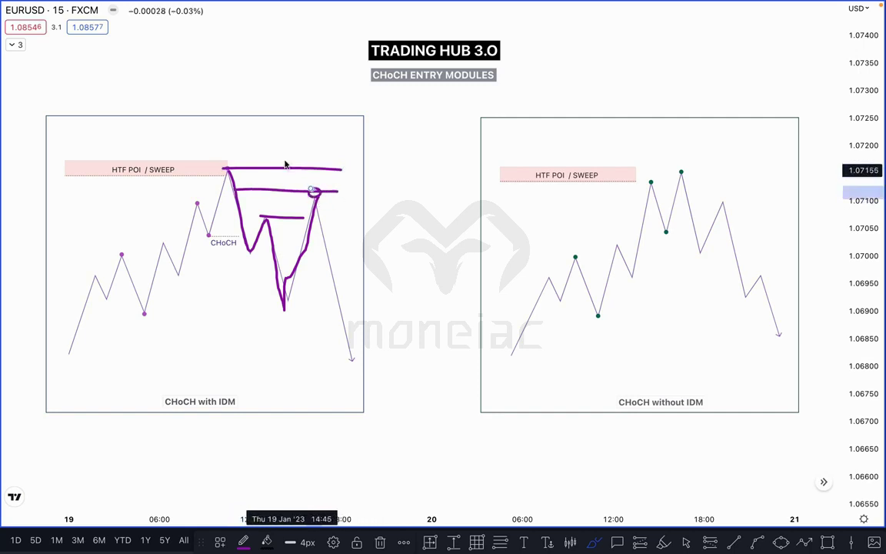
Brush emphasis on the CHoCH and intermediate-high levels plus a drop from the lower high, and remove these level and retracement strokes
left_click_drag(256, 146, 274, 151)
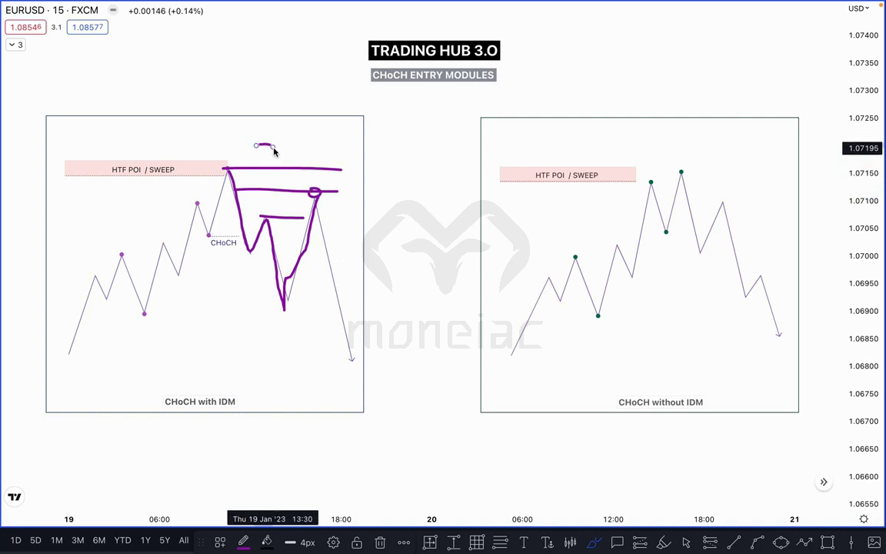
mouse_move(203, 234)
left_mouse_down()
mouse_move(246, 233)
mouse_move(288, 217)
mouse_move(325, 254)
left_mouse_up()
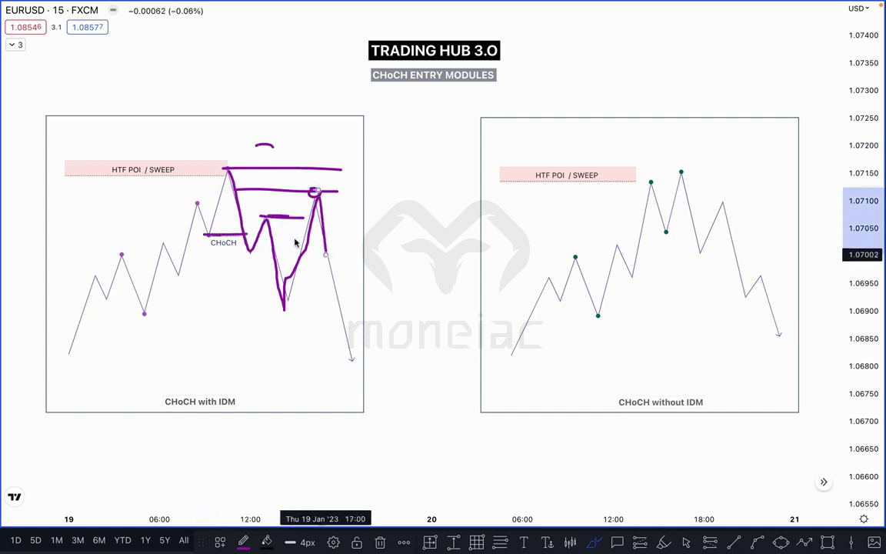
mouse_move(268, 238)
left_mouse_down()
mouse_move(300, 239)
mouse_move(292, 219)
left_mouse_up()
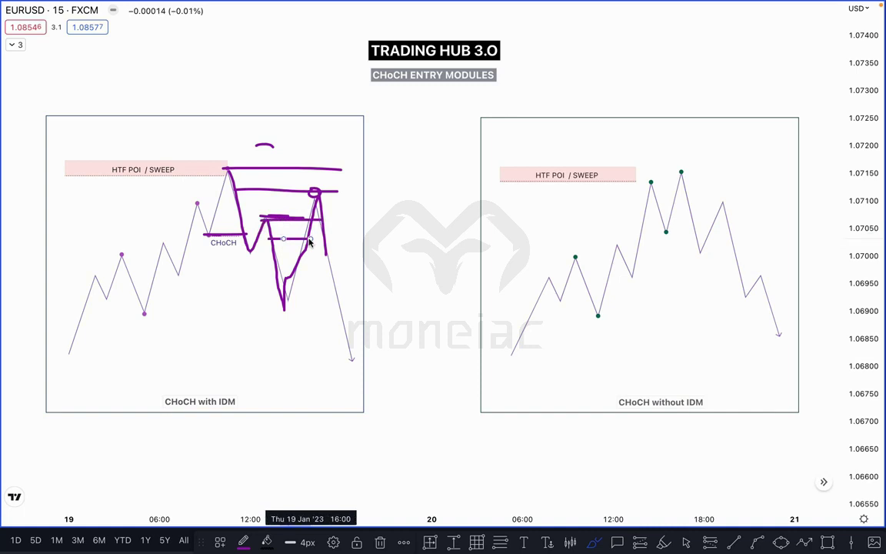
key("Escape")
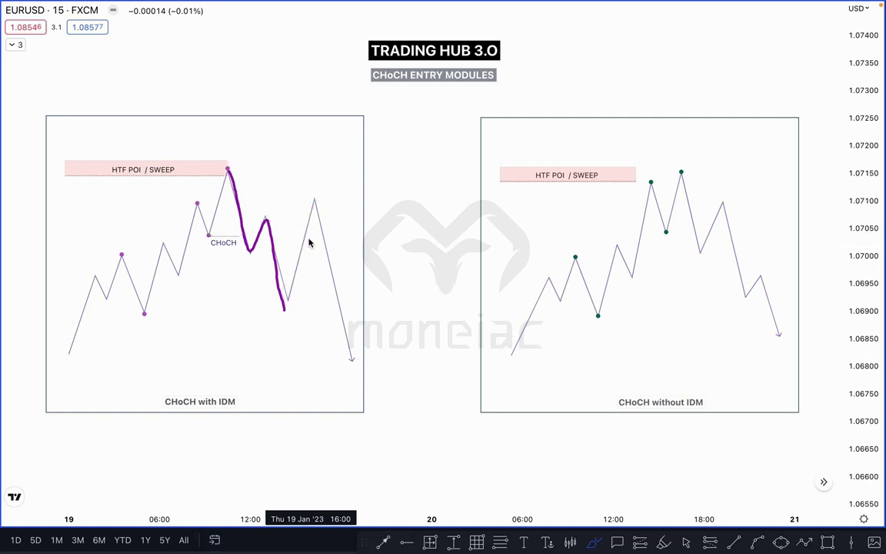
Brush a thick level at the intermediate high and short levels below the peak, circle the final lower high and add a vertical stroke beside it
left_click_drag(261, 217, 304, 220)
mouse_move(226, 175)
left_mouse_down()
mouse_move(257, 185)
mouse_move(254, 196)
left_mouse_up()
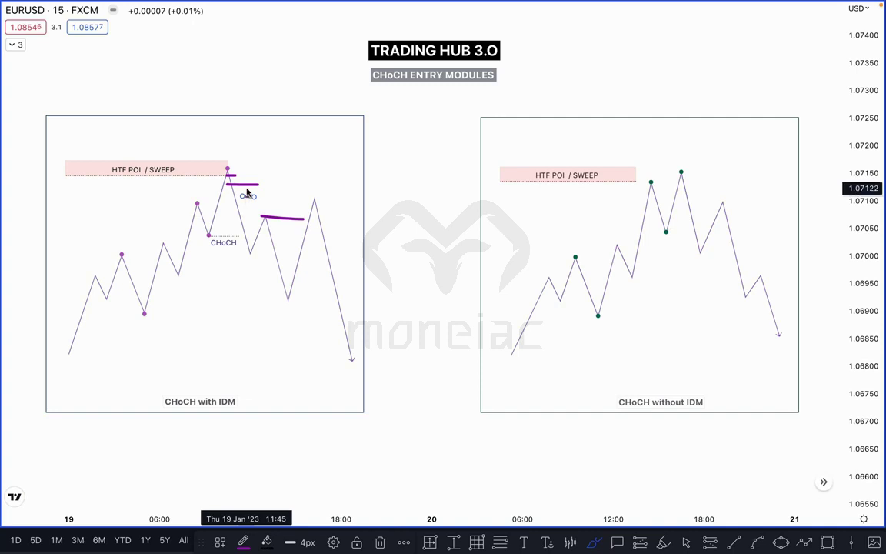
left_click(281, 220)
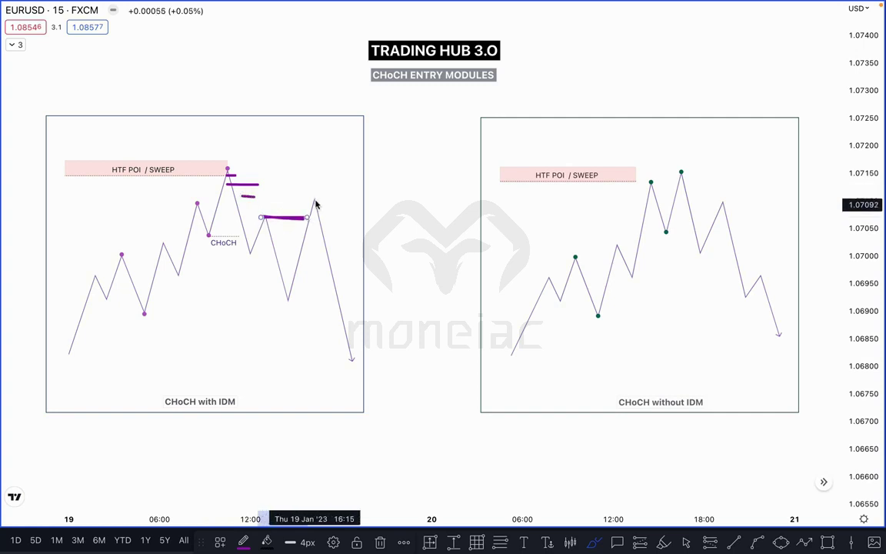
mouse_move(310, 193)
left_mouse_down()
mouse_move(305, 214)
mouse_move(326, 210)
mouse_move(303, 193)
left_mouse_up()
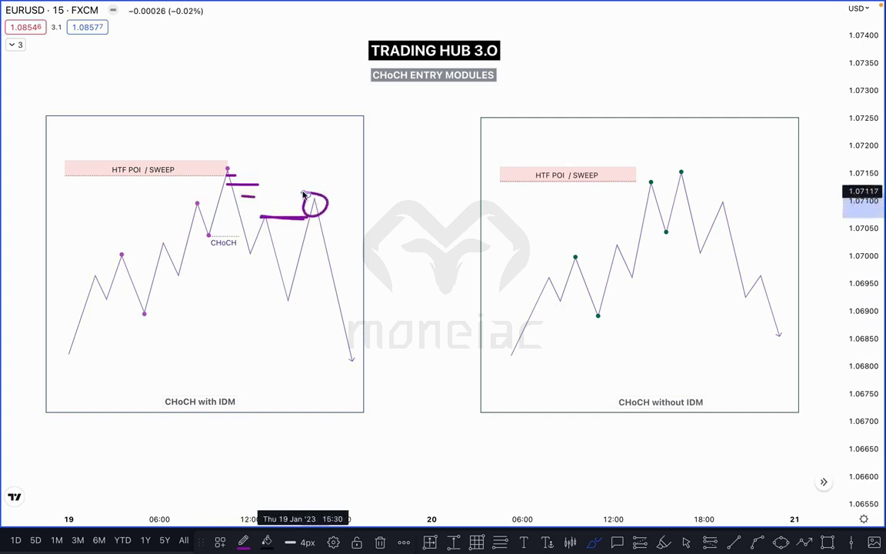
left_click_drag(303, 234, 305, 174)
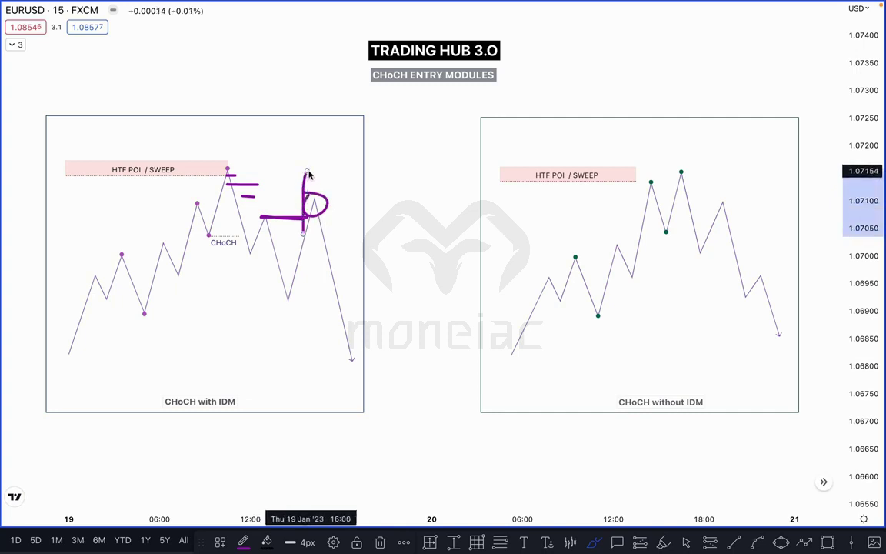
Clear the brush strokes around the peak and lower high and brush one thick level at the intermediate high in the CHoCH with IDM diagram
key("Delete")
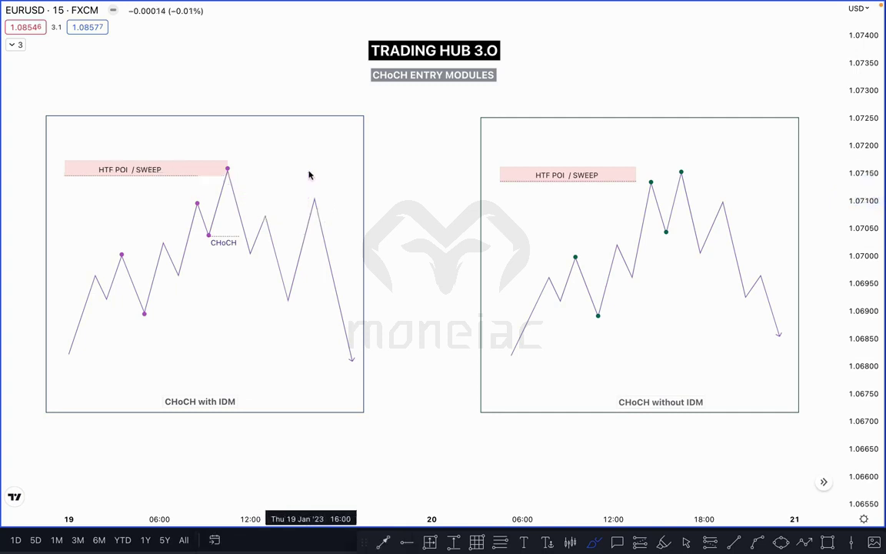
left_click(265, 217)
left_click_drag(279, 219, 304, 218)
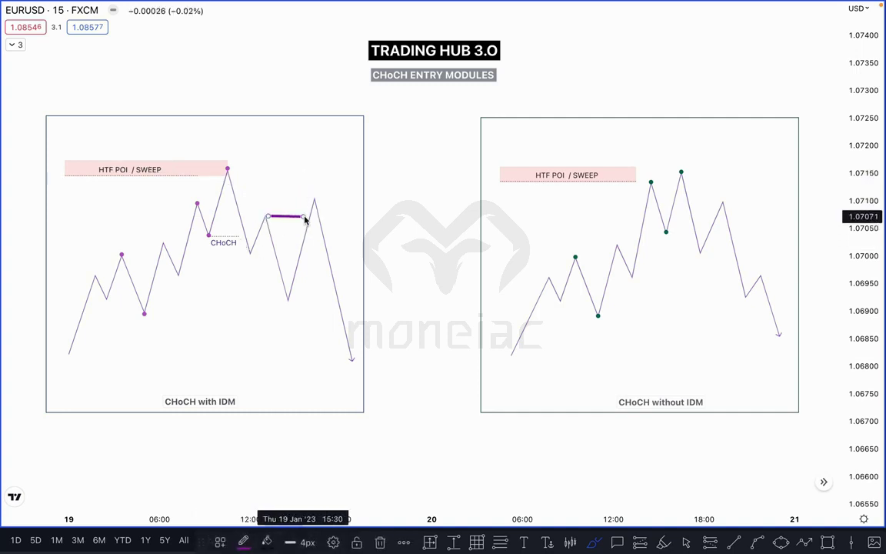
key("Escape")
left_click(391, 207)
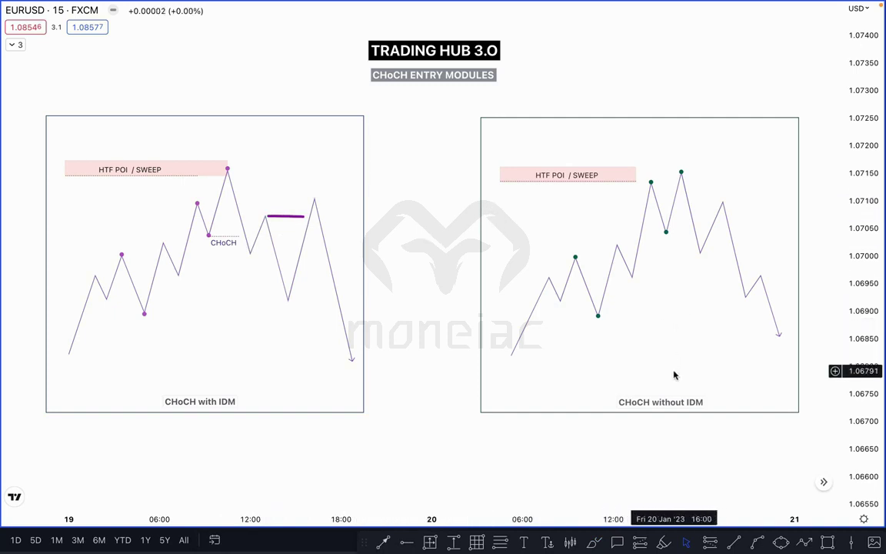
Extend the HTF POI / SWEEP zone in the CHoCH without IDM diagram to the highest peak
left_click(672, 268)
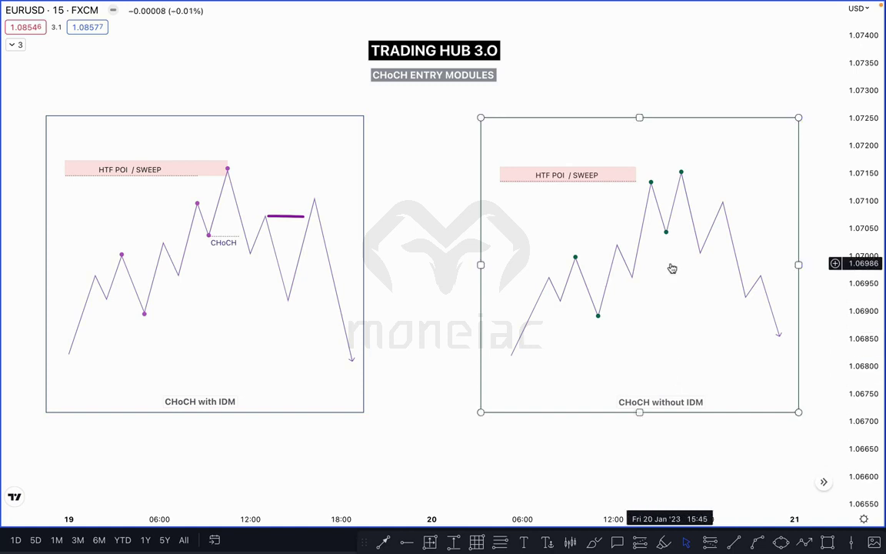
left_click(637, 257)
left_click(637, 176)
left_click_drag(637, 176, 681, 171)
left_click(710, 159)
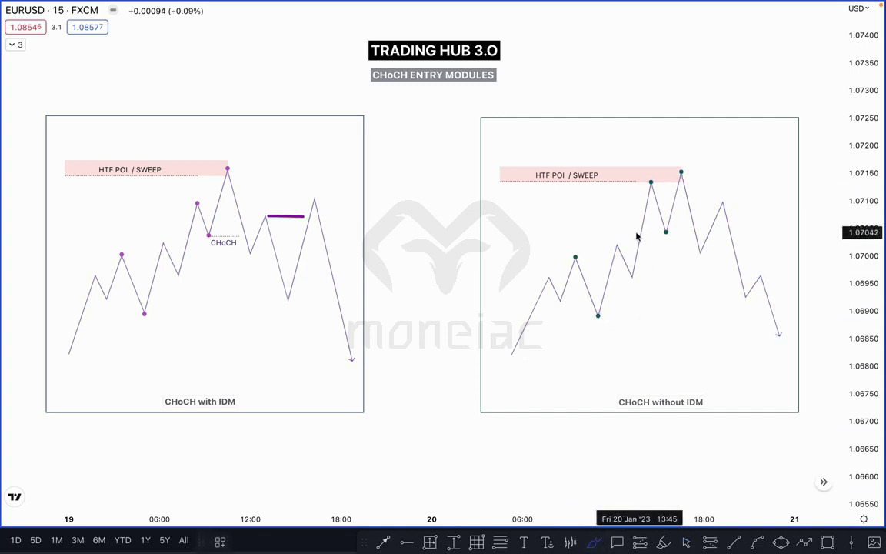
Remove the stray brush stroke and copy the CHoCH line to the last low before the peak in the CHoCH without IDM diagram
mouse_move(196, 269)
left_mouse_down()
mouse_move(214, 304)
mouse_move(231, 286)
left_mouse_up()
key("Delete")
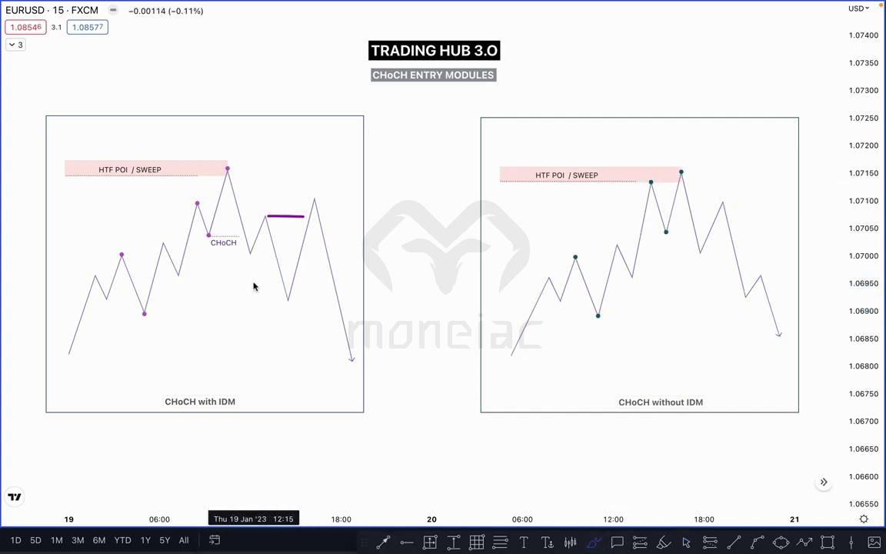
key("Escape")
left_click(226, 246)
key("super+c")
key("super+v")
left_click_drag(236, 273, 678, 249)
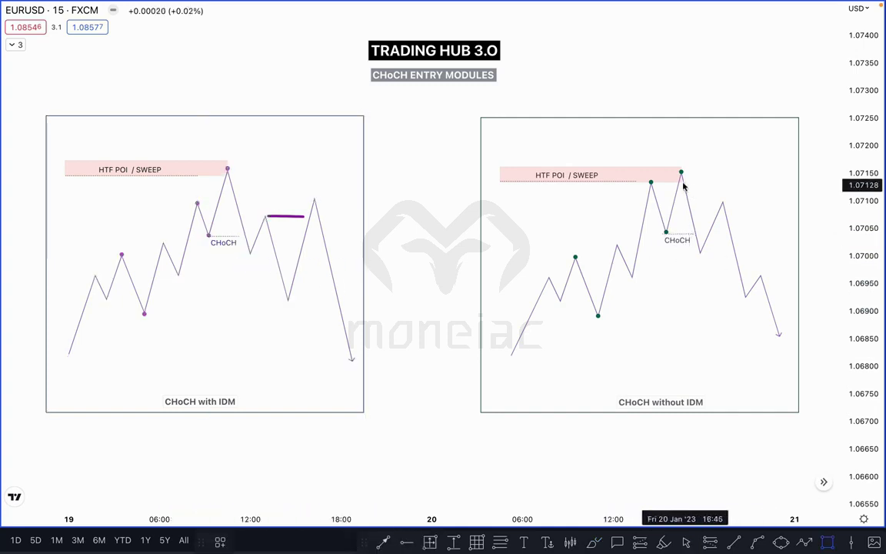
In the CHoCH without IDM diagram, draw a rectangle from the peak to the lower high and a dotted X line at the previous high
mouse_move(682, 174)
left_mouse_down()
mouse_move(714, 206)
mouse_move(731, 207)
left_mouse_up()
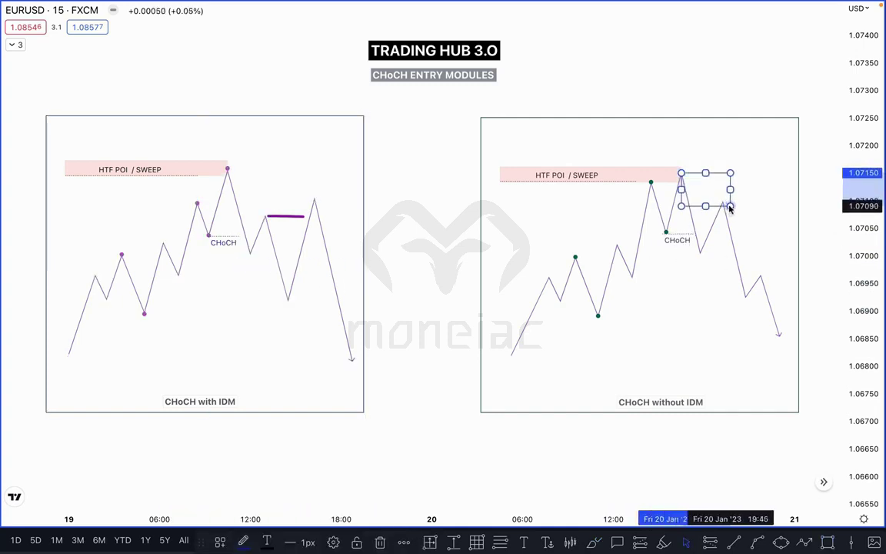
left_click(738, 173)
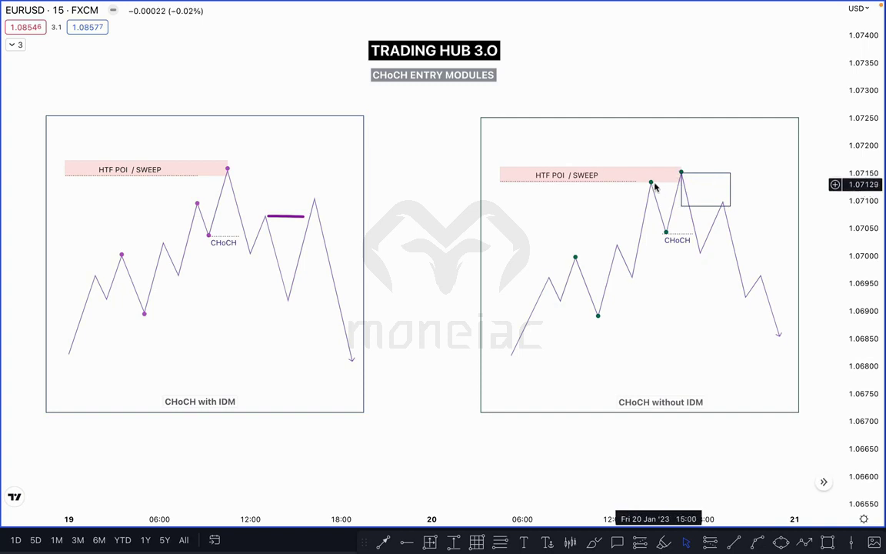
key("alt+t")
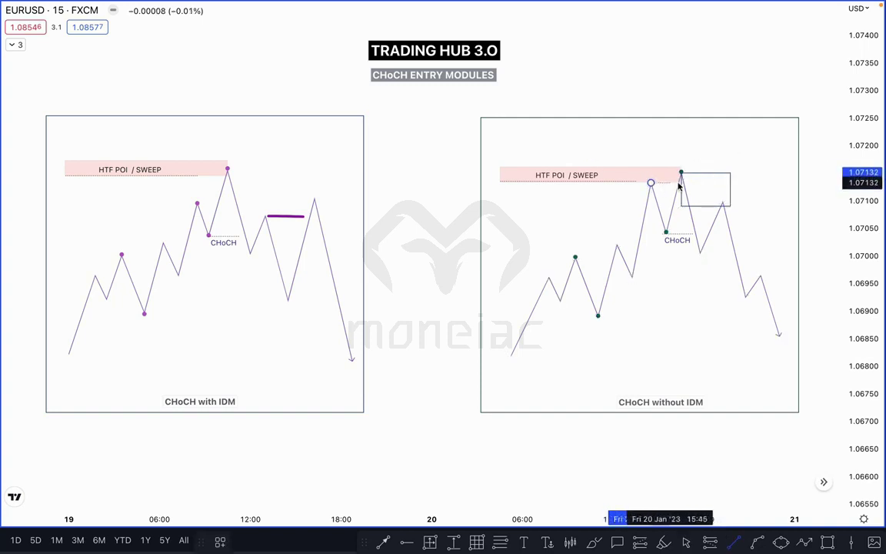
left_click(679, 183)
left_click(224, 537)
left_click(235, 536)
left_click(384, 322)
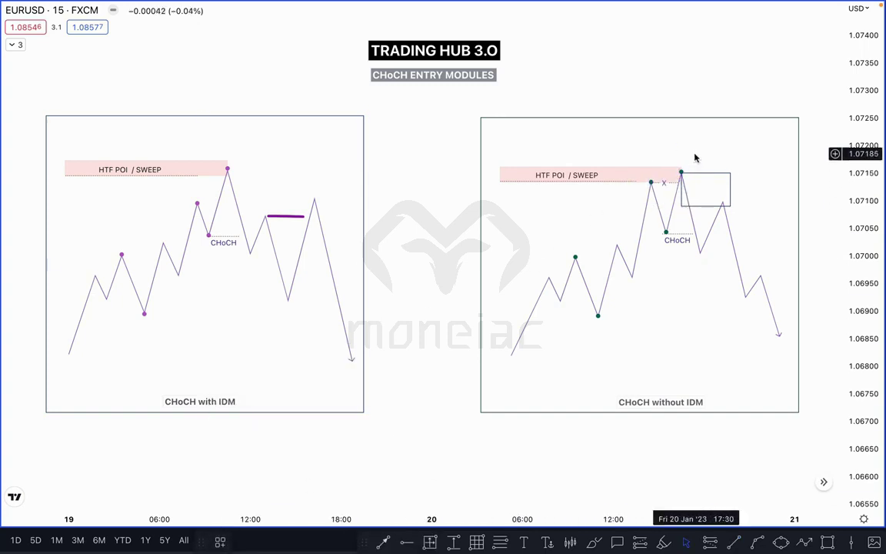
Narrow the rectangle in the CHoCH without IDM diagram to end just past the lower high, at 19:30 on 20 Jan
left_click(689, 192)
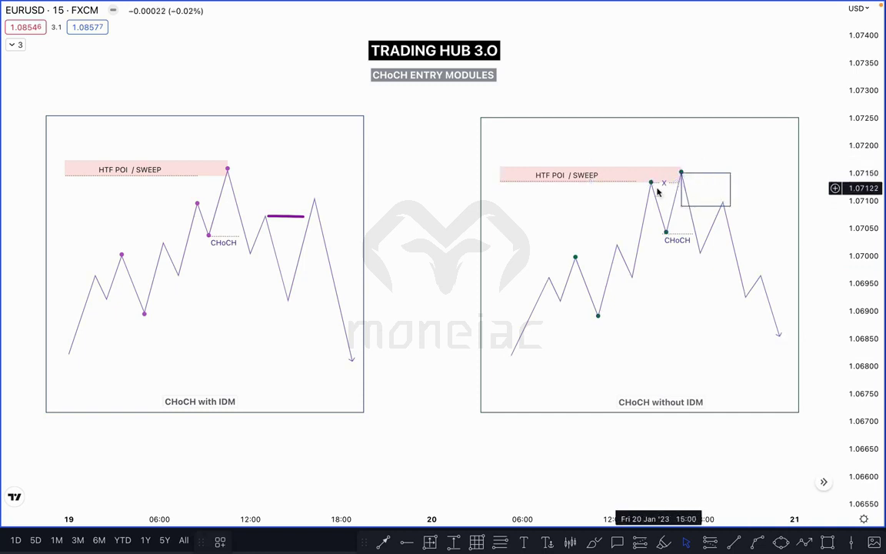
left_click(682, 167)
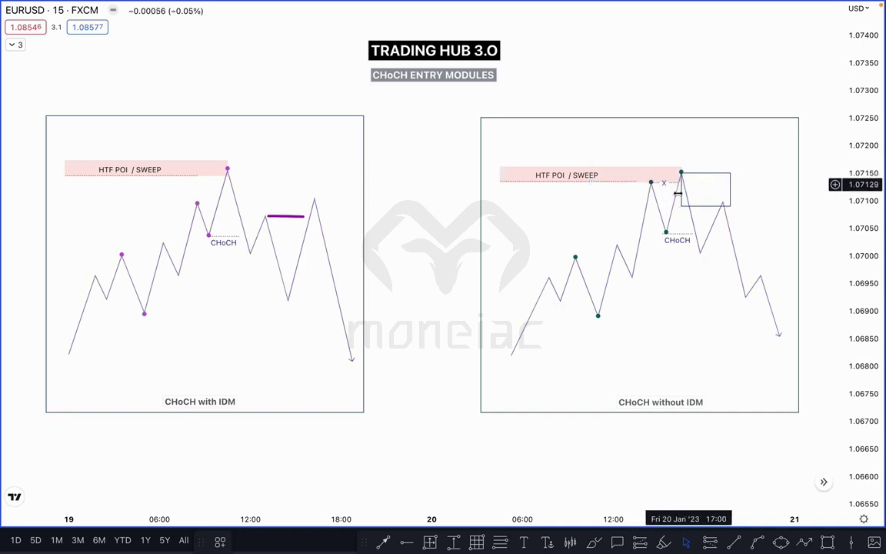
left_click(659, 183)
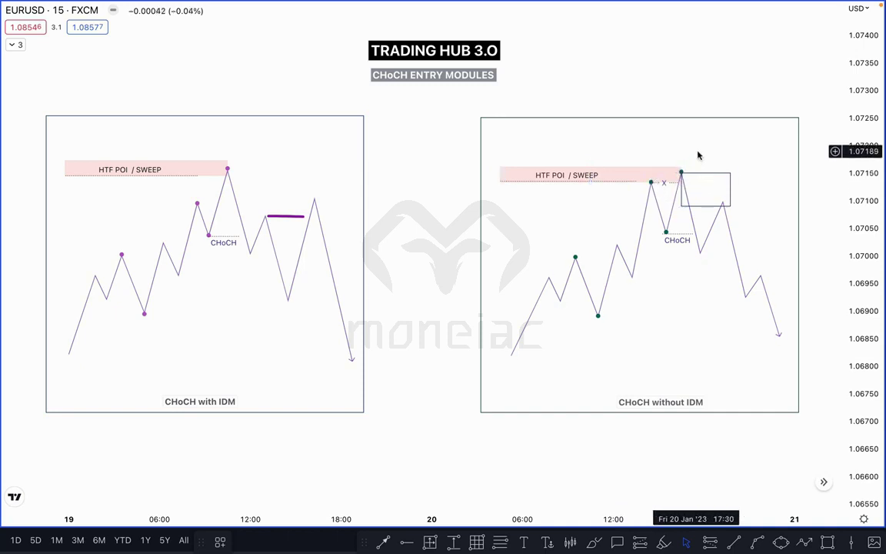
left_click(730, 189)
left_click_drag(731, 189, 726, 189)
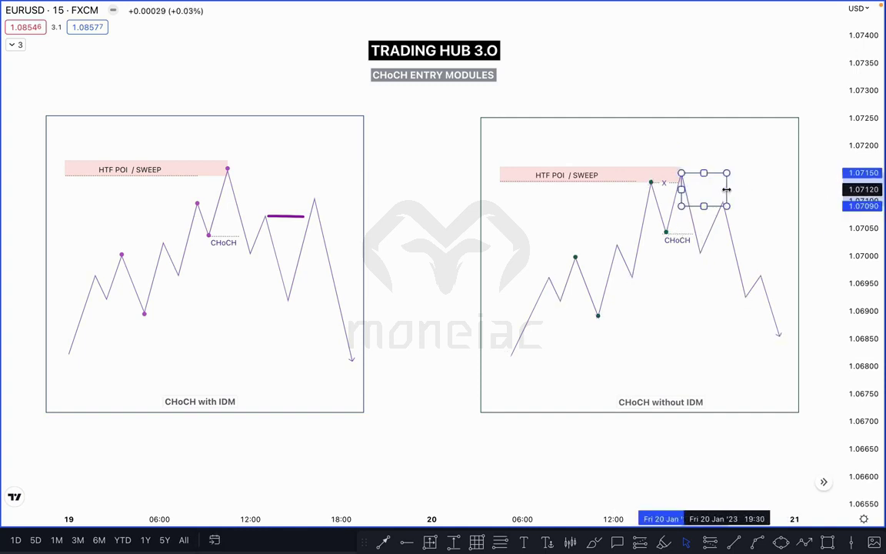
left_click(772, 160)
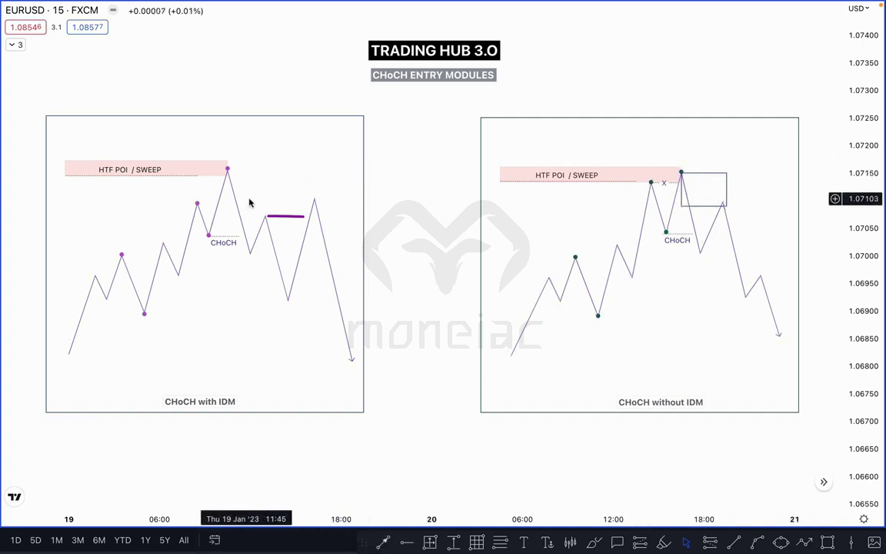
Draw a short dotted horizontal line from the high before the peak to the rising leg in the CHoCH with IDM diagram
key("alt+t")
left_click(197, 203)
left_click(217, 202)
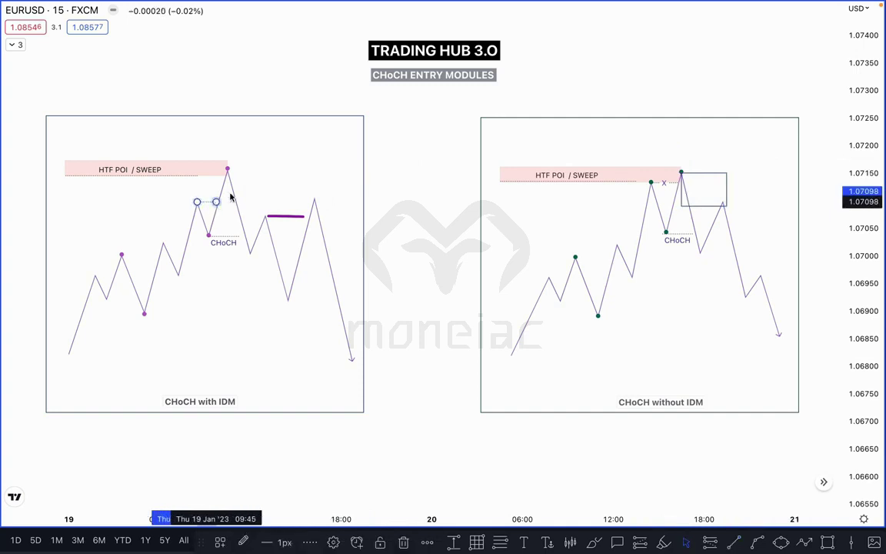
left_click(221, 197)
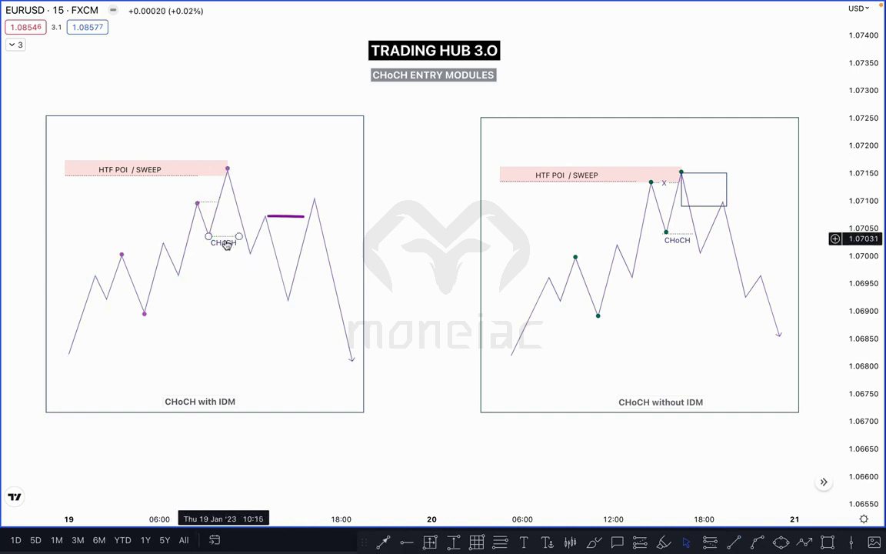
left_click(272, 217)
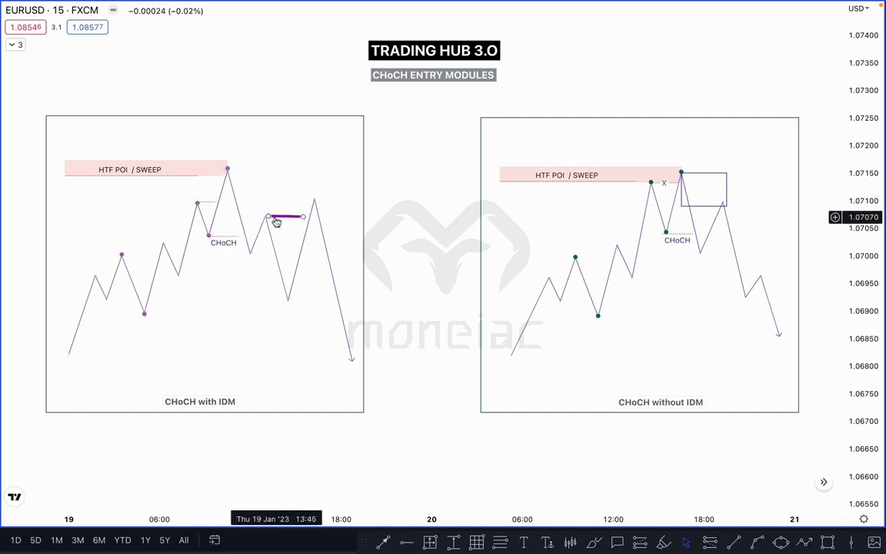
left_click(257, 192)
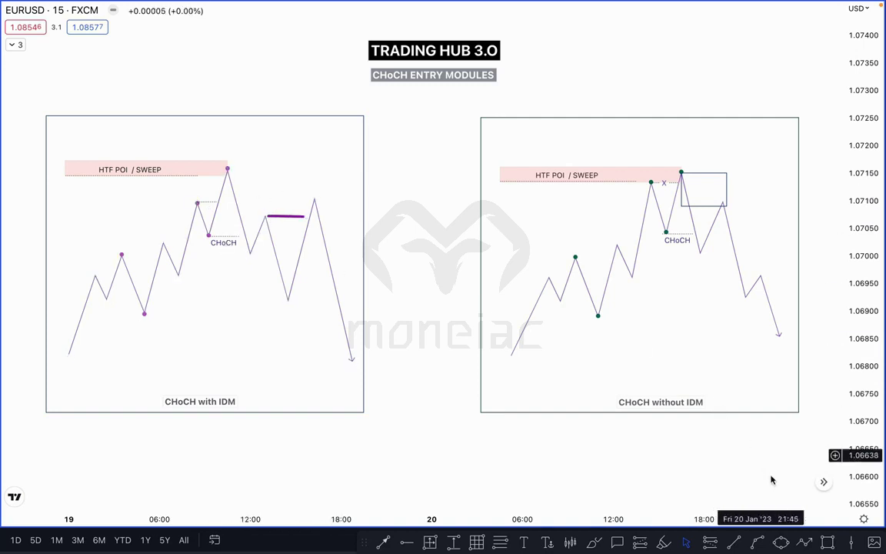
Draw a rectangle from the peak to just above the final lower high in the CHoCH with IDM diagram
left_click(828, 545)
left_click_drag(228, 169, 318, 196)
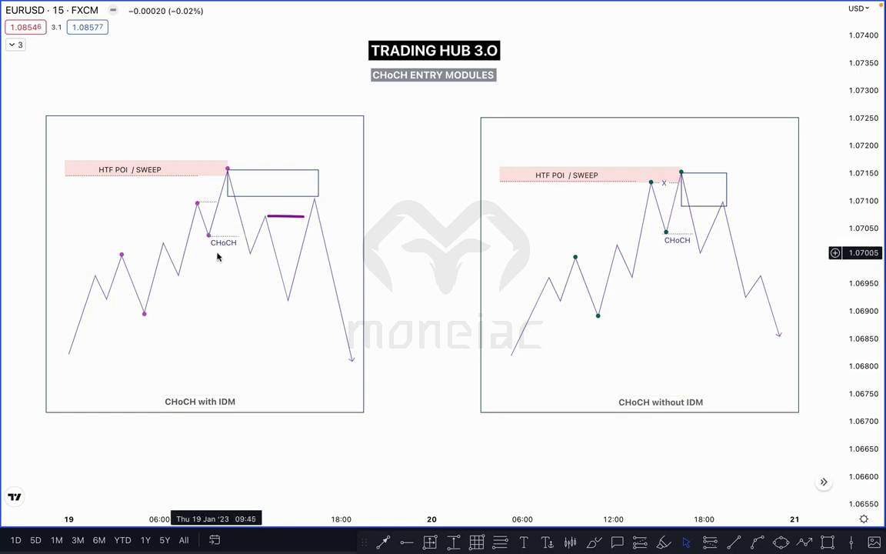
mouse_move(213, 263)
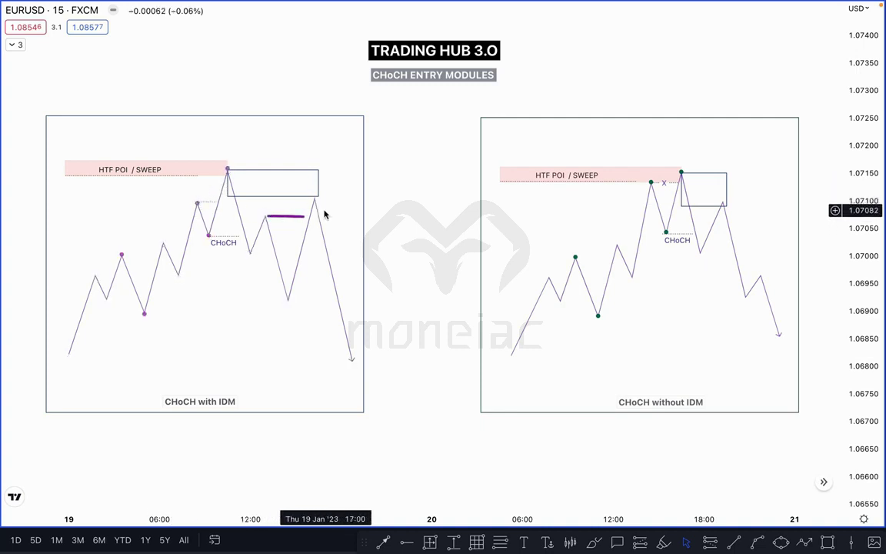
Reshape that rectangle into a narrow, tall box covering only the first drop from the peak
left_click(254, 184)
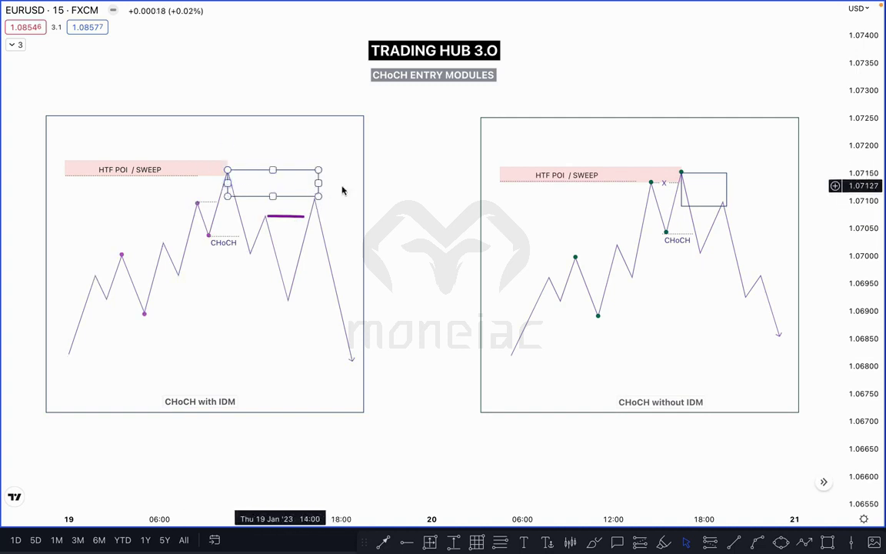
left_click_drag(318, 183, 234, 227)
left_click(250, 192)
left_click(239, 185)
left_click(301, 182)
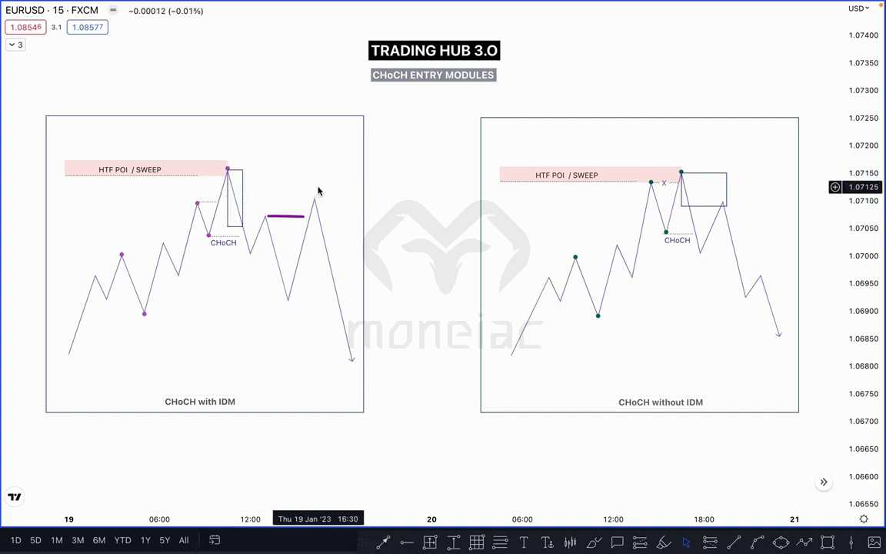
Align the thick level's start with the intermediate high and draw a circle around the final lower high
left_click(287, 217)
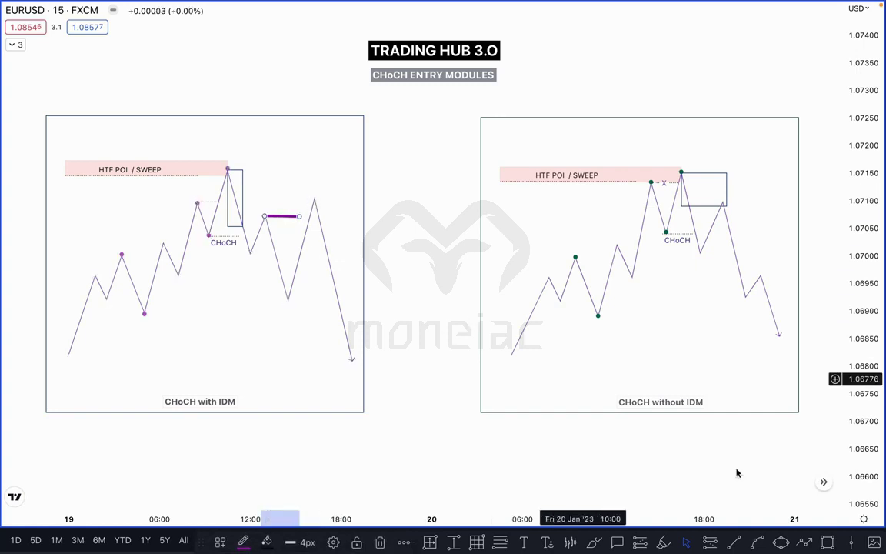
left_click(782, 543)
left_click(307, 193)
left_click(326, 213)
left_click(319, 162)
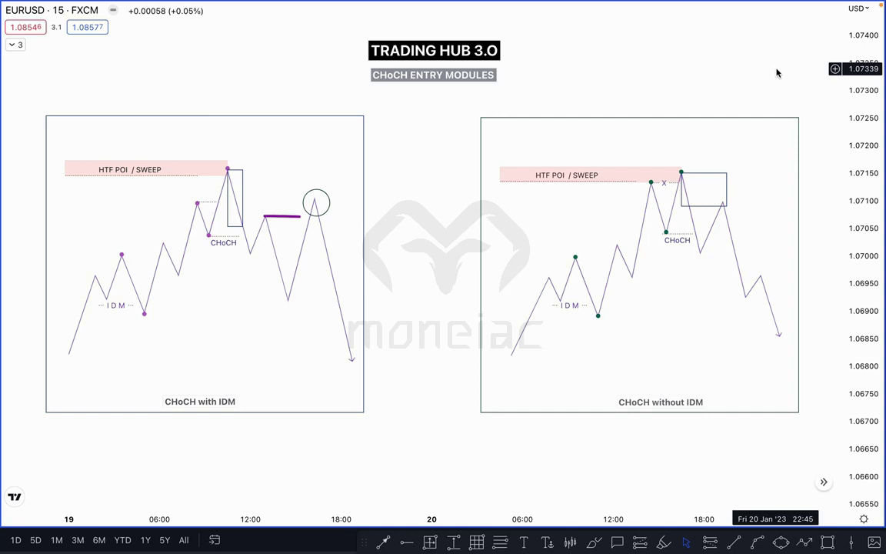
Invert the chart's price scale to flip both CHoCH diagrams
key("alt+i")
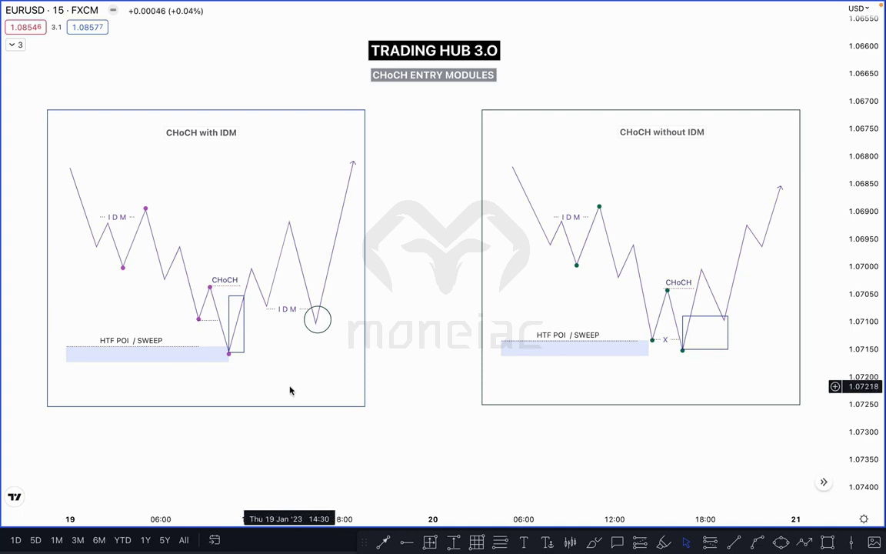
Brush over the CHoCH level, the first IDM level and the opening swings of the CHoCH with IDM diagram, and undo these strokes
left_click(595, 543)
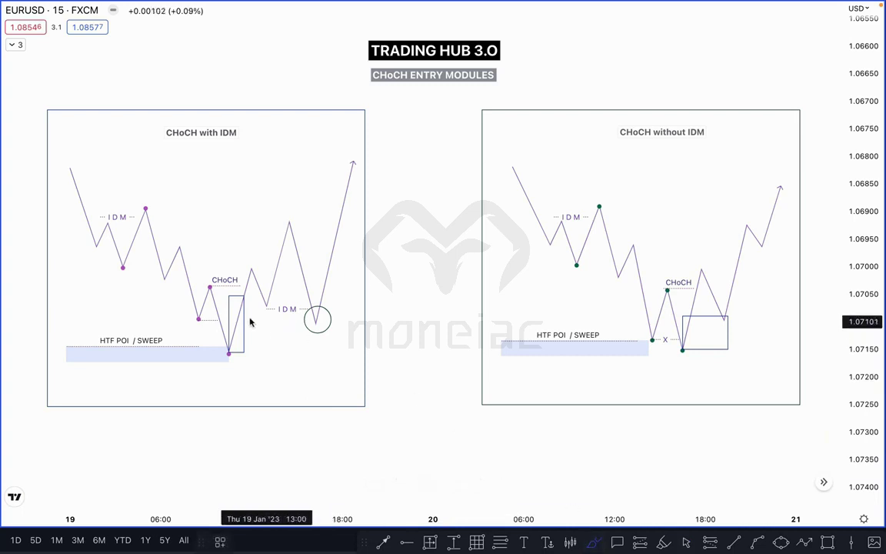
left_click_drag(210, 286, 228, 285)
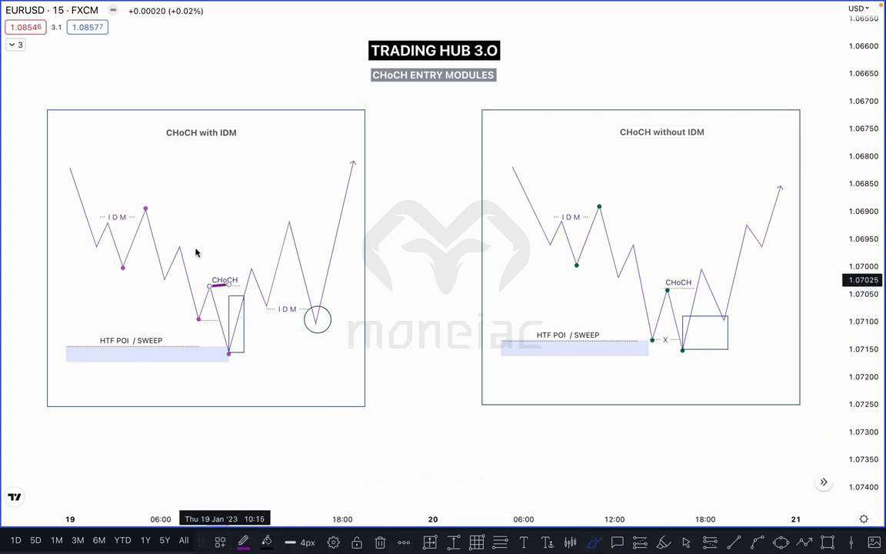
left_click_drag(98, 216, 146, 213)
mouse_move(78, 180)
left_mouse_down()
mouse_move(89, 248)
mouse_move(107, 227)
mouse_move(132, 253)
mouse_move(149, 210)
mouse_move(175, 292)
left_mouse_up()
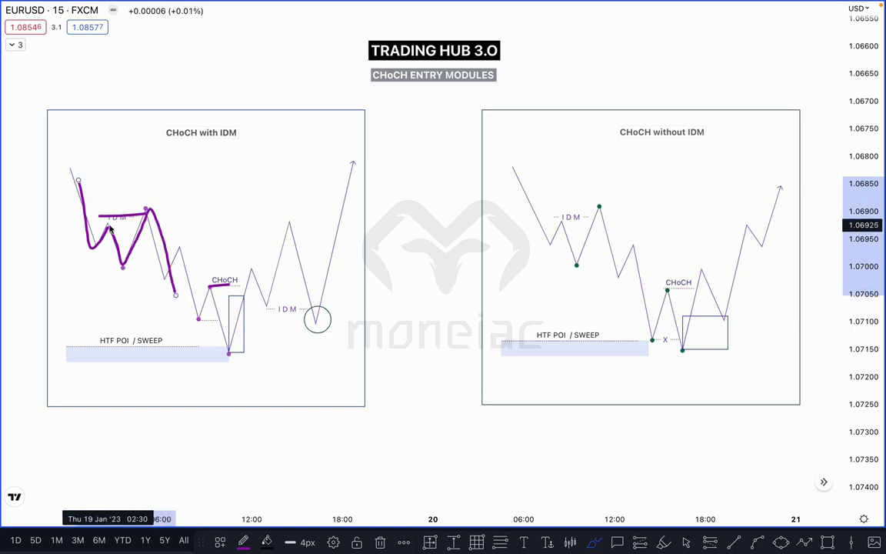
key("ctrl+z")
key("ctrl+z")
key("ctrl+z")
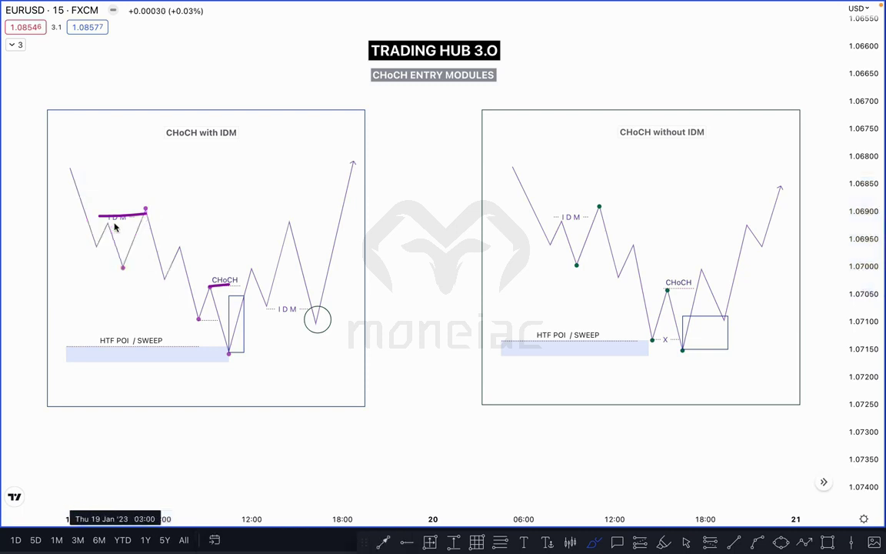
left_click_drag(197, 285, 241, 286)
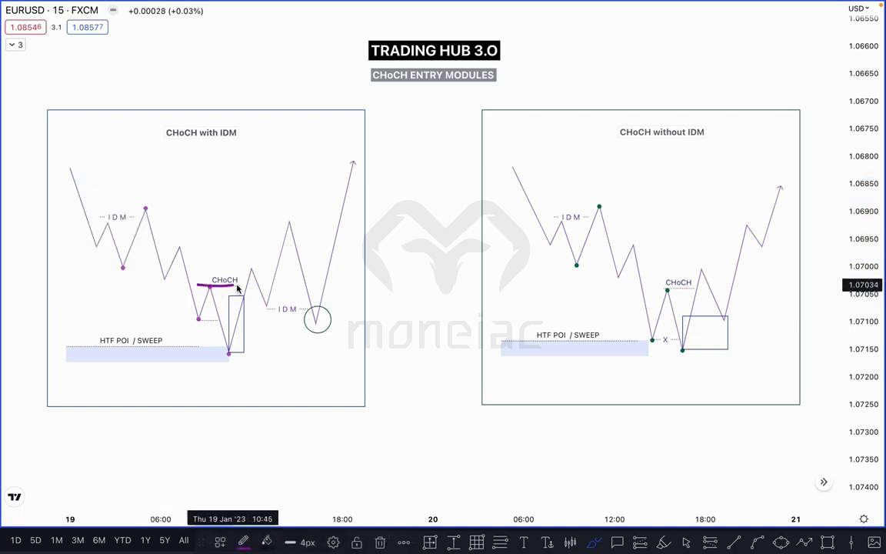
key("ctrl+z")
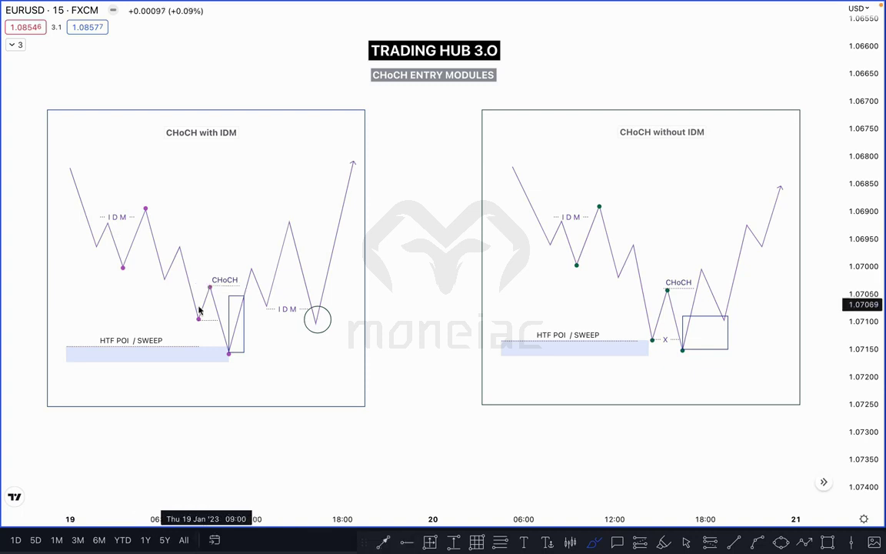
Brush a short thick level at the low just before the lowest trough in the CHoCH with IDM diagram
left_click_drag(198, 318, 216, 317)
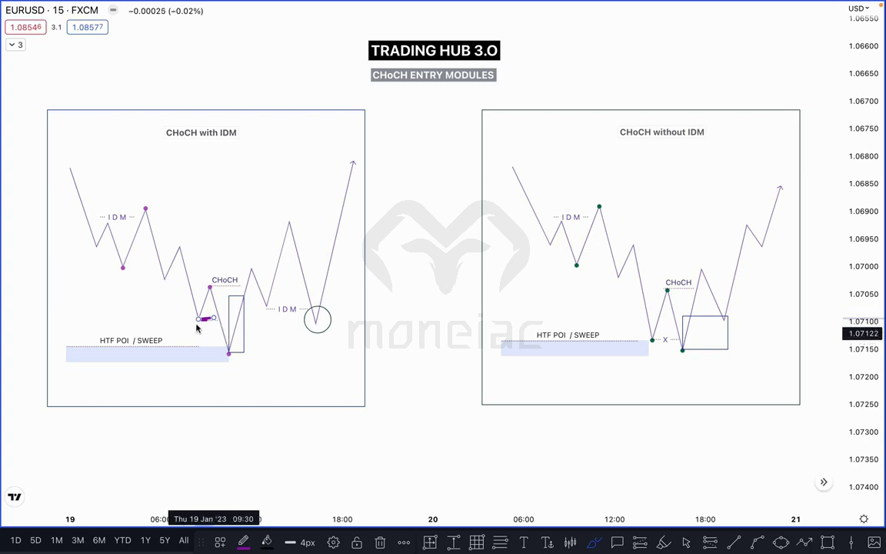
left_click_drag(199, 320, 218, 317)
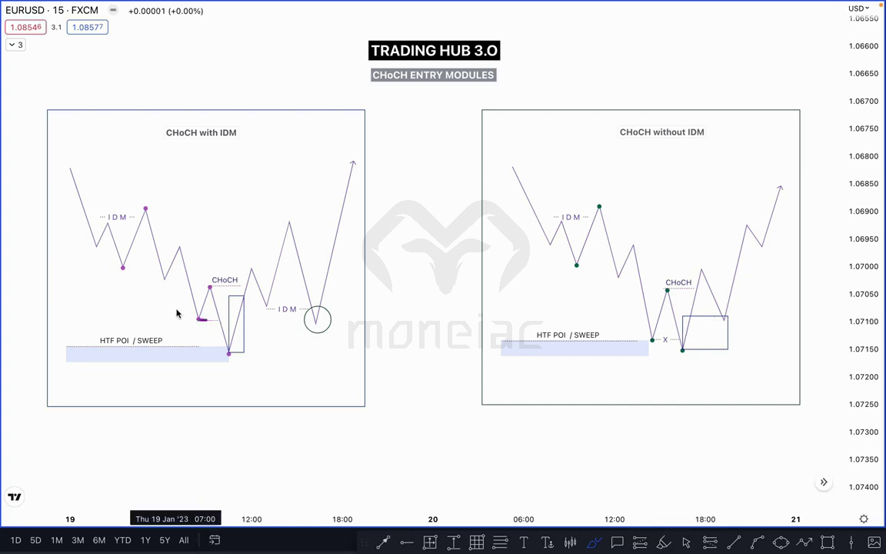
Delete the short thick level at the low and brush a thick line over the CHoCH level in the CHoCH with IDM diagram
key("Delete")
left_click_drag(205, 286, 251, 286)
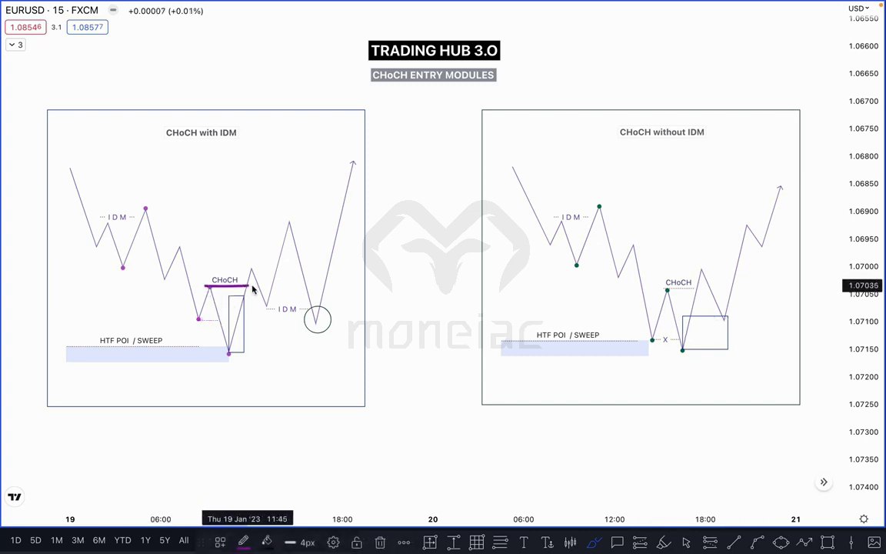
Brush the swings following the CHoCH, their IDM level and two horizontal levels below it, and undo these strokes
mouse_move(232, 333)
left_mouse_down()
mouse_move(245, 274)
mouse_move(266, 300)
mouse_move(293, 222)
mouse_move(327, 323)
left_mouse_up()
left_click_drag(266, 306, 304, 304)
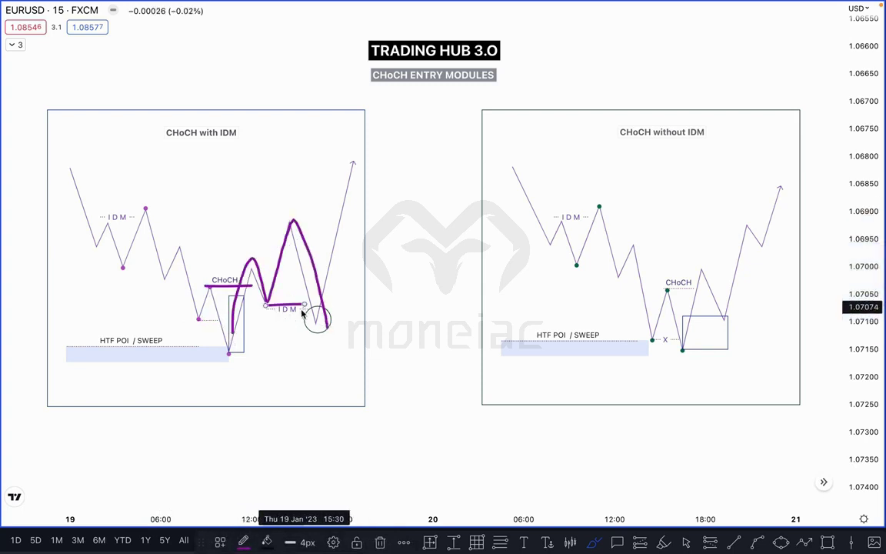
left_click_drag(231, 328, 331, 326)
left_click_drag(230, 352, 335, 352)
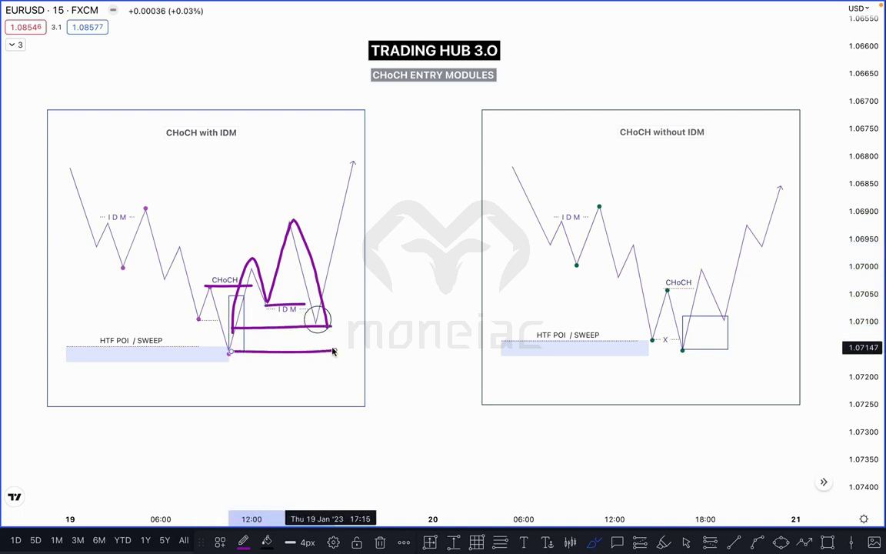
key("ctrl+z")
key("ctrl+z")
key("ctrl+z")
key("ctrl+z")
key("ctrl+z")
key("ctrl+z")
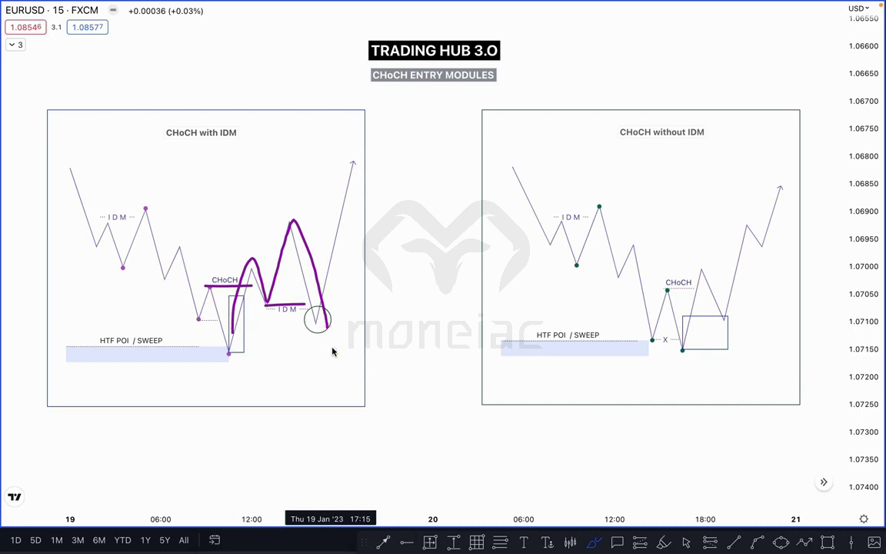
Brush a thick line along the IDM level beside the circled low in the CHoCH with IDM diagram
left_click_drag(266, 308, 301, 306)
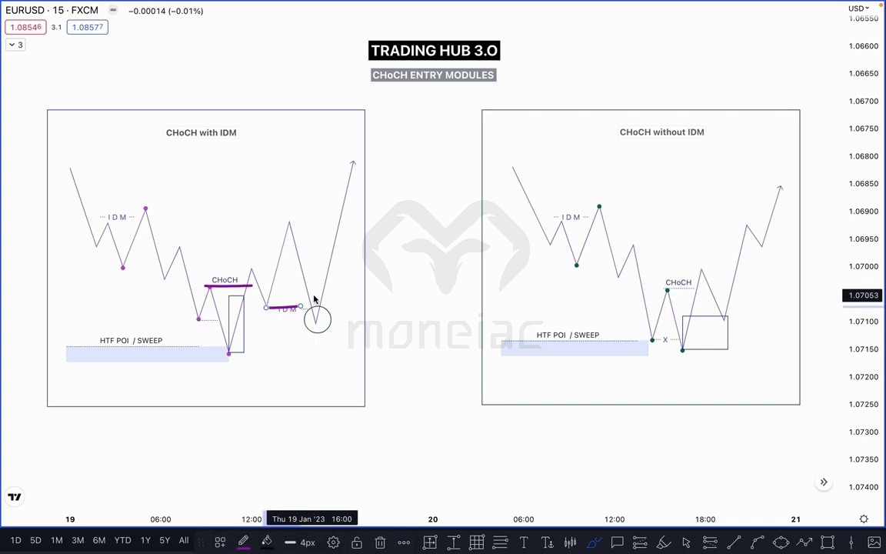
left_click(666, 270)
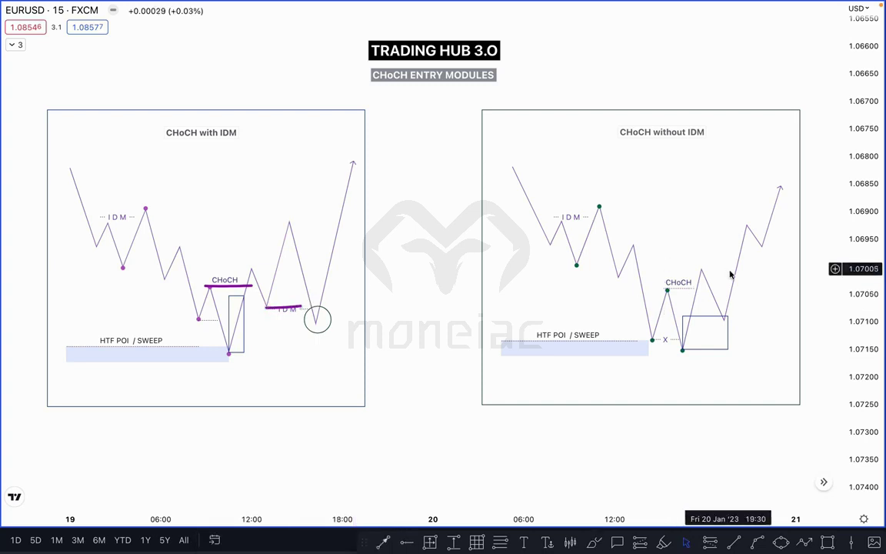
Examine the HTF POI zone, CHoCH and X levels of the CHoCH without IDM diagram and extend the entry rectangle's start slightly earlier
left_click(573, 347)
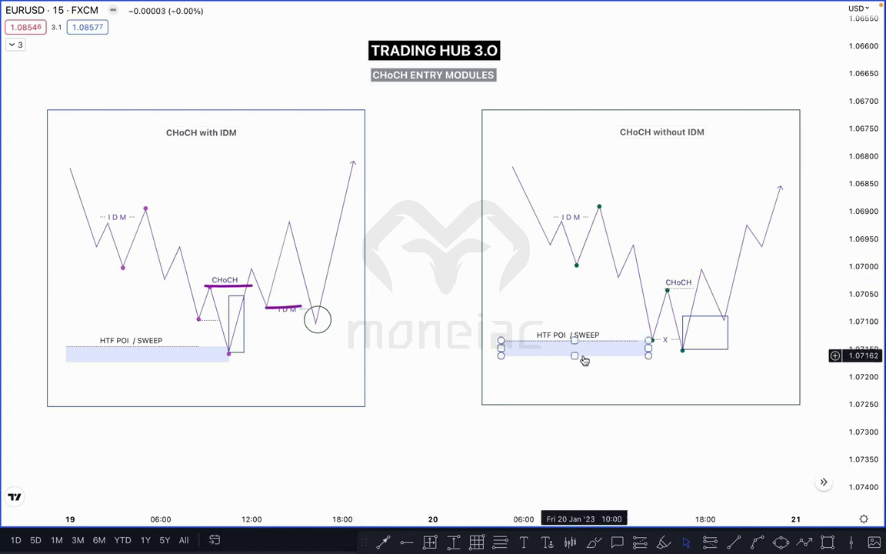
left_click(669, 289)
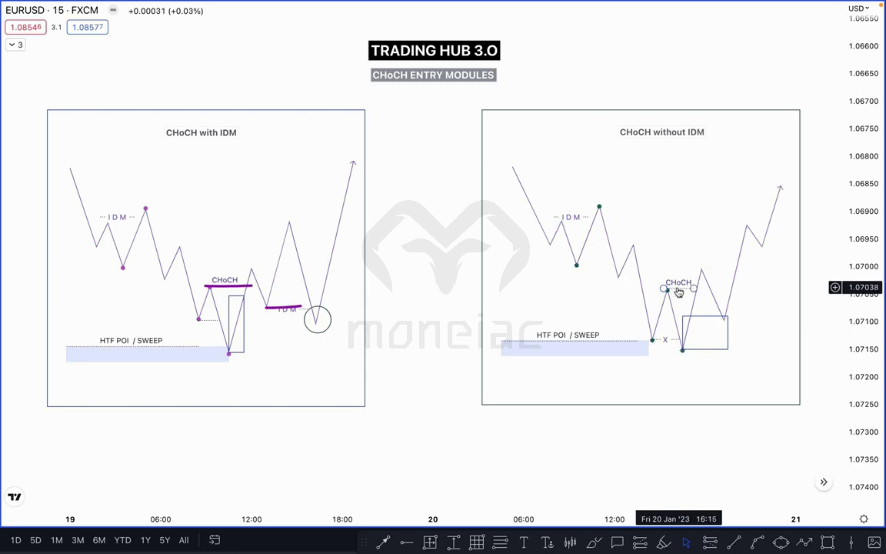
left_click(668, 341)
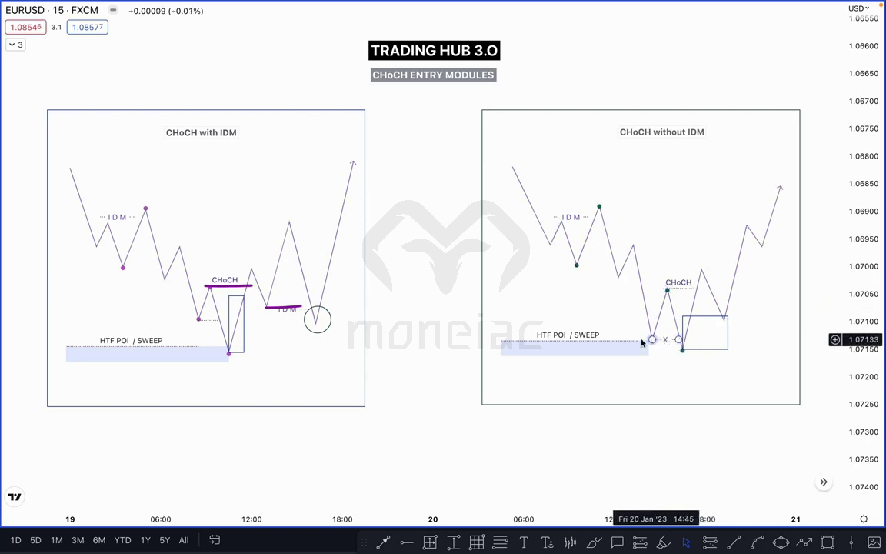
left_click(671, 352)
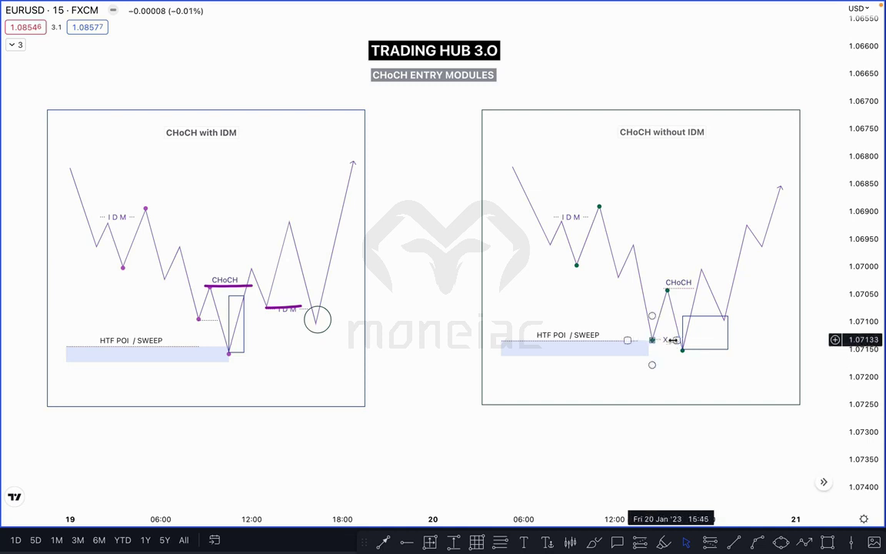
left_click(682, 339)
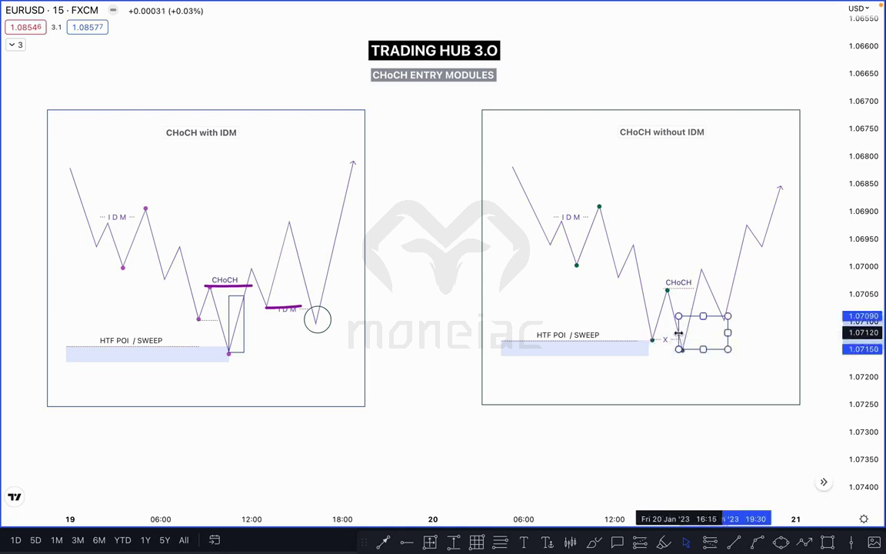
left_click(680, 360)
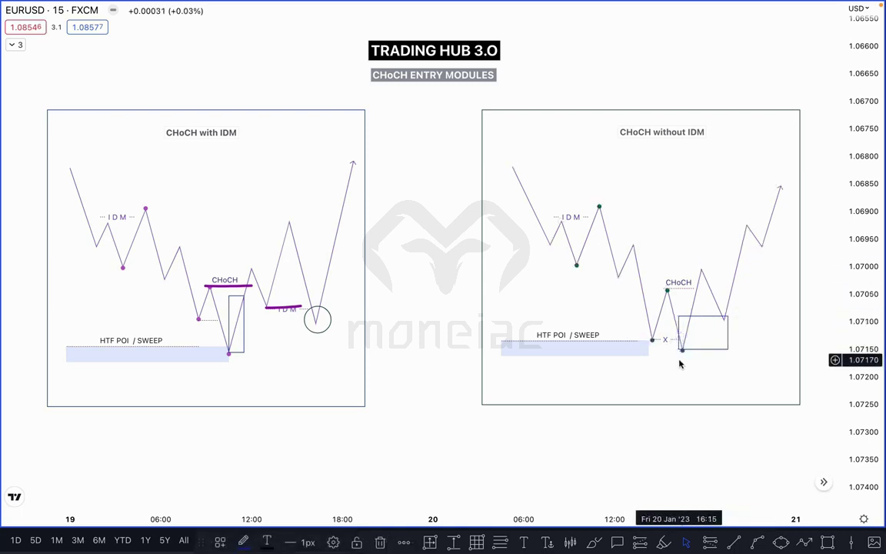
Brush a short underline beneath the lowest trough of the CHoCH without IDM diagram and a check mark in each diagram
left_click(593, 542)
left_click_drag(666, 352, 690, 355)
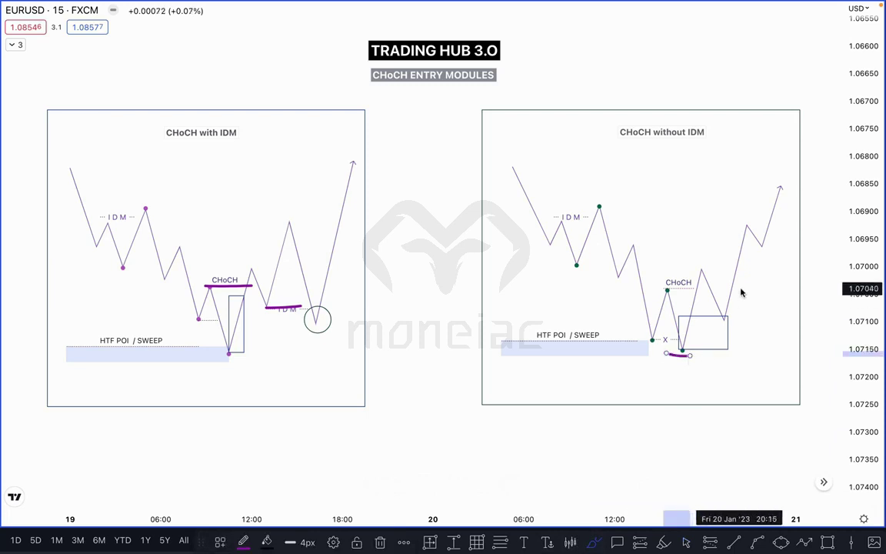
left_click_drag(254, 176, 327, 146)
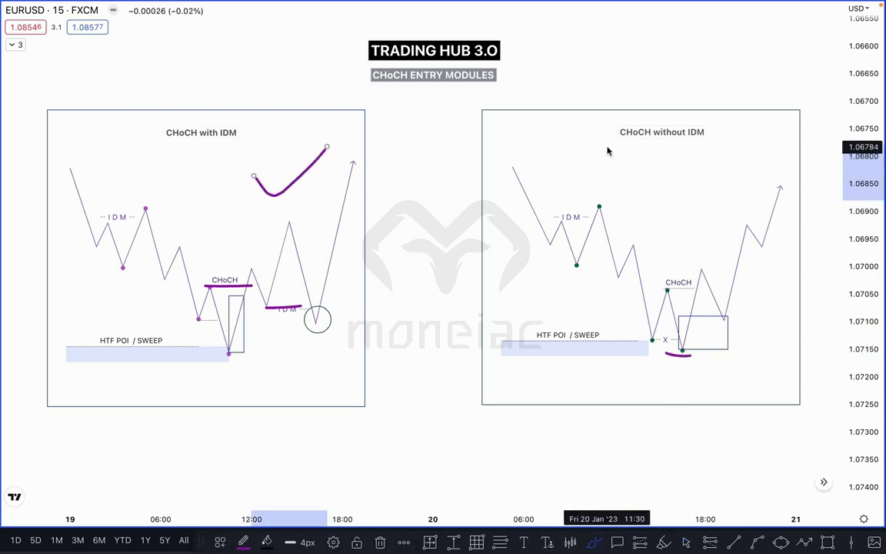
left_click_drag(609, 150, 668, 143)
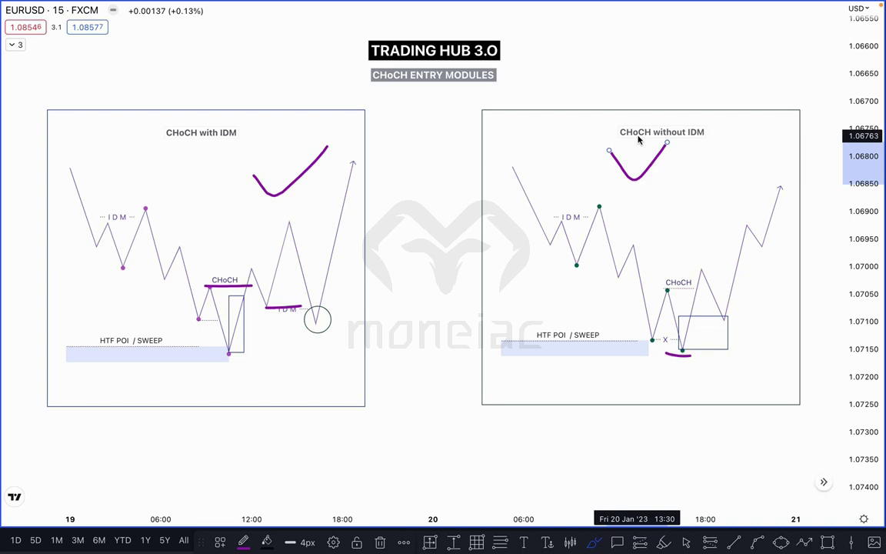
key("Escape")
Switch to the AUDUSD 15-minute replay chart and lower the BOS level at the circled high to 0.69939
left_click_drag(464, 336, 464, 344)
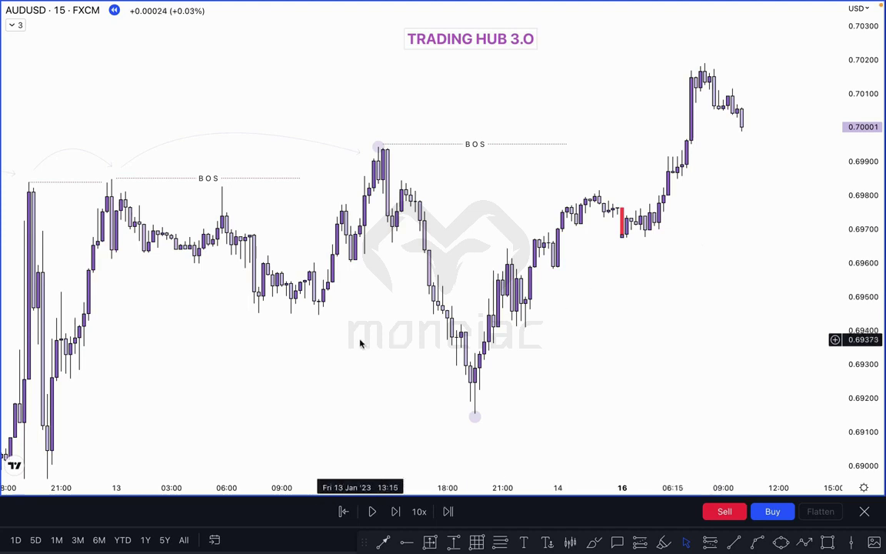
scroll(360, 340, "left", 8)
scroll(601, 293, "right", 8)
left_click_drag(453, 147, 458, 153)
left_click(521, 129)
left_click_drag(541, 153, 567, 151)
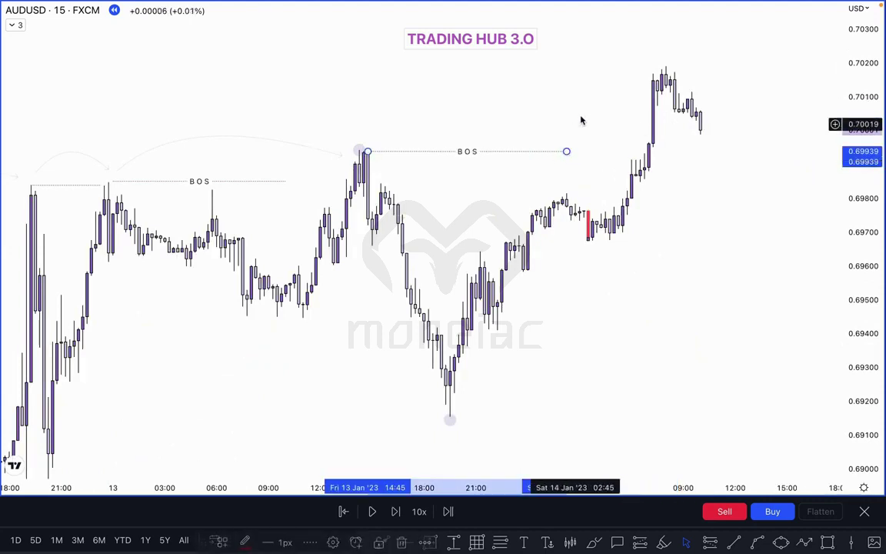
left_click(581, 120)
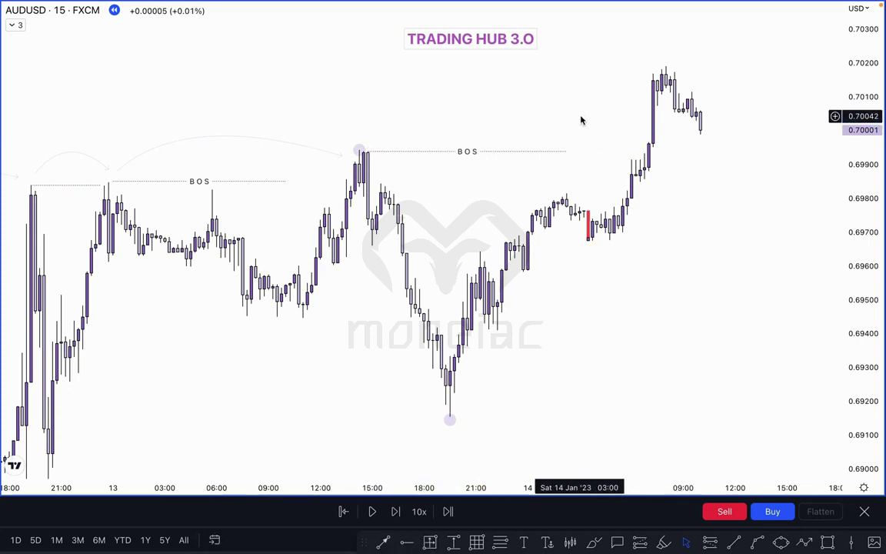
Draw a dotted level labelled X at 0.69676 from the red candle's low and mark the chart's highest peak with a circle
scroll(694, 347, "down", 1)
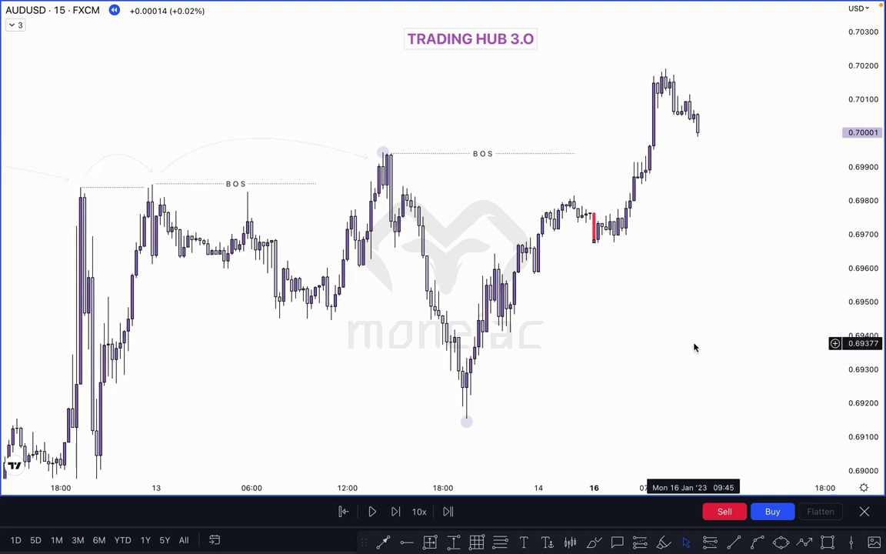
left_click(593, 243)
left_click(733, 242)
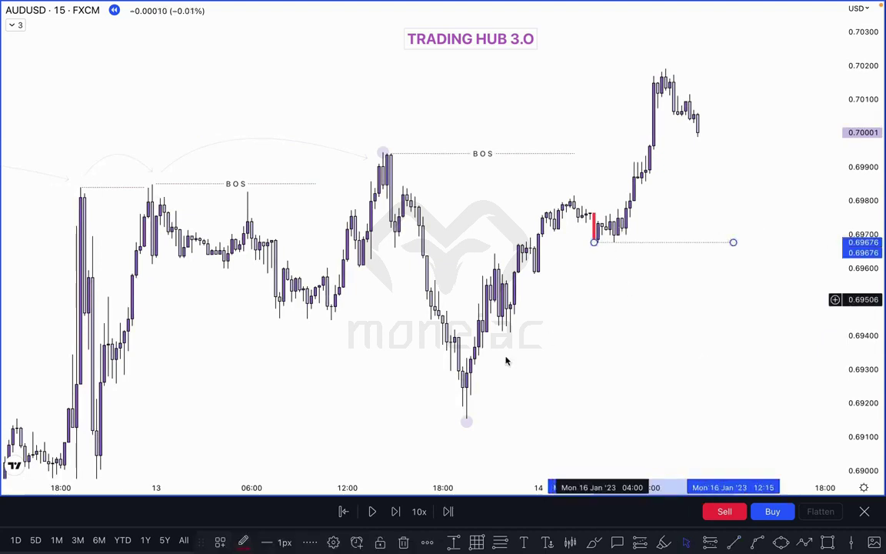
left_click(221, 545)
left_click(233, 539)
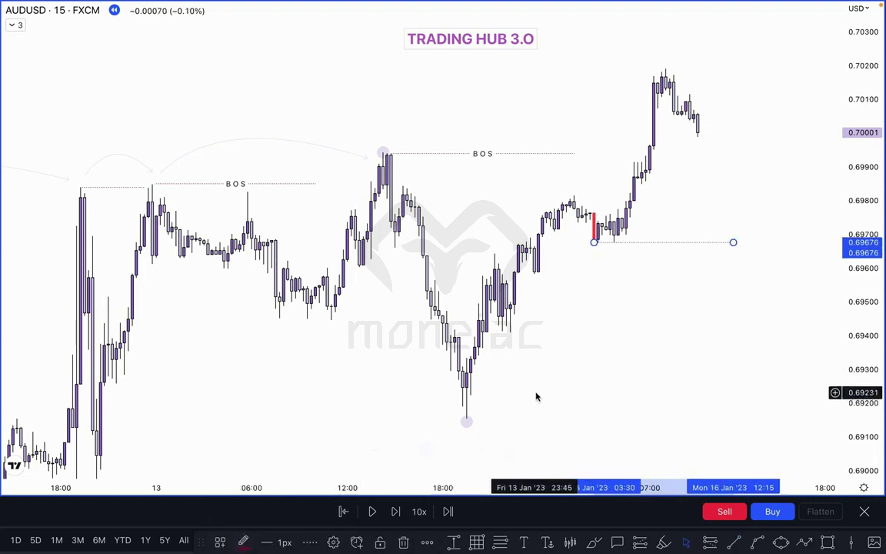
left_click(614, 341)
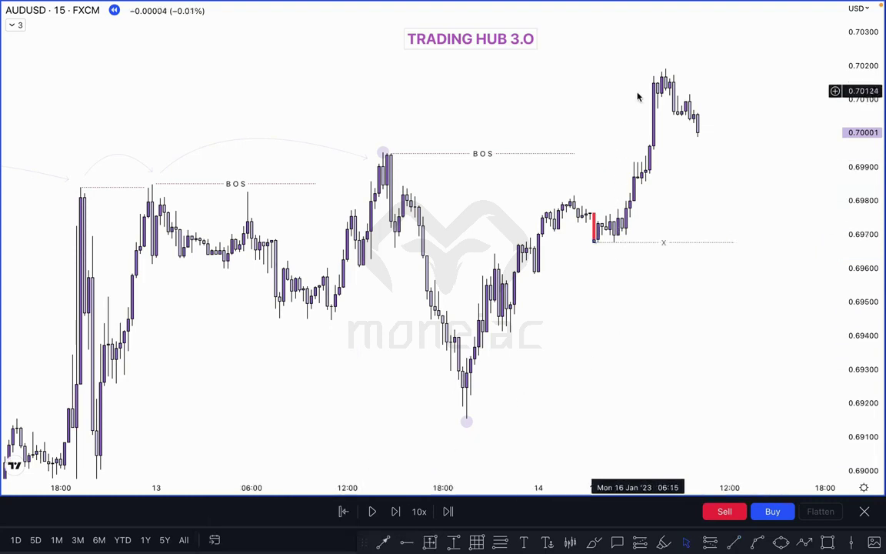
left_click(664, 68)
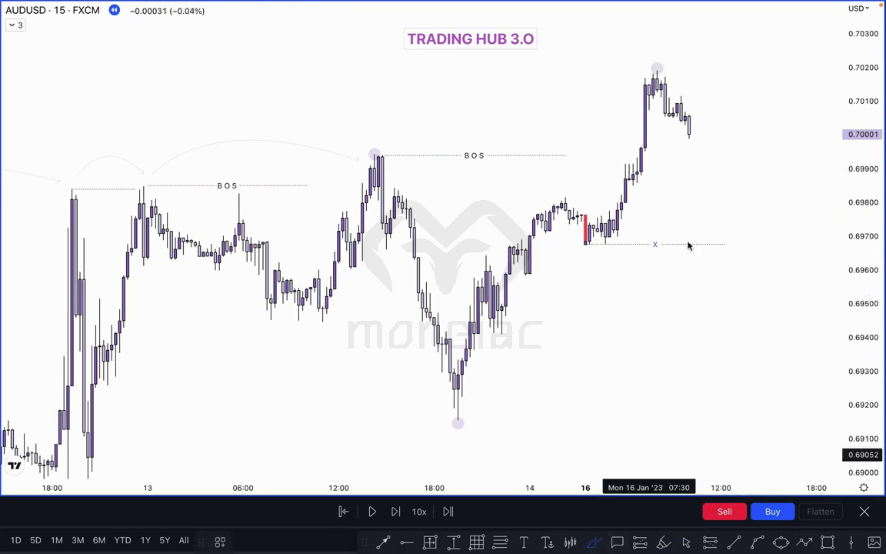
Brush a projected rally, a sweep below the pullback low and a renewed rally past the last candle, and undo these strokes
mouse_move(683, 114)
left_mouse_down()
mouse_move(696, 139)
mouse_move(731, 34)
mouse_move(765, 133)
left_mouse_up()
mouse_move(697, 140)
left_mouse_down()
mouse_move(736, 139)
mouse_move(777, 173)
mouse_move(801, 27)
left_mouse_up()
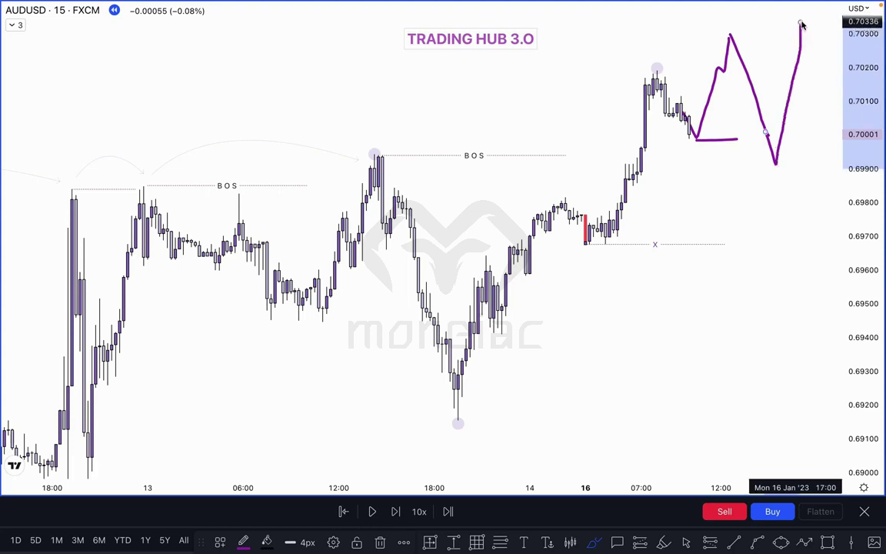
key("super+z")
key("super+z")
key("super+z")
Brush short marks under the small consolidation in the rally and at one of its upper wicks, and remove both
left_click_drag(634, 187, 649, 184)
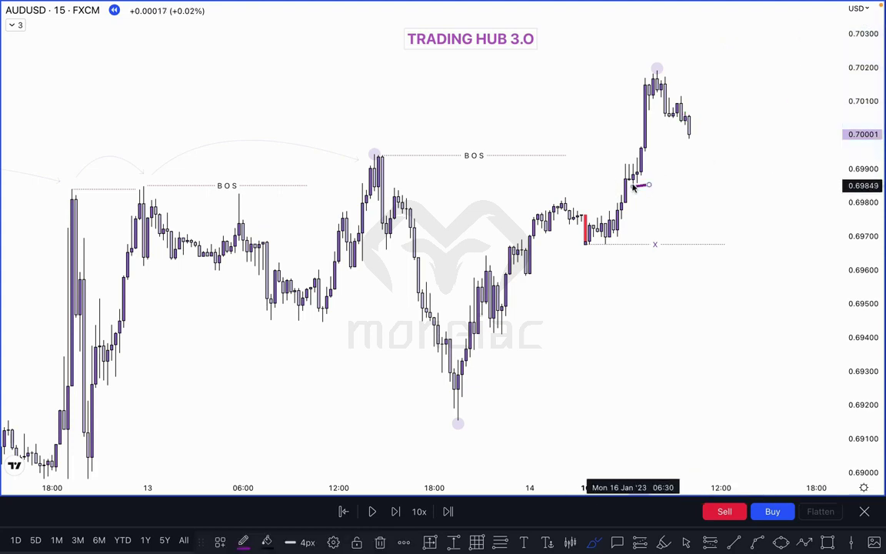
key("ctrl+z")
scroll(688, 172, "up", 4)
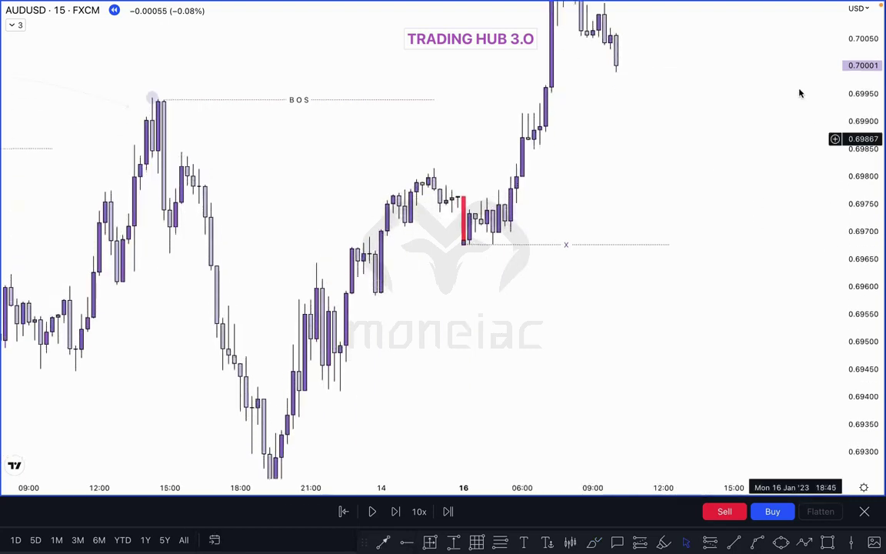
left_click_drag(862, 84, 862, 34)
left_click_drag(614, 166, 644, 271)
scroll(769, 232, "up", 5)
left_click_drag(862, 251, 862, 100)
left_click_drag(548, 201, 678, 212)
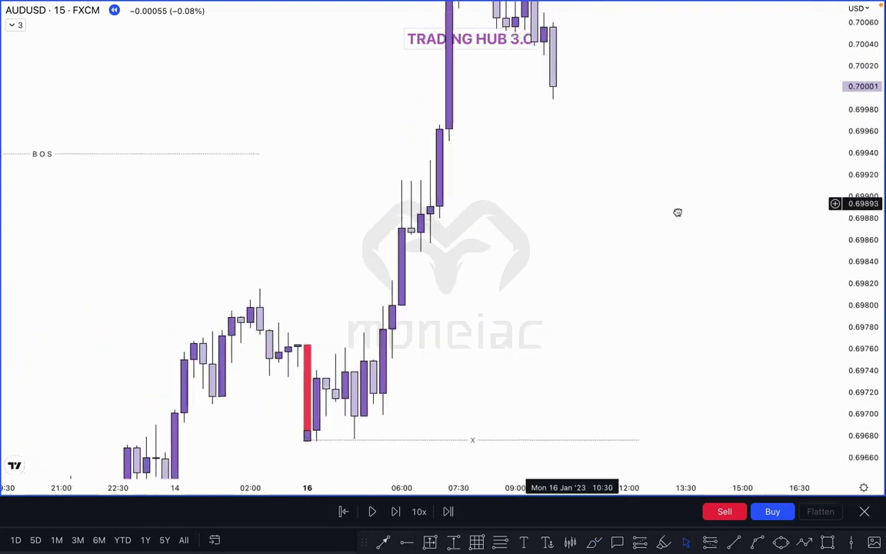
scroll(678, 213, "up", 2)
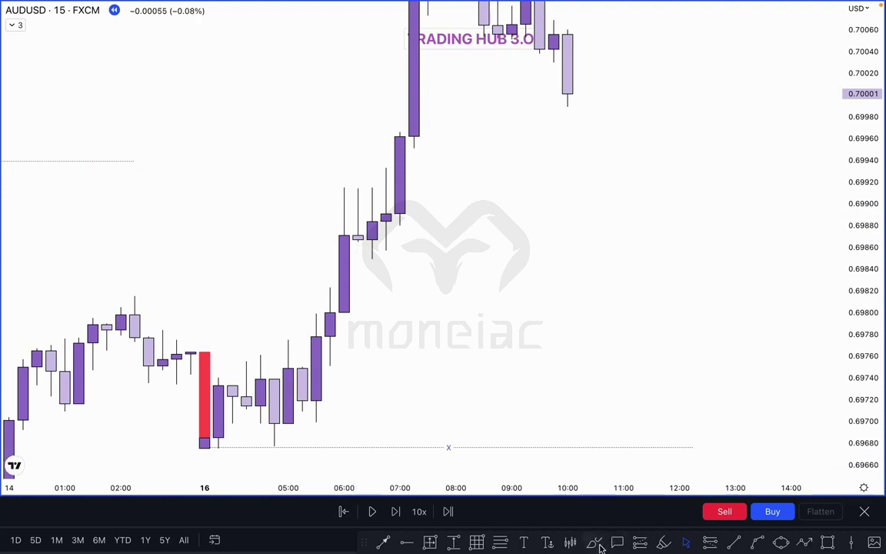
left_click_drag(355, 182, 357, 191)
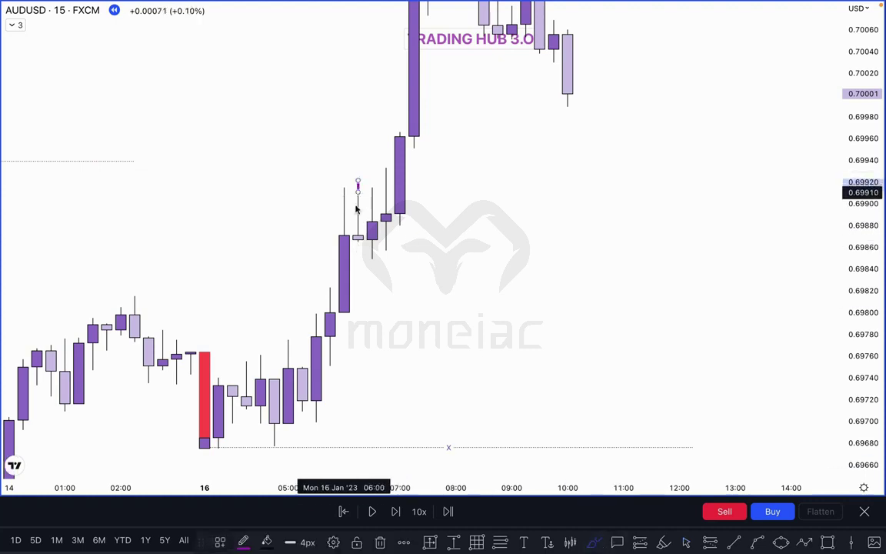
key("Delete")
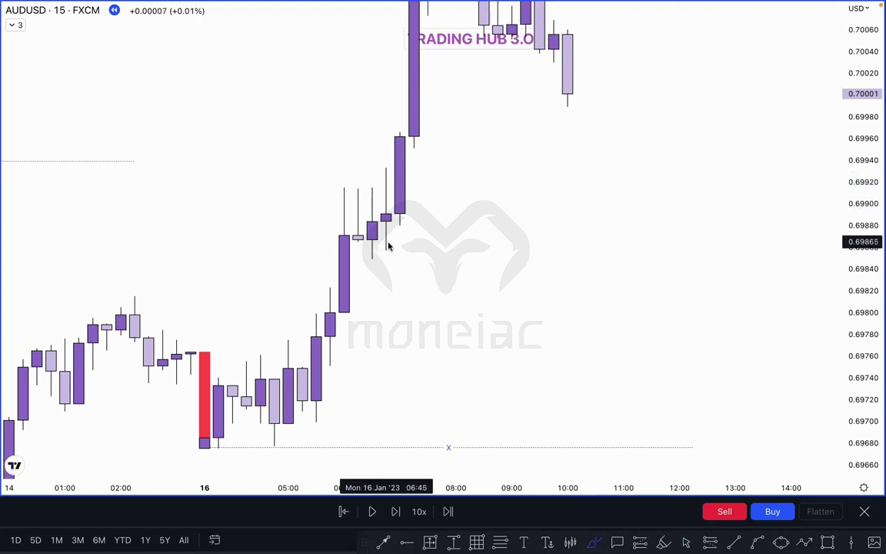
Brush short marks at the high and the body's base of the 06:00 candle, and delete them
left_click_drag(332, 188, 343, 188)
left_click_drag(344, 312, 372, 312)
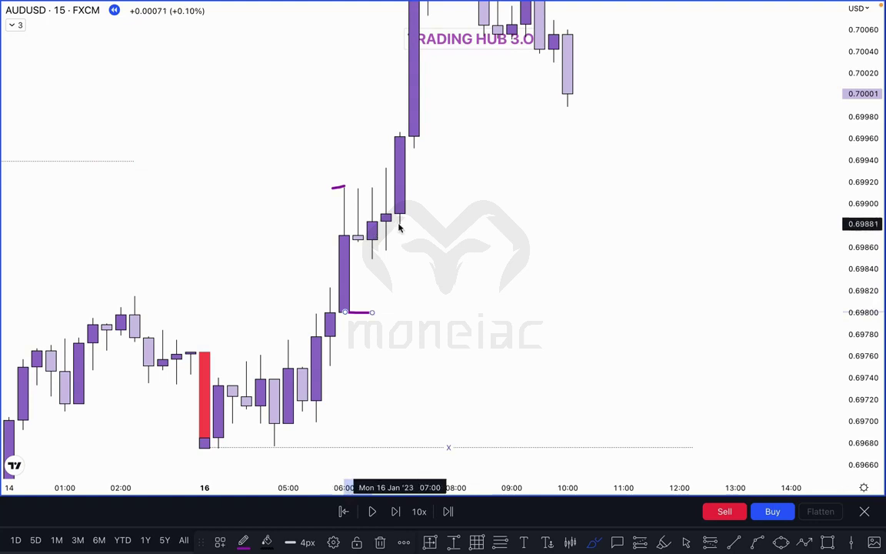
key("Delete")
Brush the swing into and out of the red candle's low and a line along the X level, and undo these strokes
mouse_move(108, 297)
left_mouse_down()
mouse_move(138, 314)
mouse_move(203, 431)
mouse_move(262, 396)
left_mouse_up()
left_click_drag(285, 350, 356, 196)
left_click_drag(178, 445, 344, 443)
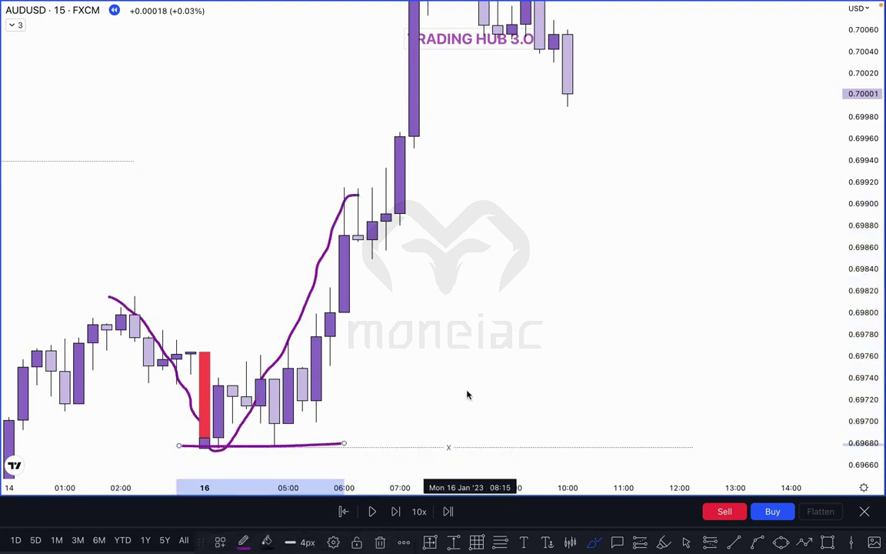
key("ctrl+z")
key("ctrl+z")
Draw a zone rectangle below the X level from the 23:45 candle, spanning about 0.6958 to 0.6966
scroll(530, 333, "down", 5)
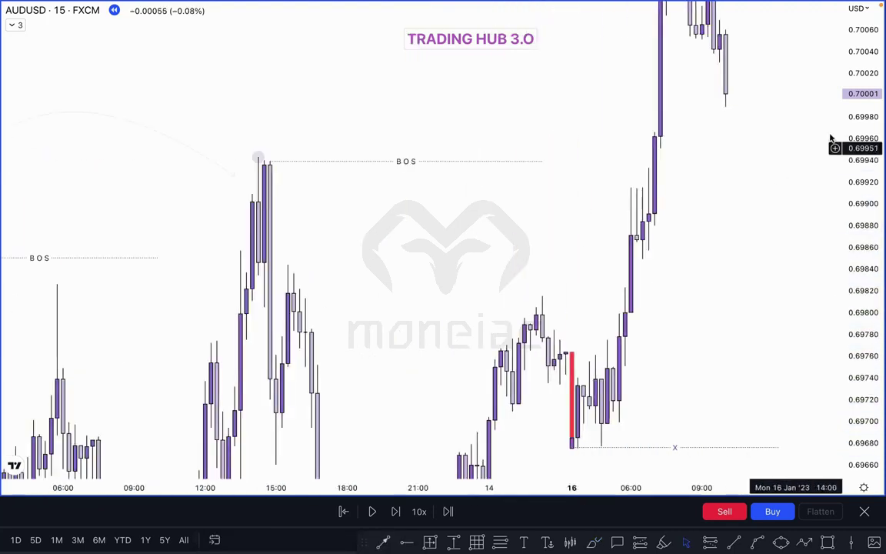
scroll(800, 158, "down", 5)
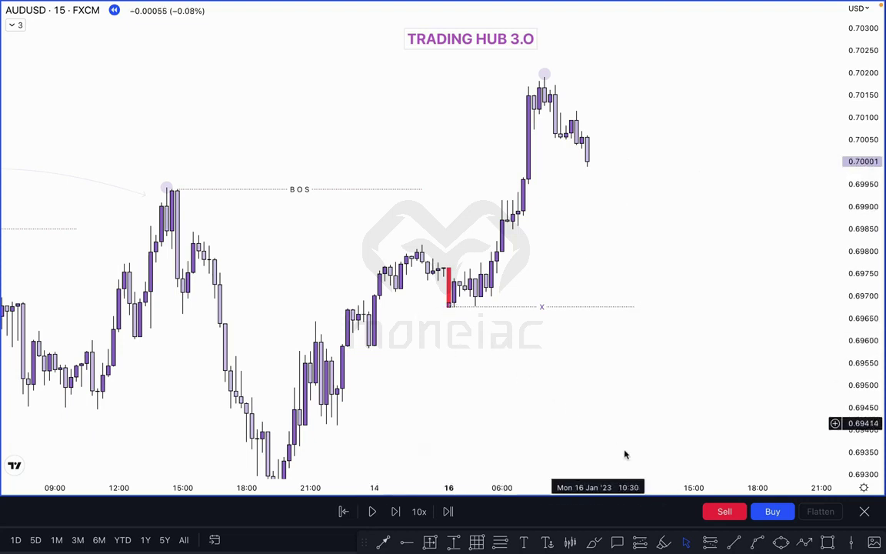
left_click(827, 543)
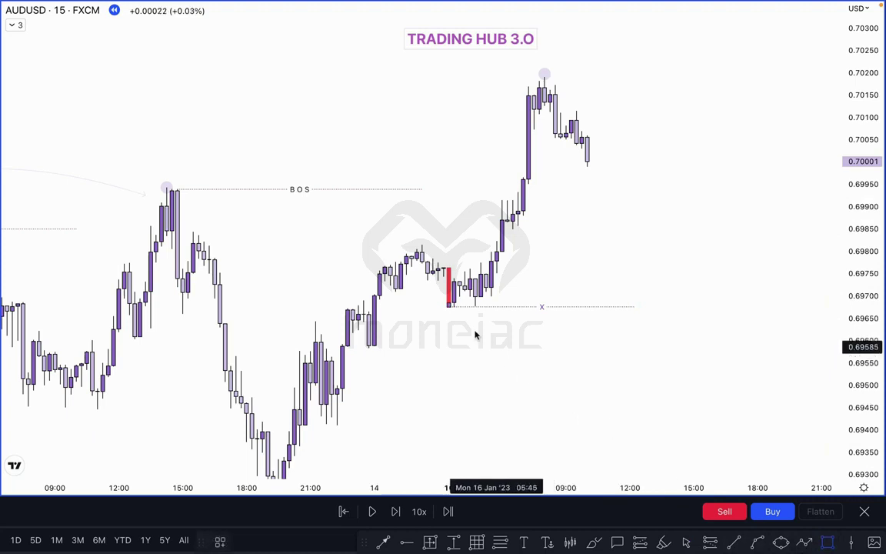
left_click(369, 348)
left_click_drag(370, 329, 734, 329)
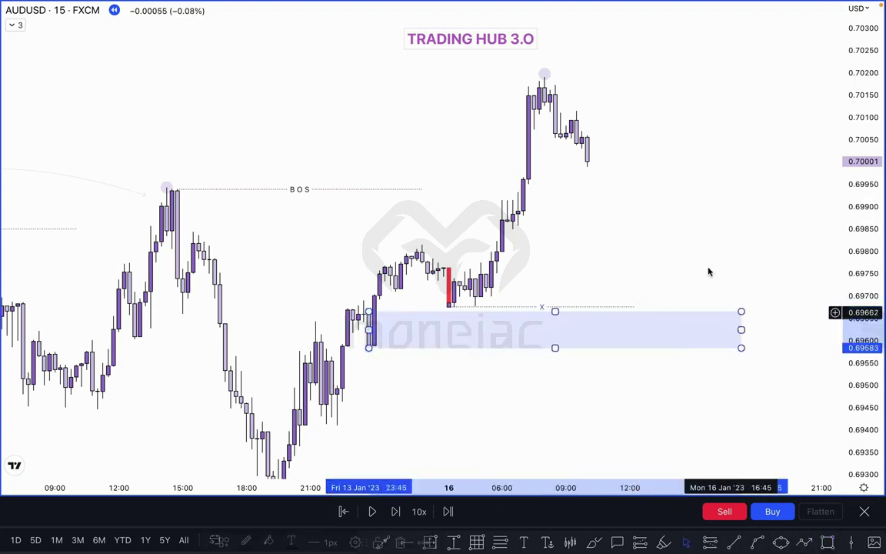
left_click_drag(693, 269, 669, 273)
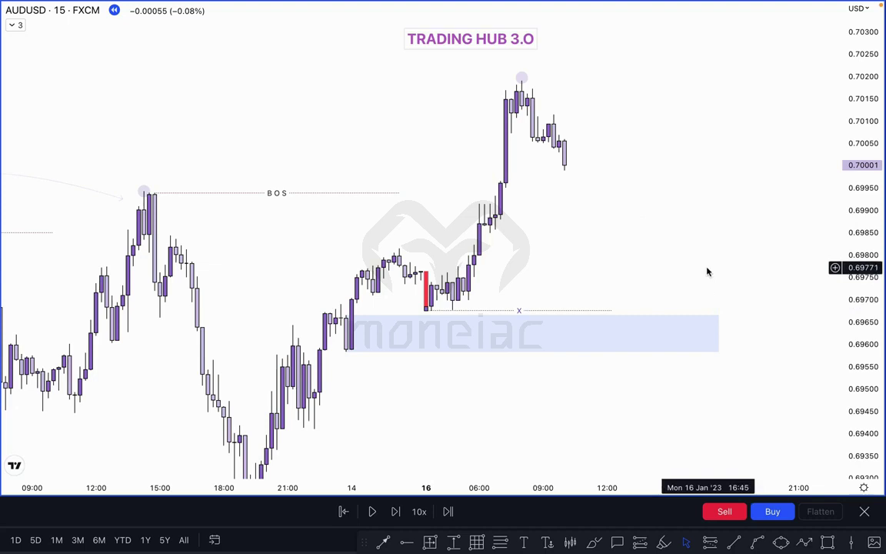
Draw a second zone rectangle below the first from the 22:15 candle, spanning 0.69410 to 0.69500
scroll(708, 270, "down", 5)
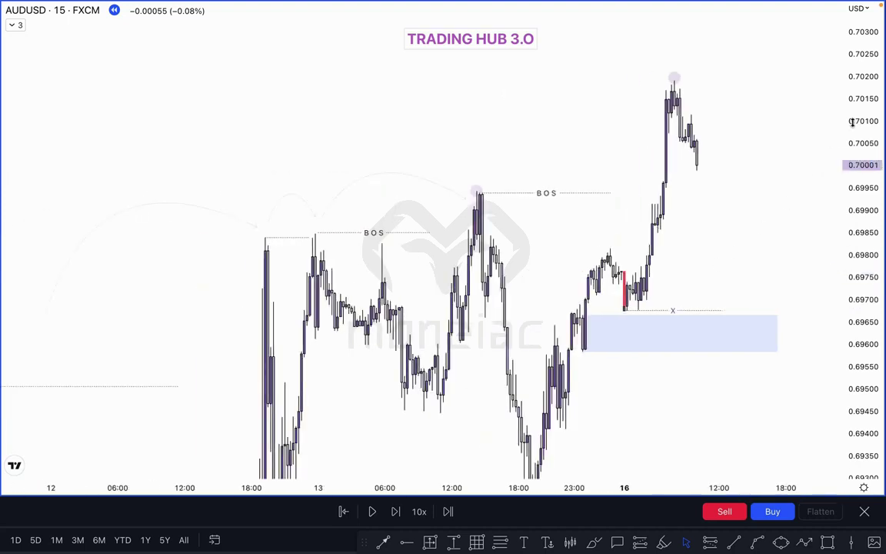
scroll(726, 135, "up", 2)
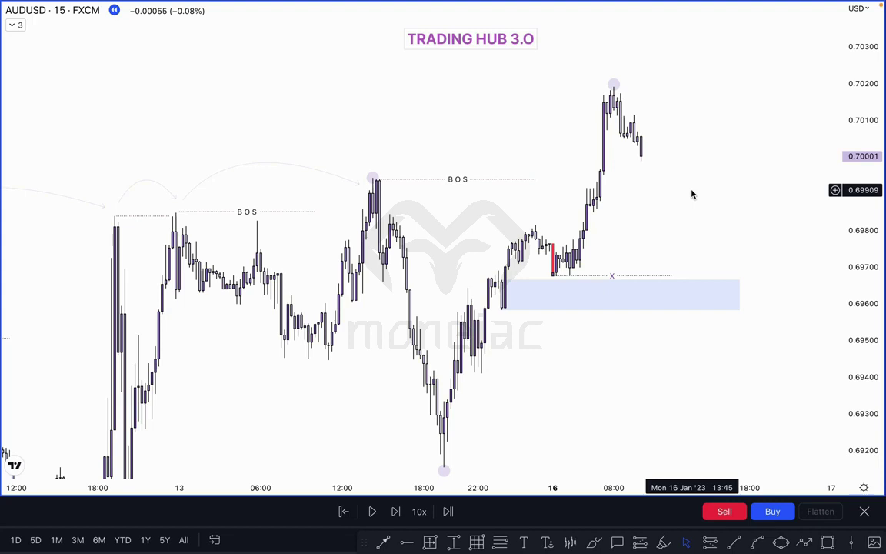
scroll(691, 194, "right", 5)
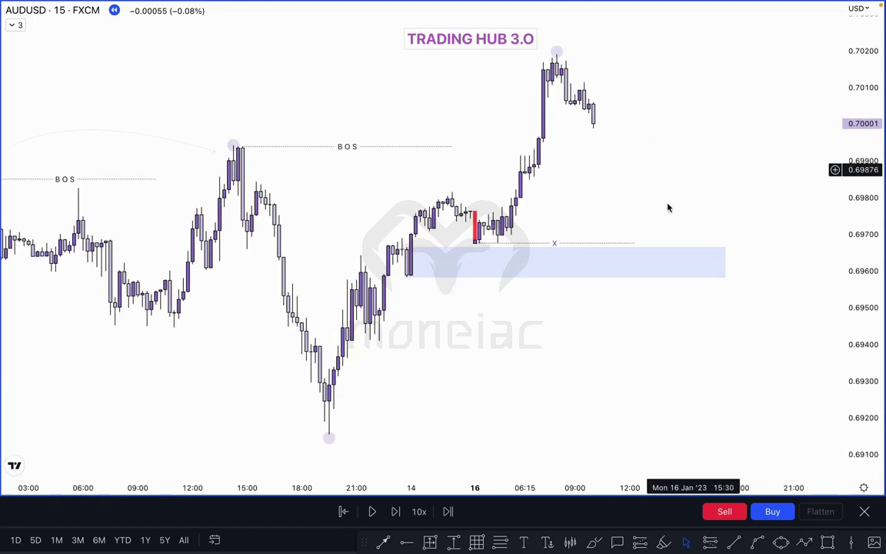
left_click(831, 542)
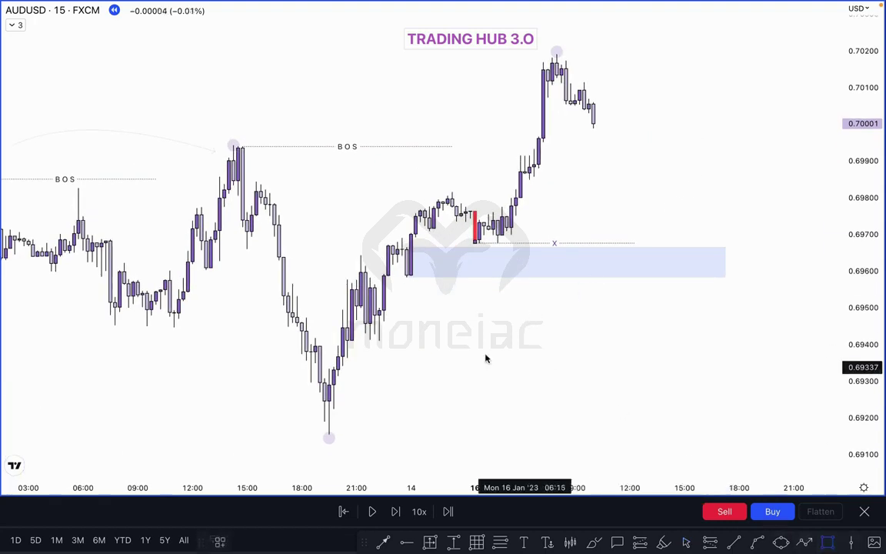
left_click(379, 308)
left_click(730, 339)
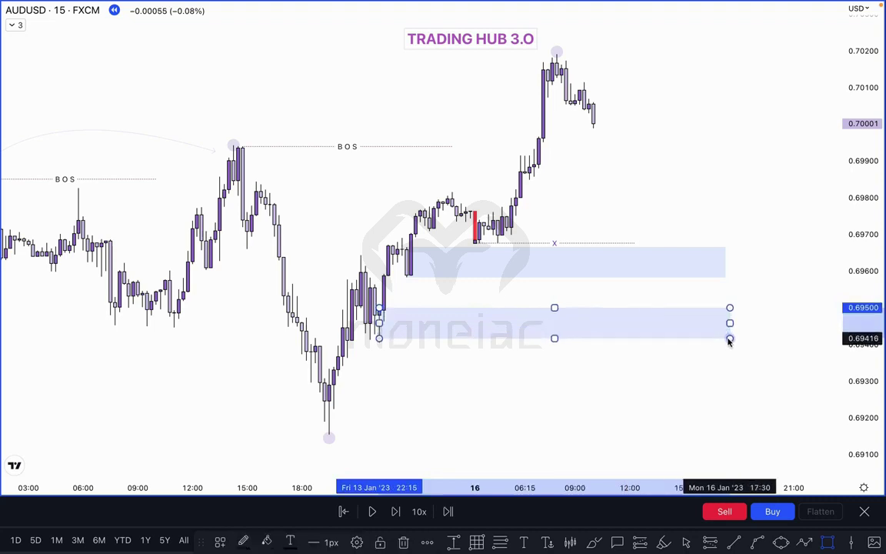
left_click(468, 347)
left_click_drag(380, 338, 380, 341)
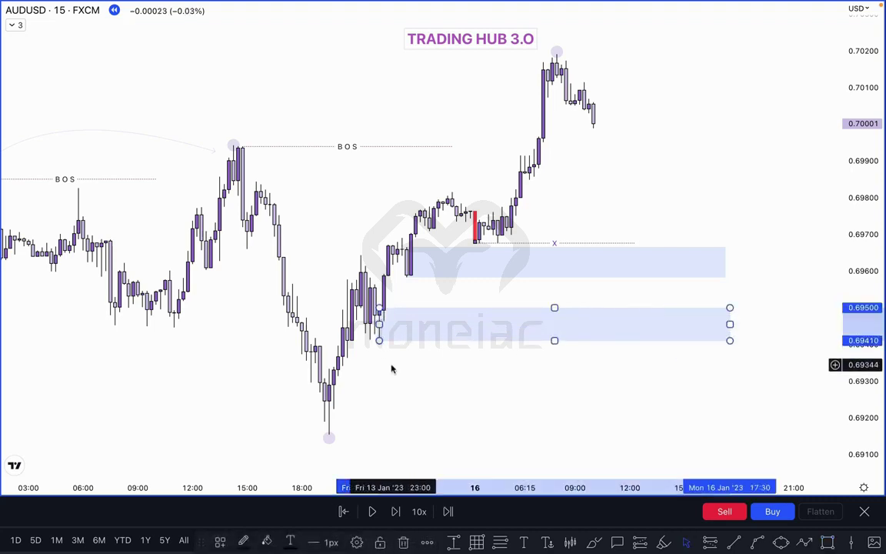
left_click(391, 370)
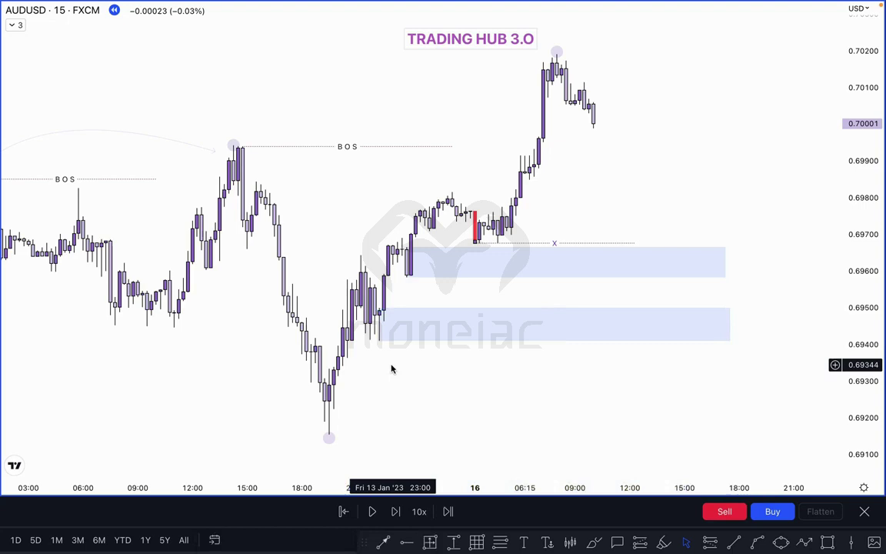
Draw a third zone rectangle just above the swing low, spanning about 0.6922 to 0.6934 and extending past the last candle
key("alt+shift+r")
left_click(333, 367)
left_click(334, 408)
left_click_drag(333, 389, 743, 388)
left_click(743, 298)
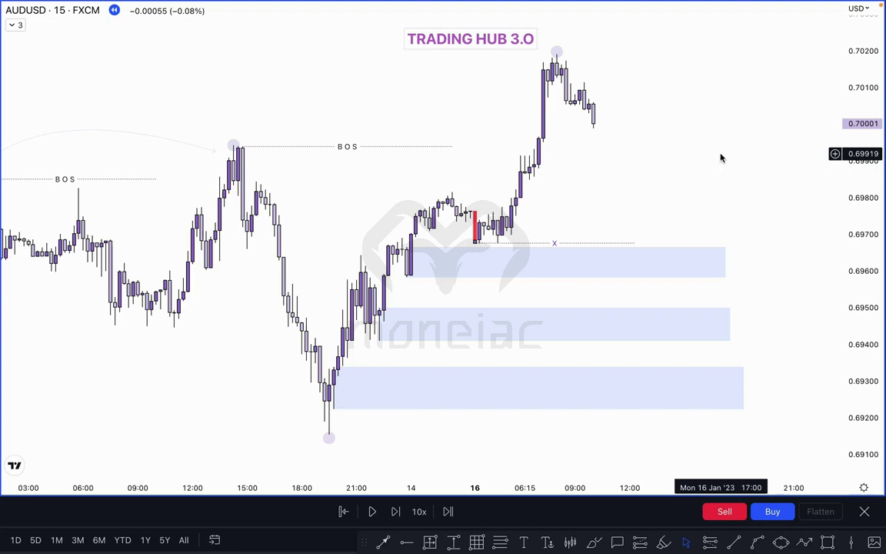
Shorten the uppermost zone's right end to about 14:00
left_click(713, 262)
left_click_drag(713, 262, 654, 262)
left_click(718, 228)
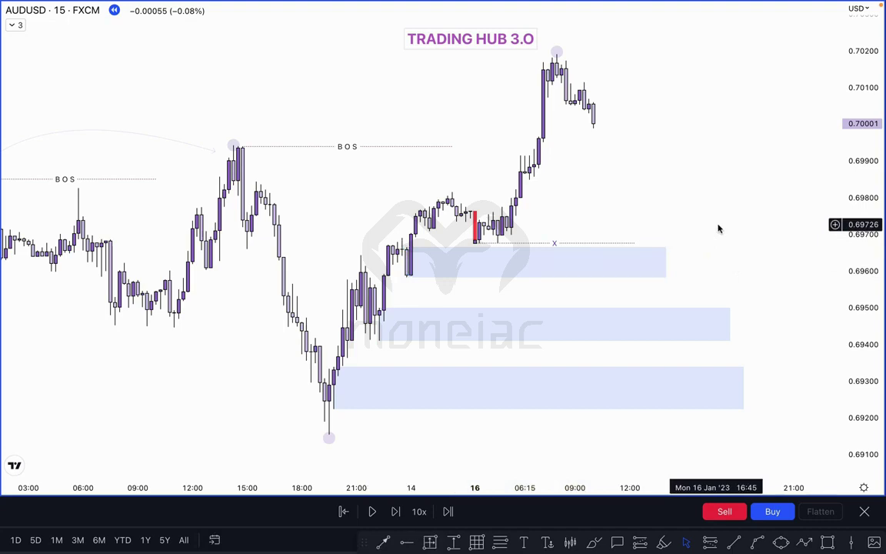
Brush a projected zigzag decline through the upper zone and lines along the lowest zone's edges, and undo these strokes
mouse_move(595, 131)
left_mouse_down()
mouse_move(648, 218)
mouse_move(662, 217)
mouse_move(677, 252)
mouse_move(683, 240)
mouse_move(691, 266)
mouse_move(712, 208)
mouse_move(731, 294)
left_mouse_up()
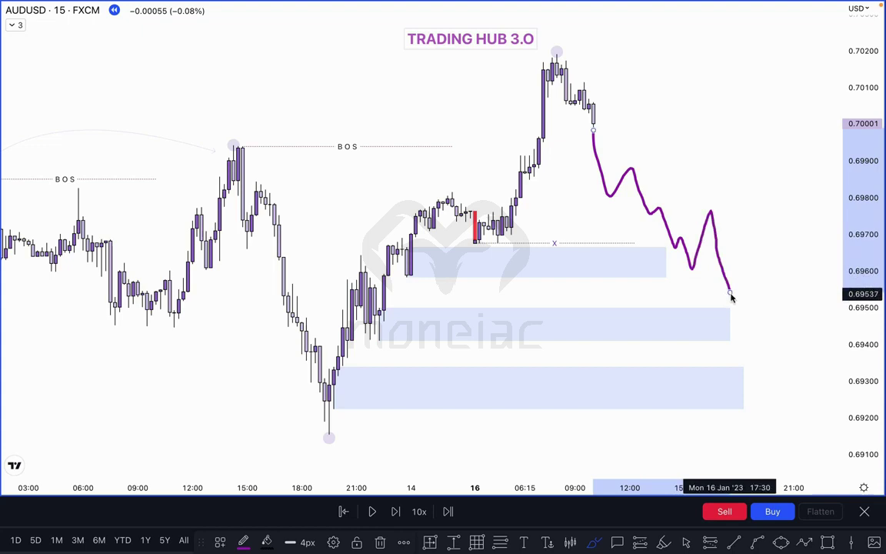
left_click_drag(336, 369, 453, 371)
left_click_drag(331, 407, 416, 407)
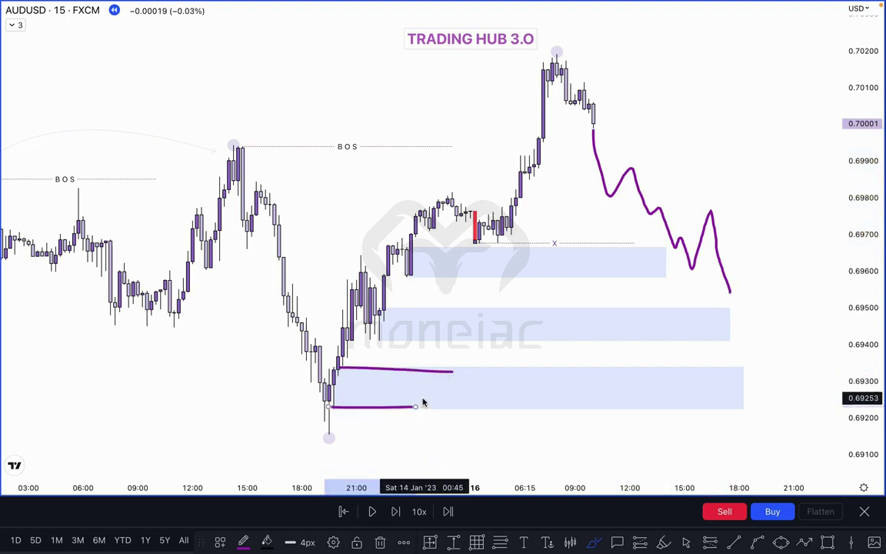
key("ctrl+z")
key("ctrl+z")
key("ctrl+z")
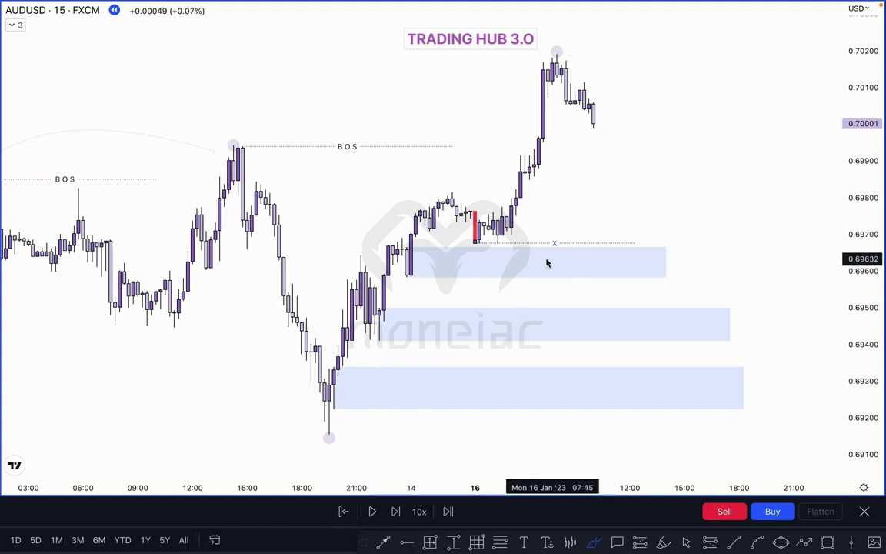
Brush a dash inside the upper and lowest zones and a cross over the middle zone
left_click_drag(551, 259, 572, 259)
left_click_drag(554, 387, 590, 388)
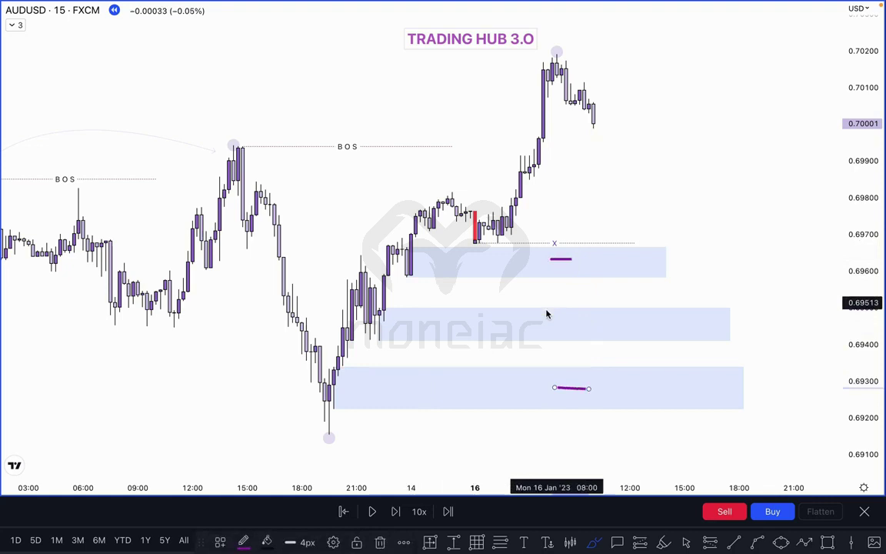
mouse_move(554, 320)
left_mouse_down()
mouse_move(531, 343)
mouse_move(566, 351)
left_mouse_up()
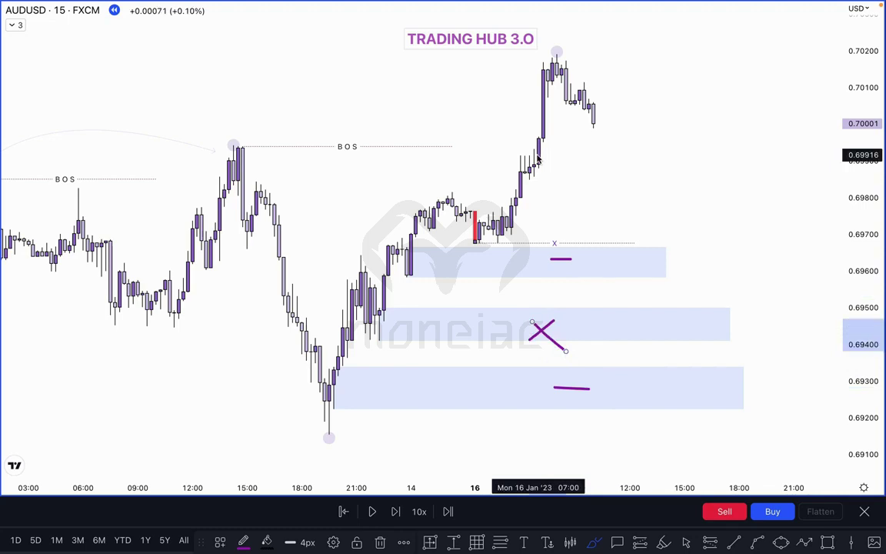
Brush four level lines beside the rally with a projected pullback through them, and undo all brush marks including those on the zones
left_click_drag(533, 144, 681, 133)
left_click_drag(530, 170, 611, 171)
mouse_move(590, 117)
left_mouse_down()
mouse_move(595, 140)
mouse_move(652, 173)
left_mouse_up()
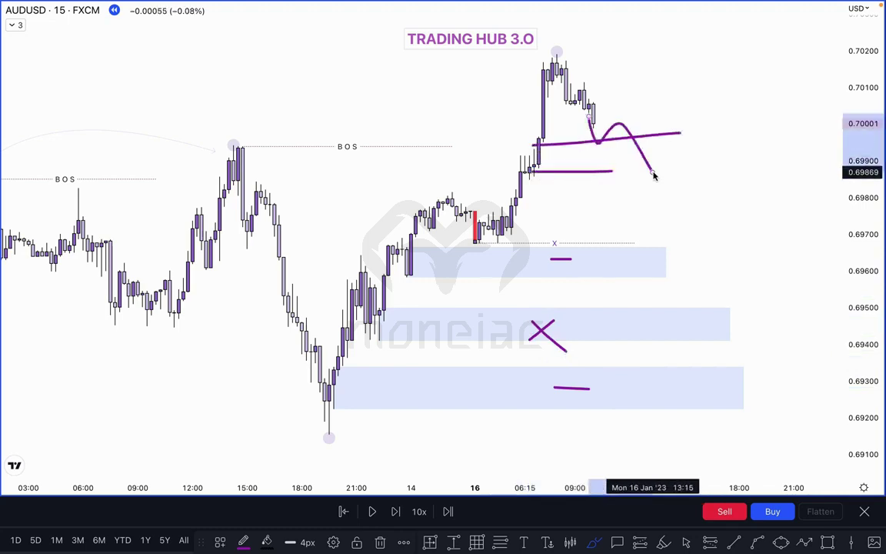
left_click_drag(515, 188, 567, 187)
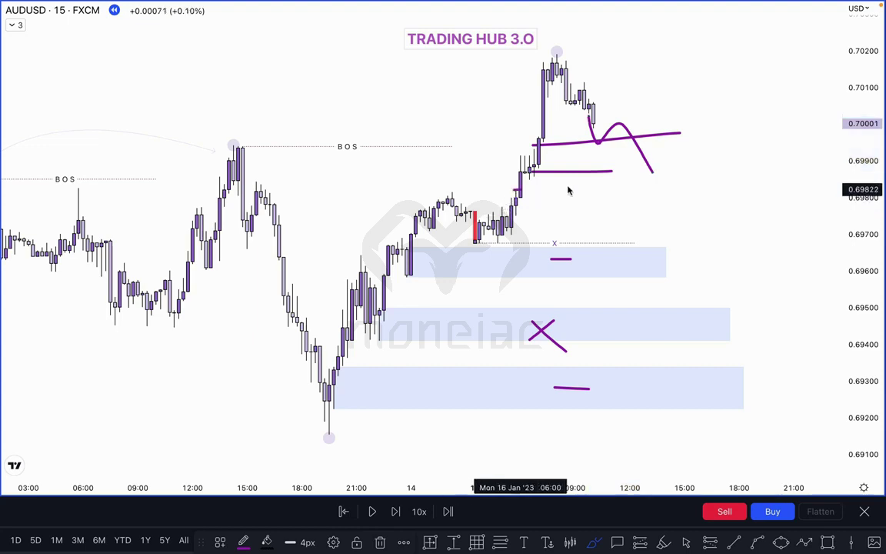
left_click_drag(517, 208, 567, 207)
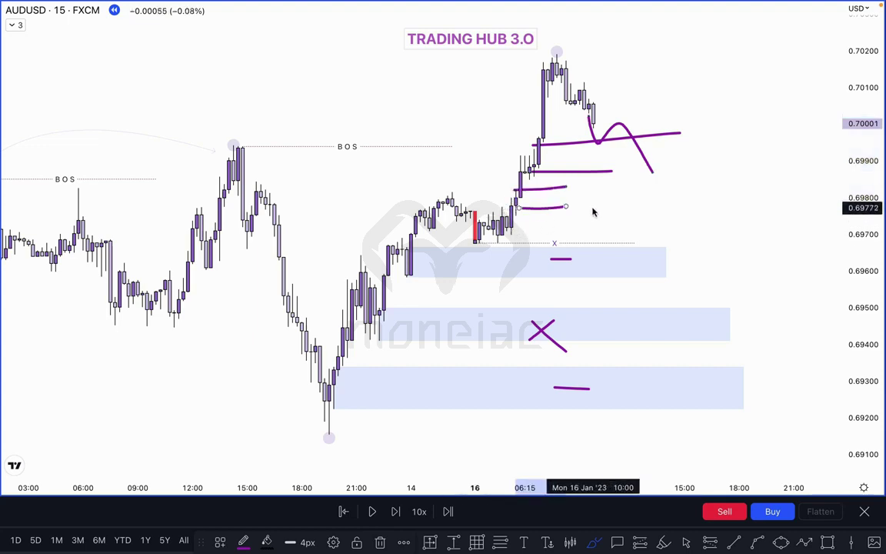
key("ctrl+z")
key("ctrl+z")
key("ctrl+z")
key("ctrl+z")
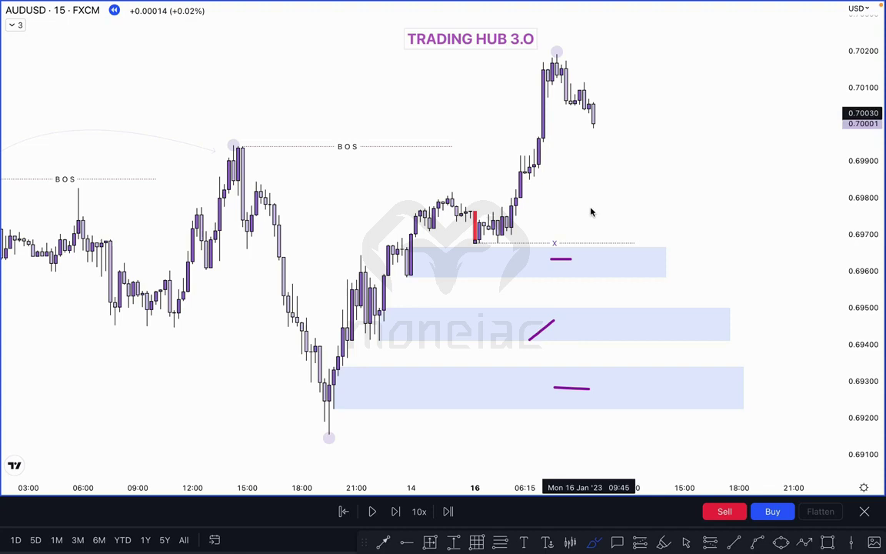
key("ctrl+z")
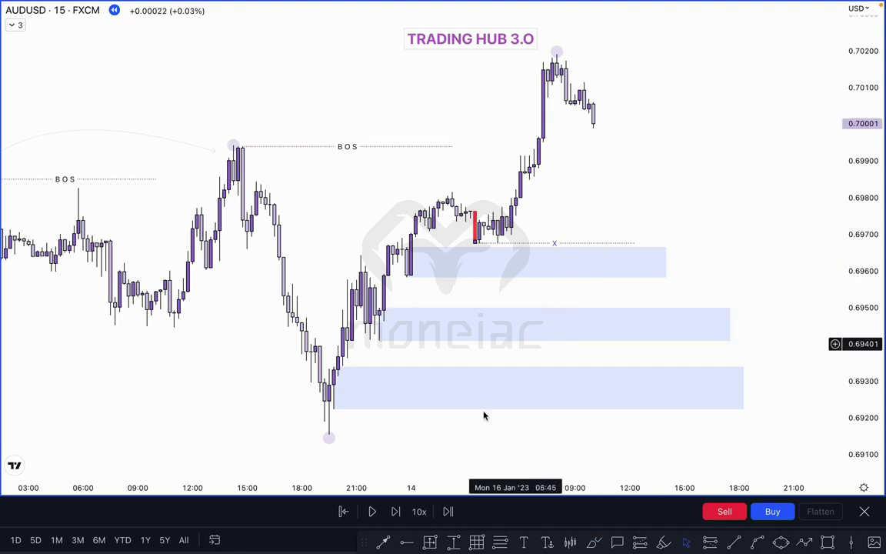
Advance the replay candle by candle to the 12:45 candle near the X level
left_click(399, 511)
left_click(399, 511)
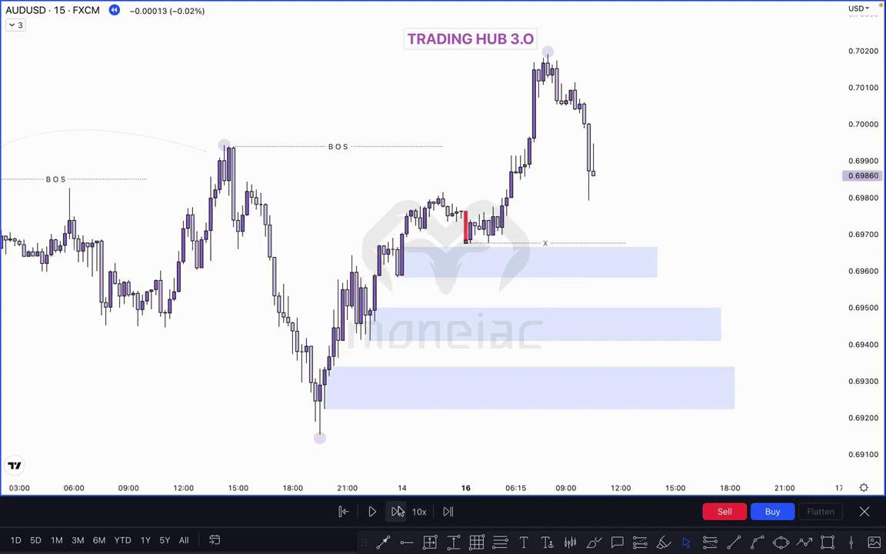
left_click(399, 511)
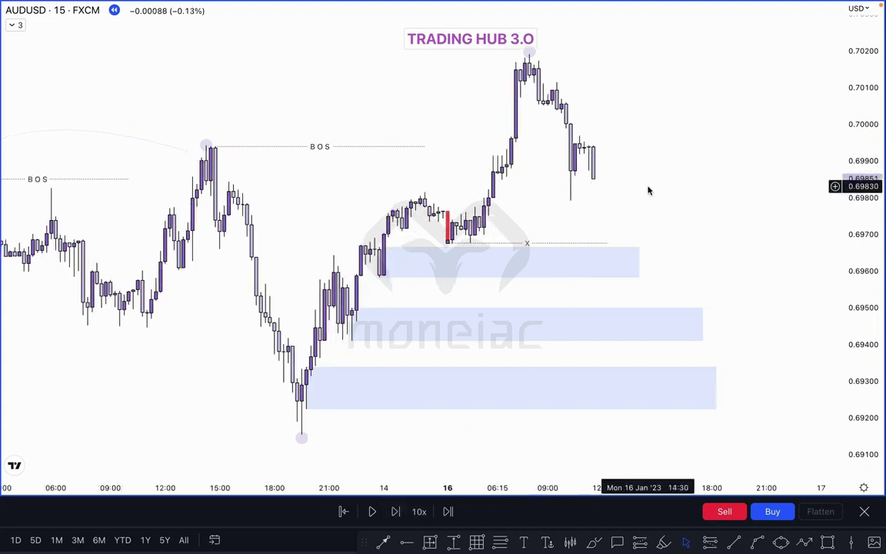
key("shift+Right")
key("shift+Right")
key("shift+Right")
key("shift+Right")
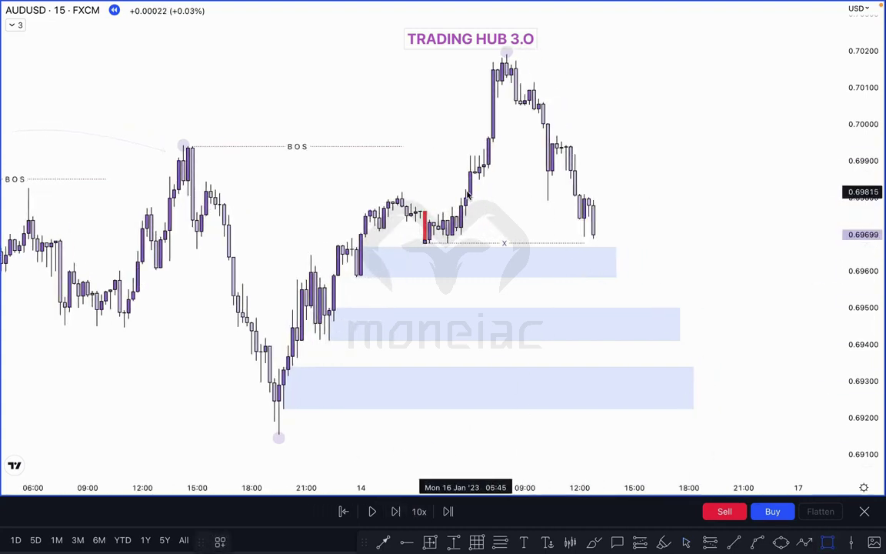
Draw a grey SMT-labelled zone from the 06:00 candle to the first drop's low wick, spanning about 0.6976 to 0.6982
mouse_move(466, 189)
left_mouse_down()
mouse_move(549, 201)
mouse_move(548, 215)
left_mouse_up()
left_click(552, 210)
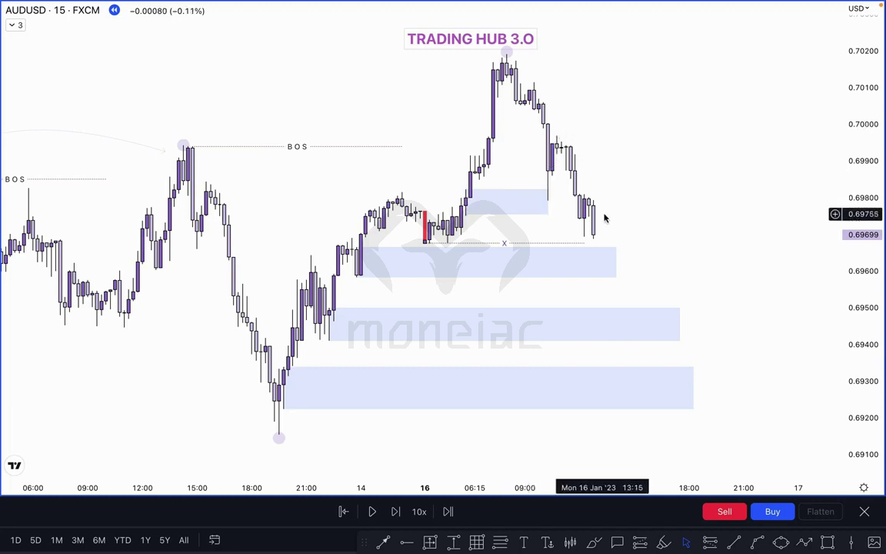
left_click(510, 205)
Duplicate the SMT zone onto the start of the middle zone, spanning 0.69410 to 0.69501 and ending at 04:45
left_click_drag(511, 205, 329, 341)
left_click_drag(411, 324, 448, 325)
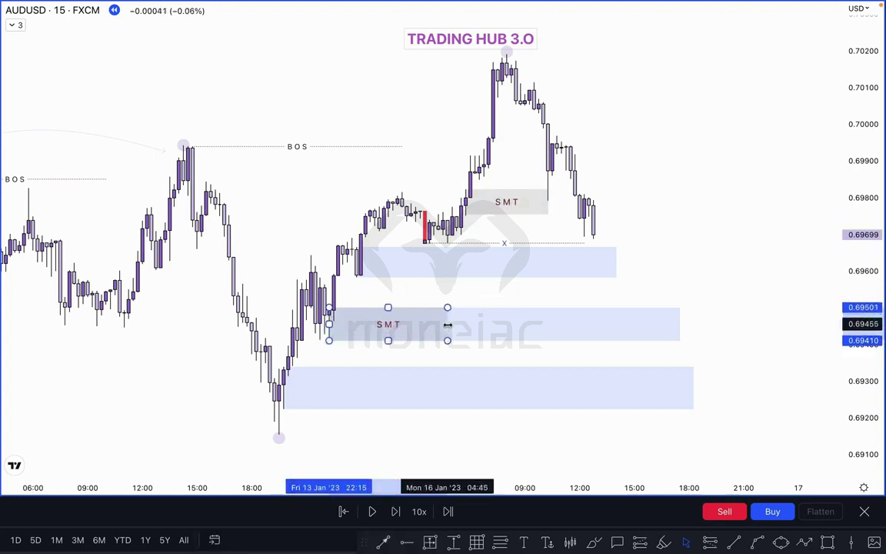
left_click(666, 215)
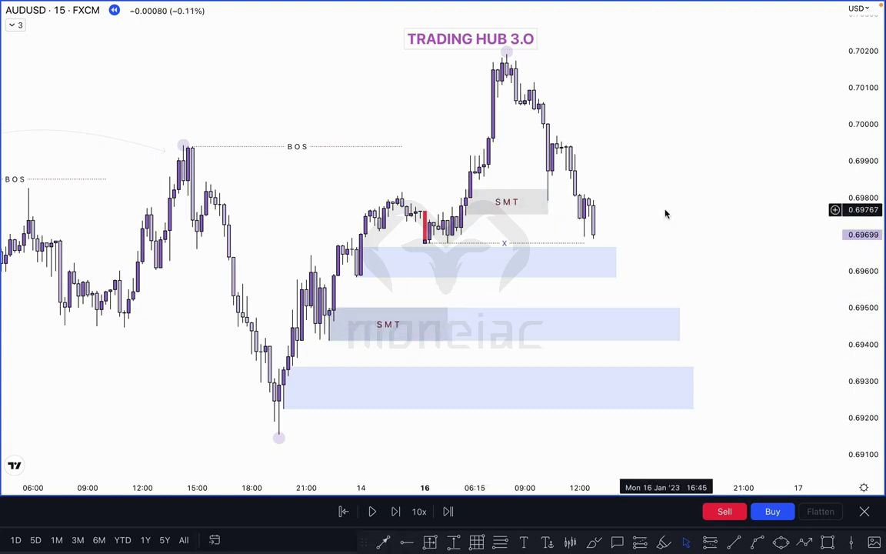
Shorten the middle blue zone's right end to about 14:45
left_click(615, 262)
left_click_drag(616, 262, 599, 263)
left_click(613, 262)
left_click_drag(677, 324, 629, 324)
left_click(684, 265)
Advance the replay three candles into the upper zone and trim that zone's right end to about 13:15
left_click_drag(749, 237, 748, 257)
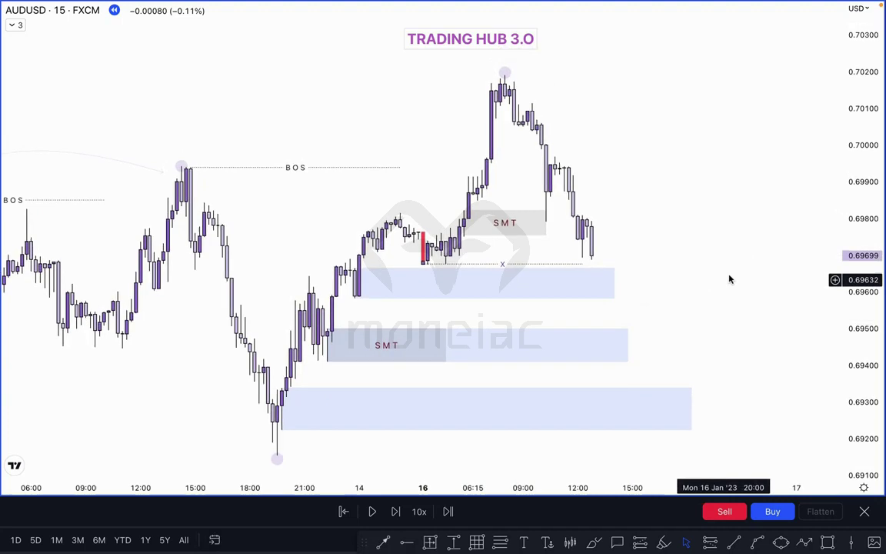
key("shift+Right")
key("shift+Right")
key("shift+Right")
left_click_drag(600, 282, 587, 283)
left_click(605, 269)
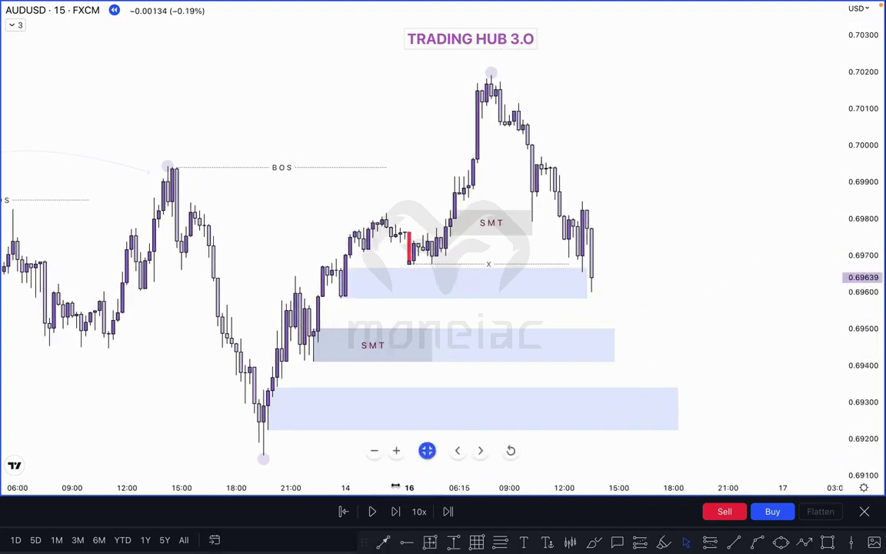
Rewind the replay to before the drop into the upper zone, and show the price reaction on the 1-minute chart
left_click(342, 510)
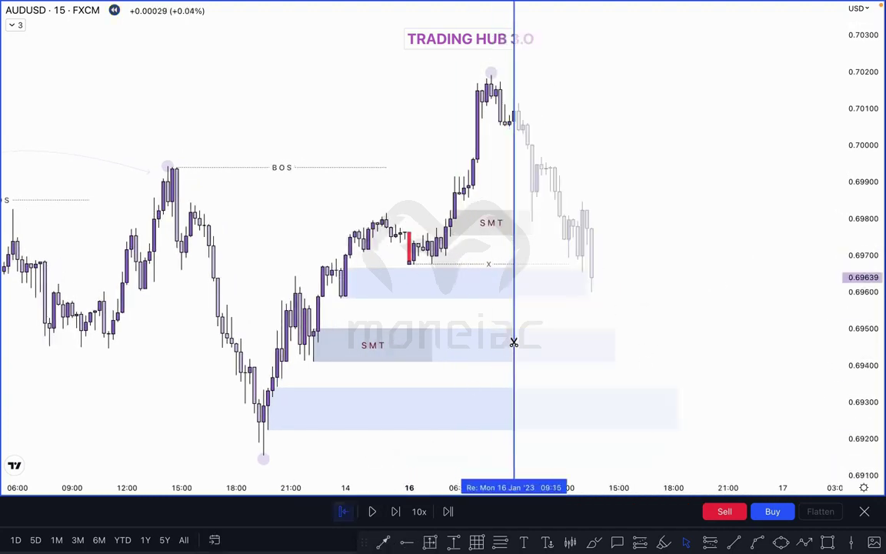
left_click(586, 296)
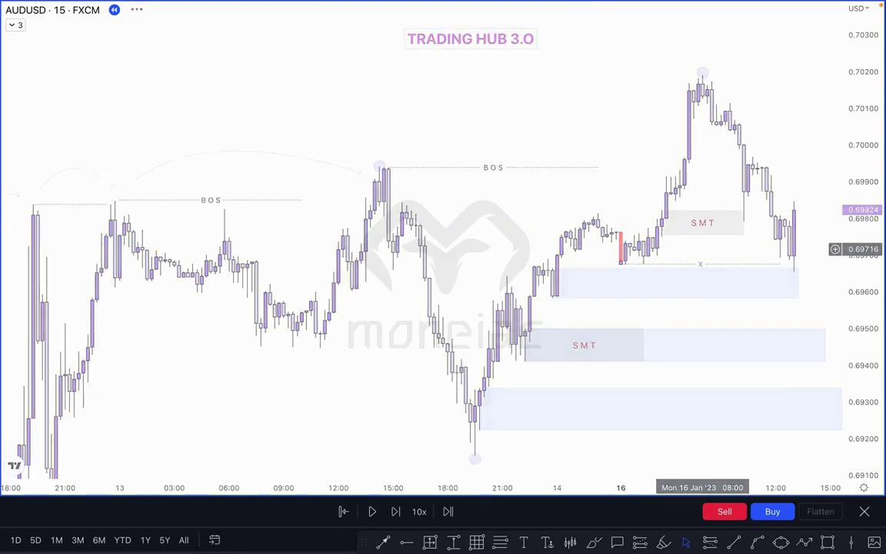
left_click_drag(703, 250, 471, 240)
double_click(860, 326)
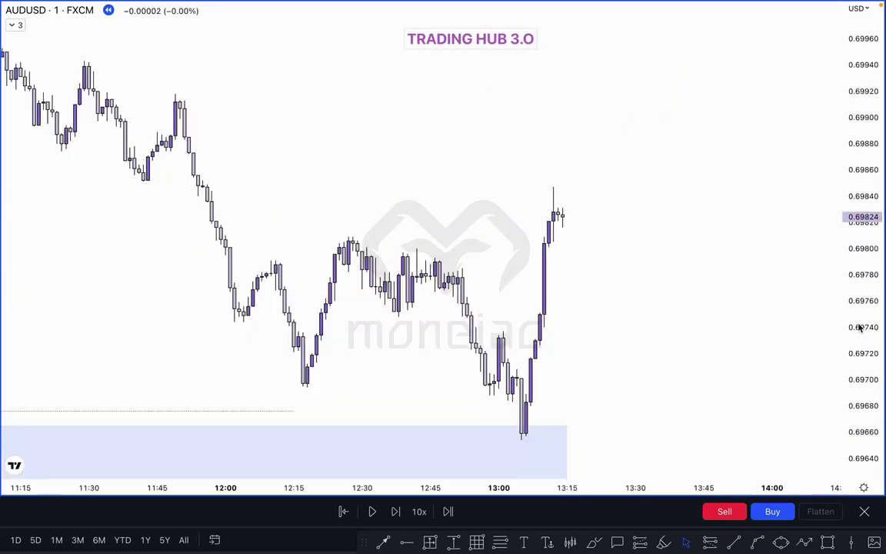
Mark the swing low at about 13:03, just above the upper blue zone, with a highlighter dot
left_click_drag(657, 328, 638, 229)
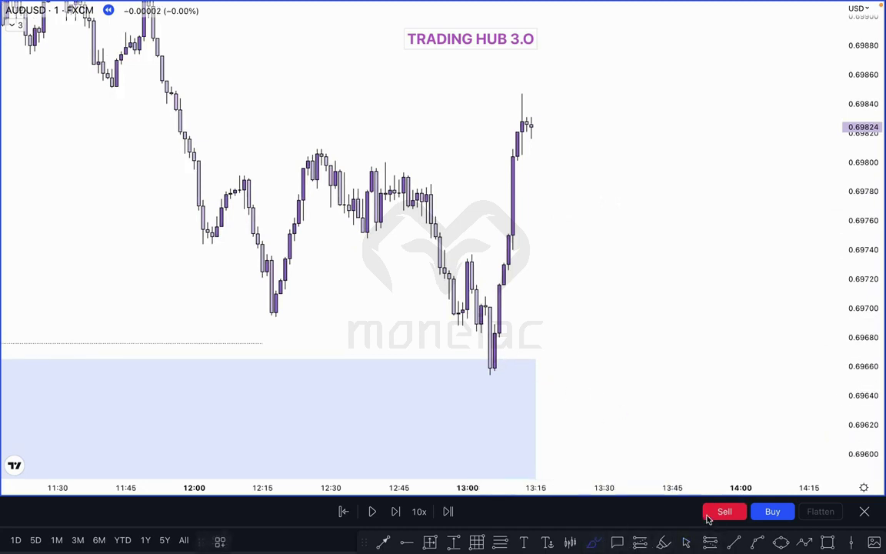
left_click(661, 544)
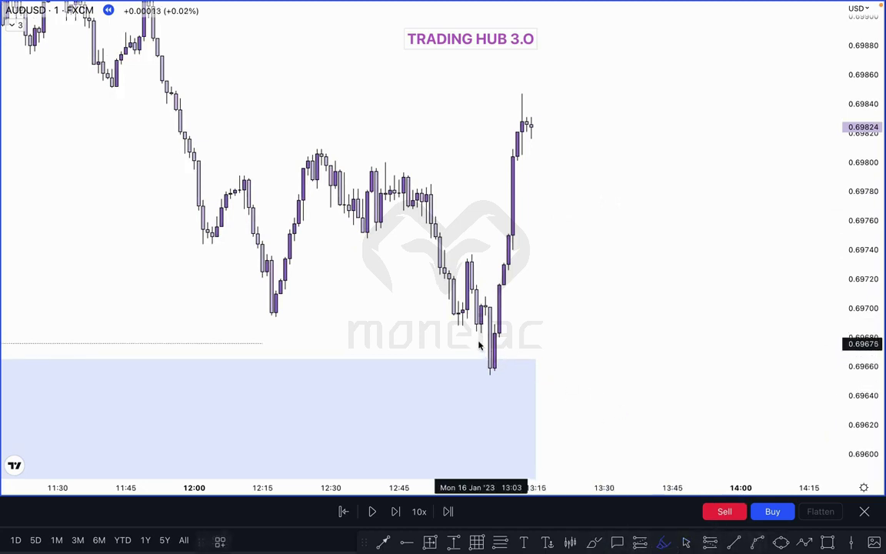
left_click(477, 332)
Draw dotted lines under the 12:18 low at 0.69691 and under the lows just before 13:00 at 0.69688
key("alt+t")
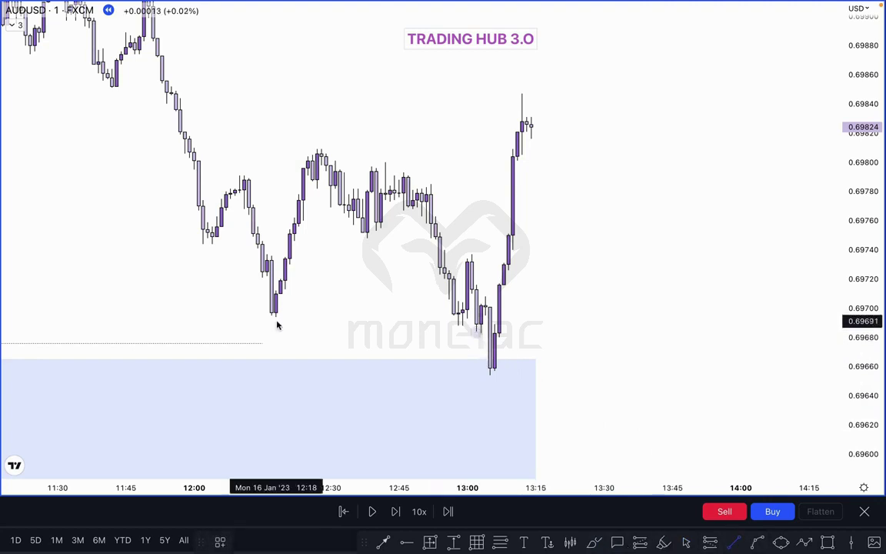
left_click(275, 323)
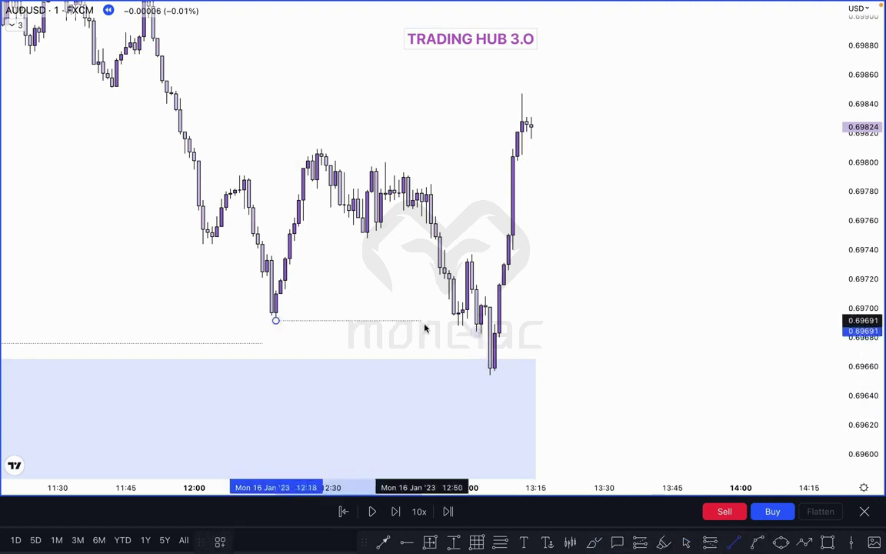
left_click(486, 327)
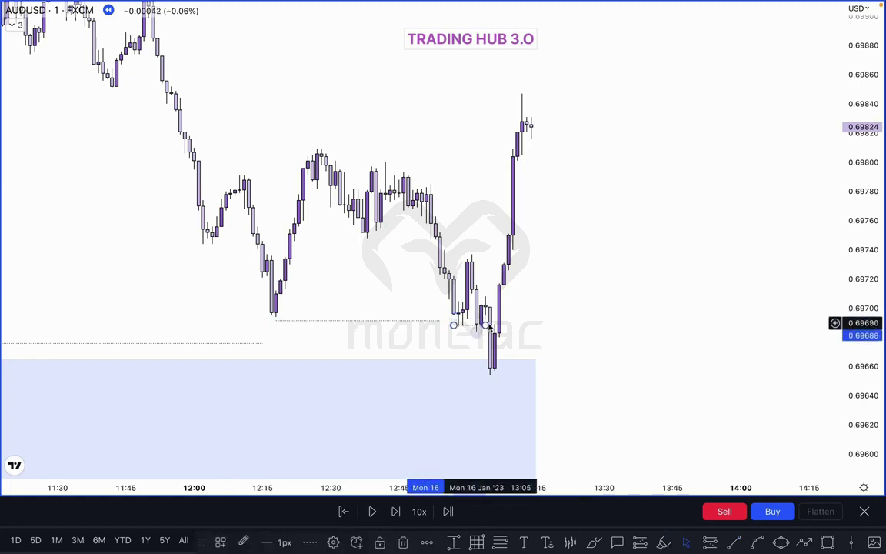
left_click(510, 313)
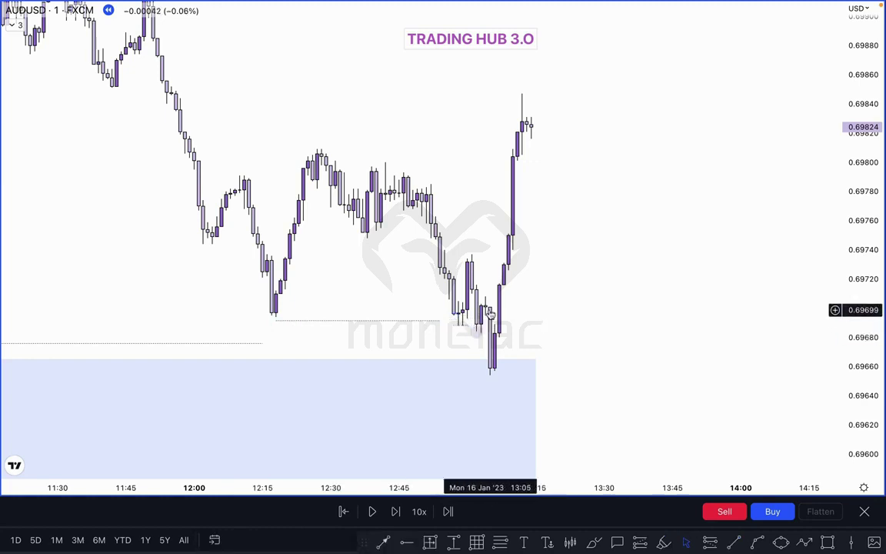
Draw a short dotted line from the 13:04 high at about 0.69708 and label it CH
scroll(543, 311, "up", 5)
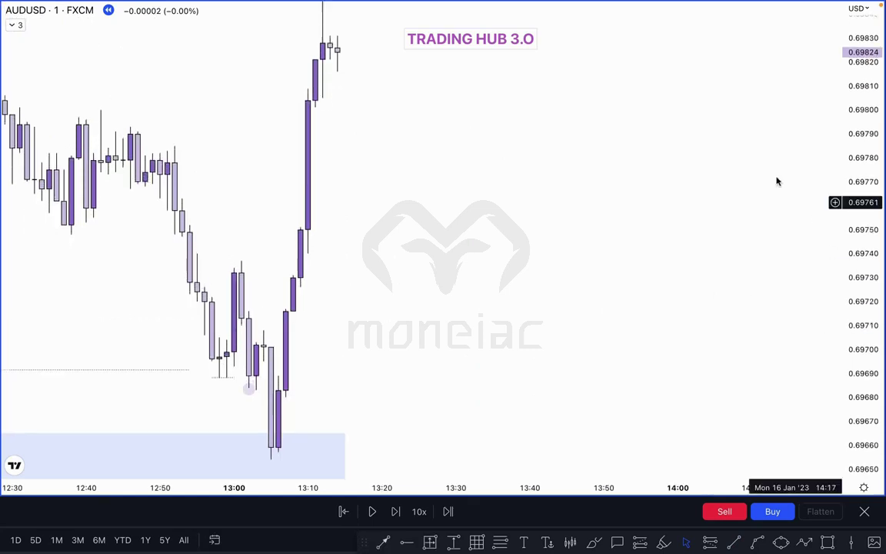
scroll(689, 170, "up", 3)
left_click_drag(334, 283, 410, 328)
left_click_drag(408, 327, 410, 336)
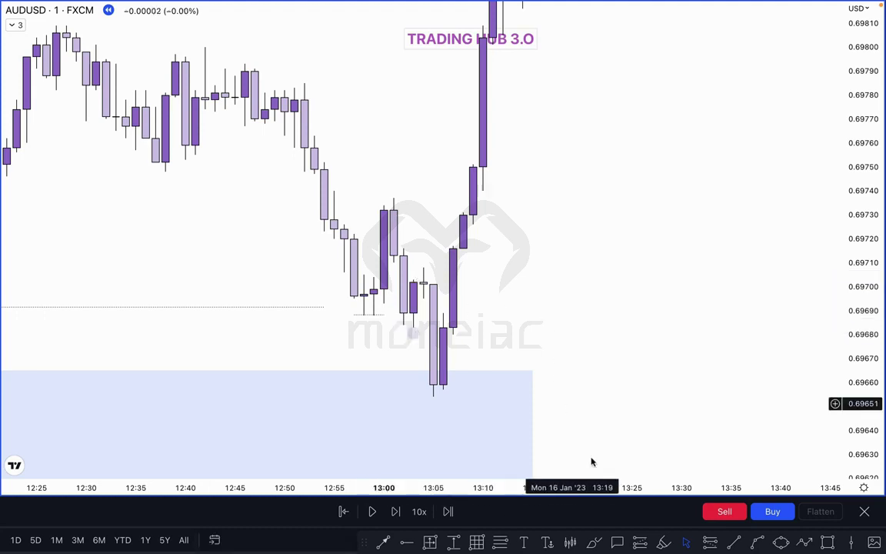
left_click(444, 267)
left_click(548, 245)
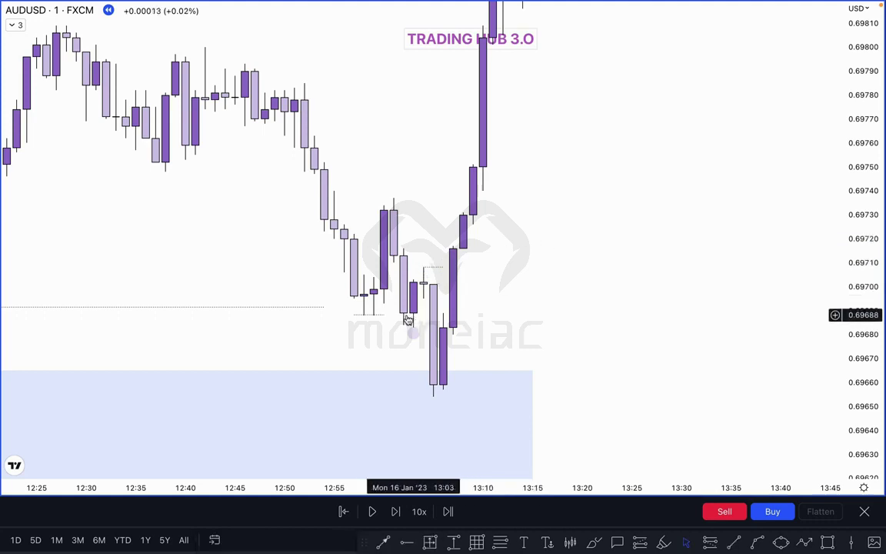
mouse_move(433, 267)
left_mouse_down()
mouse_move(402, 201)
mouse_move(433, 268)
mouse_move(454, 267)
left_mouse_up()
left_click(506, 264)
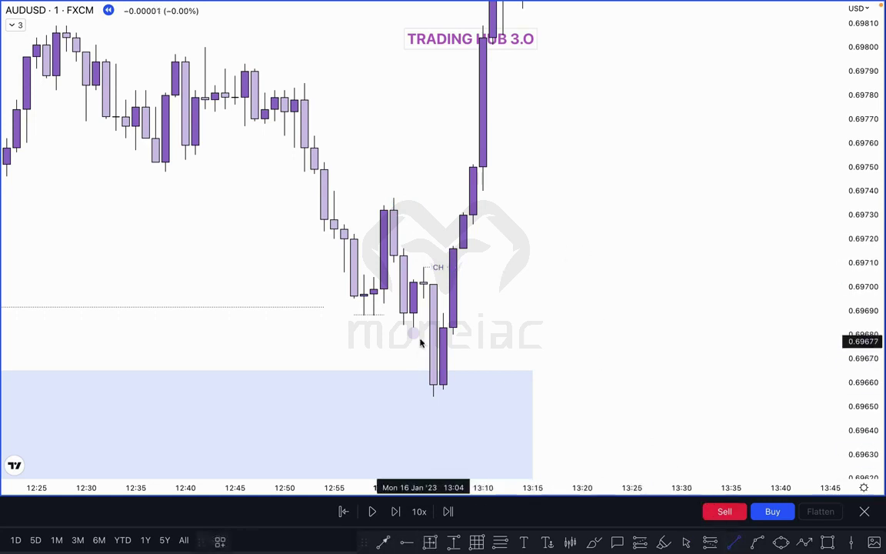
Draw a short dotted line from the highlighted 13:03 low across to the 13:05 candle
left_click(413, 332)
left_click(517, 317)
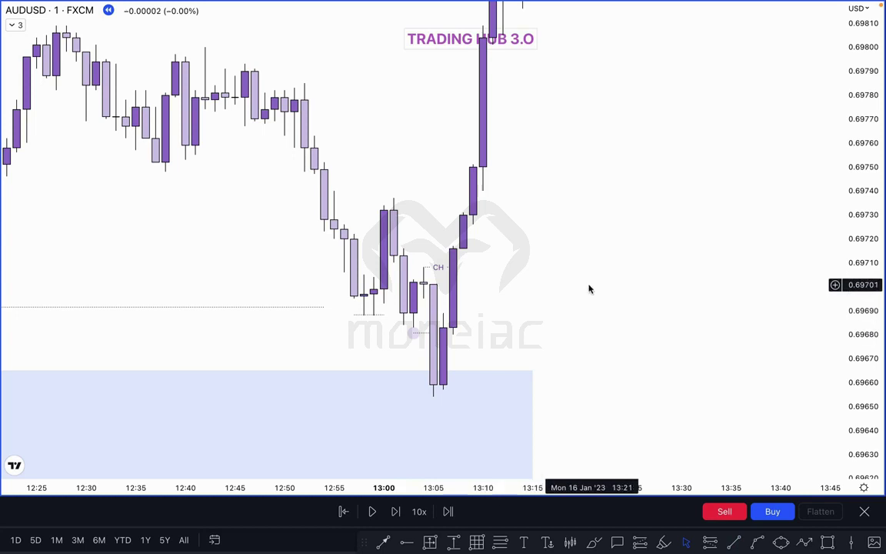
scroll(589, 289, "down", 5)
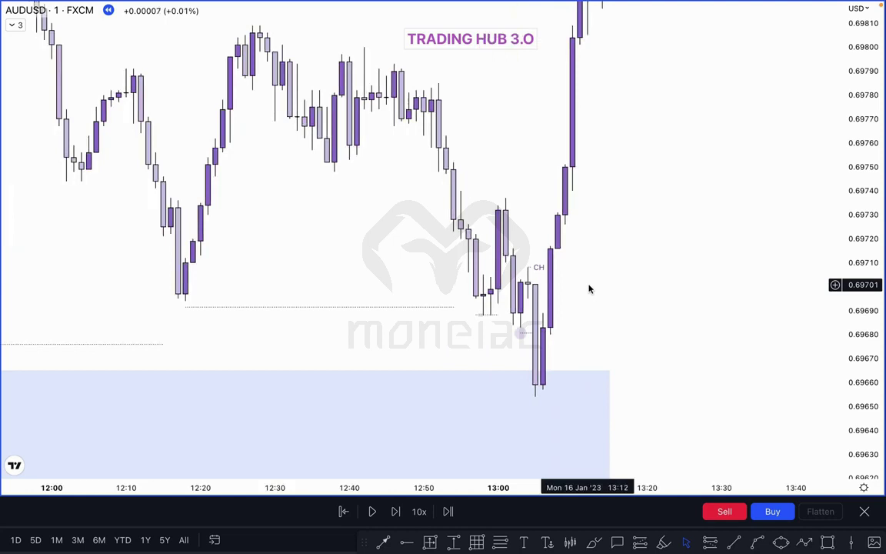
left_click_drag(870, 75, 852, 279)
left_click_drag(692, 231, 488, 327)
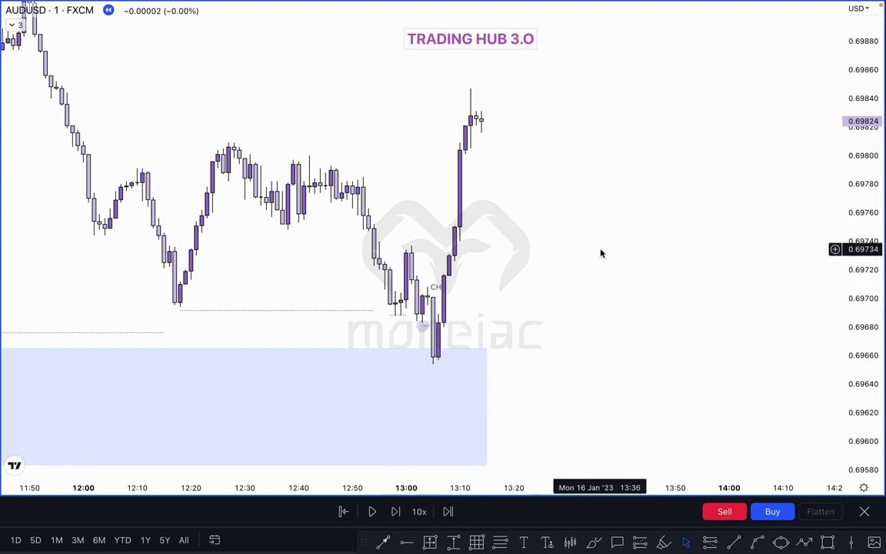
mouse_move(602, 253)
left_mouse_down()
mouse_move(591, 275)
mouse_move(595, 266)
left_mouse_up()
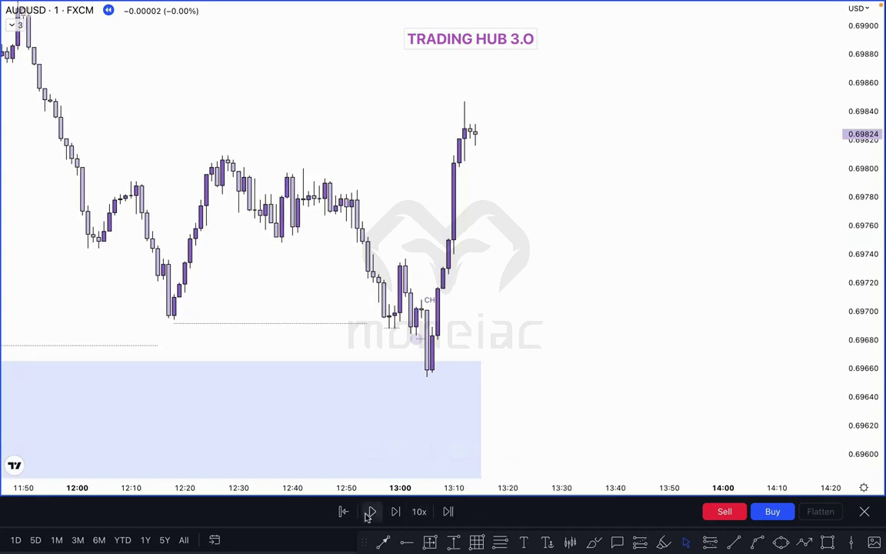
Advance the 1-minute replay candle by candle to about 13:44, through the pullback into the upper blue zone
left_click(394, 511)
left_click(395, 512)
left_click(394, 512)
left_click(395, 511)
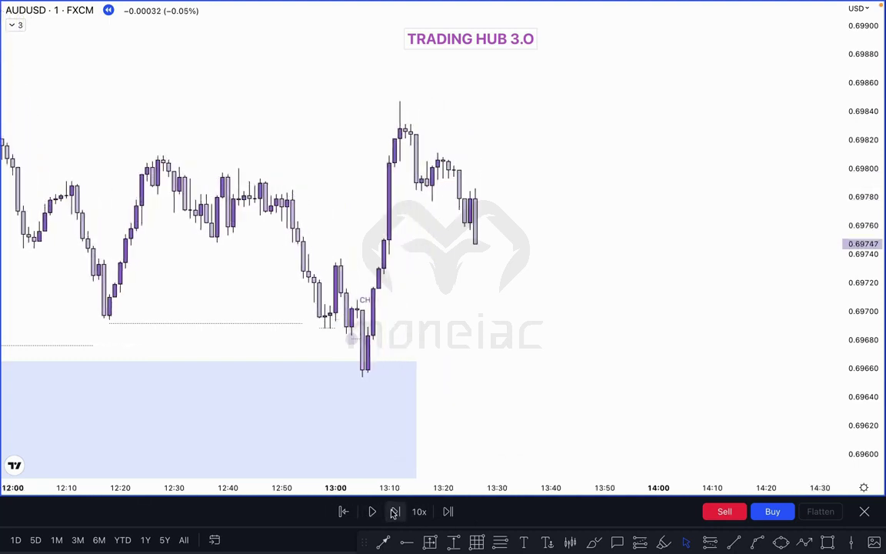
left_click(395, 512)
left_click(395, 512)
left_click(395, 512)
left_click(394, 512)
left_click(395, 511)
left_click(394, 512)
left_click(394, 511)
left_click(394, 511)
left_click(394, 511)
left_click(395, 511)
left_click(394, 511)
left_click(394, 511)
left_click(395, 511)
left_click(395, 511)
left_click(394, 511)
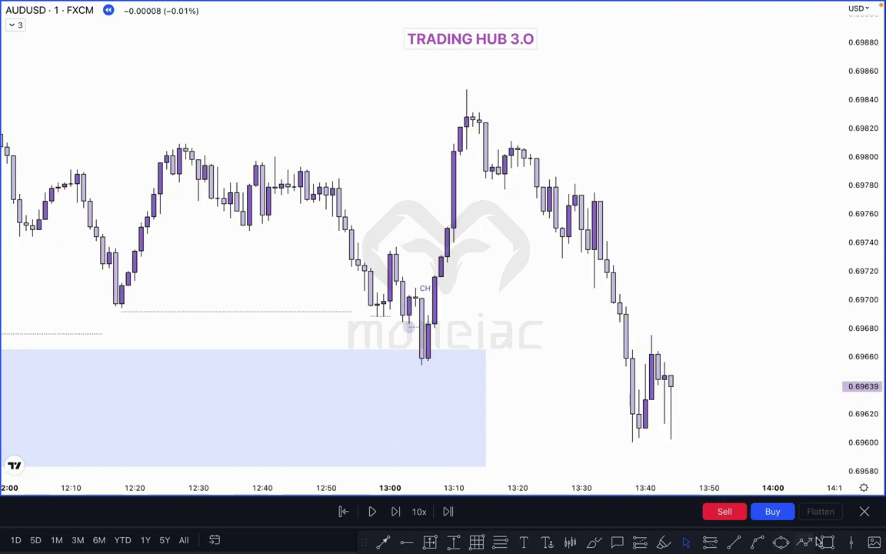
Draw a gray zone from the 13:05 candle to about 13:35, spanning about 0.69655 to 0.69701
left_click(421, 296)
left_click(606, 349)
left_click(613, 363)
left_click(674, 290)
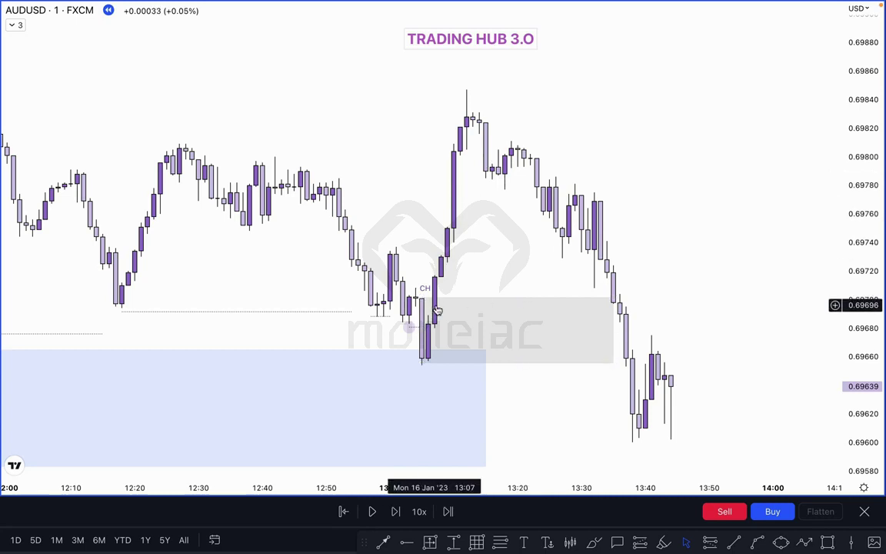
Sketch brush marks on the lows and swings around the 13:12 high and undo them all
left_click(593, 543)
left_click_drag(500, 190, 531, 190)
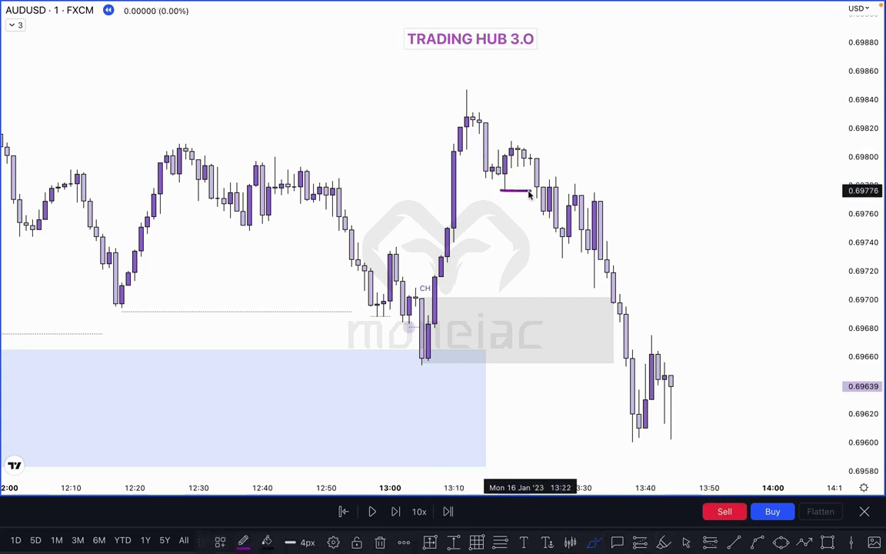
left_click_drag(544, 248, 590, 250)
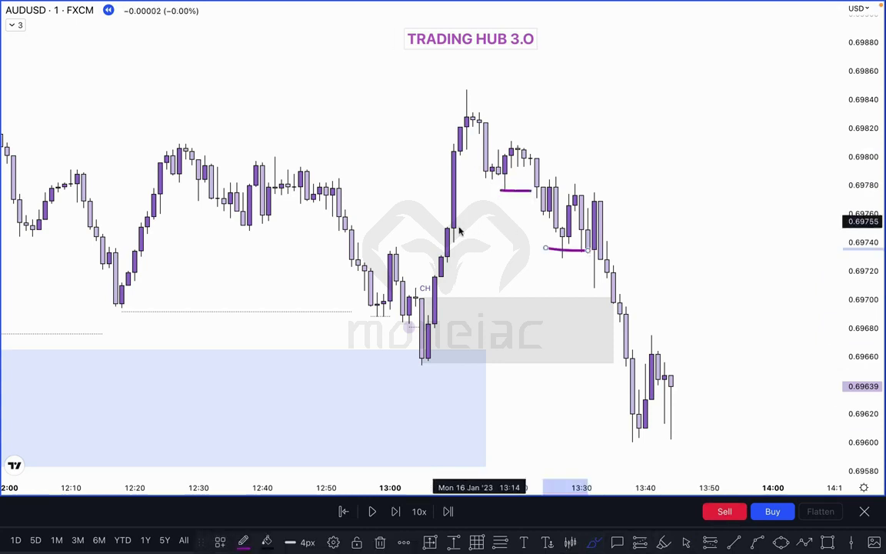
mouse_move(410, 287)
left_mouse_down()
mouse_move(436, 288)
mouse_move(472, 250)
mouse_move(506, 253)
left_mouse_up()
mouse_move(535, 201)
left_mouse_down()
mouse_move(518, 219)
mouse_move(530, 221)
left_mouse_up()
left_click_drag(564, 264, 579, 282)
left_click_drag(579, 263, 563, 283)
left_click_drag(498, 142, 613, 300)
mouse_move(461, 83)
left_mouse_down()
mouse_move(459, 97)
mouse_move(463, 91)
left_mouse_up()
left_click_drag(420, 362, 417, 343)
key("super+z")
key("super+z")
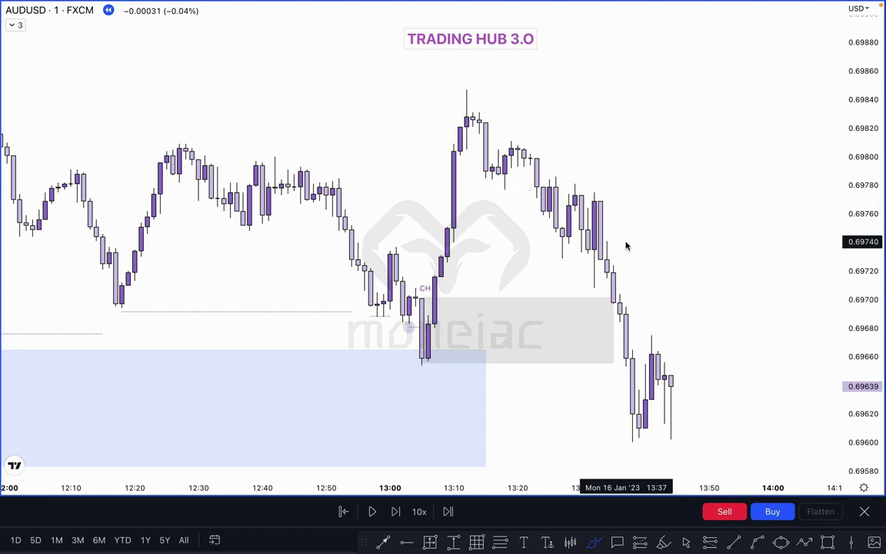
Switch the chart back to the 15-minute timeframe
scroll(626, 246, "down", 2)
scroll(486, 147, "down", 8)
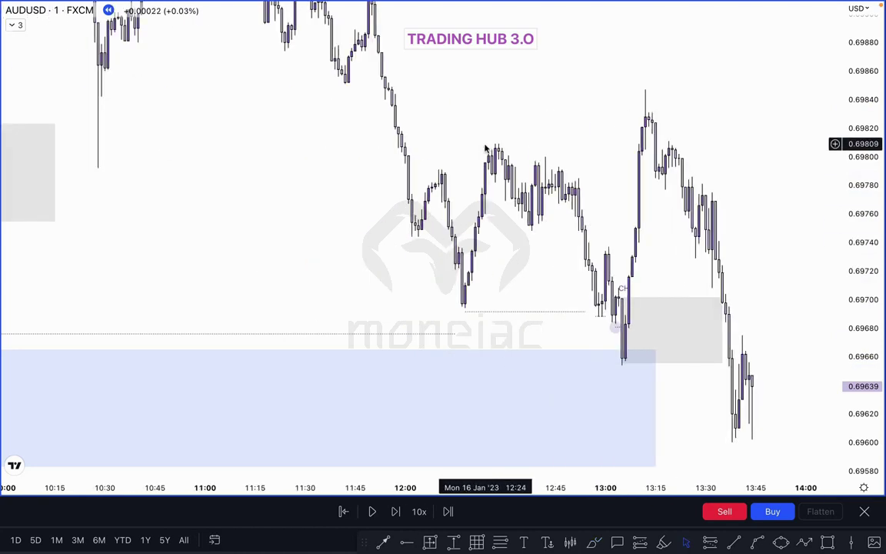
scroll(516, 275, "down", 5)
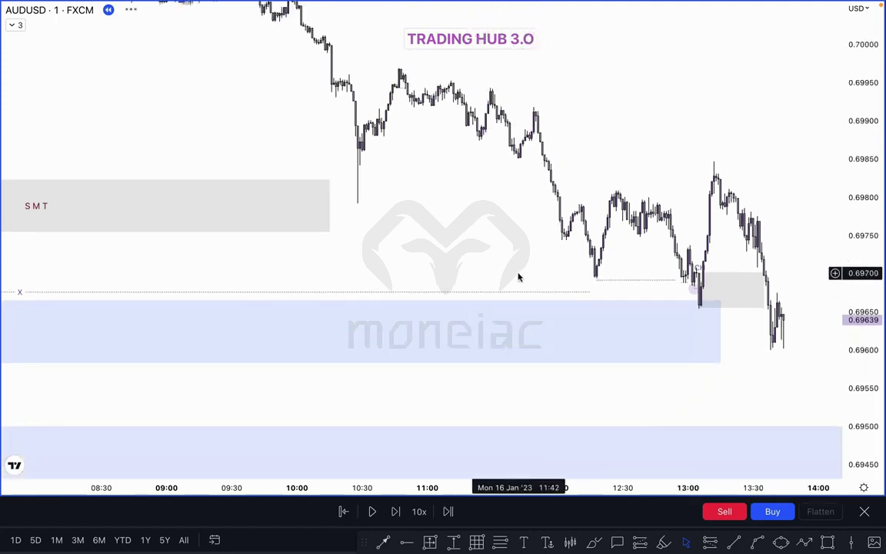
type("15")
key("Return")
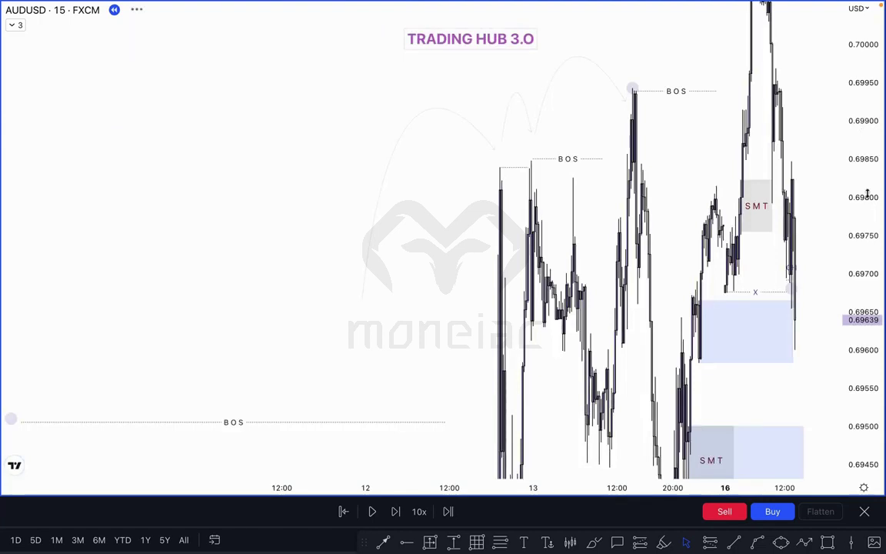
left_click_drag(866, 193, 866, 388)
scroll(738, 302, "up", 7)
left_click_drag(769, 330, 624, 315)
Extend the middle blue zone's right end to about 16:15
left_click(603, 315)
left_click(671, 297)
left_click(414, 316)
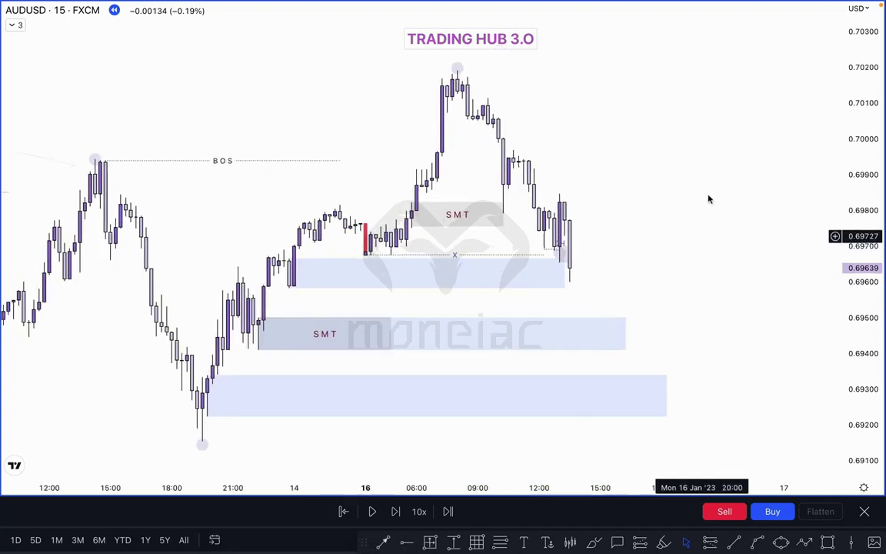
left_click_drag(716, 204, 755, 192)
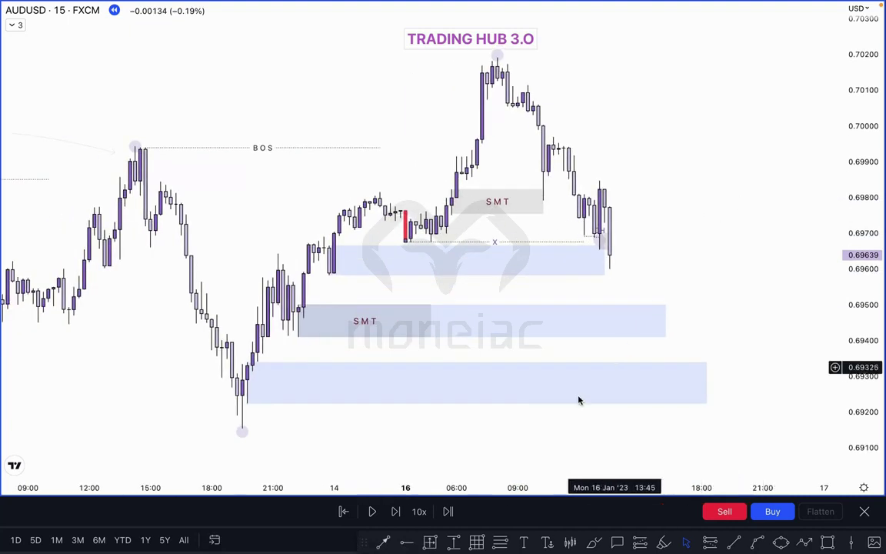
Advance the replay to the 15:00 candle and trim the middle blue zone's right end to about 14:15
left_click(395, 511)
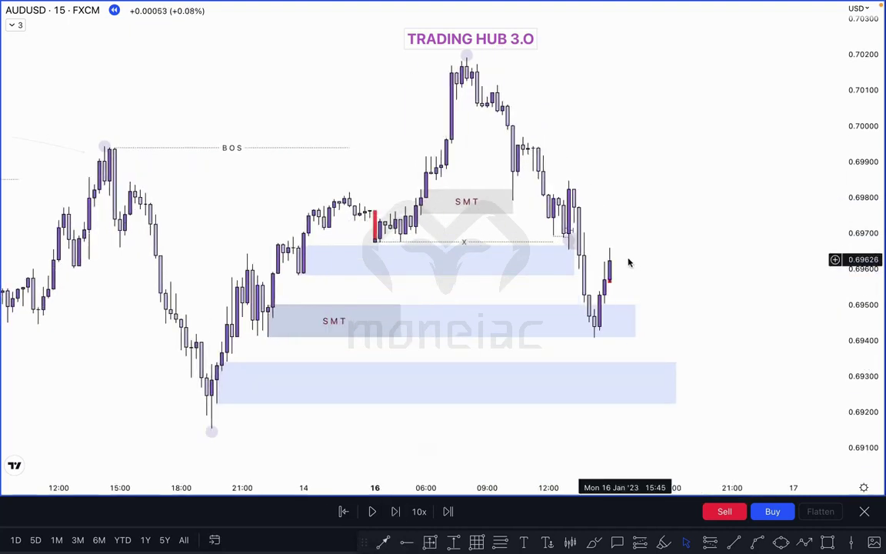
left_click_drag(635, 321, 595, 320)
left_click(693, 292)
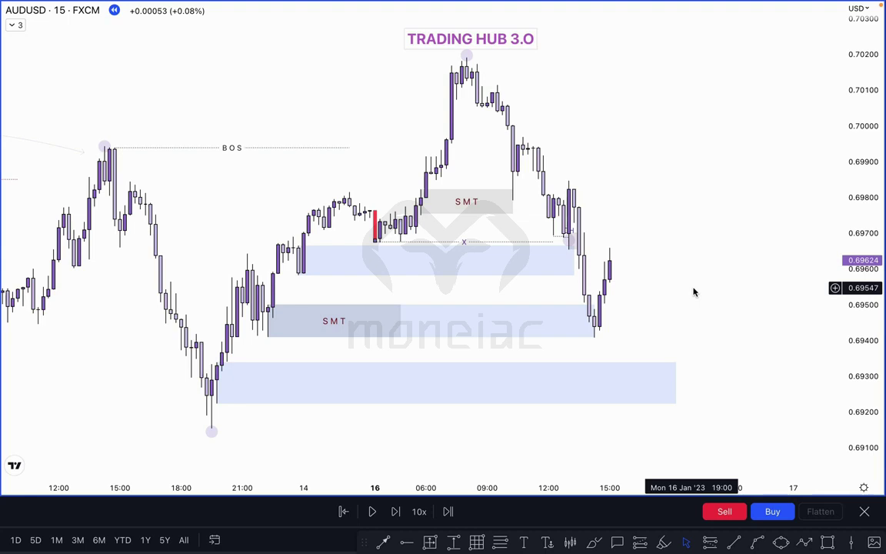
Advance the 15-minute replay to about 02:00 on 17 January
left_click_drag(699, 291, 710, 296)
scroll(710, 296, "up", 1)
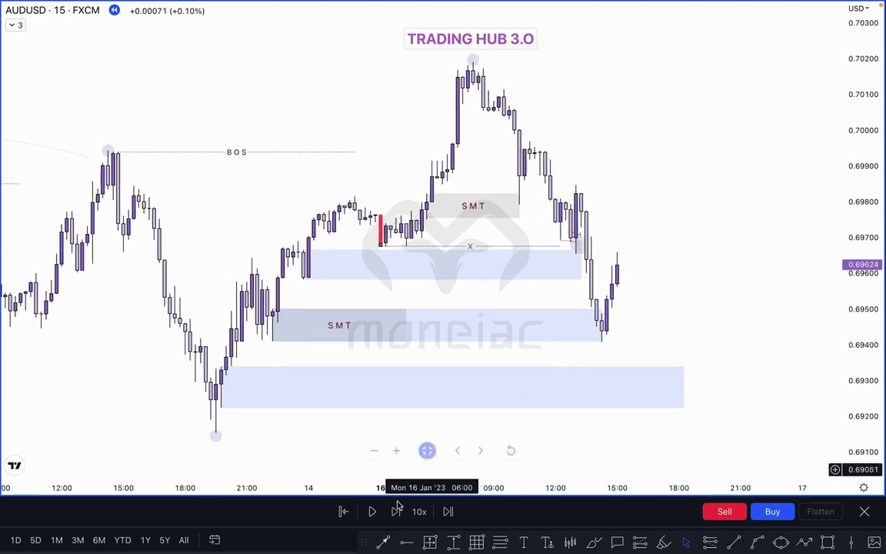
left_click(396, 517)
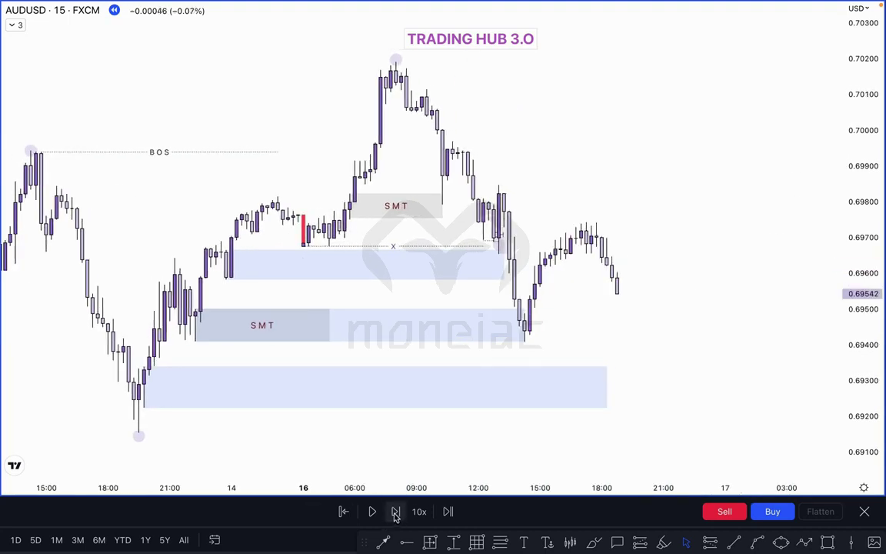
left_click(397, 517)
left_click(396, 517)
left_click(396, 517)
left_click(396, 517)
left_click(396, 517)
left_click(396, 517)
left_click(396, 517)
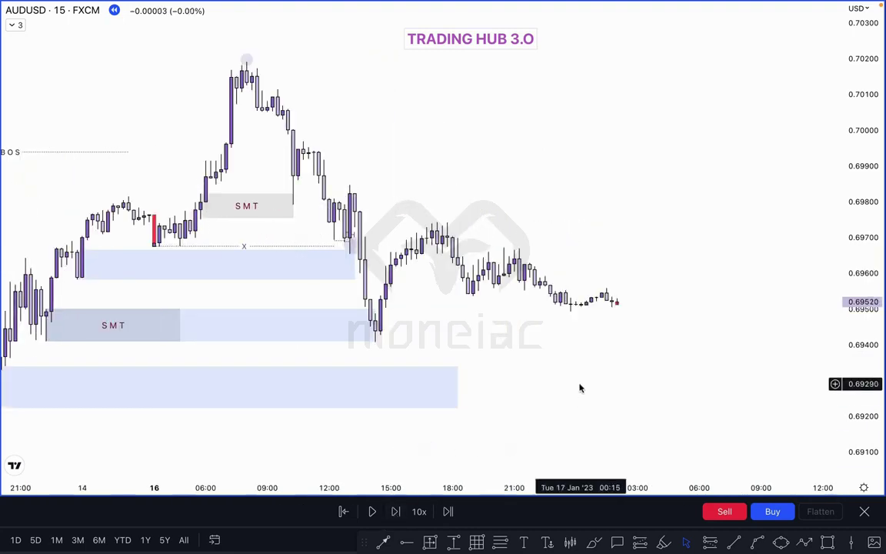
Draw a gray zone from the reaction low near 14:30 to about 02:15, spanning about 0.69418 to 0.69492
left_click_drag(580, 388, 651, 376)
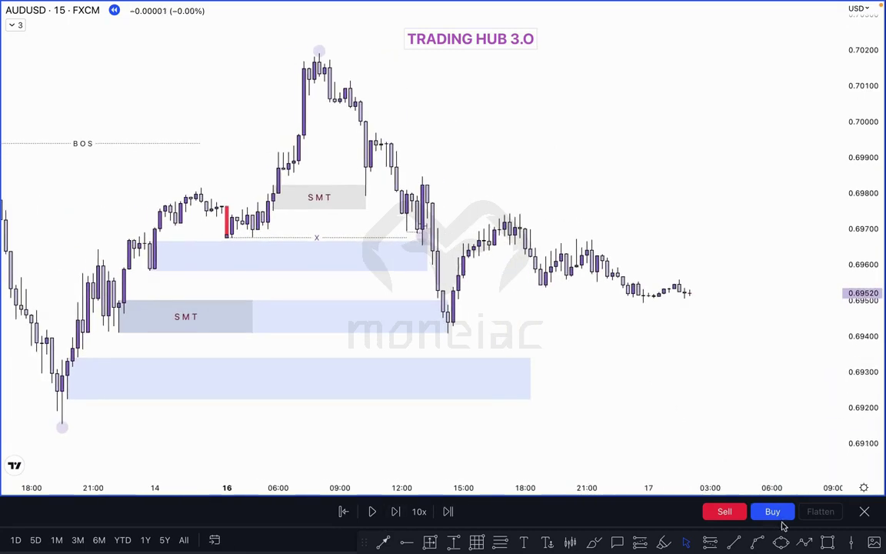
left_click(828, 543)
left_click(448, 304)
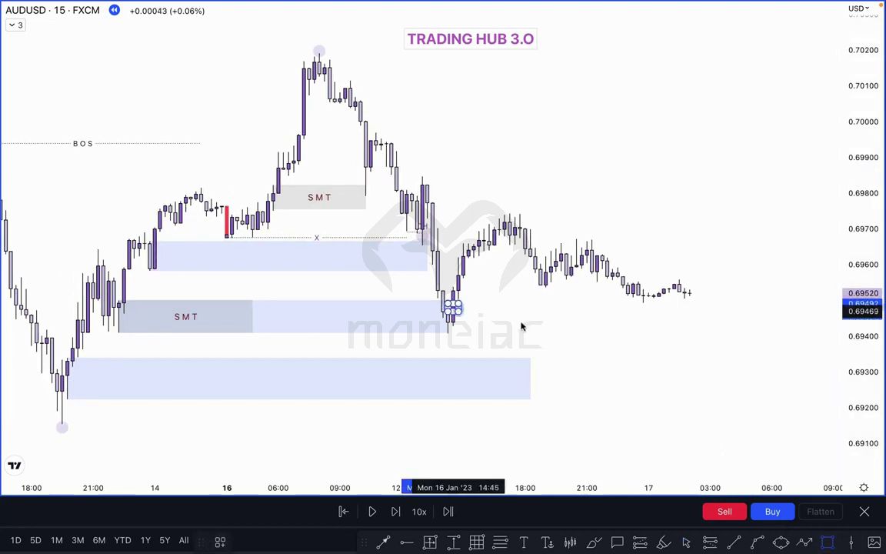
left_click(700, 311)
left_click_drag(700, 317, 695, 330)
left_click(684, 259)
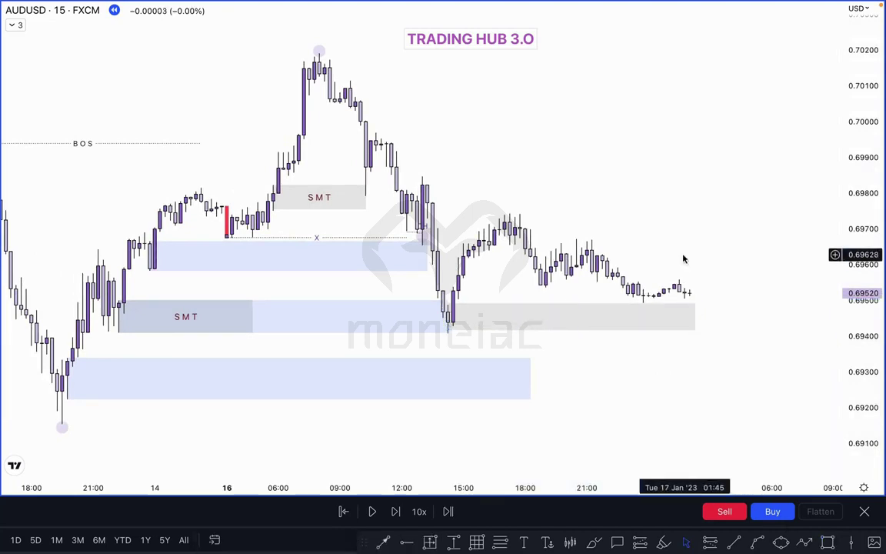
Play the replay to about 15:30 on 17 January, past the new gray zone
scroll(684, 259, "down", 1)
scroll(692, 308, "down", 3)
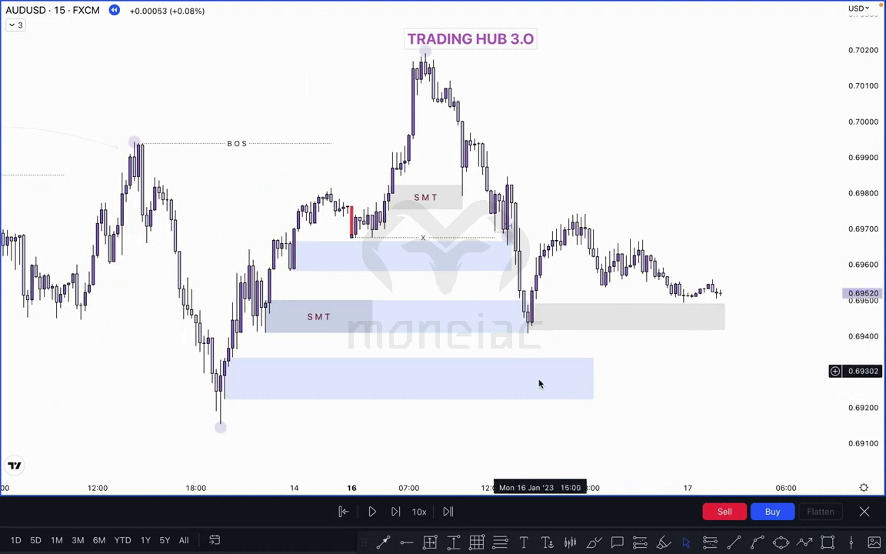
left_click(372, 512)
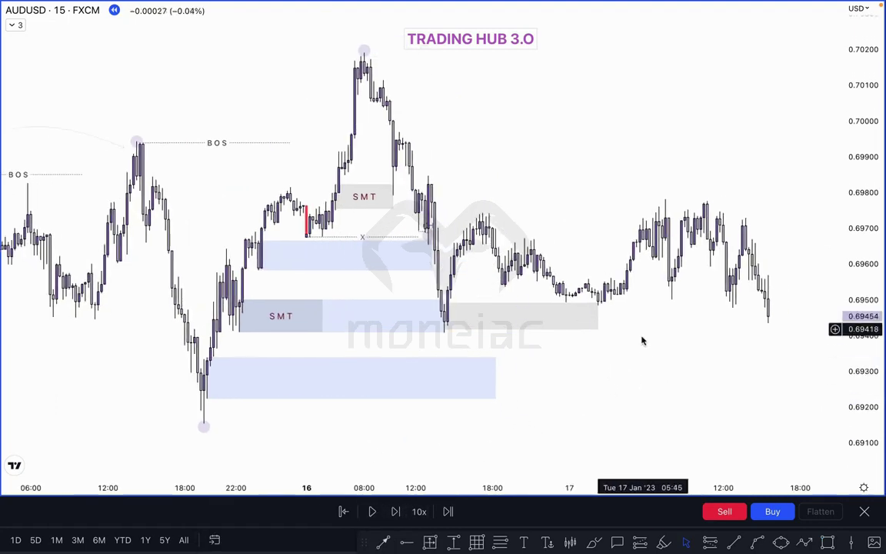
Brush purple lines along the upper blue zone's top edge and the upper and lower edges of the lower SMT box
scroll(652, 364, "up", 2)
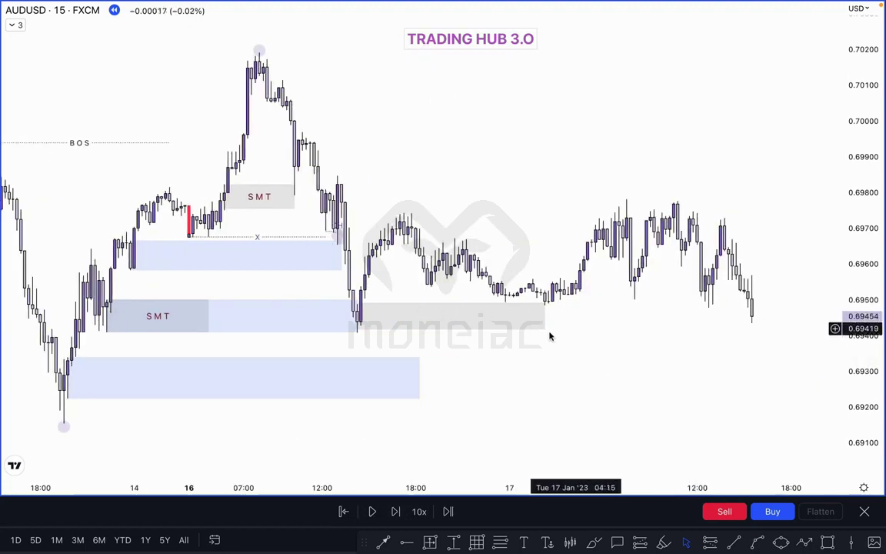
left_click(170, 316)
left_click(123, 286)
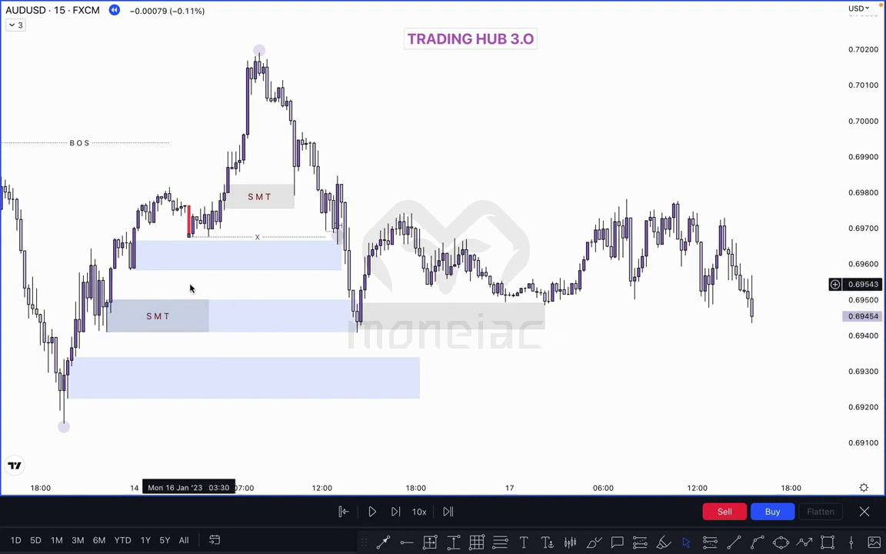
left_click_drag(252, 280, 290, 279)
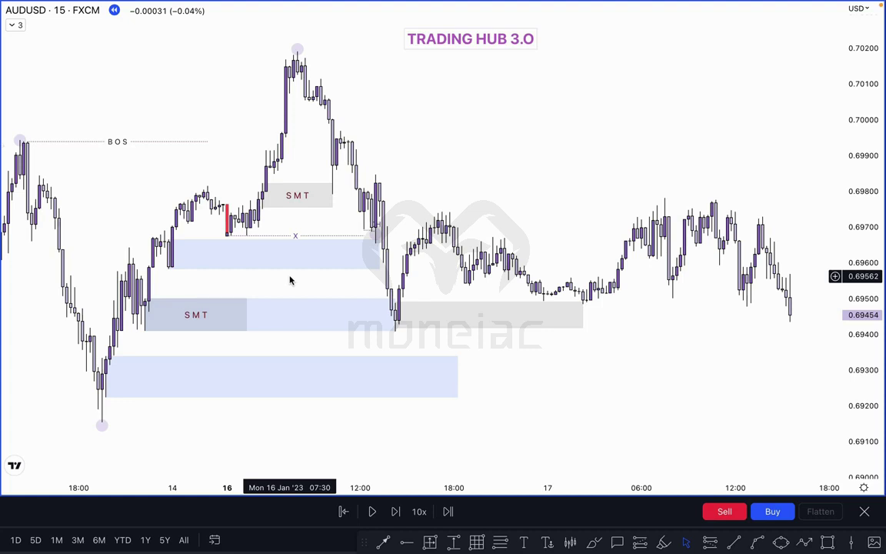
left_click(593, 542)
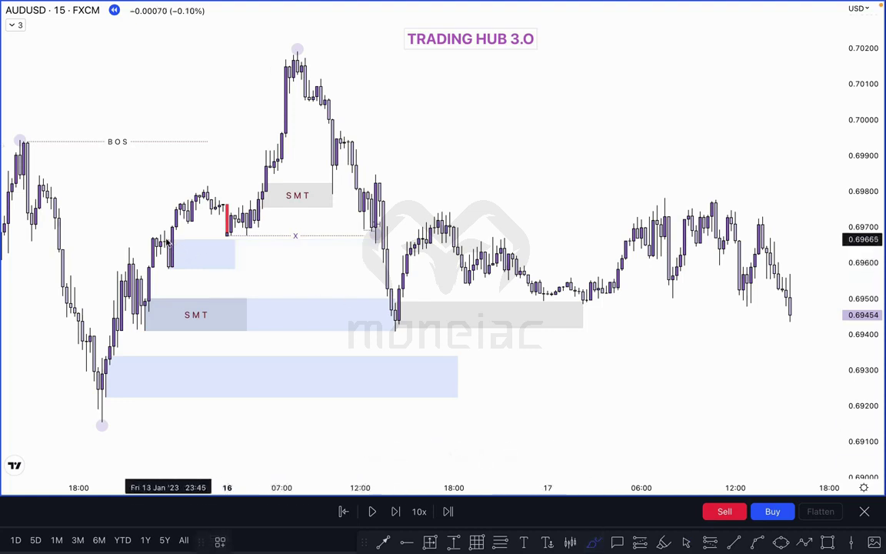
mouse_move(167, 238)
left_mouse_down()
mouse_move(235, 238)
mouse_move(229, 243)
mouse_move(247, 209)
mouse_move(232, 239)
mouse_move(333, 242)
left_mouse_up()
left_click_drag(141, 300, 203, 298)
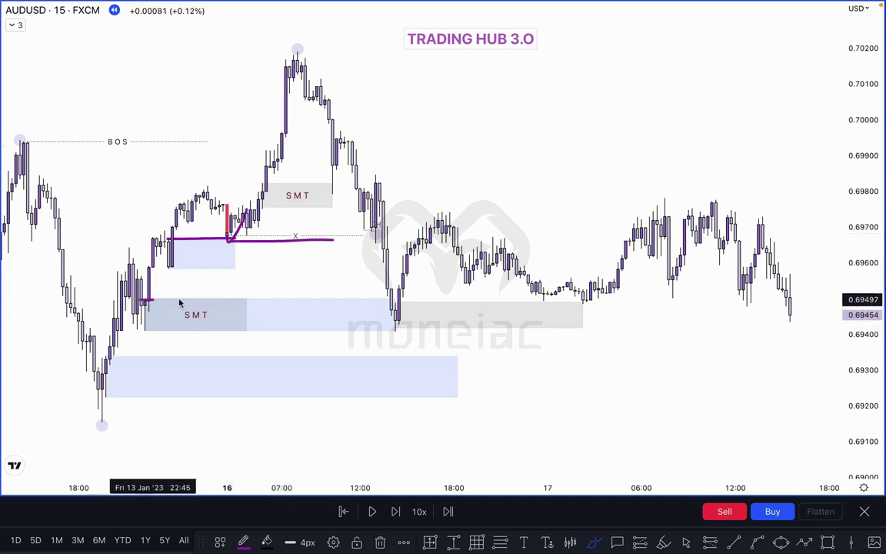
left_click_drag(152, 331, 214, 332)
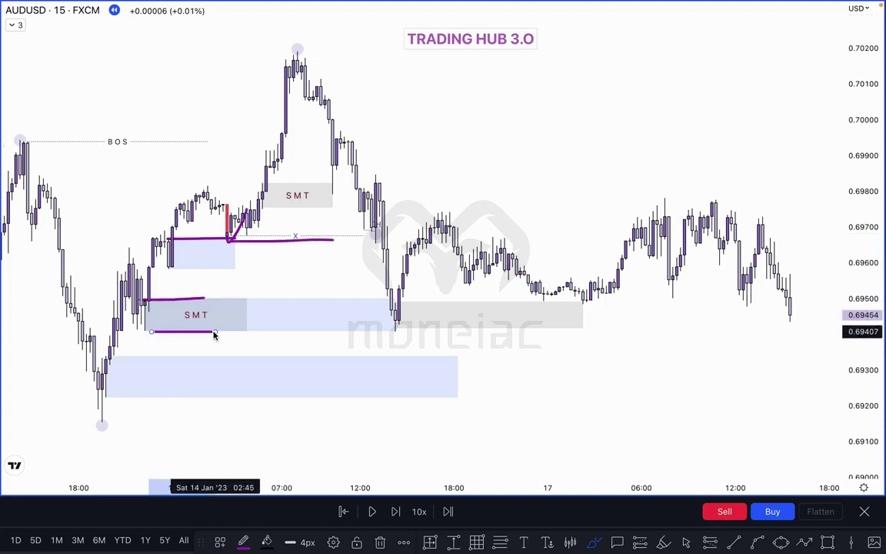
Circle the 16 January reaction low and brush check marks on the middle and bottom blue zones, then undo all brush marks
mouse_move(393, 283)
left_mouse_down()
mouse_move(401, 340)
mouse_move(392, 285)
left_mouse_up()
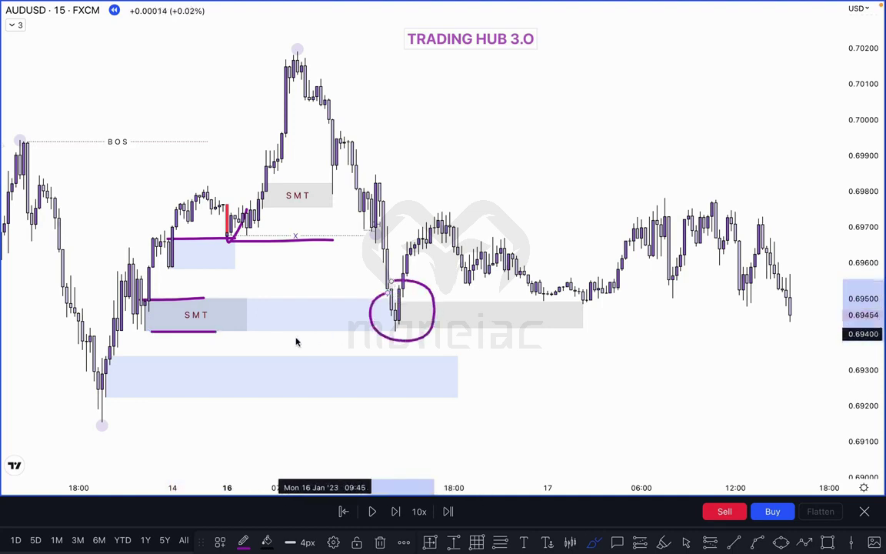
left_click_drag(247, 372, 281, 358)
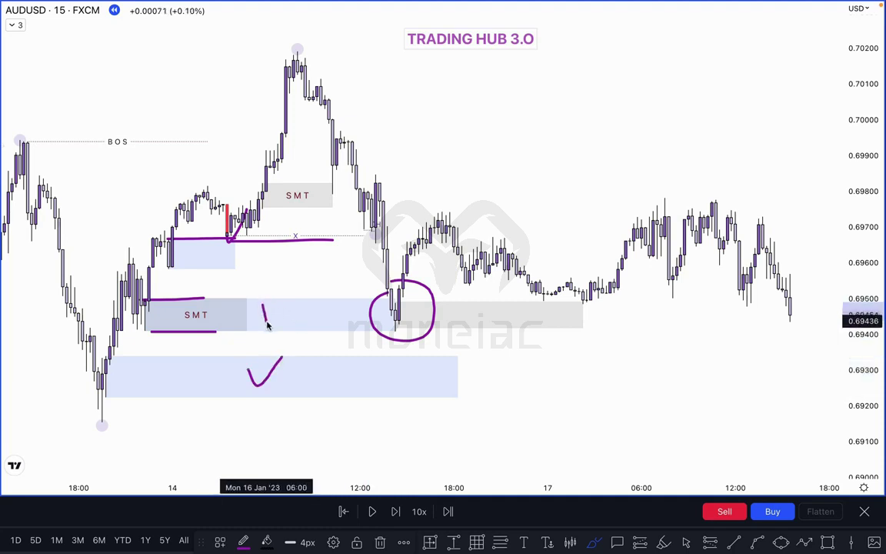
left_click_drag(262, 306, 306, 303)
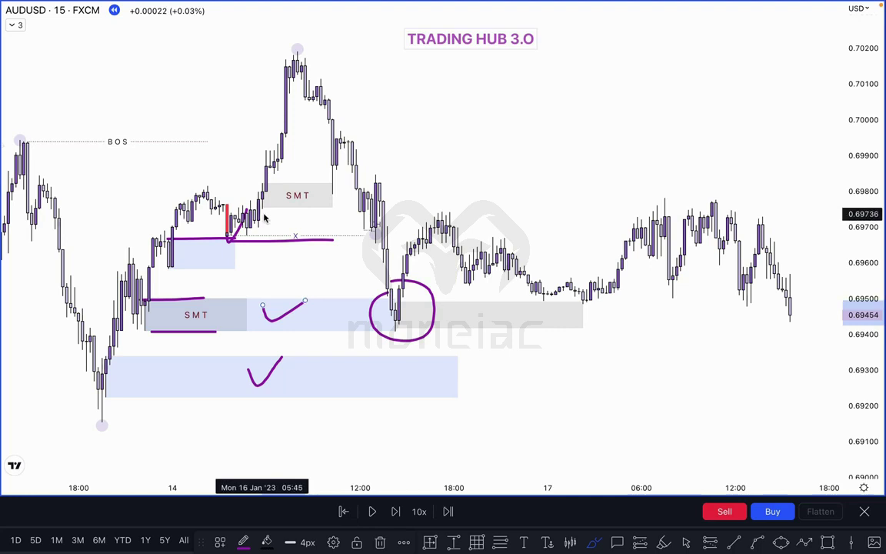
key("super+z")
key("super+z")
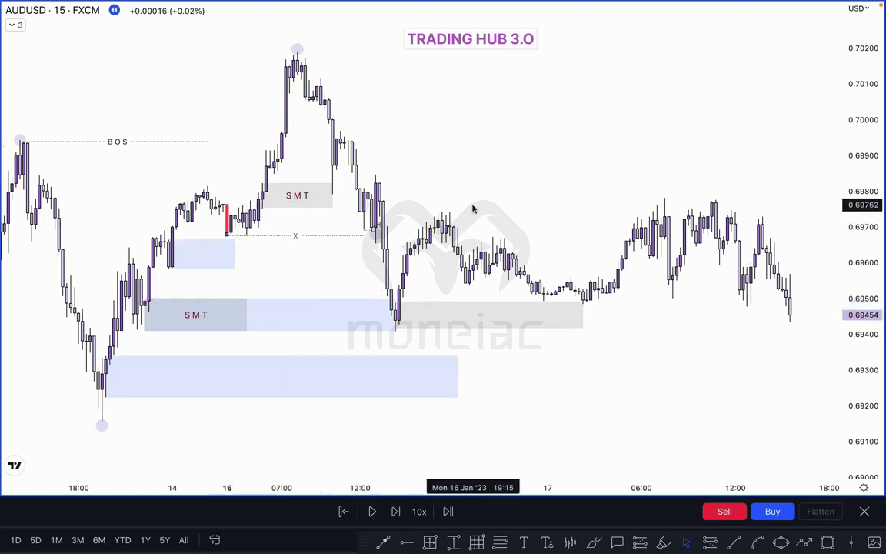
Extend the upper blue zone's right end to about 13:15 on 16 January and the bottom blue zone's to about 18:30 on 17 January
scroll(423, 181, "right", 5)
left_click(136, 229)
left_click_drag(136, 229, 282, 229)
left_click_drag(518, 287, 591, 278)
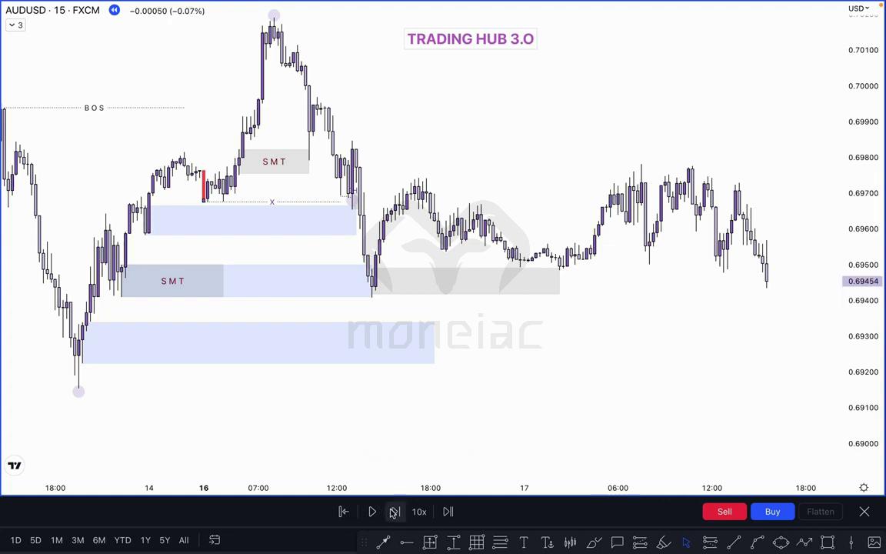
left_click(434, 342)
left_click_drag(435, 342, 813, 343)
left_click(721, 383)
Draw a small gray box around the 13 January swing low candles, spanning about 0.69309 to 0.69196
left_click_drag(171, 366, 462, 333)
scroll(454, 332, "up", 2)
scroll(685, 289, "up", 3)
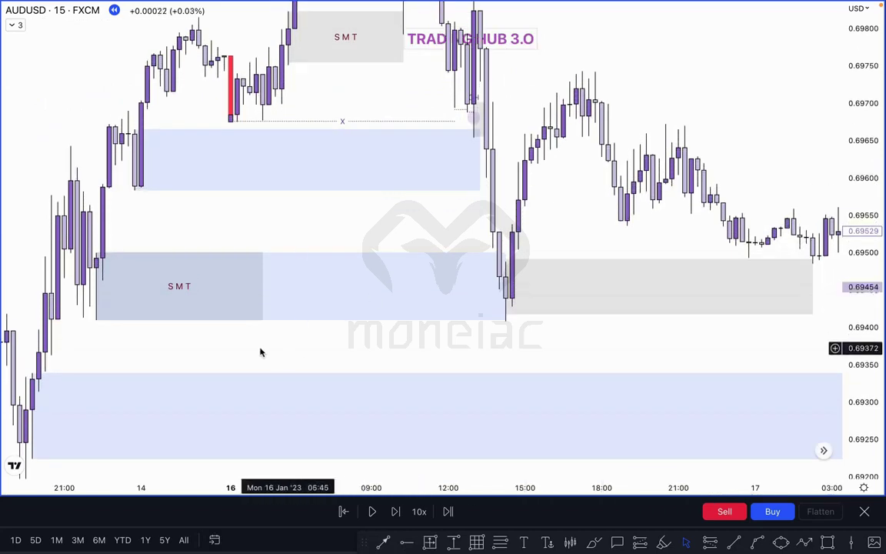
left_click_drag(259, 352, 608, 256)
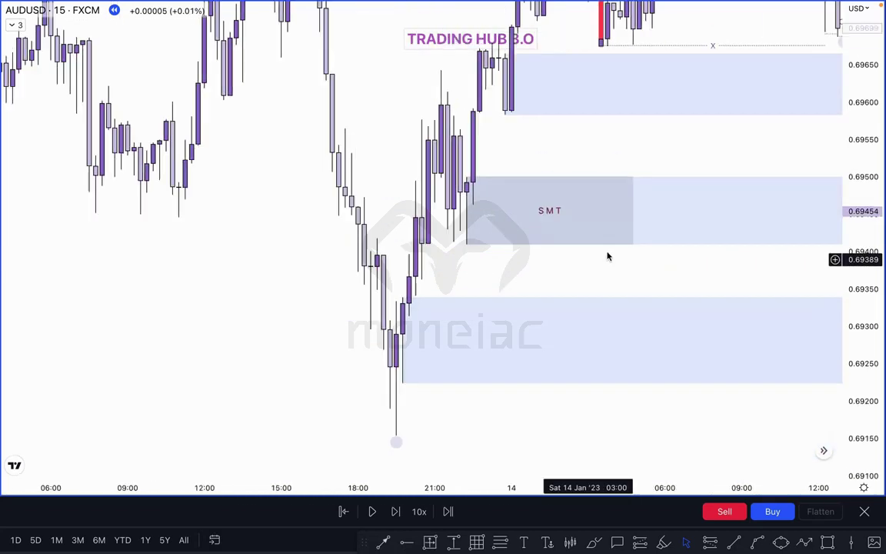
scroll(604, 257, "up", 3)
left_click_drag(248, 301, 400, 269)
scroll(398, 271, "up", 3)
left_click_drag(233, 338, 329, 315)
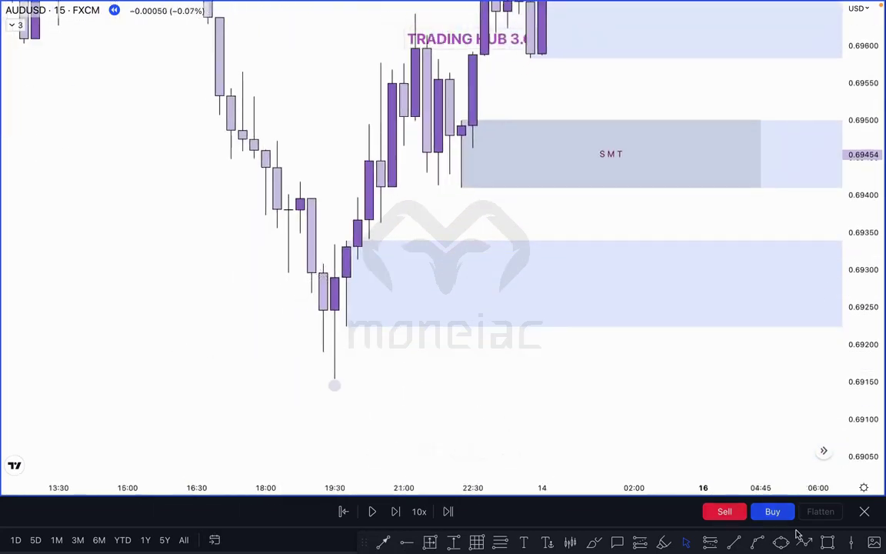
left_click(831, 542)
left_click(323, 263)
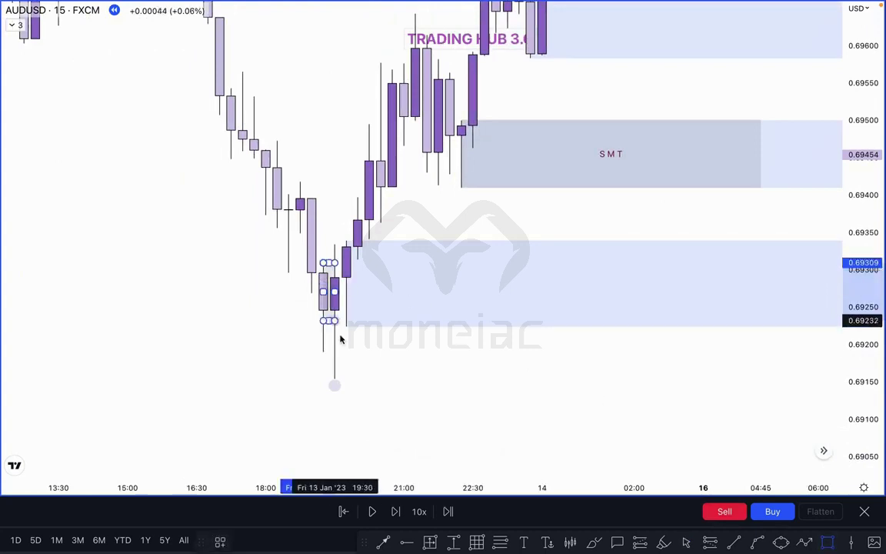
left_click(357, 348)
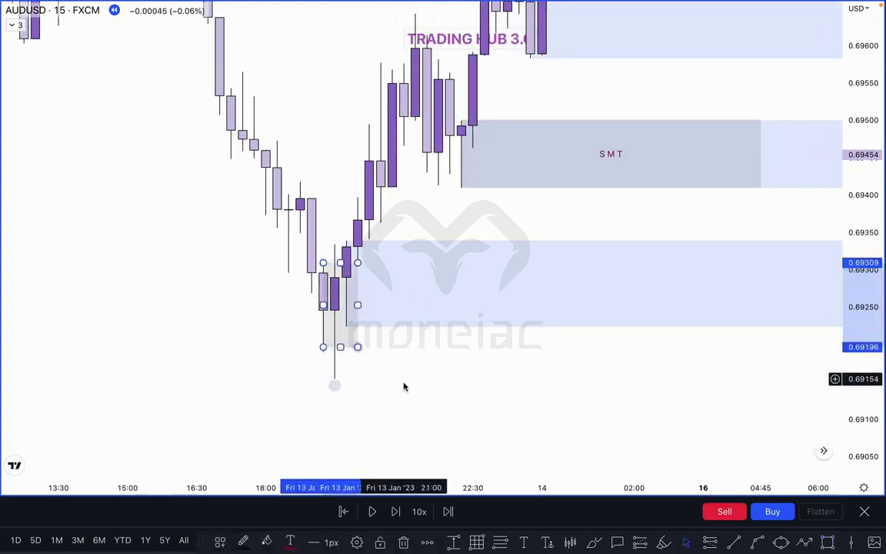
Fit the gray box to the 19:30 candle's full range, about 0.69154 to 0.69334, and extend it to about 22:30
left_click(339, 371)
left_click_drag(323, 347, 335, 384)
left_click(413, 376)
left_click_drag(334, 263, 339, 233)
left_click_drag(358, 310, 473, 310)
left_click(487, 221)
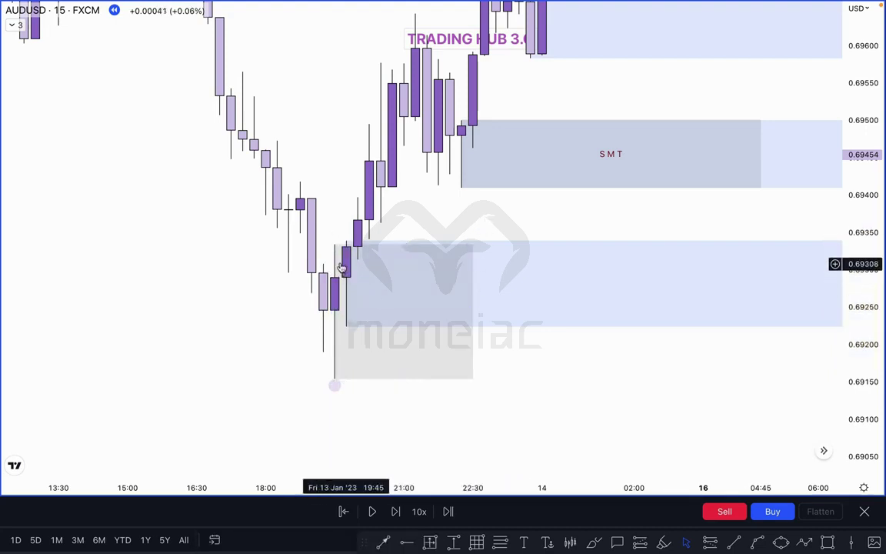
Remove the gray box and place a short dotted line from the 19:45 candle's high to about 21:00
scroll(639, 457, "up", 2)
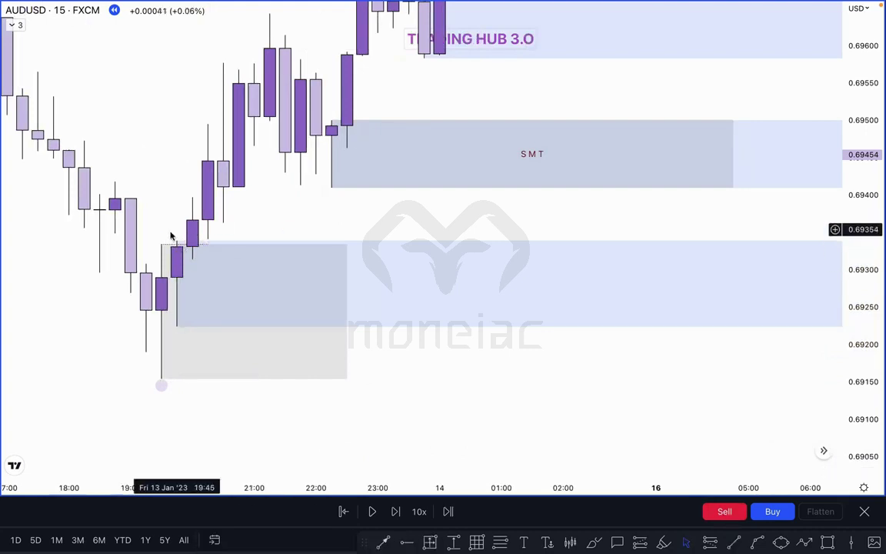
left_click_drag(206, 235, 450, 260)
left_click(365, 264)
left_click(473, 249)
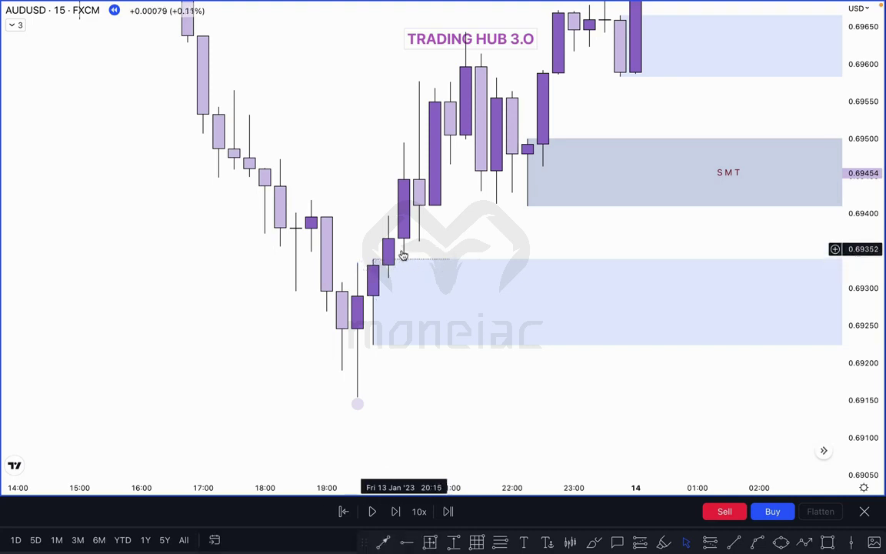
Draw a short dotted line from the 20:15 candle's low at 0.69341 to about 21:15
left_click_drag(854, 291, 777, 100)
left_click_drag(499, 229, 482, 164)
scroll(467, 206, "up", 1)
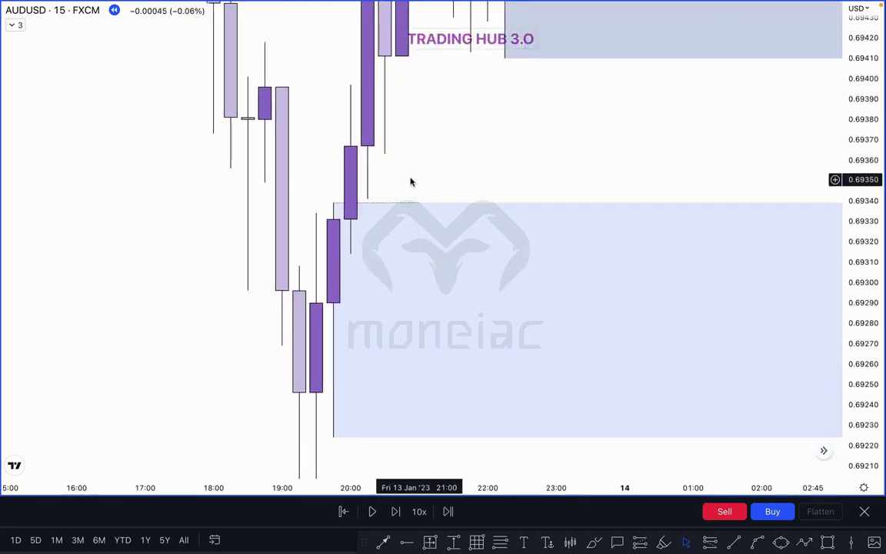
left_click(333, 436)
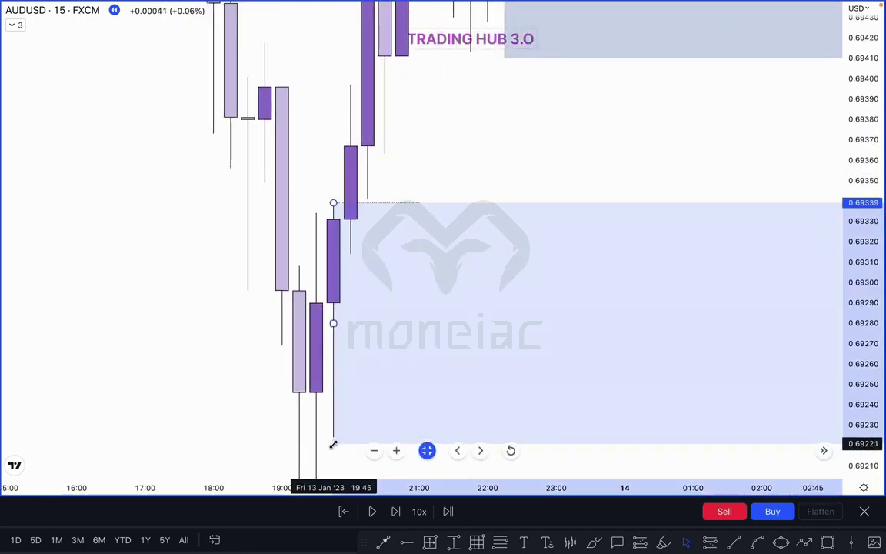
left_click(474, 168)
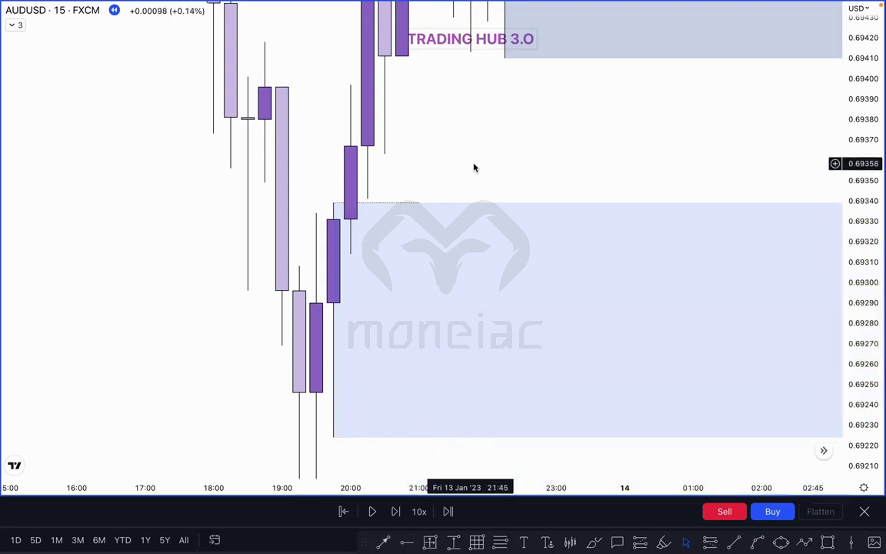
left_click(733, 542)
left_click(367, 200)
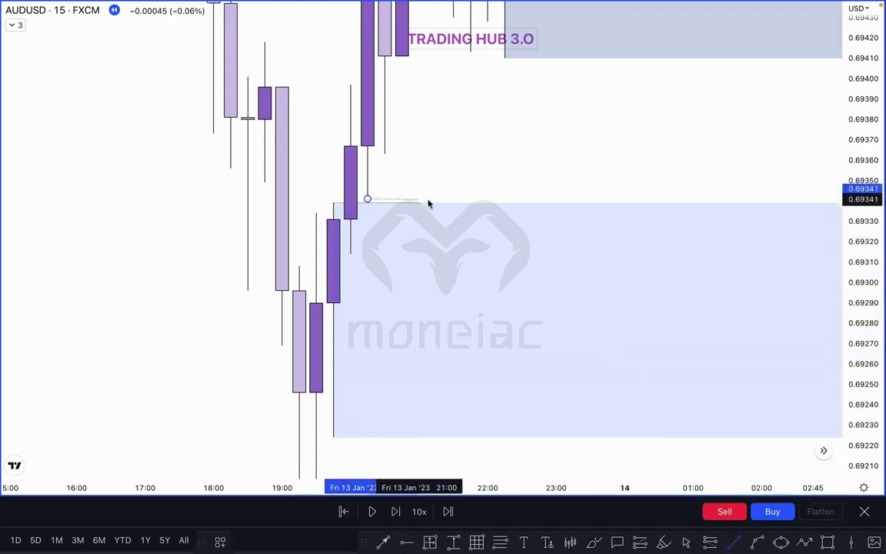
left_click(436, 199)
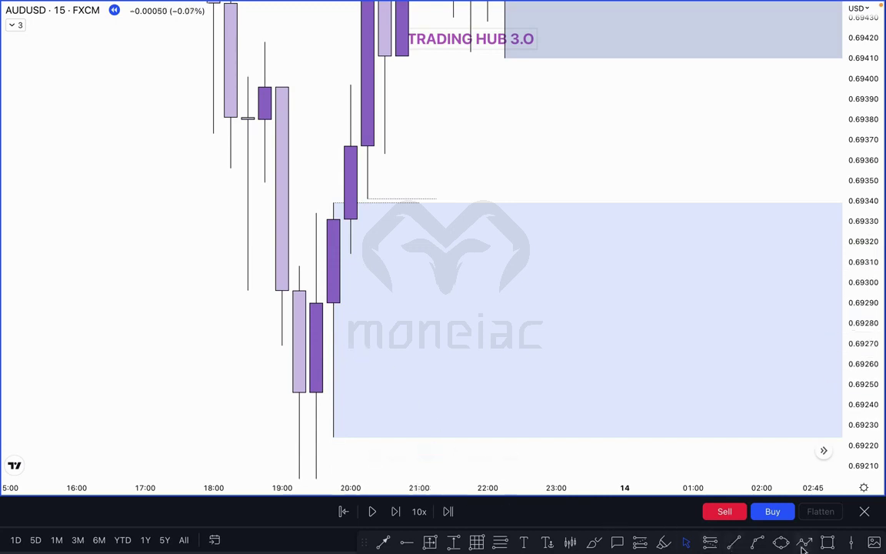
Box the 19:45 candle's lower wick from 0.69289 to 0.69222 and reshape the 20:15 dotted line into a solid vertical wick from 0.69367 to 0.69324
left_click(828, 542)
left_click_drag(333, 309, 624, 439)
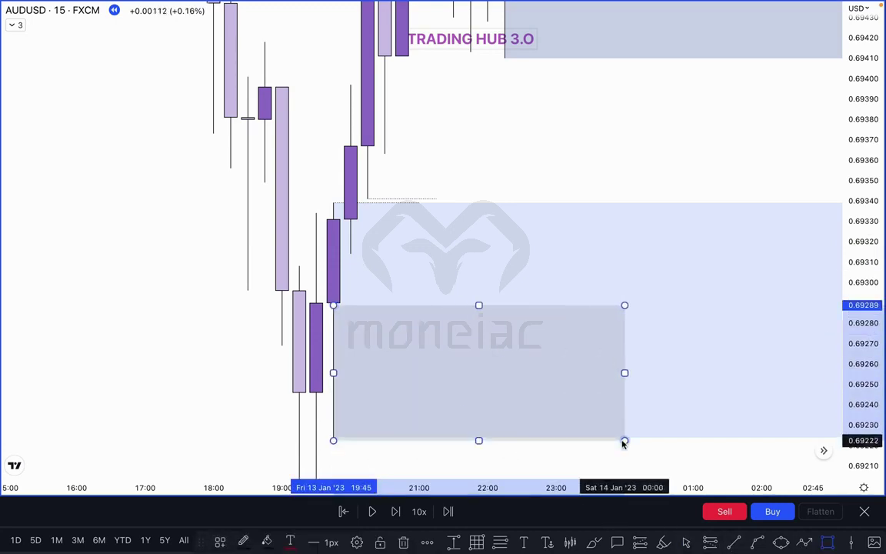
left_click_drag(369, 198, 368, 146)
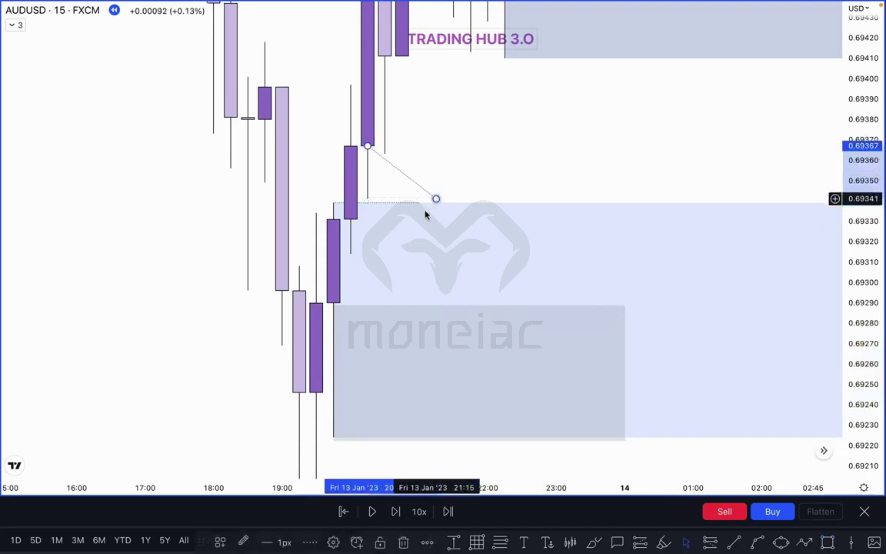
left_click_drag(435, 199, 367, 233)
left_click(311, 540)
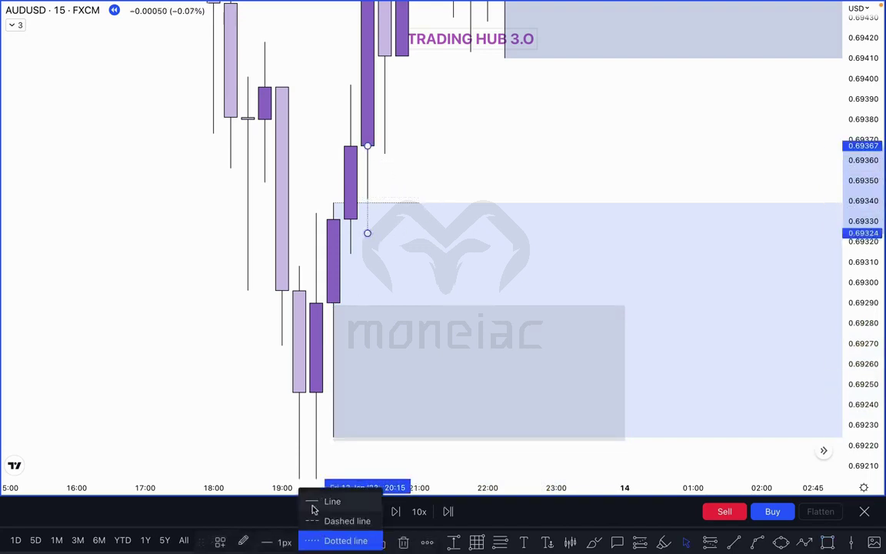
left_click(313, 505)
Undo the gray wick box and the reshaping of the 20:15 dotted line
left_click(447, 167)
left_click_drag(447, 168, 391, 125)
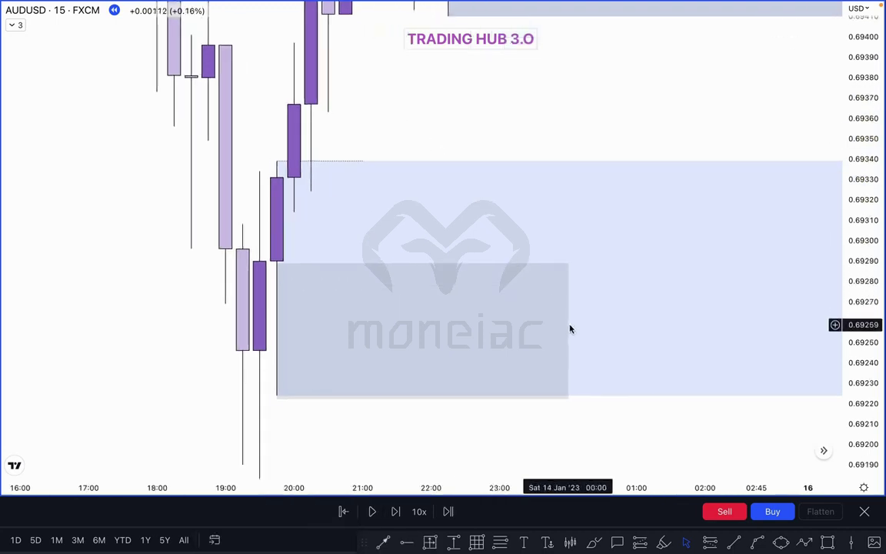
left_click(275, 262)
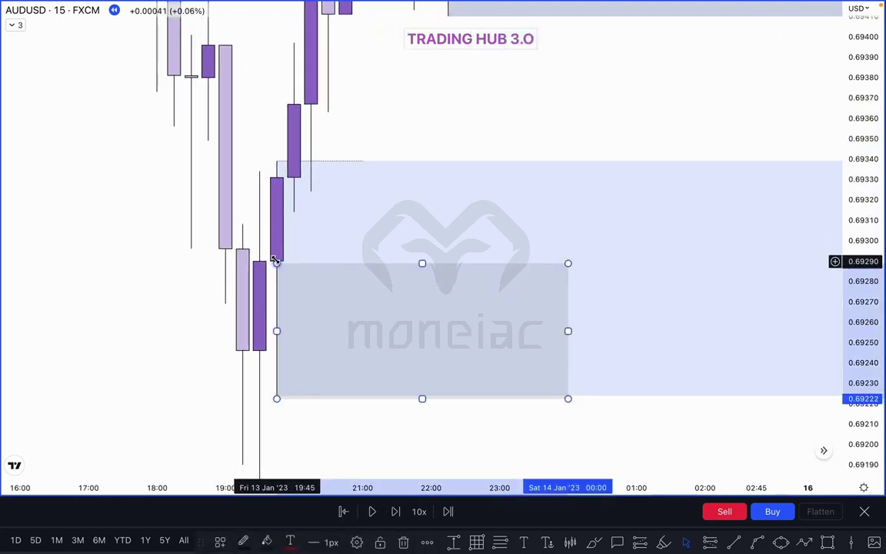
key("Escape")
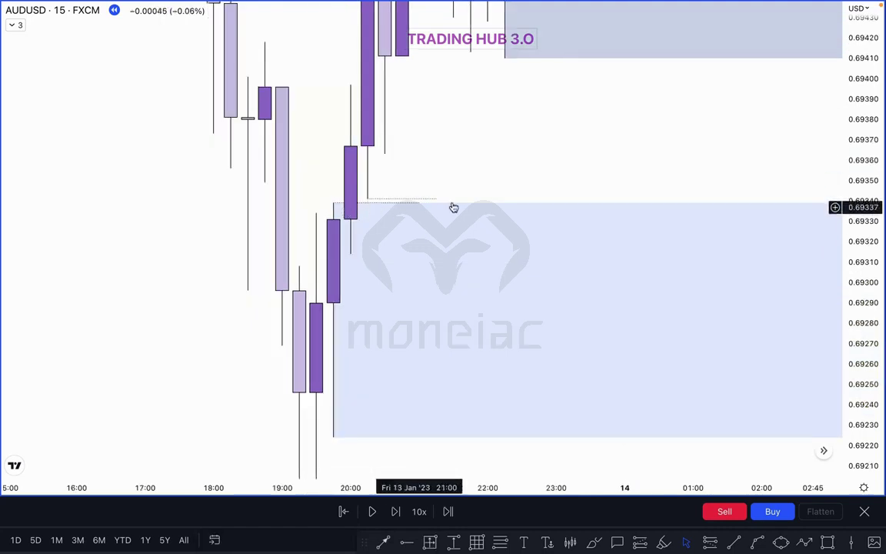
Return to the full 15-minute structure and advance the replay to about 16:00 on 17 January, into the bottom blue zone
mouse_move(405, 452)
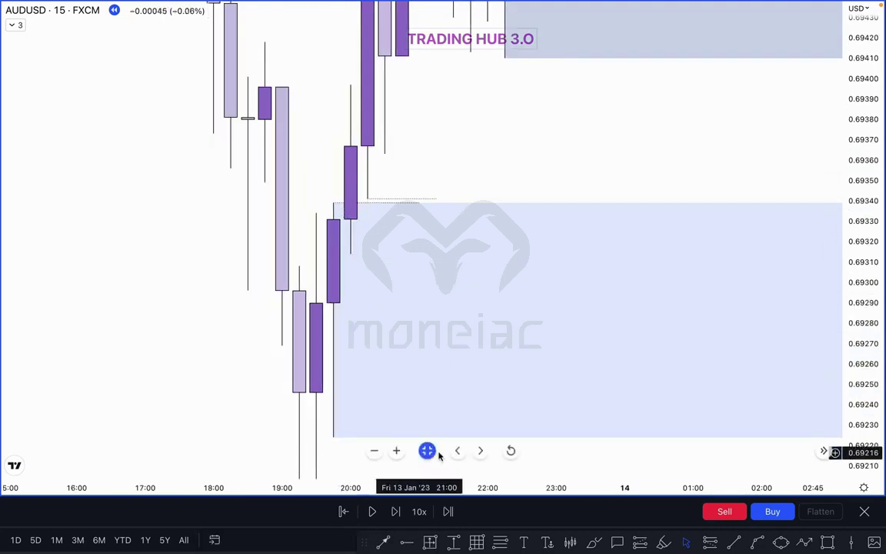
left_click(514, 451)
scroll(573, 239, "down", 3)
scroll(676, 130, "up", 3)
left_click_drag(656, 134, 572, 149)
scroll(571, 151, "up", 1)
left_click_drag(858, 297, 857, 261)
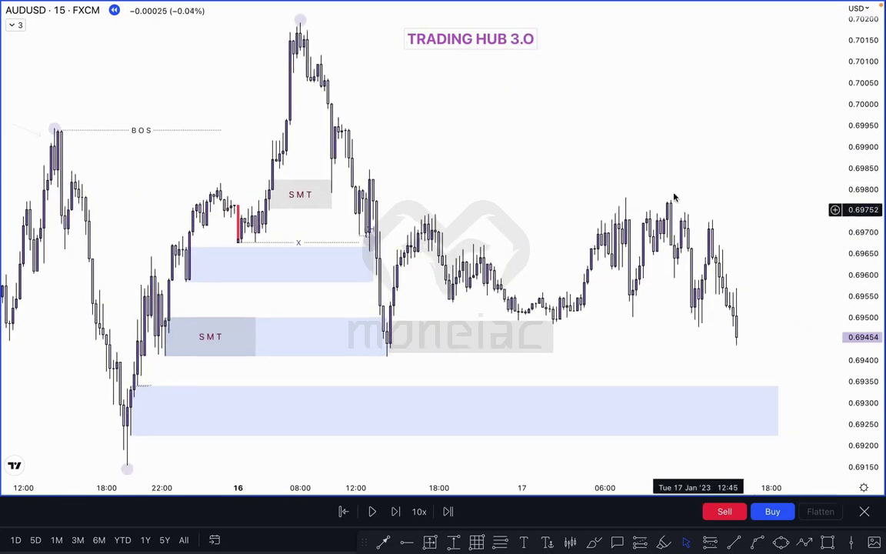
left_click_drag(625, 143, 643, 134)
scroll(643, 134, "up", 1)
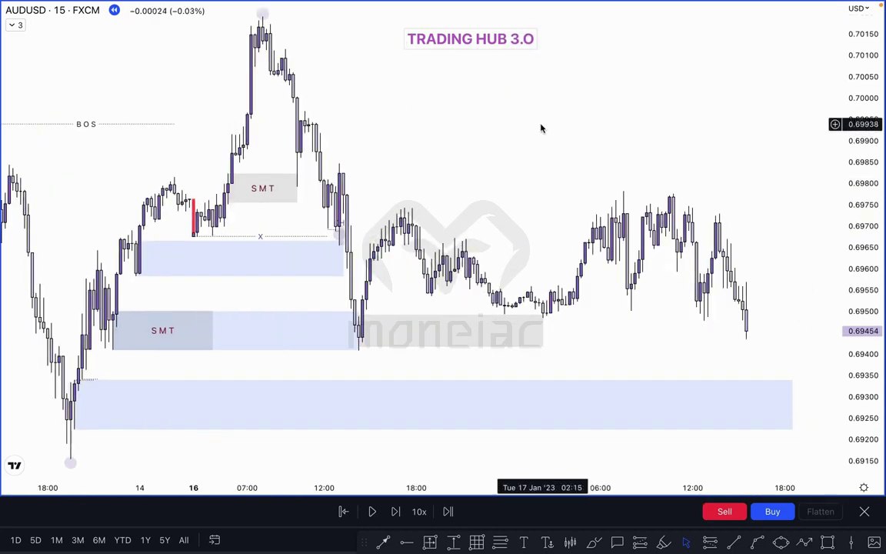
left_click(398, 512)
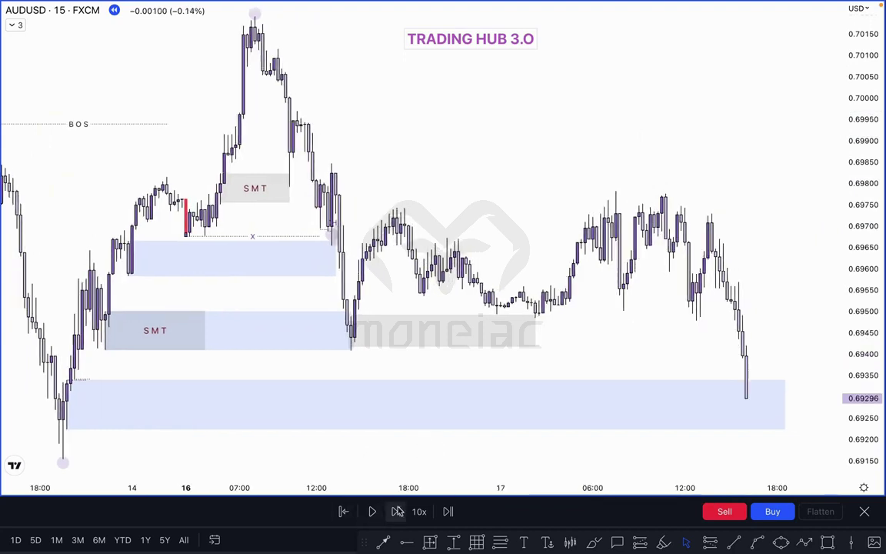
left_click_drag(647, 360, 637, 356)
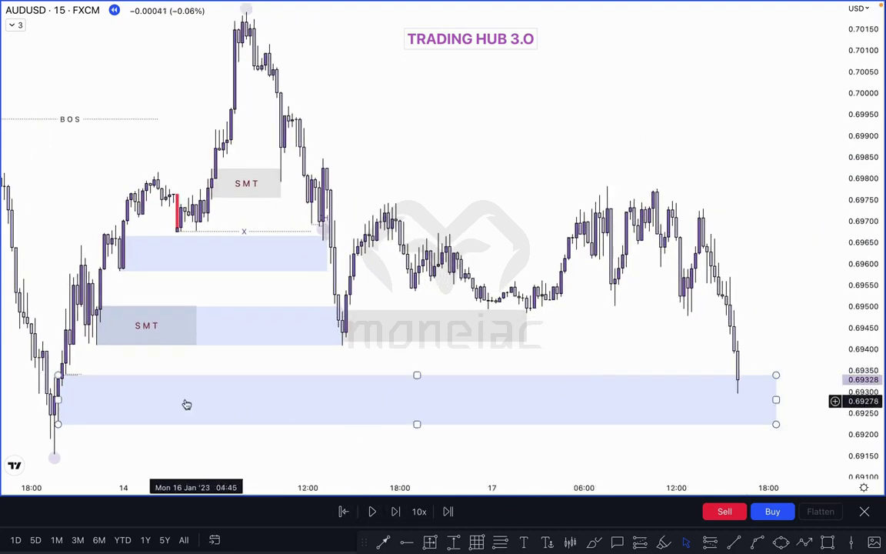
Shorten the bottom blue zone to end at the latest candle and switch the chart to the 1-minute timeframe
left_click_drag(776, 399, 745, 395)
left_click(770, 328)
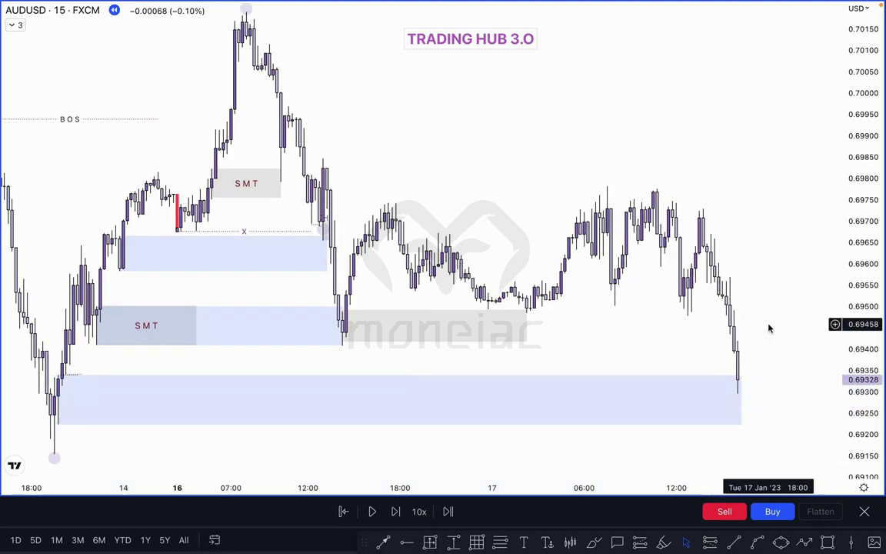
type("1")
key("Return")
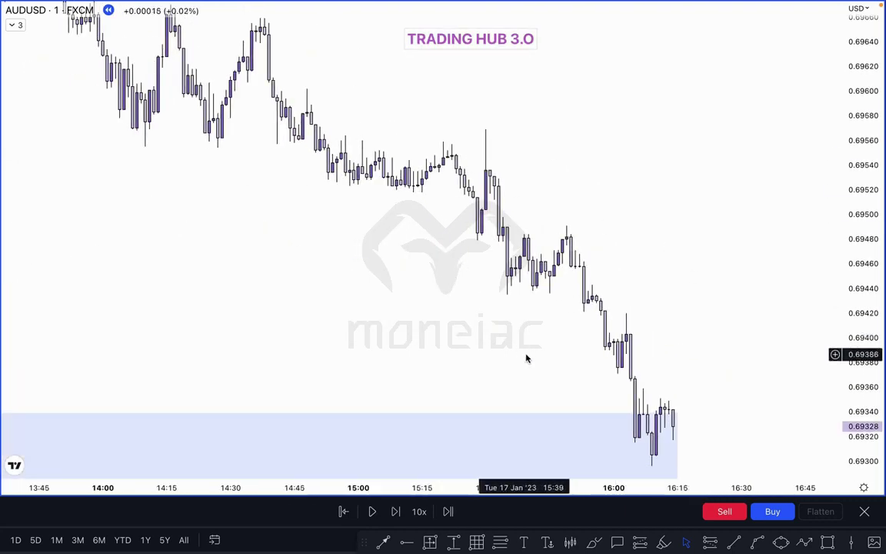
left_click_drag(672, 295, 606, 191)
scroll(606, 195, "up", 5)
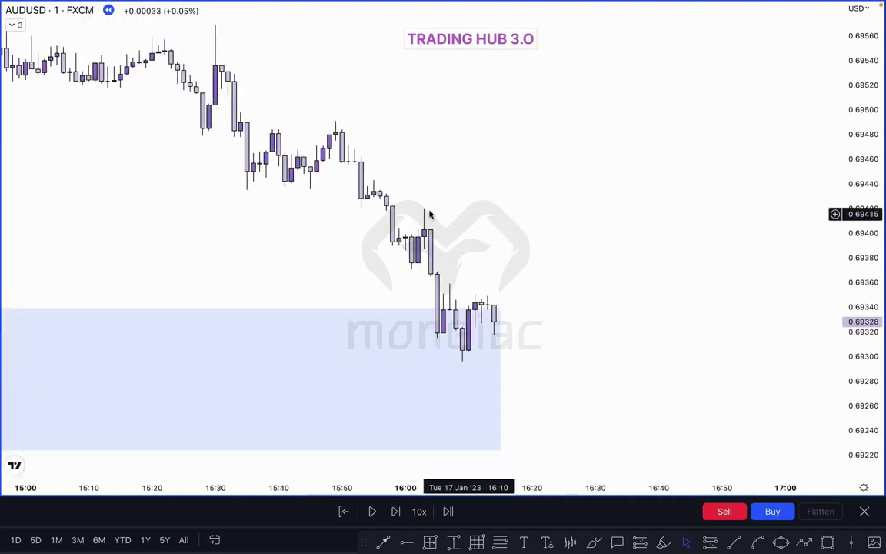
left_click_drag(870, 333, 867, 292)
left_click_drag(556, 256, 568, 274)
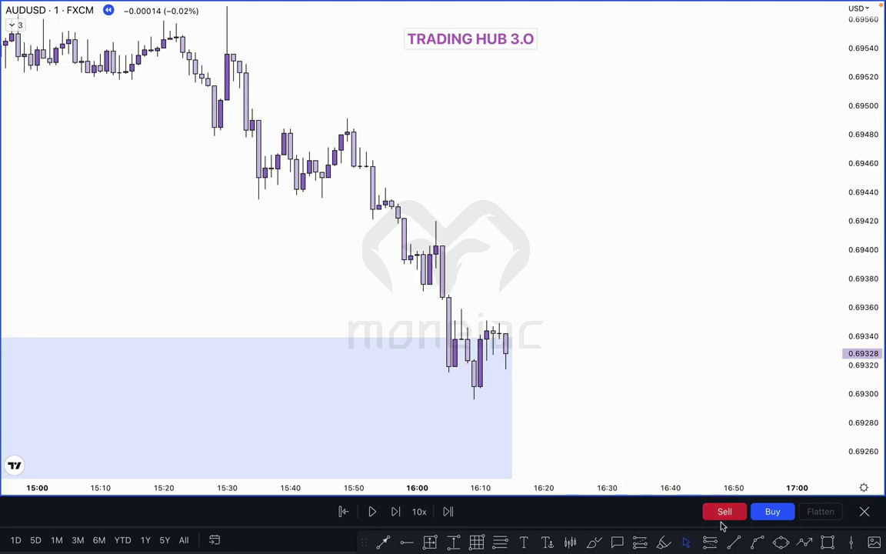
Draw a short dotted line from the 16:07 candle's high, about 0.69359, to about 16:15
left_click(731, 543)
left_click(462, 309)
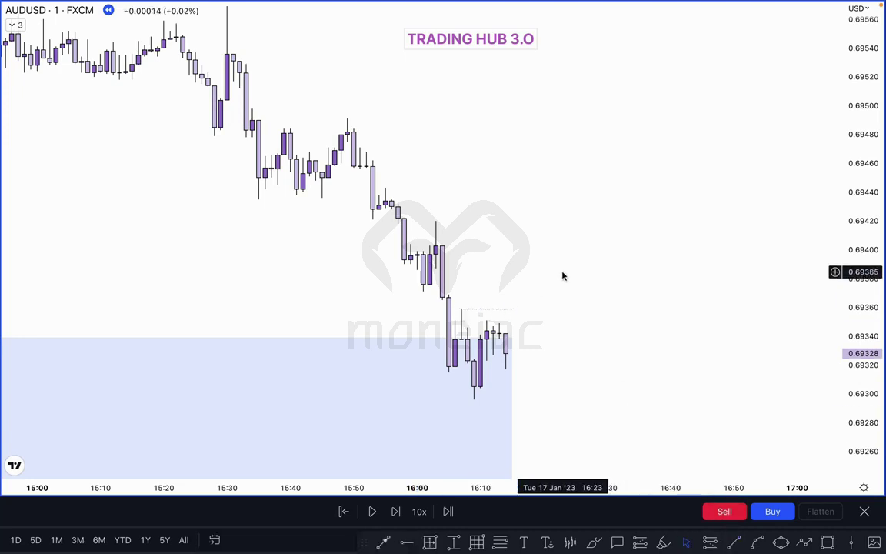
left_click(467, 309)
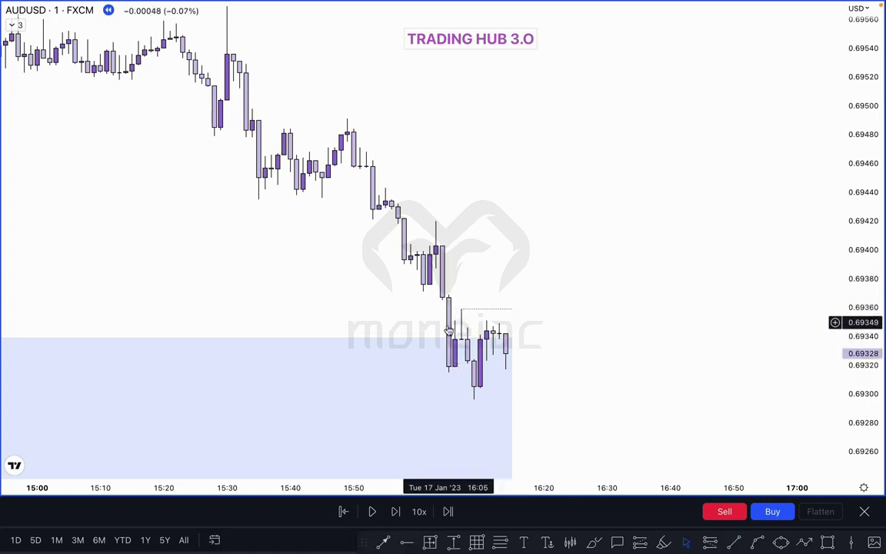
Mark the 16:05 candle's low at about 0.69314 with a dotted line and place a dotted CHoCH line from the 16:03 high at about 0.69421
scroll(554, 291, "up", 1)
scroll(593, 166, "up", 2)
mouse_move(418, 263)
left_mouse_down()
mouse_move(387, 237)
mouse_move(410, 242)
mouse_move(394, 368)
mouse_move(413, 380)
left_mouse_up()
left_click(410, 247)
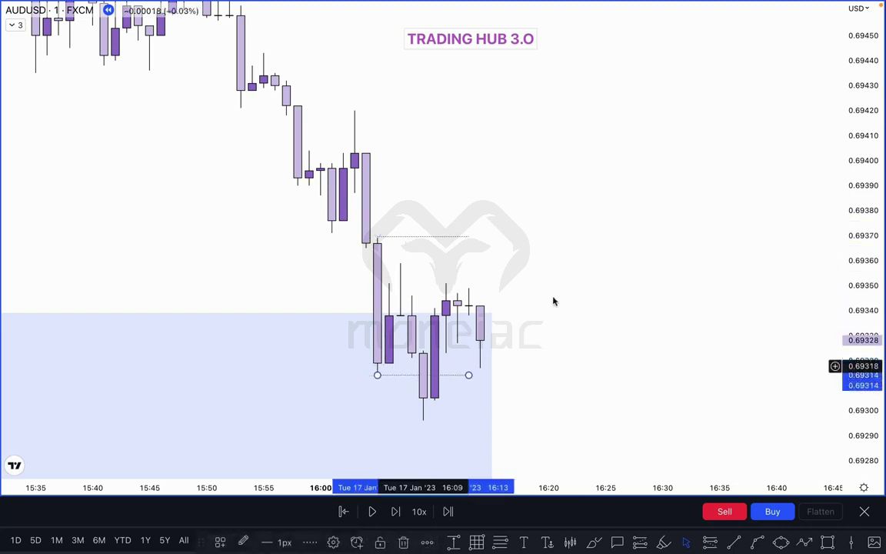
left_click(564, 288)
left_click_drag(427, 238, 526, 107)
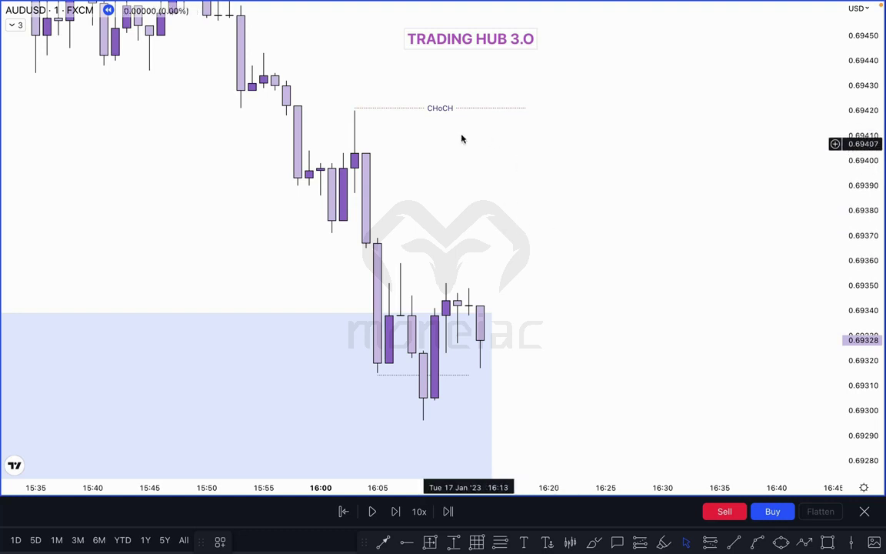
Brush a projected price path from the 16:09 low up to about 0.69382 and down below 0.69270, with horizontal strokes at its low and peak
scroll(495, 205, "down", 5)
left_click_drag(528, 208, 520, 315)
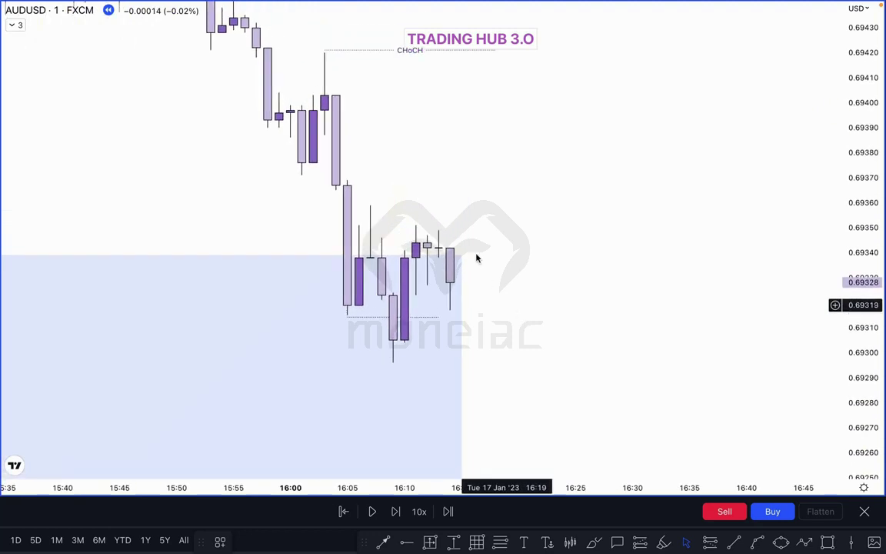
left_click(594, 542)
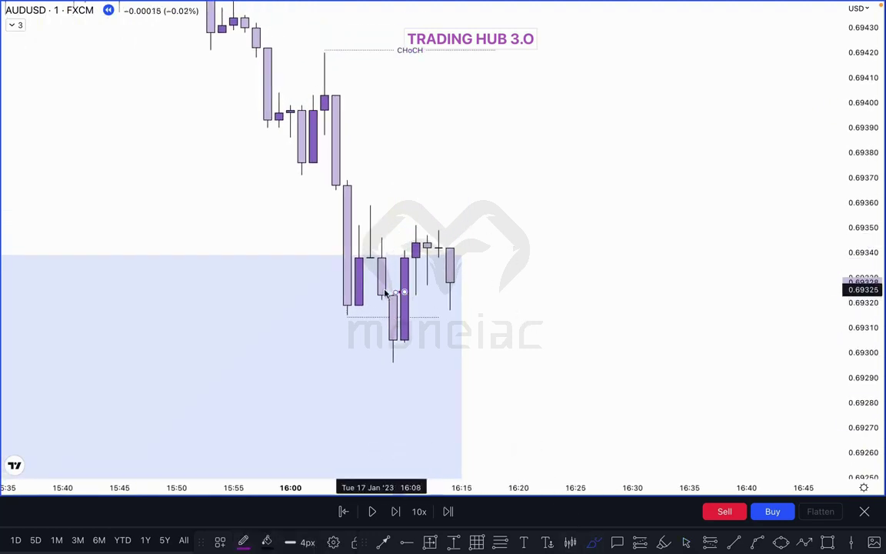
mouse_move(384, 356)
left_mouse_down()
mouse_move(410, 262)
mouse_move(453, 284)
mouse_move(528, 148)
mouse_move(567, 437)
left_mouse_up()
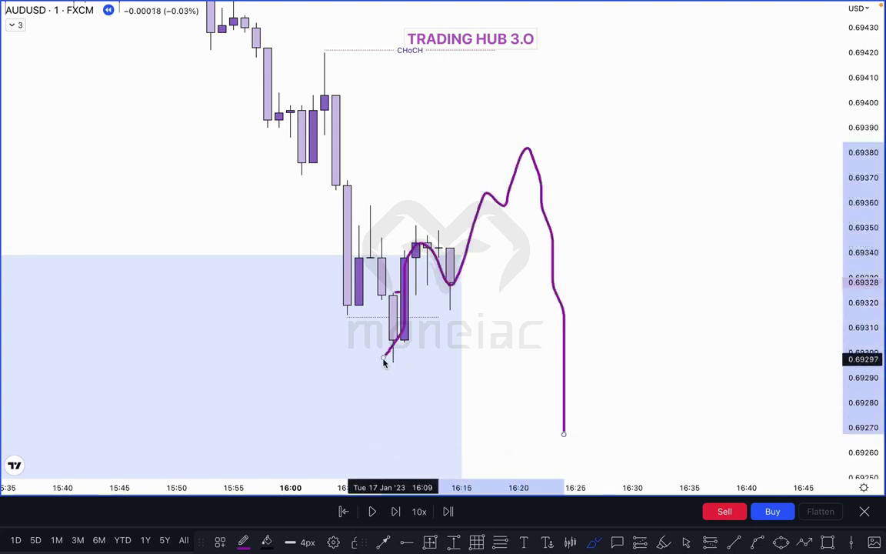
left_click_drag(384, 358, 599, 367)
left_click_drag(527, 152, 633, 148)
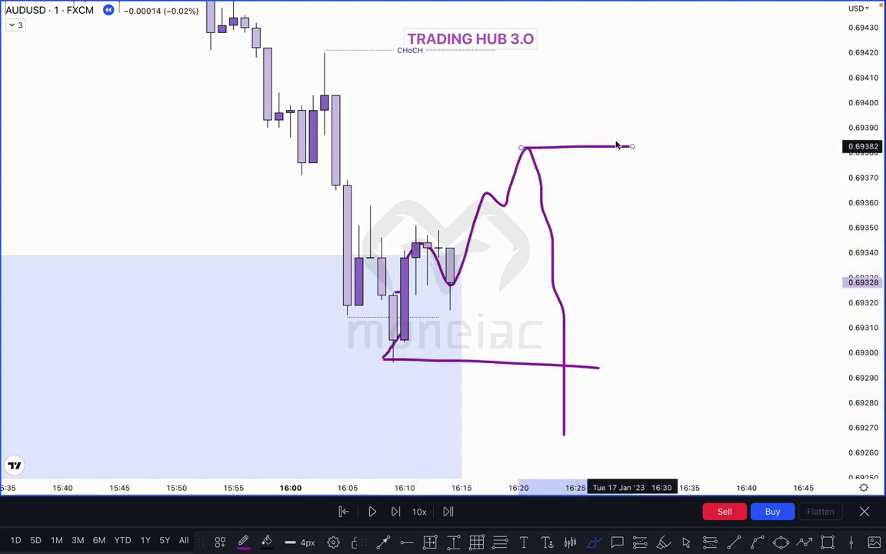
Try the CHoCH line at the sketched peak, about 0.69381, return it to the 16:03 high, and undo the brush sketch
mouse_move(405, 99)
left_mouse_down()
mouse_move(596, 178)
mouse_move(599, 203)
left_mouse_up()
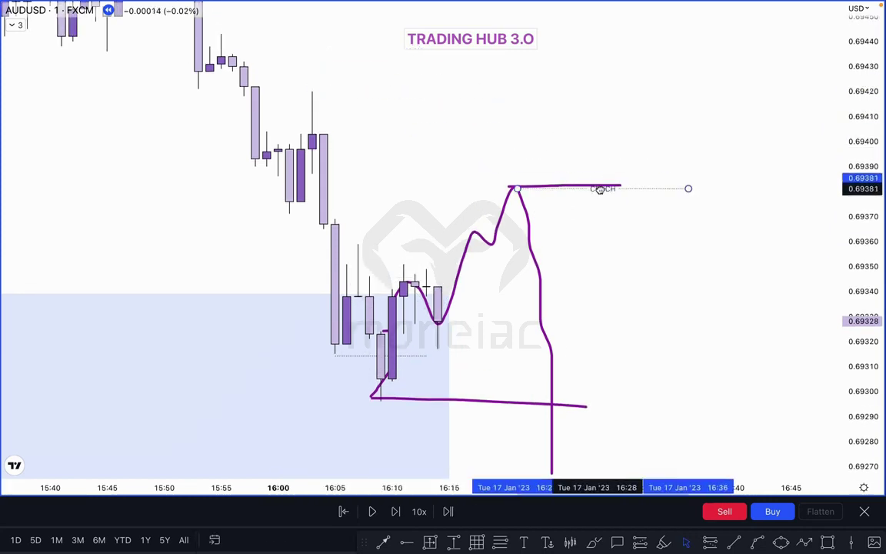
left_click(671, 164)
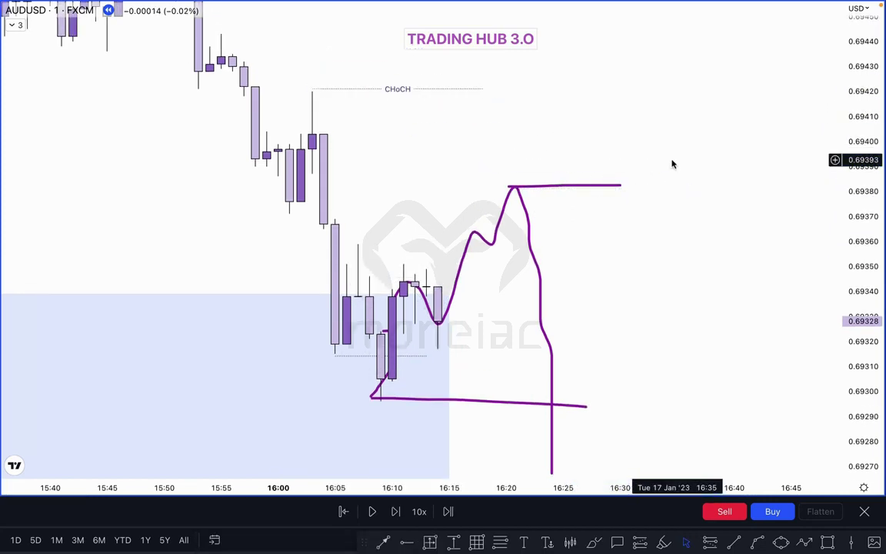
key("super+z")
key("super+z")
Advance the 1-minute replay candle by candle to 16:27, above the CHoCH level
left_click(398, 511)
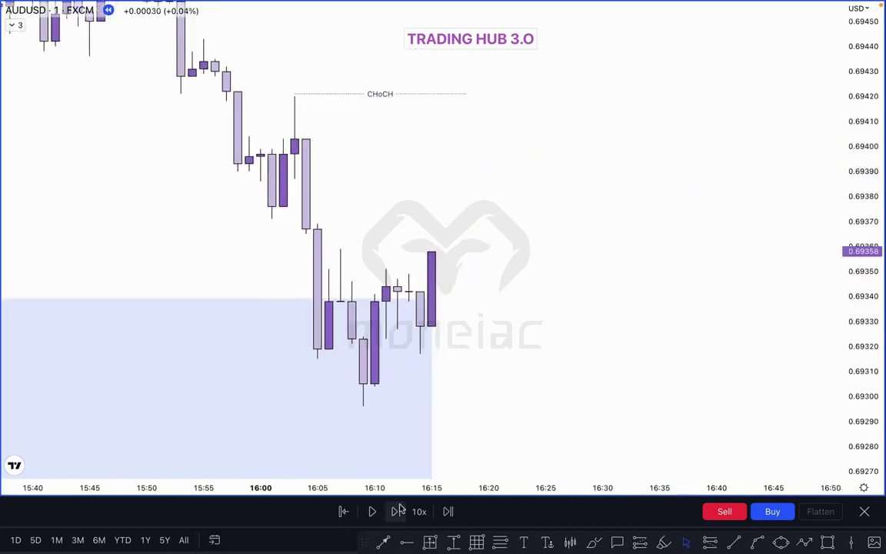
left_click(398, 511)
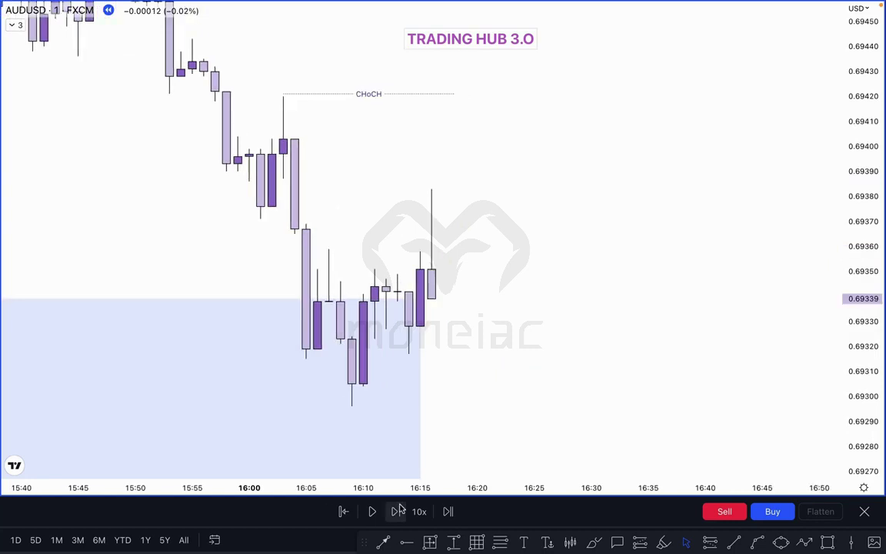
left_click(398, 511)
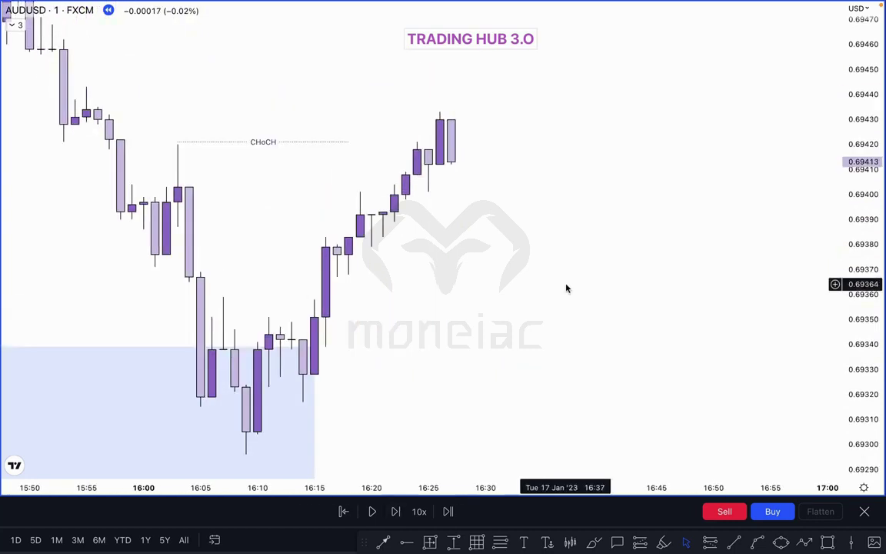
Align the CHoCH line with the 16:03 candle's high at 0.69420 and extend it to about 16:21
left_click_drag(263, 143, 264, 146)
left_click(242, 126)
left_click(180, 145)
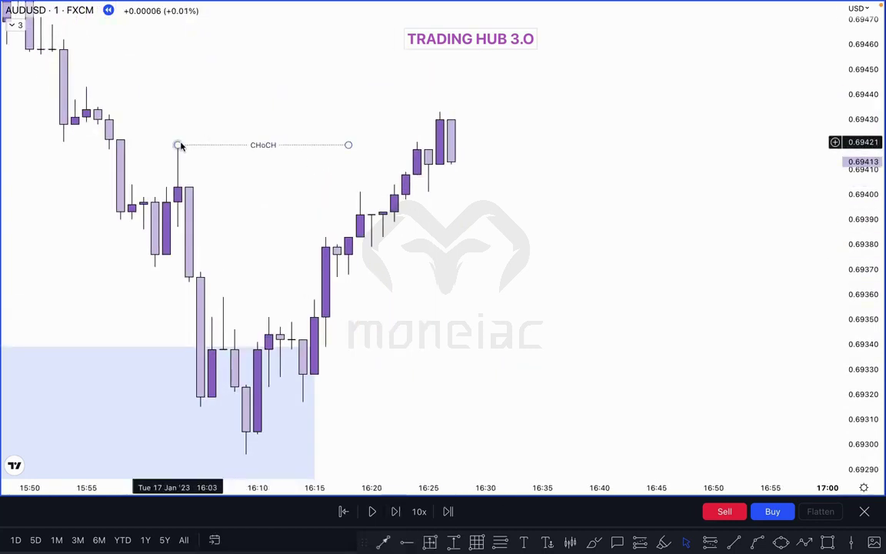
left_click_drag(180, 144, 177, 141)
left_click_drag(348, 145, 382, 144)
left_click(358, 115)
Extend the CHoCH line to the 16:24 candle that breaks the level
scroll(210, 152, "left", 3)
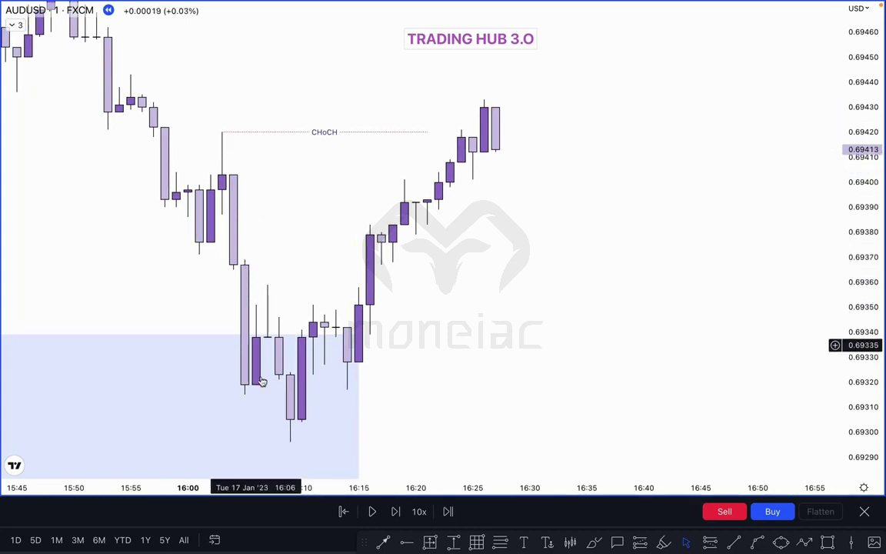
scroll(266, 226, "left", 3)
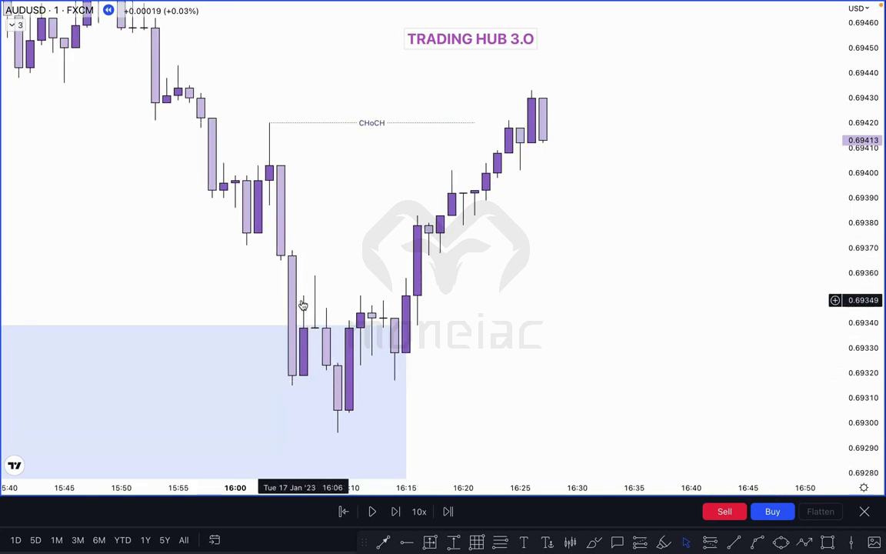
scroll(553, 312, "up", 1)
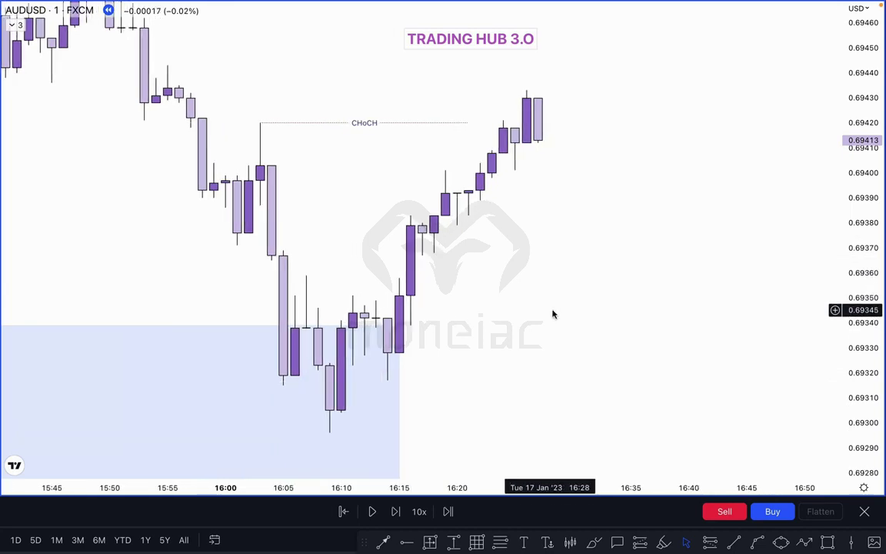
scroll(551, 314, "up", 2)
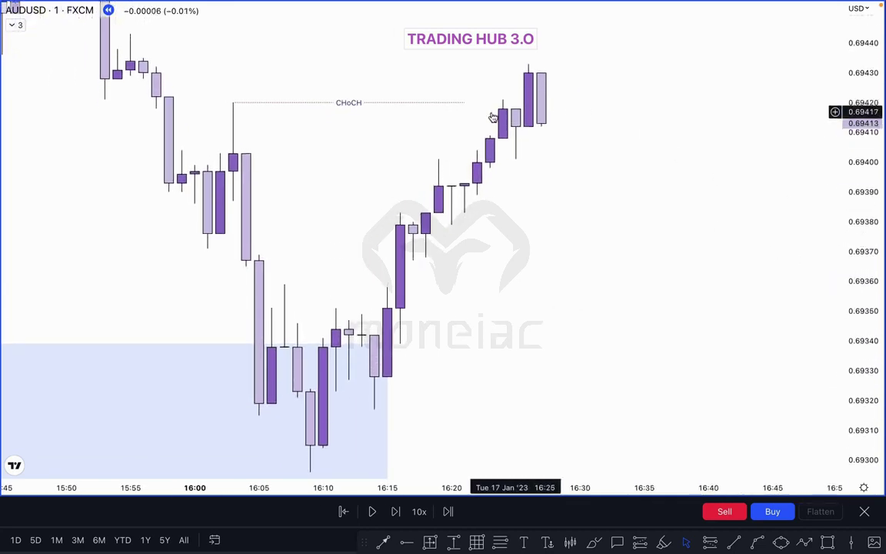
left_click(466, 102)
left_click_drag(467, 102, 504, 103)
left_click(610, 100)
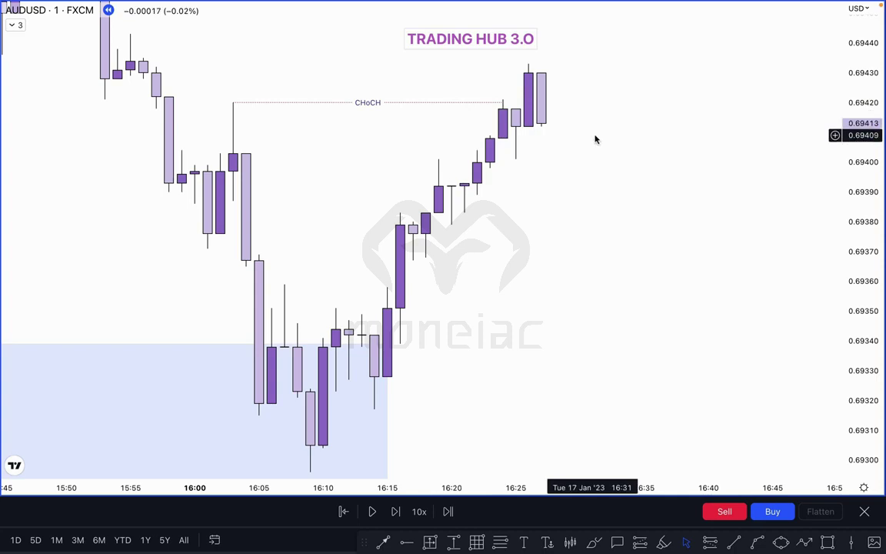
Shorten the CHoCH line to end at about 16:22, keeping it level at 0.69420
left_click_drag(496, 337, 520, 226)
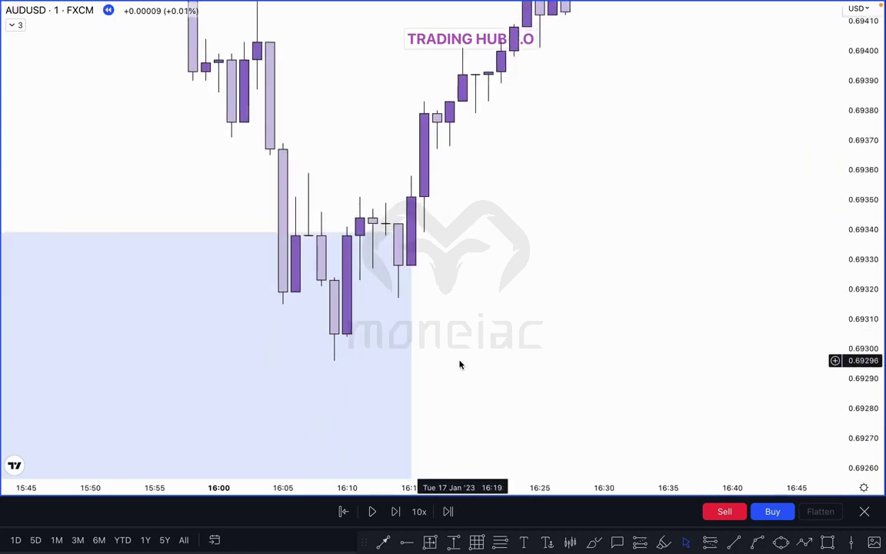
left_click_drag(527, 269, 520, 350)
scroll(540, 333, "down", 2)
left_click_drag(850, 120, 851, 278)
scroll(616, 277, "down", 3)
left_click_drag(669, 298, 511, 311)
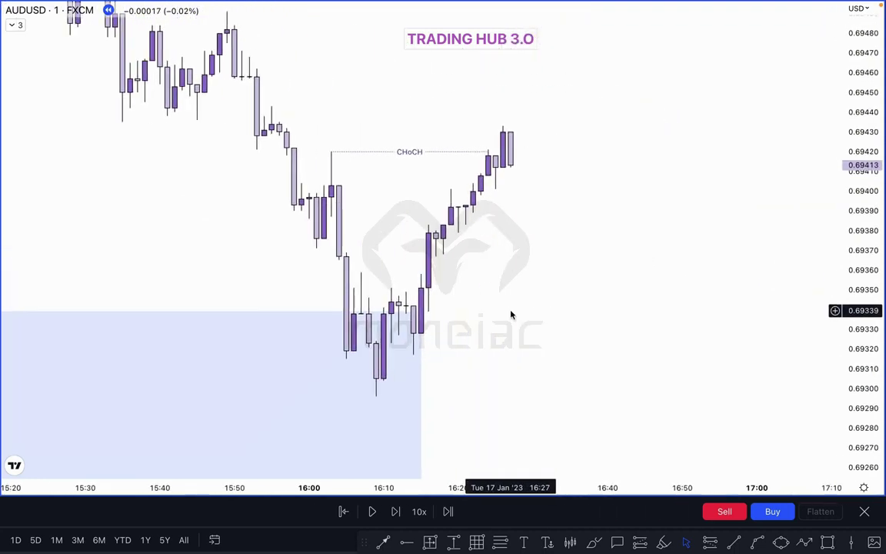
scroll(511, 314, "up", 2)
left_click_drag(504, 314, 546, 318)
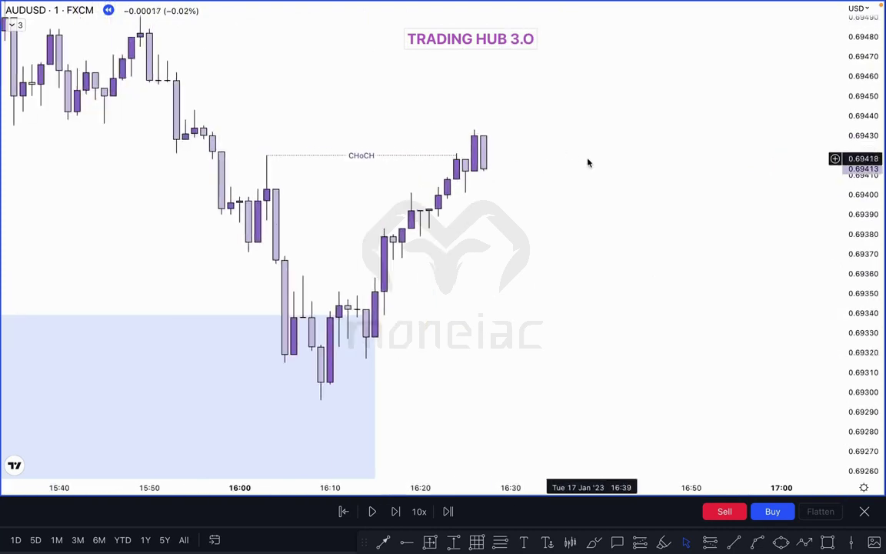
left_click(338, 155)
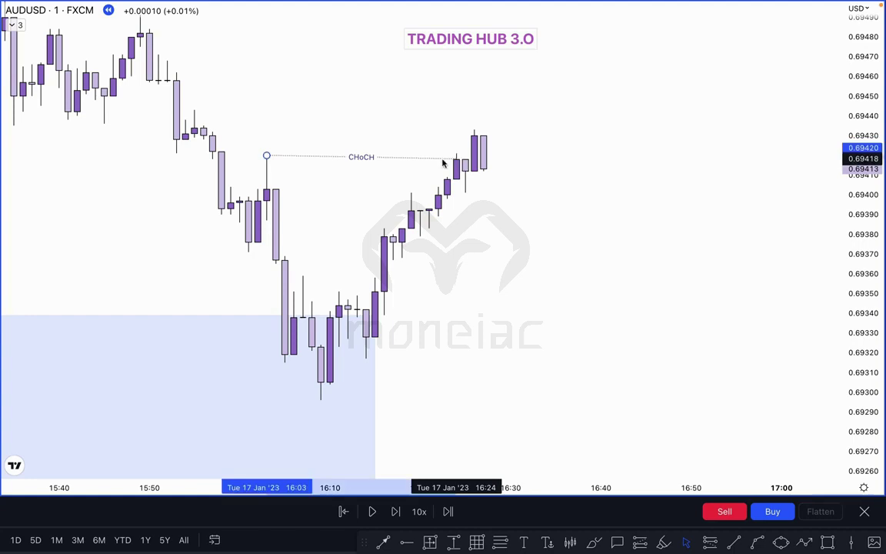
left_click_drag(456, 156, 437, 156)
left_click(429, 135)
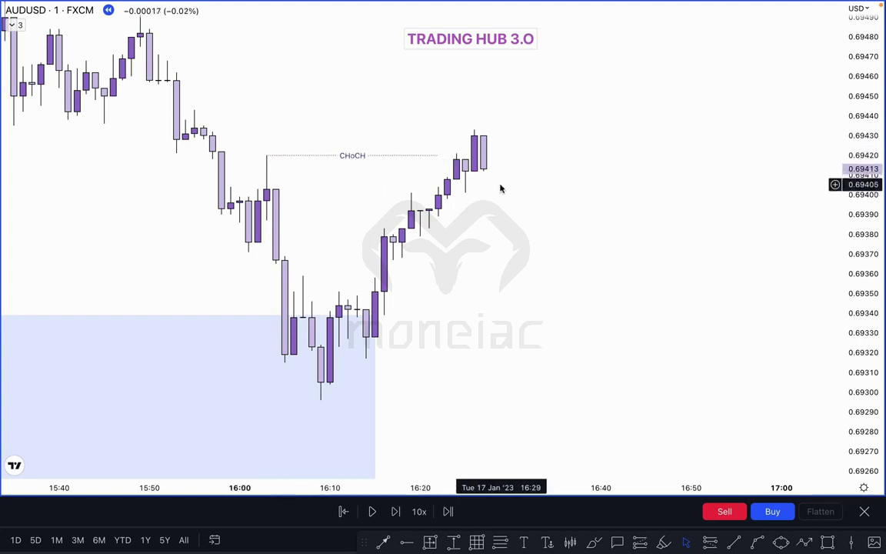
Brush the pullback swing into the 16:03 high, underline the 16:01 low at about 0.69372, and erase the strokes
left_click_drag(518, 246, 598, 266)
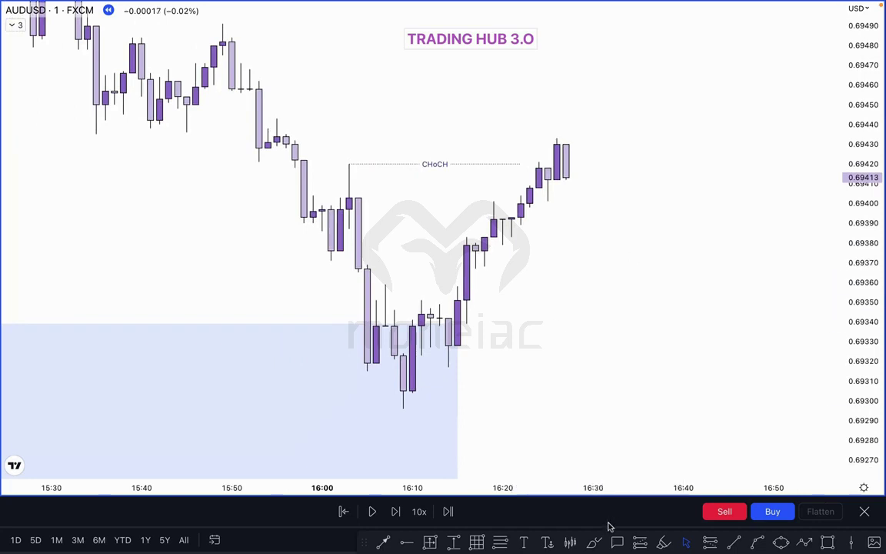
mouse_move(294, 150)
left_mouse_down()
mouse_move(320, 231)
mouse_move(351, 197)
left_mouse_up()
left_click_drag(363, 269, 368, 303)
left_click_drag(317, 257, 345, 259)
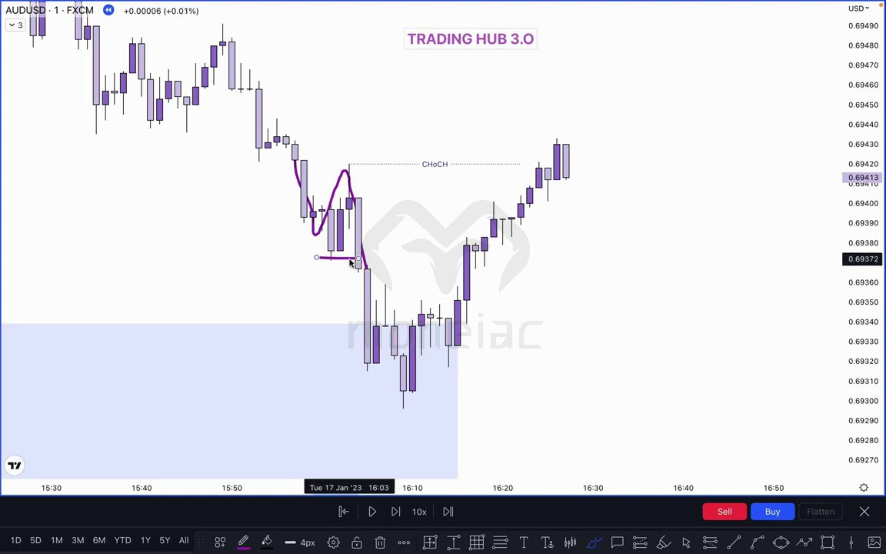
key("Delete")
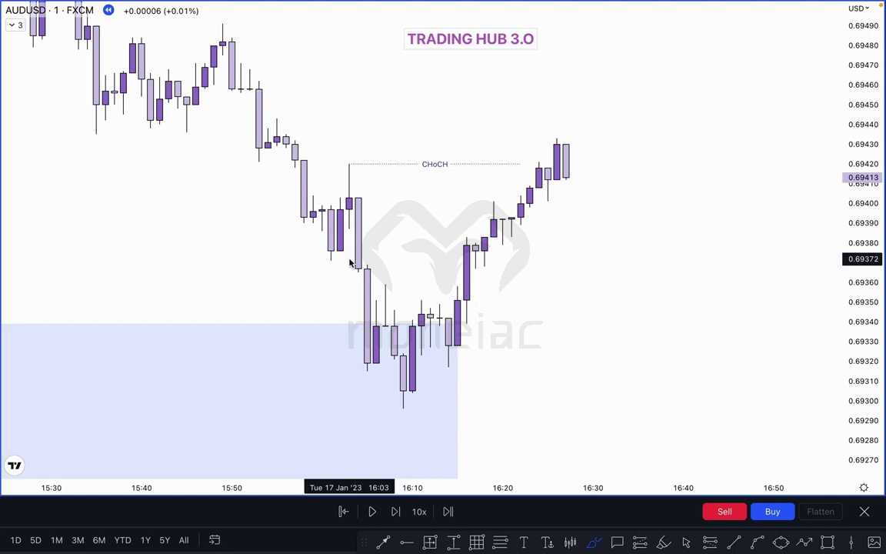
Brush a break below the 16:01 low and a spike above the CHoCH line with horizontal strokes beneath it, and undo the sketch
left_click_drag(325, 261, 377, 262)
mouse_move(350, 215)
left_mouse_down()
mouse_move(359, 266)
mouse_move(385, 233)
mouse_move(401, 157)
mouse_move(416, 189)
mouse_move(430, 281)
left_mouse_up()
left_click_drag(358, 265, 463, 265)
left_click_drag(361, 317, 466, 317)
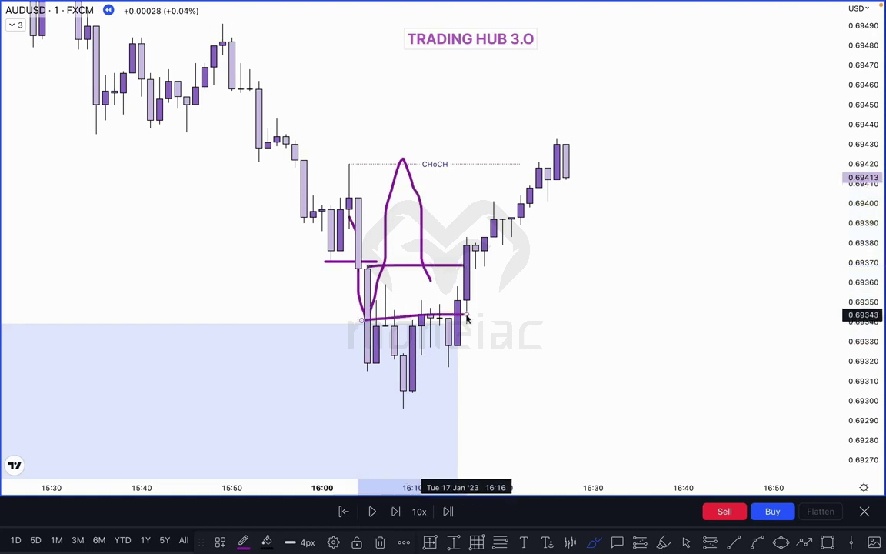
key("ctrl+z")
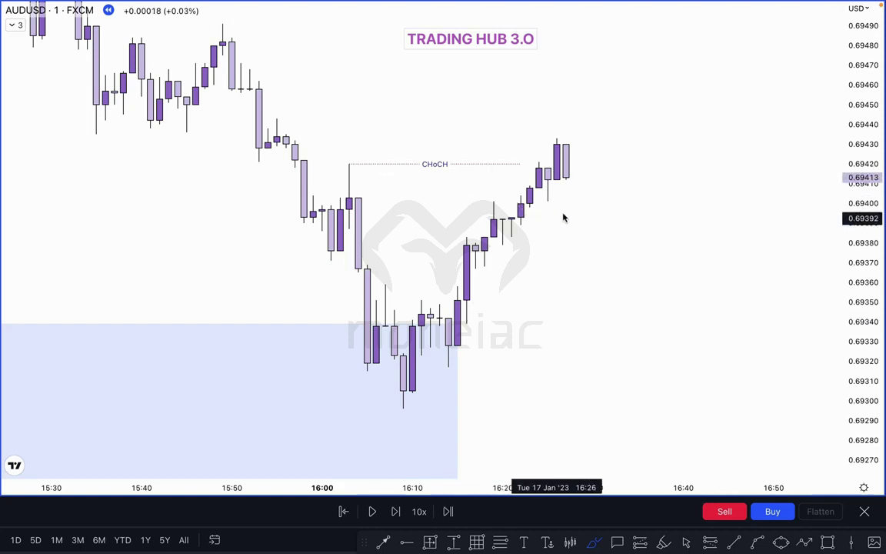
Brush the small pullback between 16:22 and 16:27, underline its low at about 0.69402, and erase the strokes
mouse_move(583, 199)
left_mouse_down()
mouse_move(541, 198)
mouse_move(565, 138)
left_mouse_up()
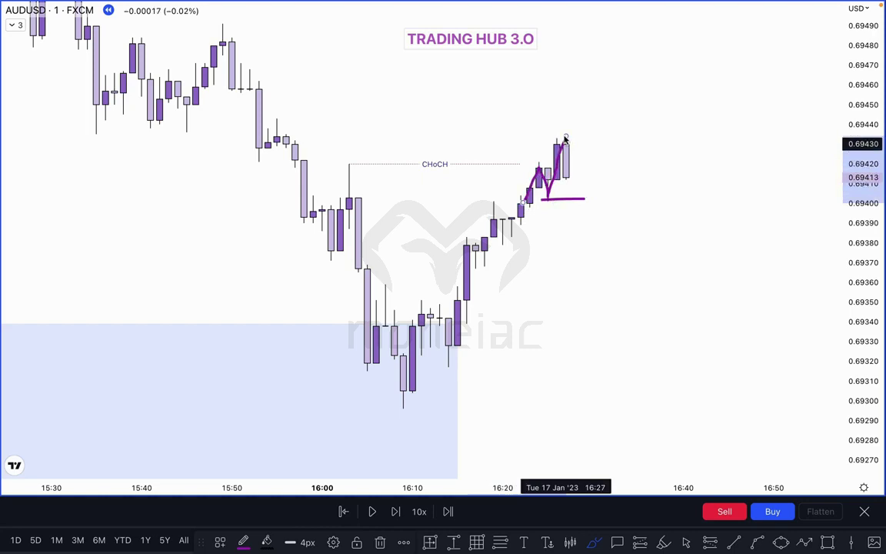
key("Delete")
Mark the 16:25 candle's low at about 0.69401 with a short dotted X line reaching to about 16:29
left_click(548, 201)
left_click(584, 201)
left_click(224, 541)
left_click(235, 538)
left_click(599, 342)
left_click_drag(596, 342, 569, 343)
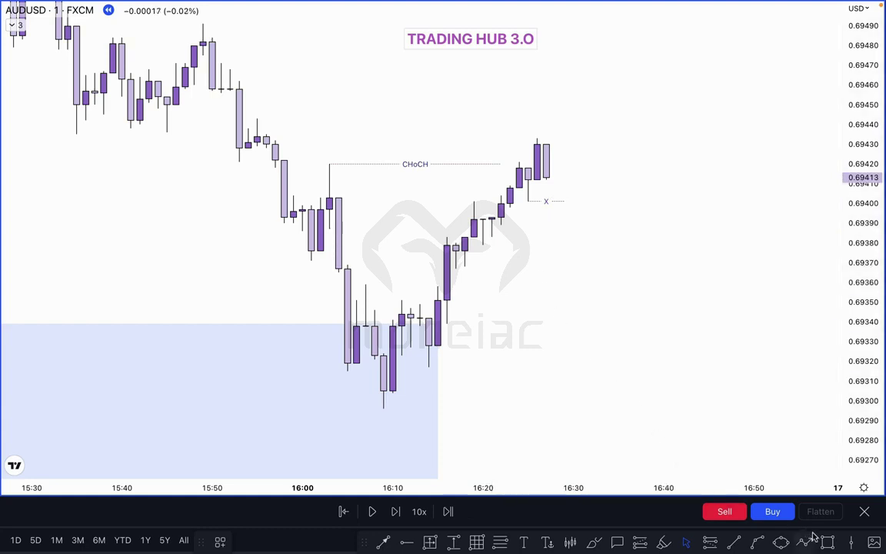
Draw a grey zone rectangle over the 16:20 candle, from about 0.69393 down to 0.69379, extended to about 16:38
left_click_drag(494, 216, 608, 243)
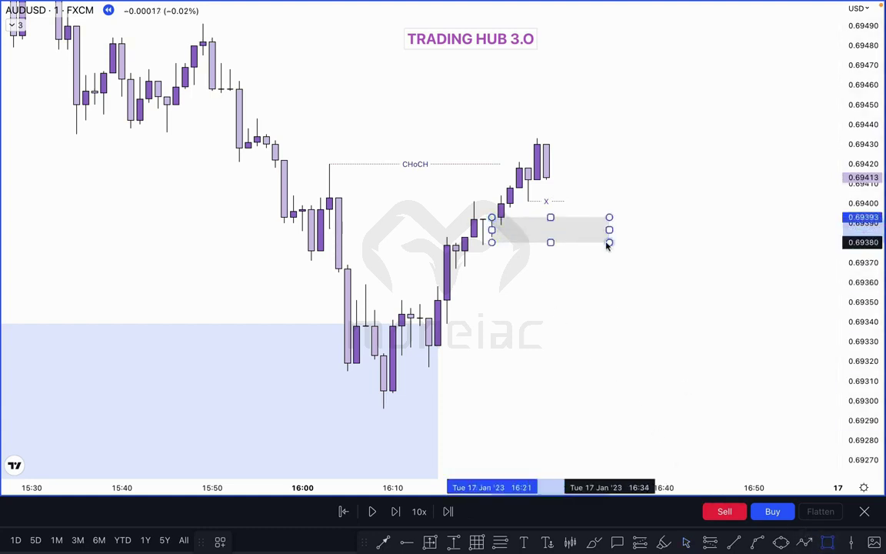
left_click_drag(492, 217, 484, 253)
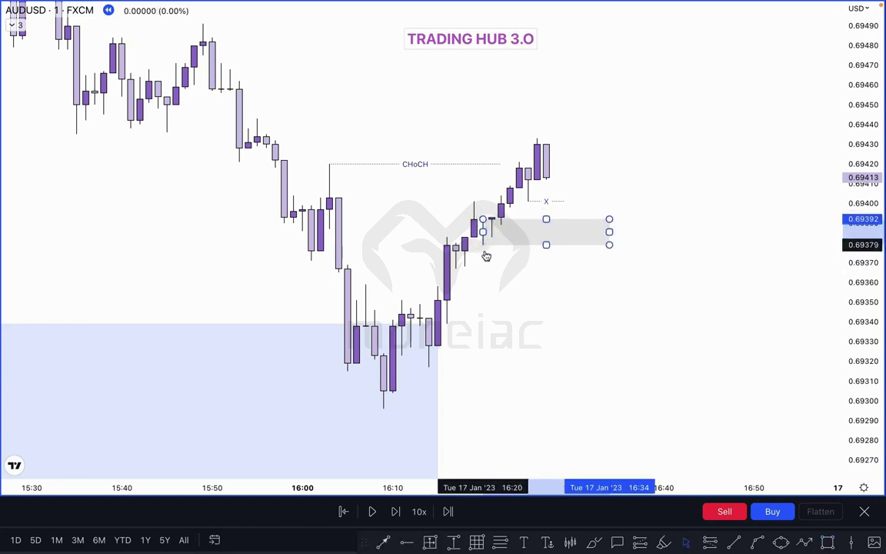
left_click(479, 246)
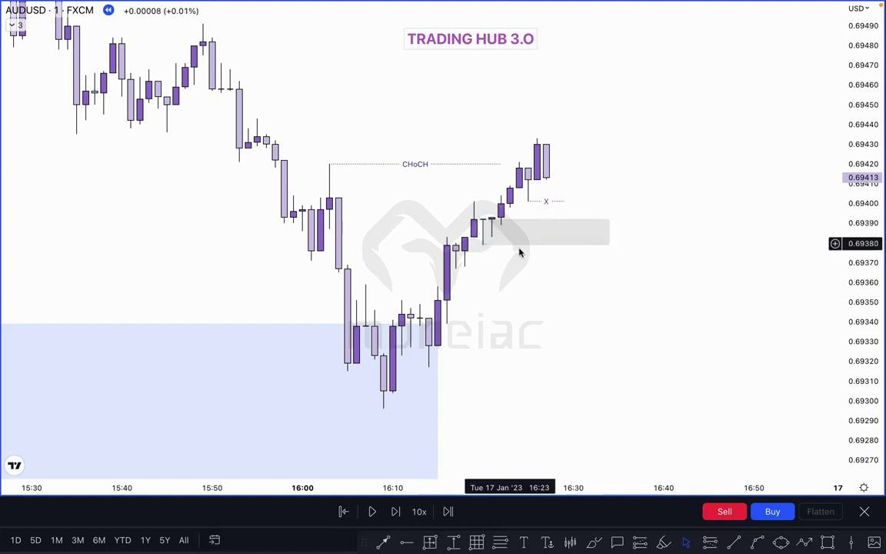
left_click(482, 220)
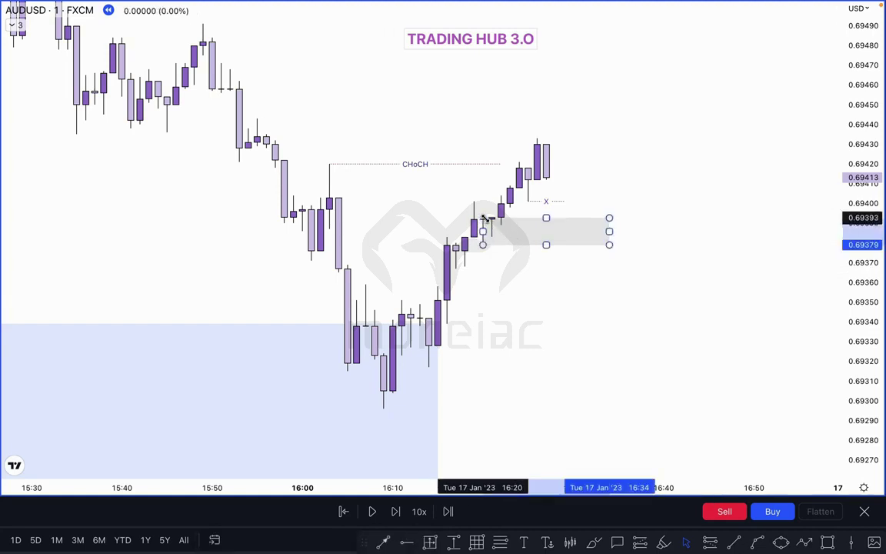
left_click(653, 198)
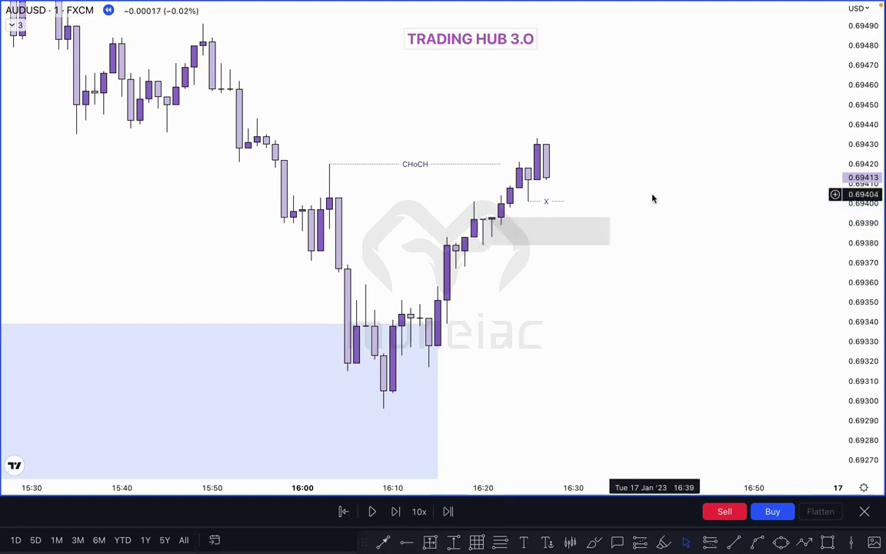
left_click_drag(610, 231, 648, 233)
left_click(699, 206)
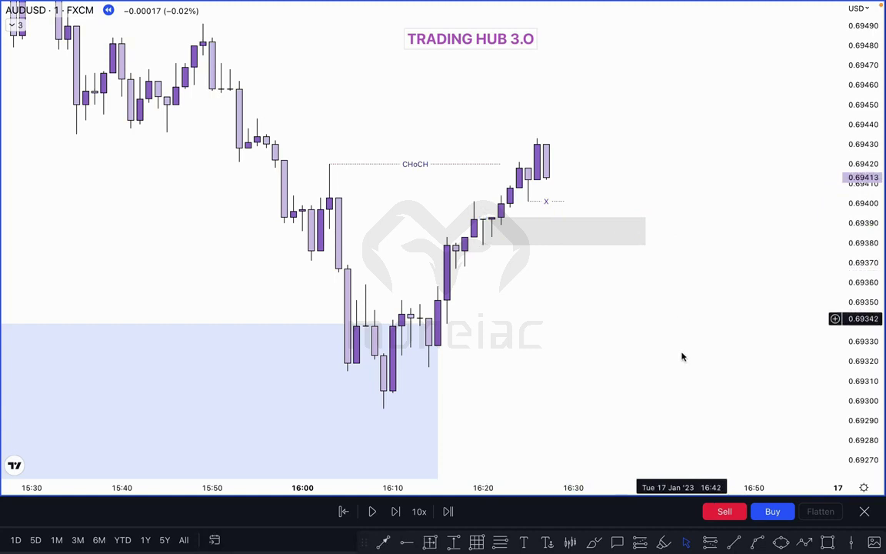
Draw a second zone rectangle from the 16:17 candle, between about 0.69380 and 0.69367, and delete it
left_click(828, 542)
left_click_drag(456, 245, 637, 268)
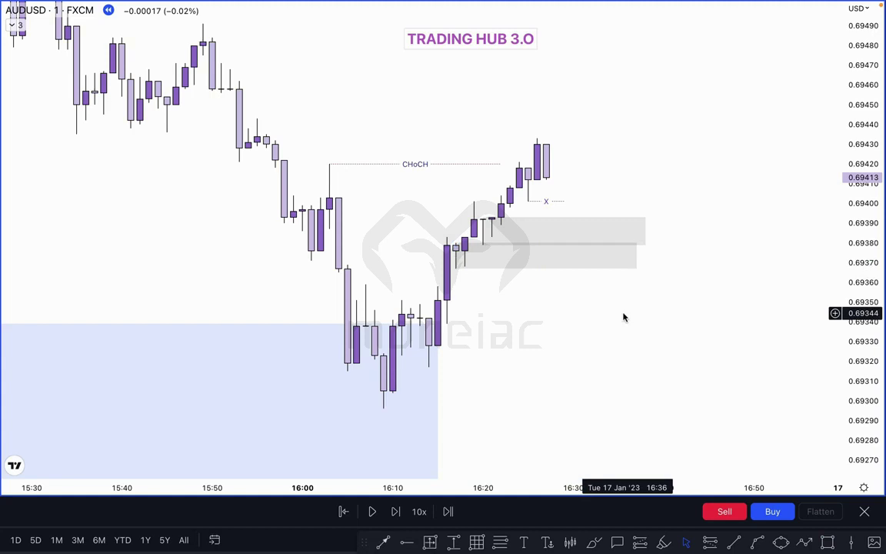
left_click(635, 254)
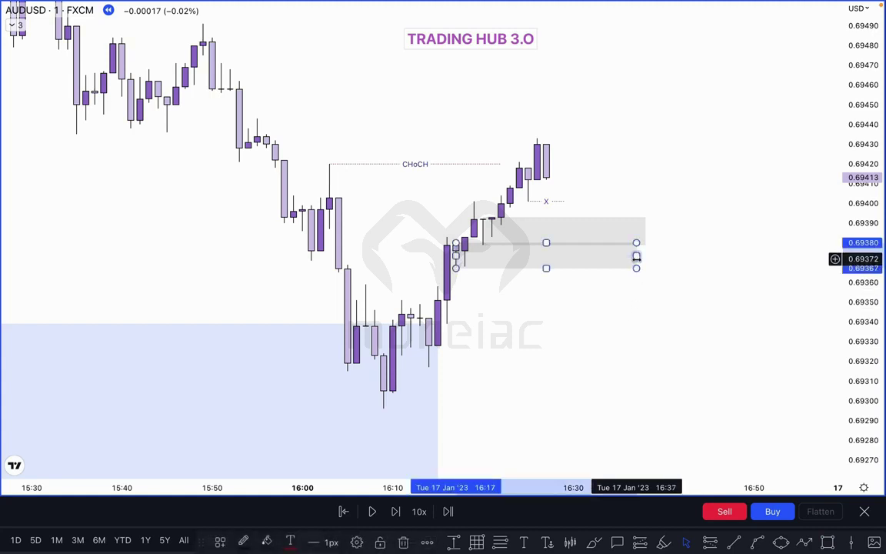
key("Delete")
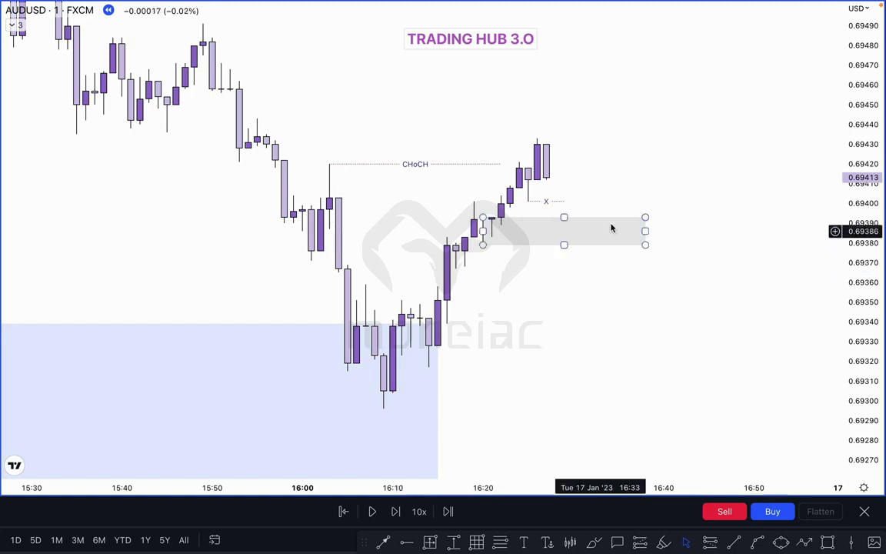
left_click(646, 231)
left_click(649, 288)
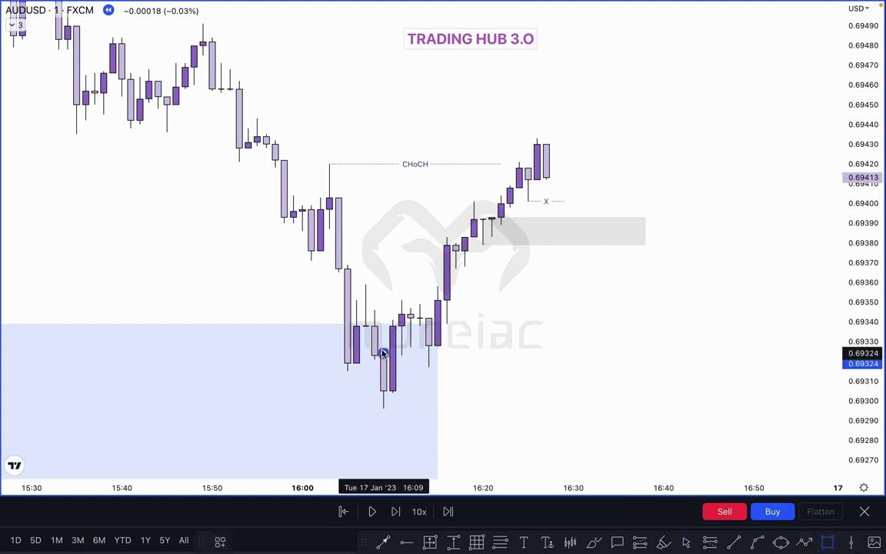
Draw a zone rectangle over the 16:09 candle, from about 0.69324 down to its low at 0.69296, ending near 16:14
left_click(383, 407)
left_click_drag(391, 378, 430, 376)
left_click(497, 365)
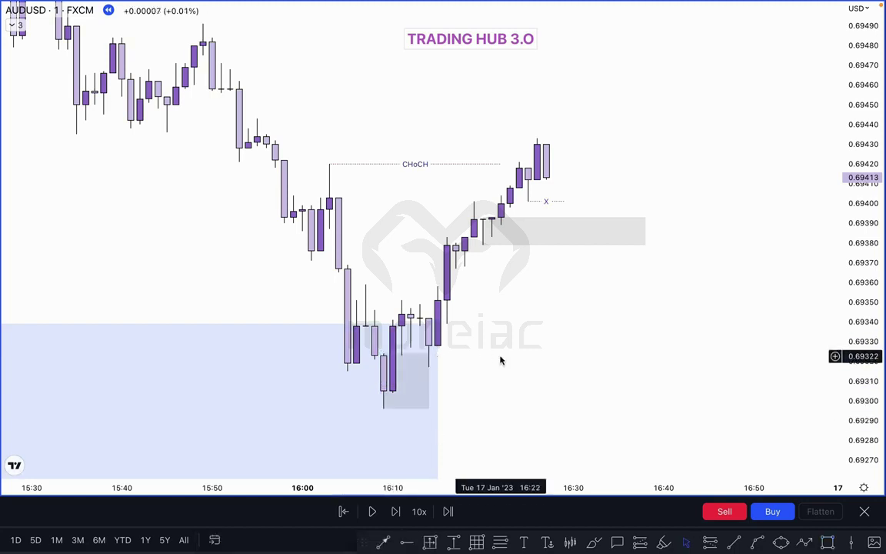
mouse_move(430, 380)
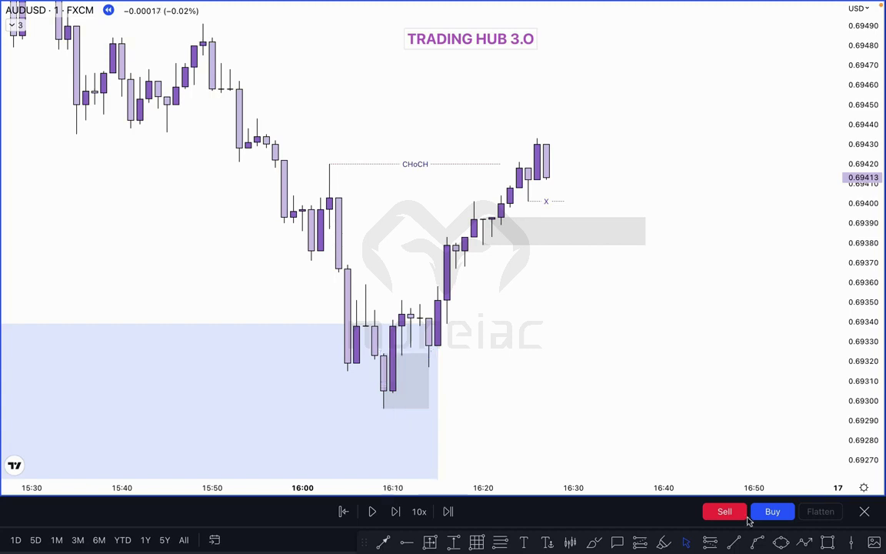
Draw zone rectangles over the 16:14 candle from about 0.69342 to 0.69317 and from the 16:15 candle between 0.69358 and 0.69328
left_click(827, 541)
left_click(429, 318)
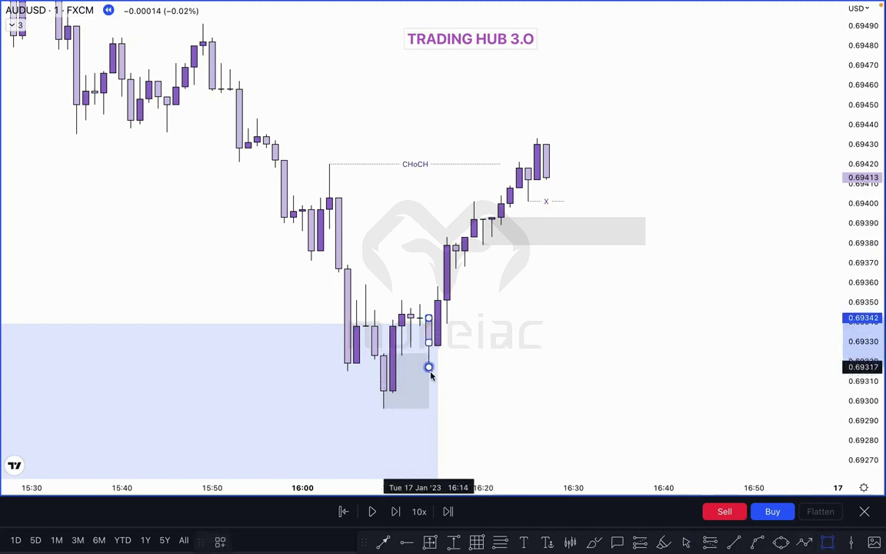
left_click(429, 368)
key("Delete")
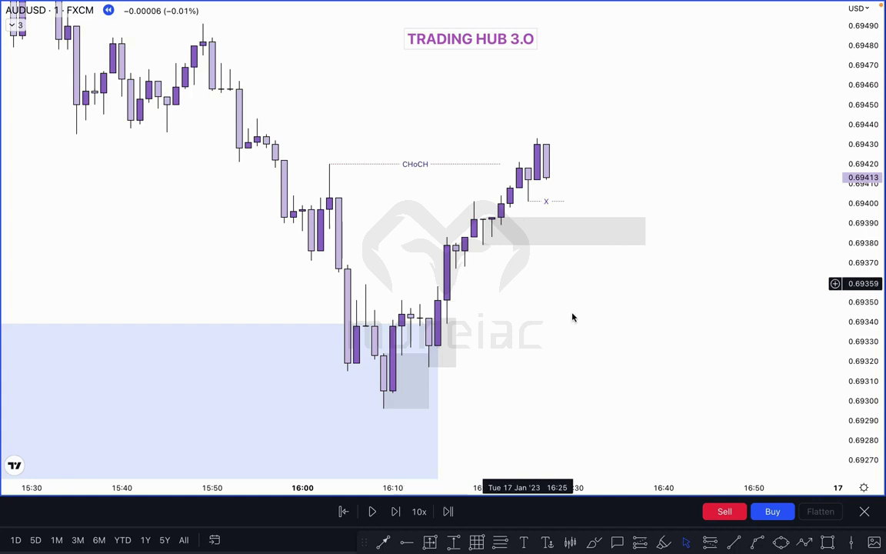
left_click(437, 285)
left_click(700, 345)
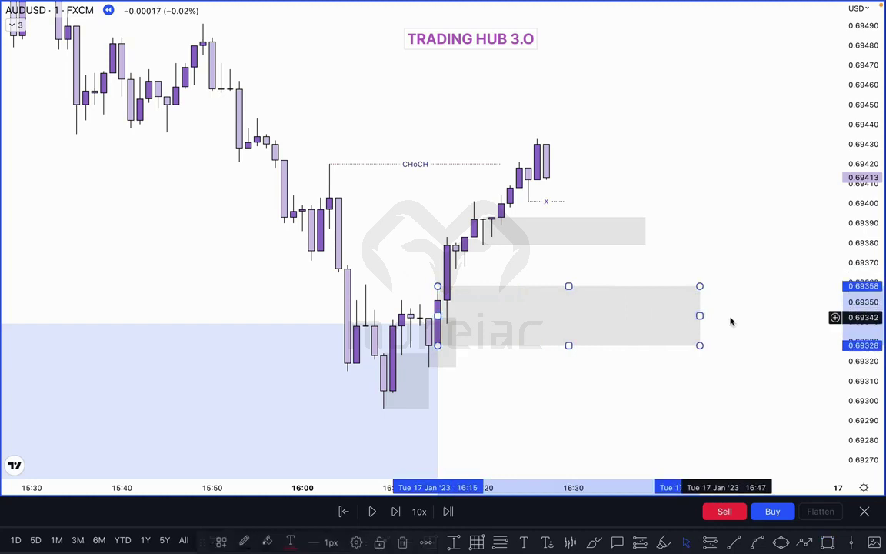
Draw a short dotted line along the 0.69323 low, from the 16:11 candle to the 16:14 candle
left_click(725, 322)
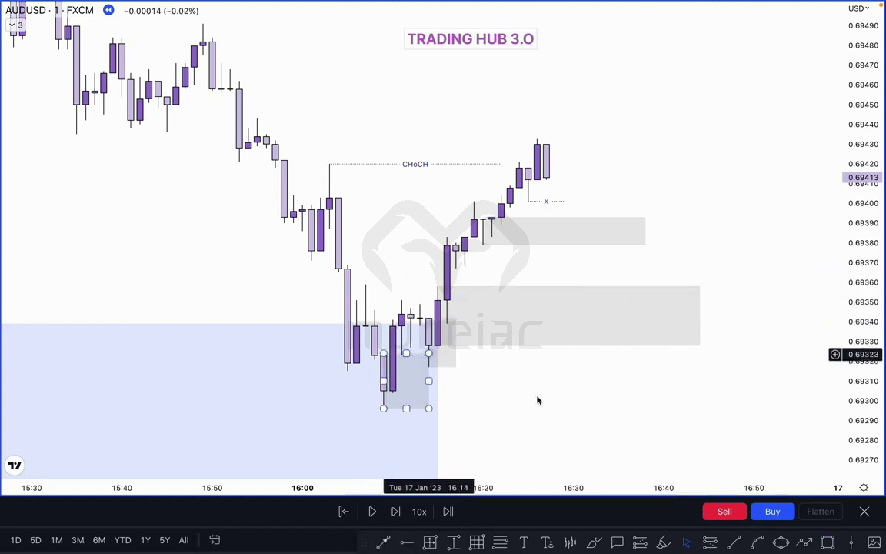
left_click(402, 355)
left_click(430, 356)
left_click(412, 286)
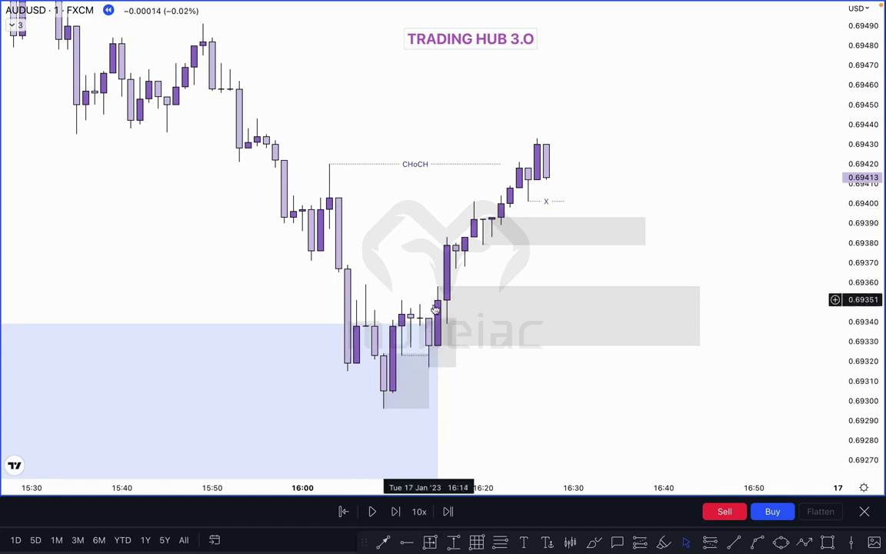
Brush four short horizontal marks at the highs and lows of the candles starting the rally, and undo them
left_click(593, 543)
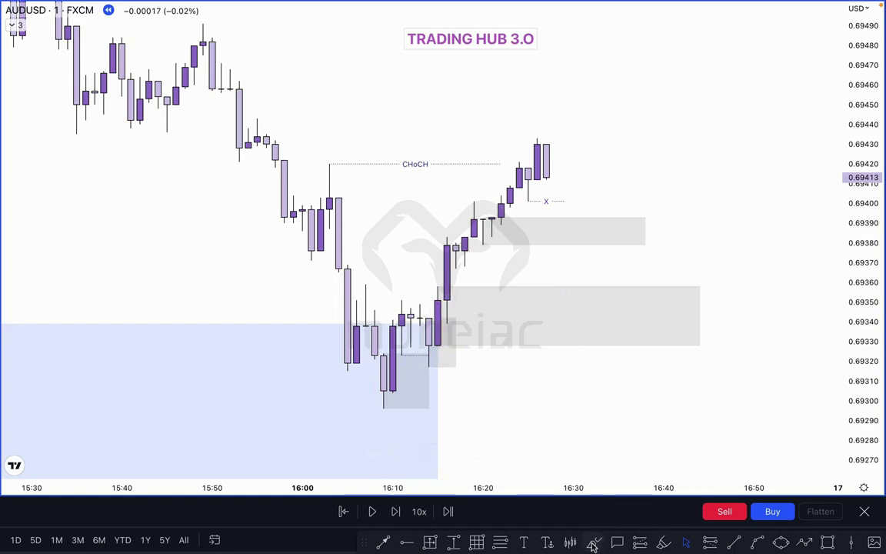
left_click_drag(414, 368, 457, 368)
left_click_drag(423, 317, 456, 315)
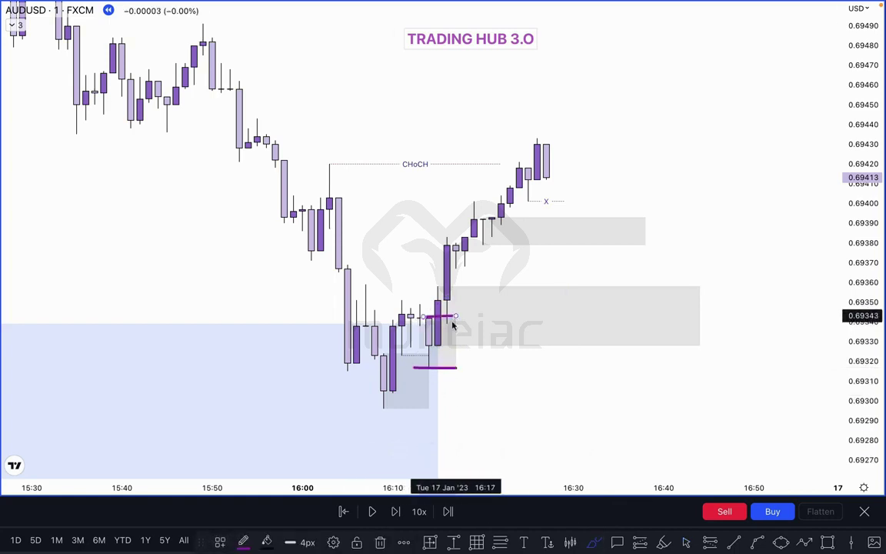
left_click_drag(430, 286, 465, 286)
left_click_drag(431, 341, 455, 341)
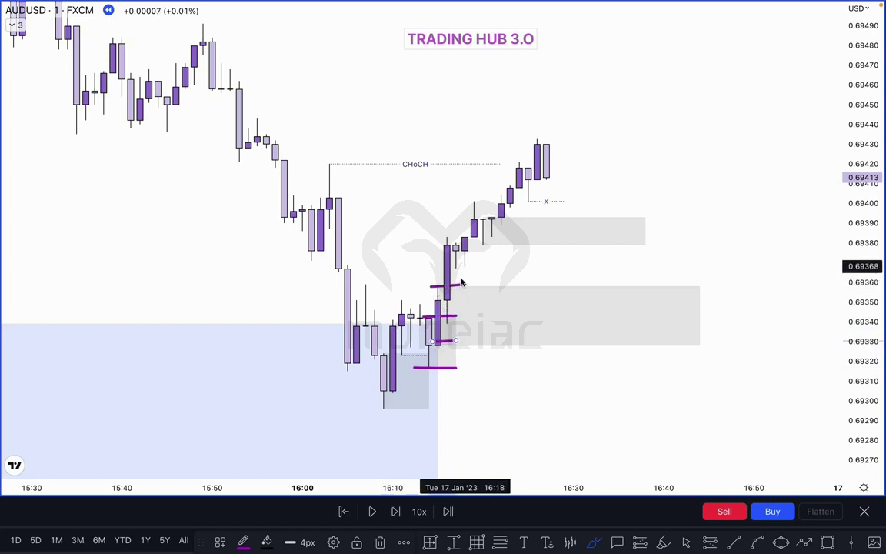
key("super+z")
key("super+z")
key("super+z")
Extend the lower grey zone to about 16:52 and resize the upper grey zone to end at about 16:34
left_click(698, 315)
left_click_drag(698, 315, 772, 316)
left_click_drag(646, 232, 707, 231)
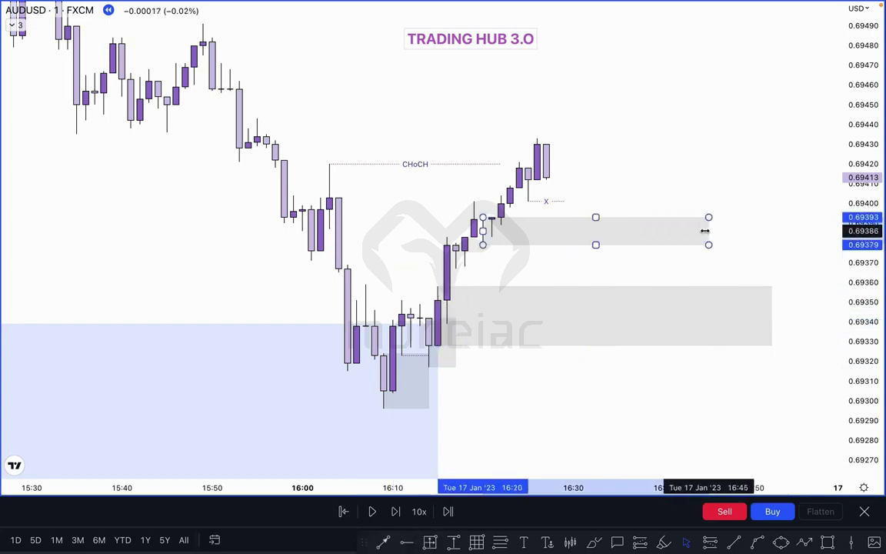
left_click(719, 202)
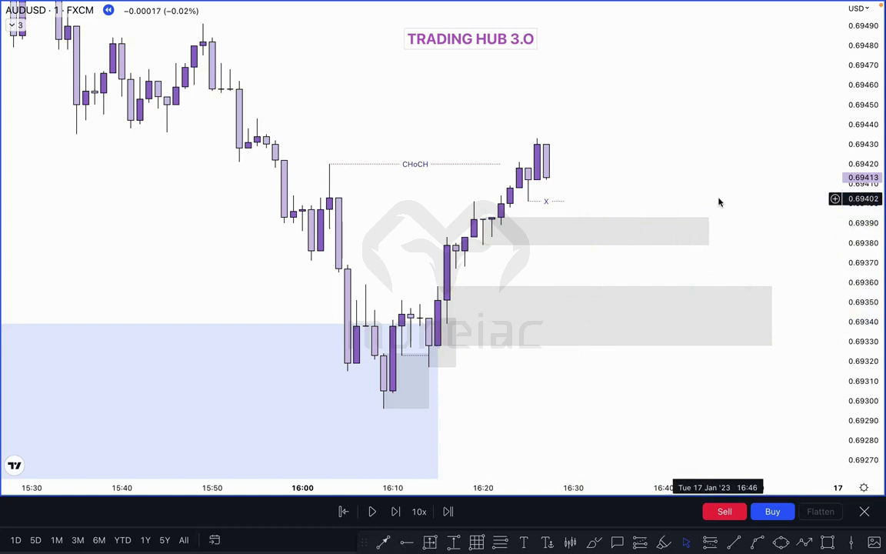
left_click_drag(720, 199, 486, 229)
left_click(520, 206)
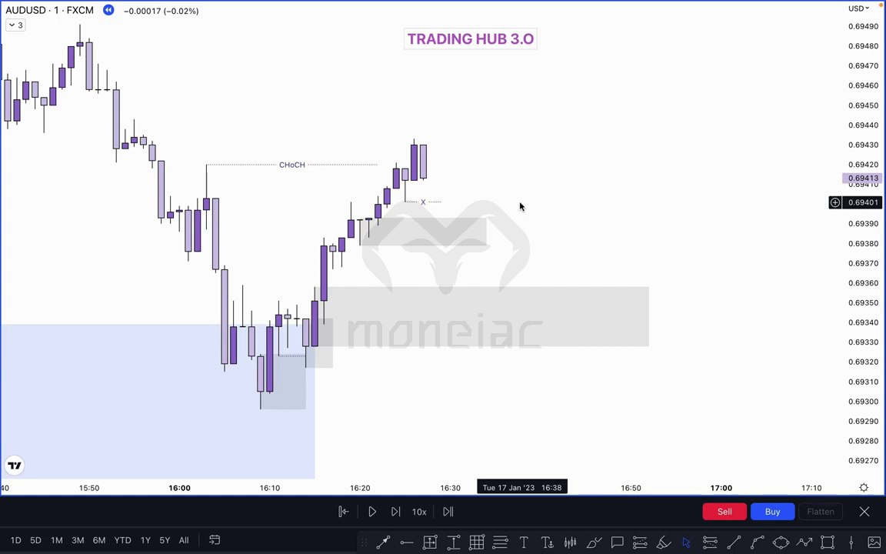
Try shortening the lower grey zone to the start of the rally and extending the upper one to about 16:38, and undo both changes
left_click(647, 288)
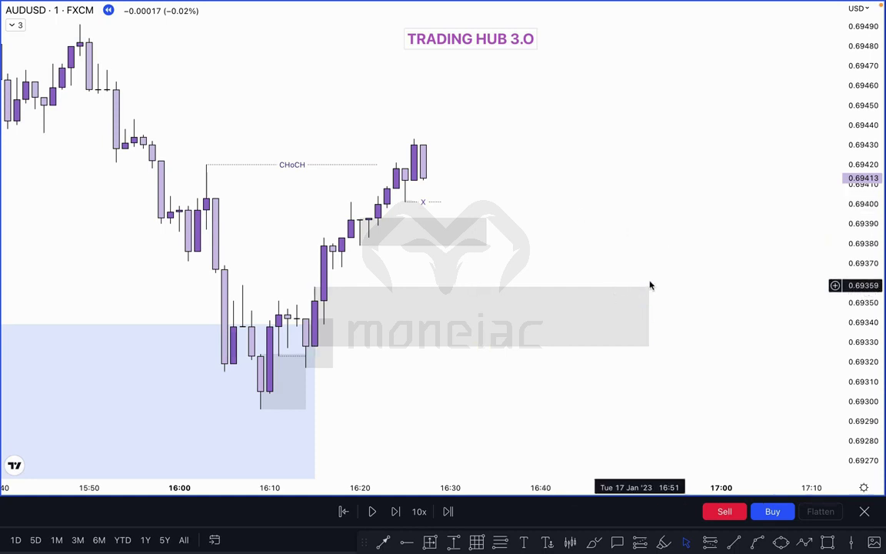
left_click_drag(649, 316, 332, 312)
left_click(579, 225)
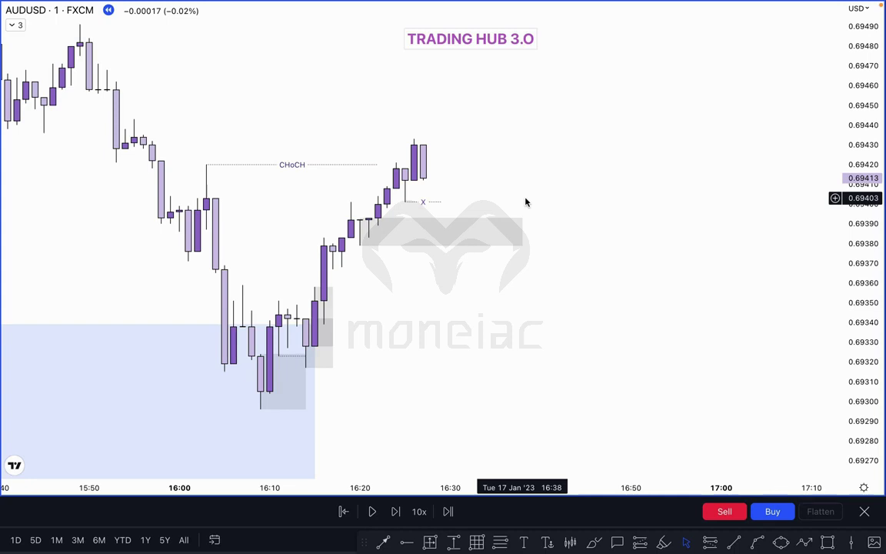
key("ctrl+z")
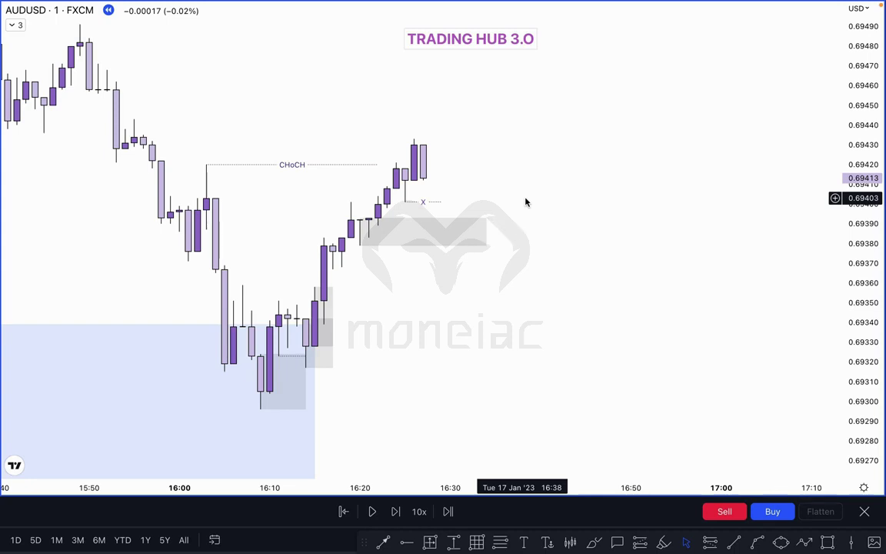
key("ctrl+z")
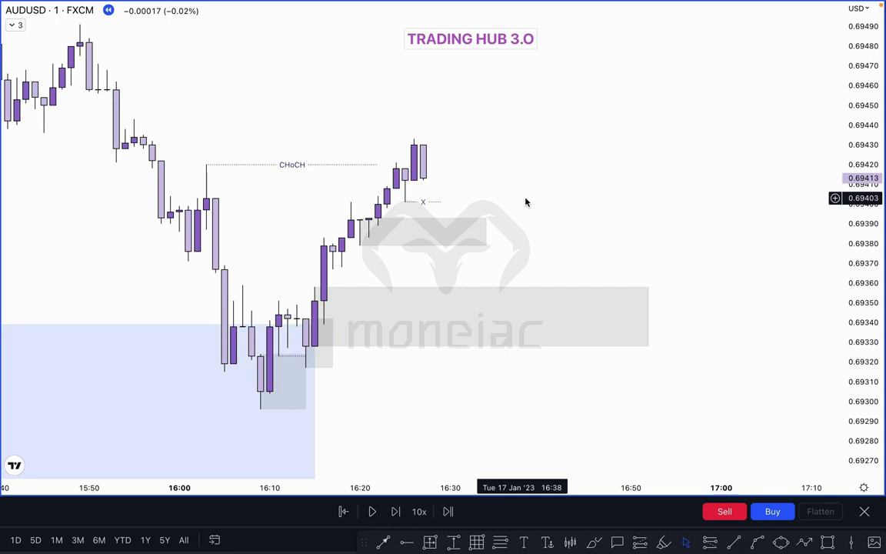
Extend the upper grey zone to end at about 16:36
left_click(483, 233)
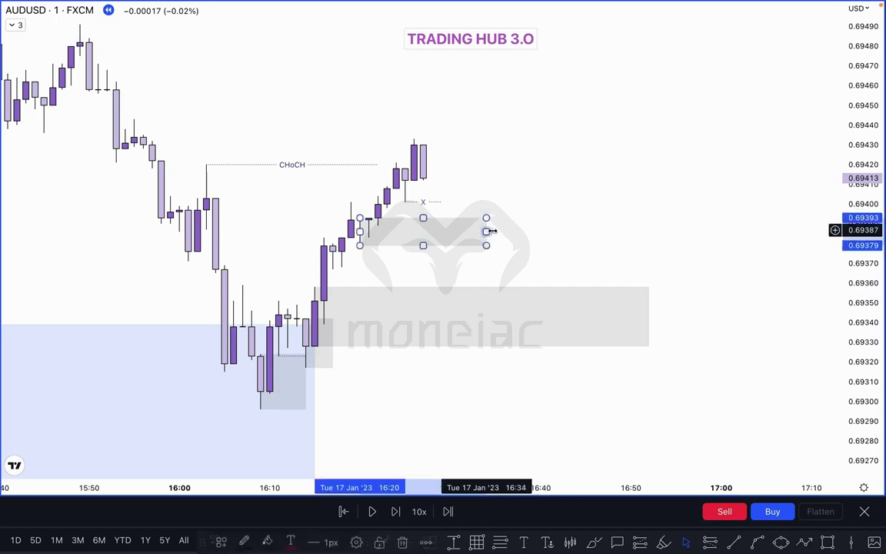
left_click_drag(486, 230, 505, 231)
left_click(564, 208)
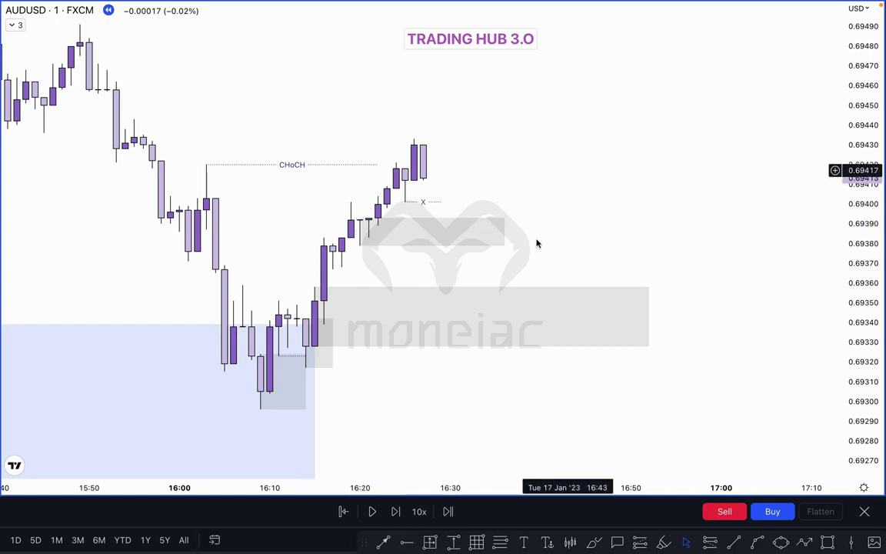
Brush a projected pullback from the last candle into the upper grey zone with its range lines, and undo the strokes
left_click(594, 542)
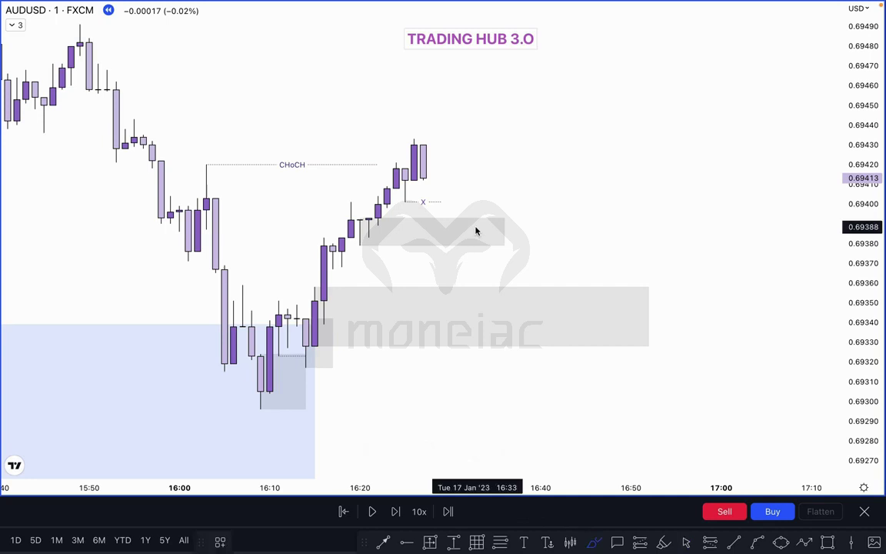
mouse_move(432, 157)
left_mouse_down()
mouse_move(444, 198)
mouse_move(478, 230)
mouse_move(487, 177)
mouse_move(499, 196)
mouse_move(505, 157)
left_mouse_up()
mouse_move(459, 187)
left_mouse_down()
mouse_move(492, 180)
mouse_move(511, 189)
mouse_move(515, 223)
left_mouse_up()
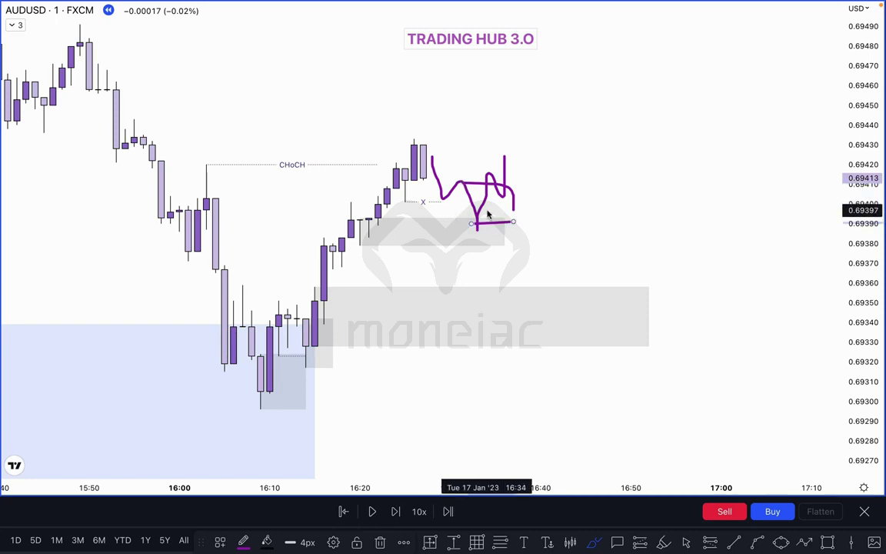
key("ctrl+z")
key("ctrl+z")
key("ctrl+z")
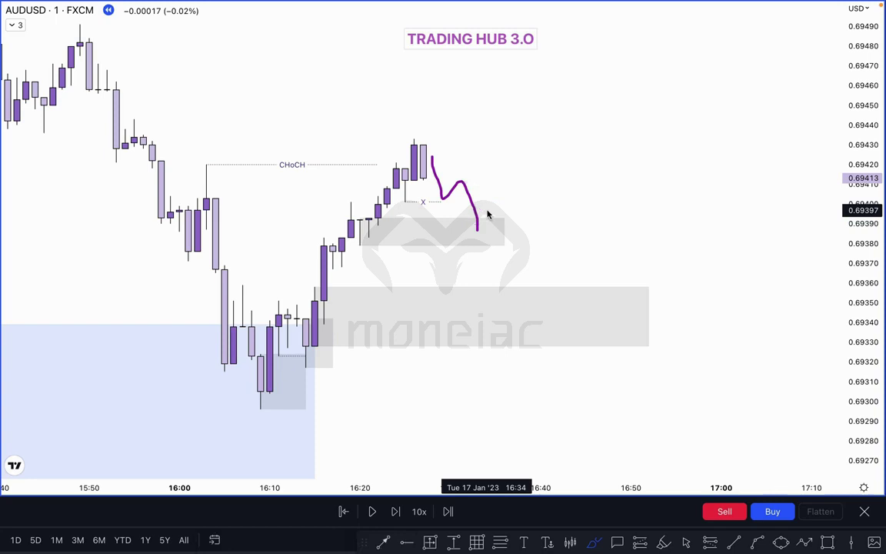
key("ctrl+z")
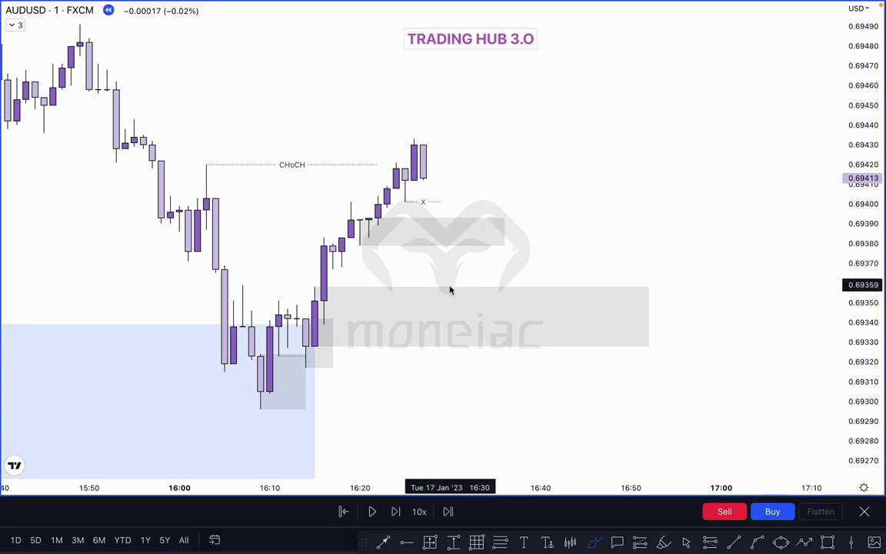
Brush short horizontal marks on the lower grey zone's upper edge and inside the upper grey zone, and undo them
left_click_drag(454, 286, 514, 286)
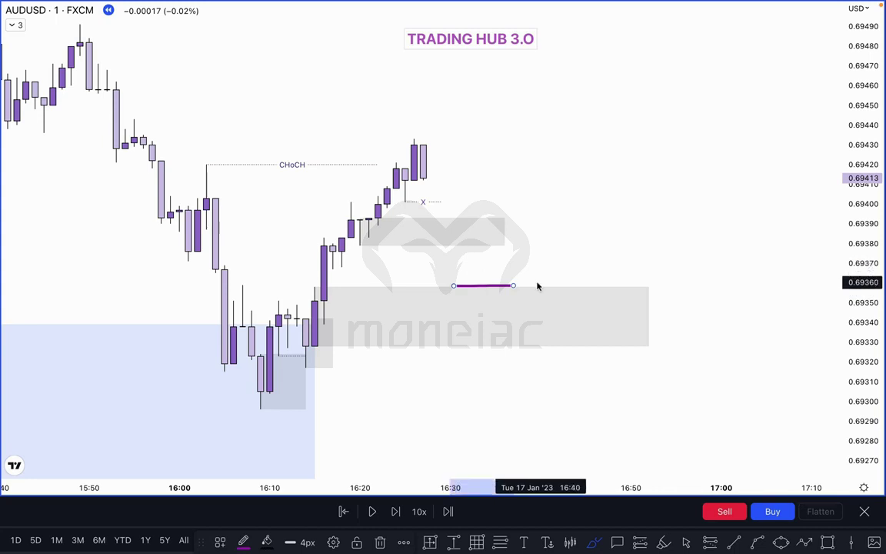
left_click_drag(462, 231, 496, 229)
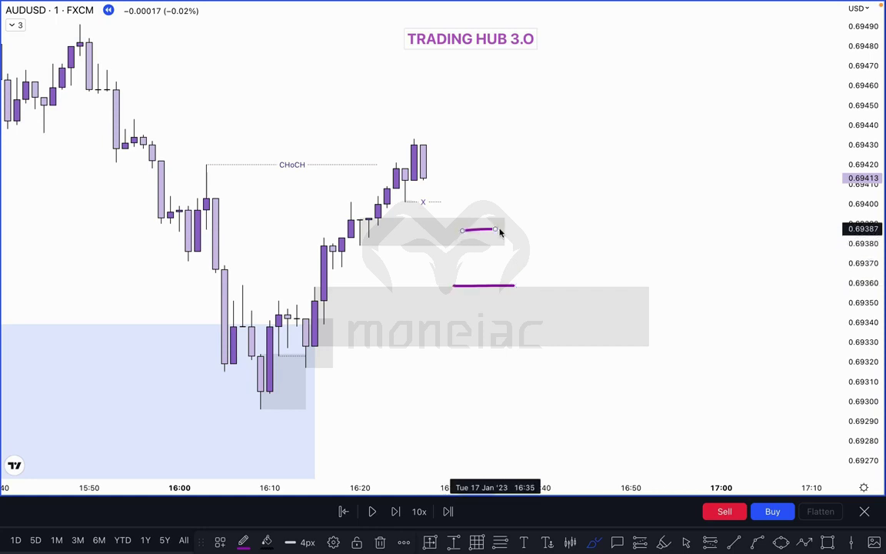
key("super+z")
key("super+z")
Brush a projected path down to the lower grey zone, its range lines and a rally to about 0.69452, and undo all strokes
mouse_move(422, 148)
left_mouse_down()
mouse_move(431, 192)
mouse_move(514, 229)
mouse_move(578, 305)
mouse_move(595, 210)
left_mouse_up()
mouse_move(544, 232)
left_mouse_down()
mouse_move(613, 229)
mouse_move(632, 290)
left_mouse_up()
left_click_drag(544, 288, 622, 288)
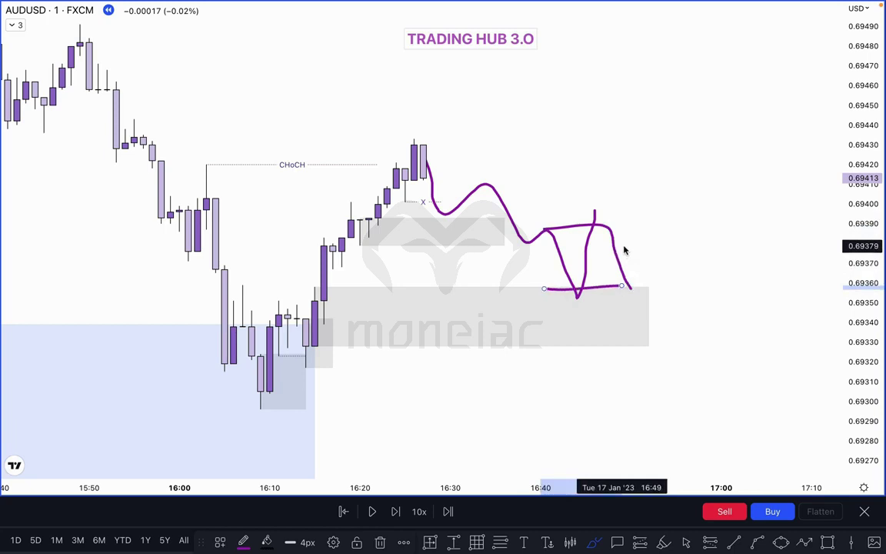
left_click_drag(631, 286, 687, 104)
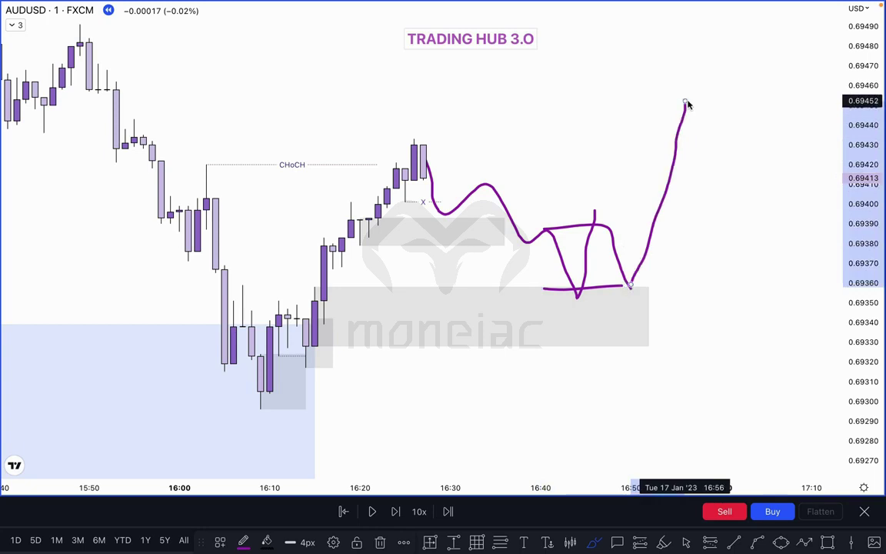
key("ctrl+z")
key("ctrl+z")
key("ctrl+z")
key("ctrl+z")
key("ctrl+z")
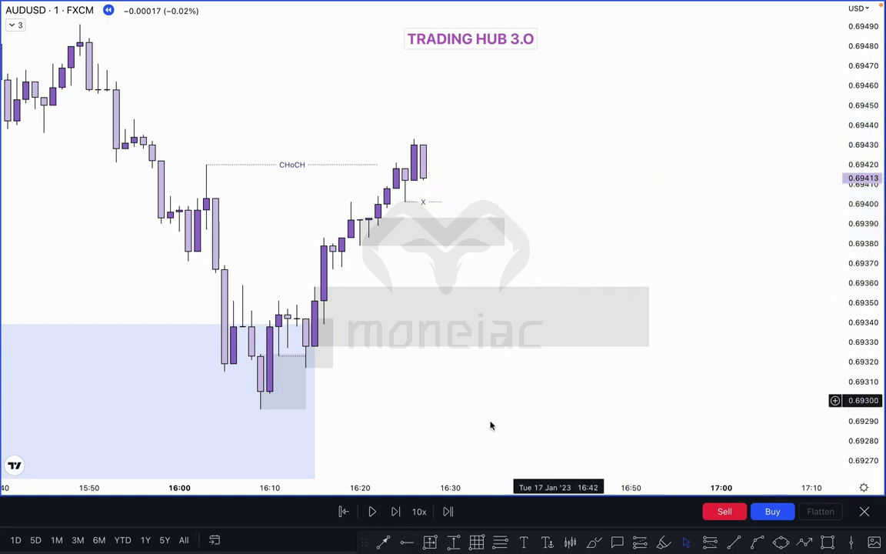
Advance the chart replay by three candles to 16:30
left_click(396, 512)
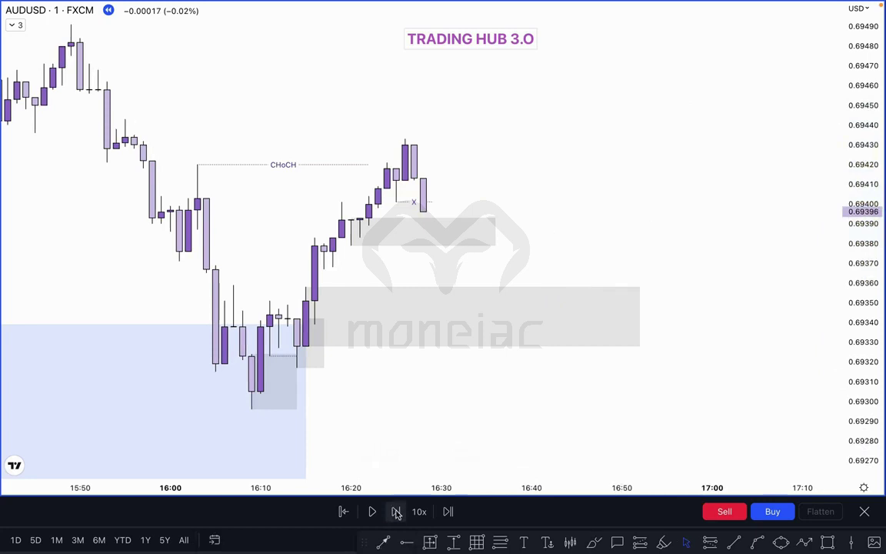
left_click(396, 512)
left_click(396, 512)
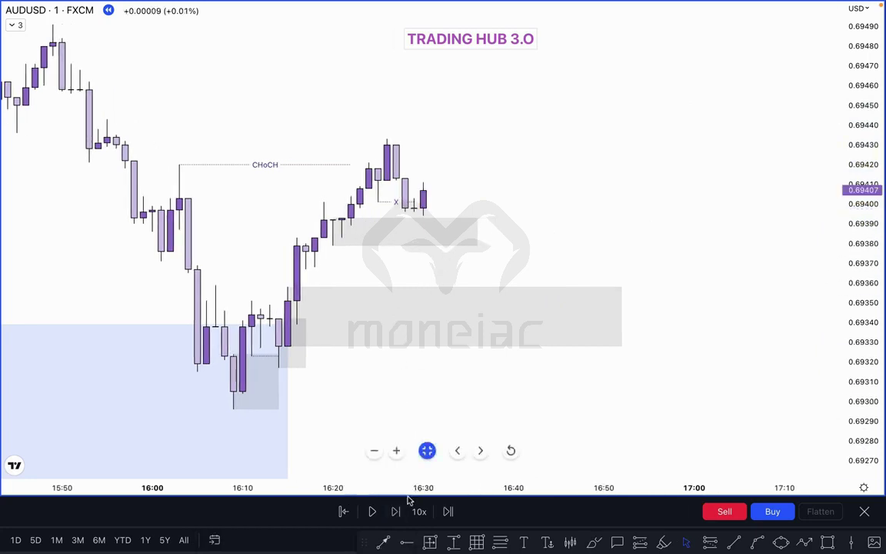
Shorten the upper grey zone by one candle to end at about 16:35
left_click(428, 244)
mouse_move(477, 232)
left_mouse_down()
mouse_move(439, 231)
mouse_move(468, 231)
left_mouse_up()
left_click(508, 238)
Advance the chart replay by four candles to 16:34
left_click(396, 510)
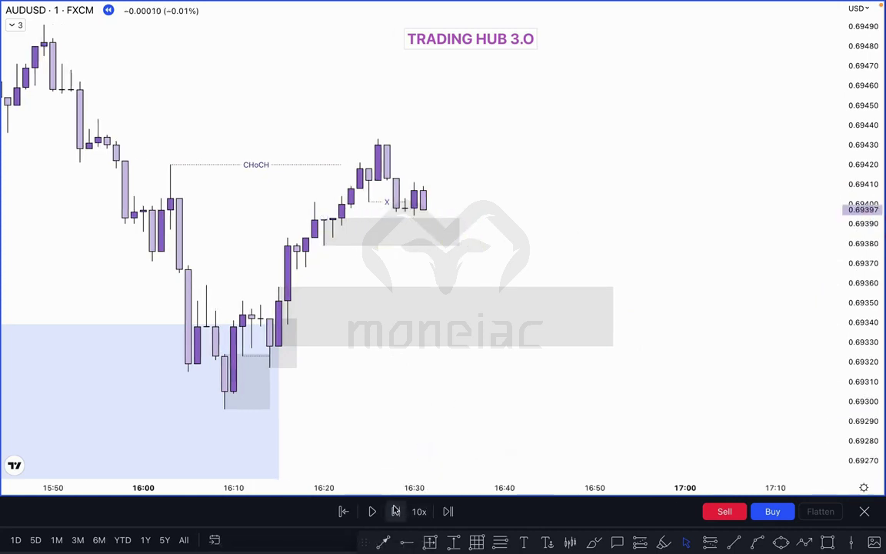
left_click(396, 510)
left_click(396, 511)
left_click(397, 511)
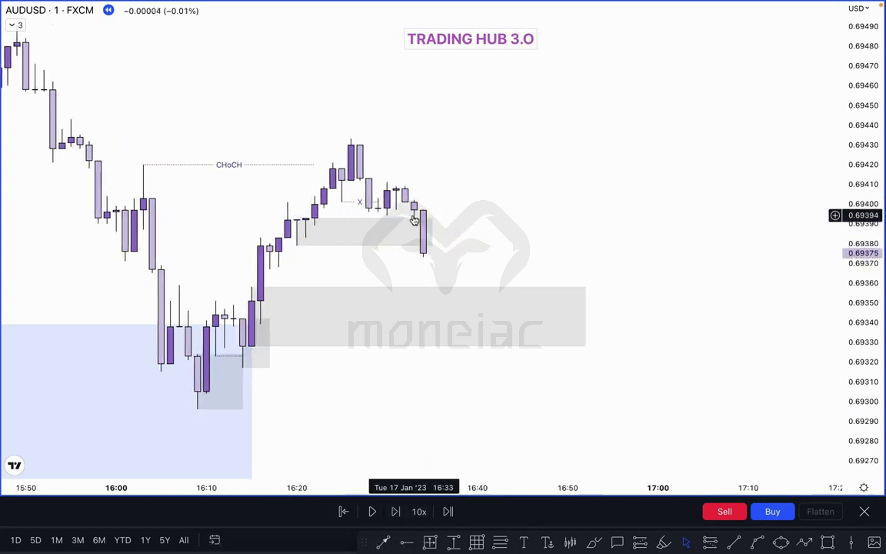
Shorten the upper grey zone to end at about 16:31 and the X line to end at about 16:27
left_click(480, 208)
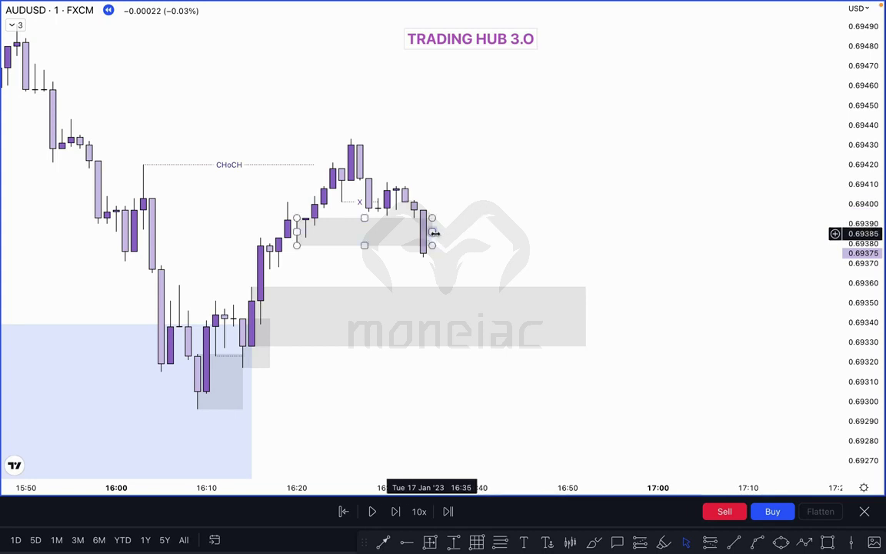
left_click_drag(432, 232, 397, 232)
left_click_drag(377, 202, 361, 203)
left_click(448, 172)
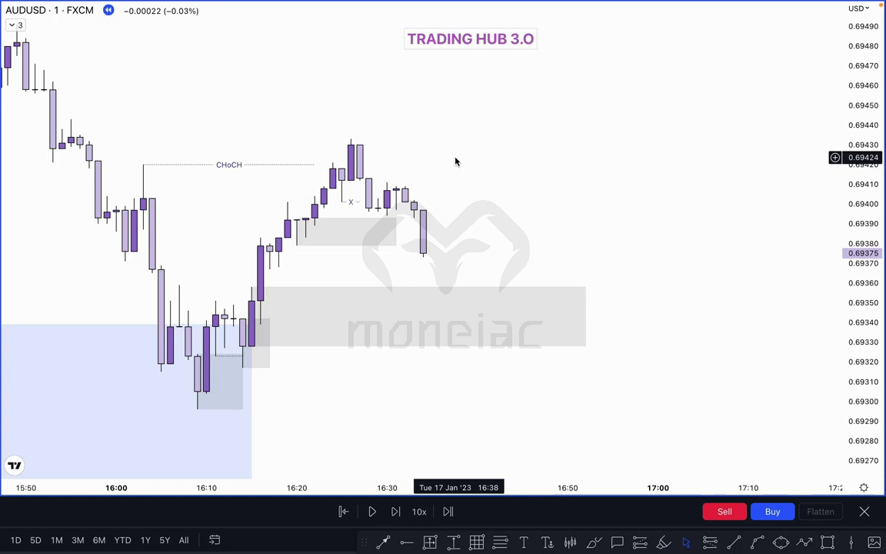
Brush horizontal marks at the high and low of the 16:29 candle, and remove them
left_click(595, 542)
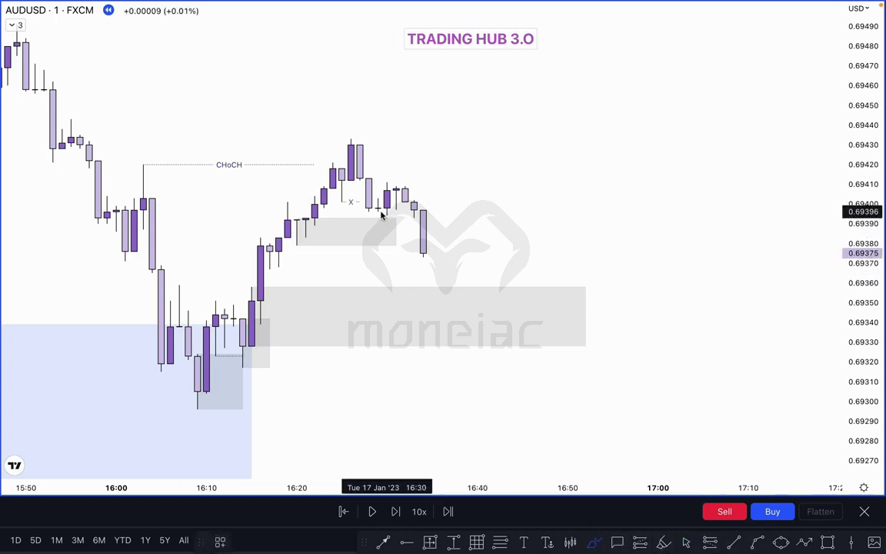
left_click_drag(382, 215, 386, 211)
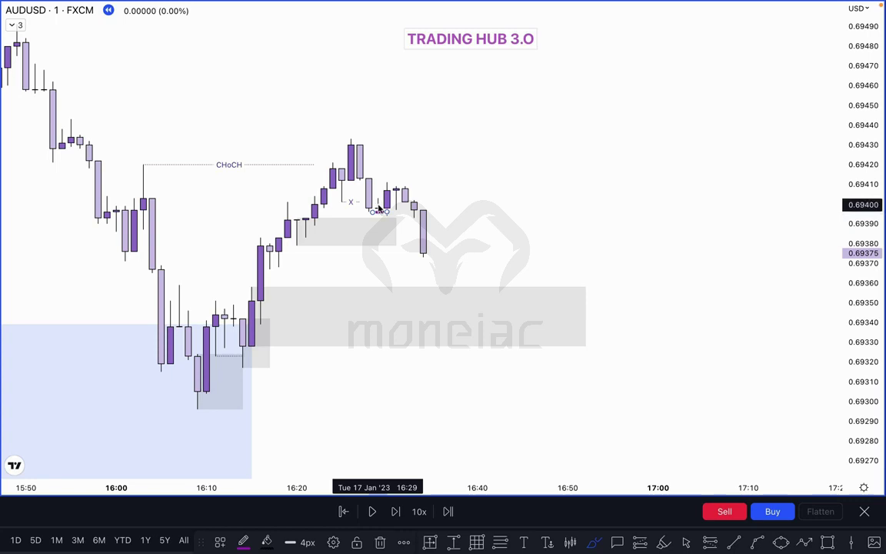
mouse_move(372, 198)
left_mouse_down()
mouse_move(415, 198)
mouse_move(409, 212)
left_mouse_up()
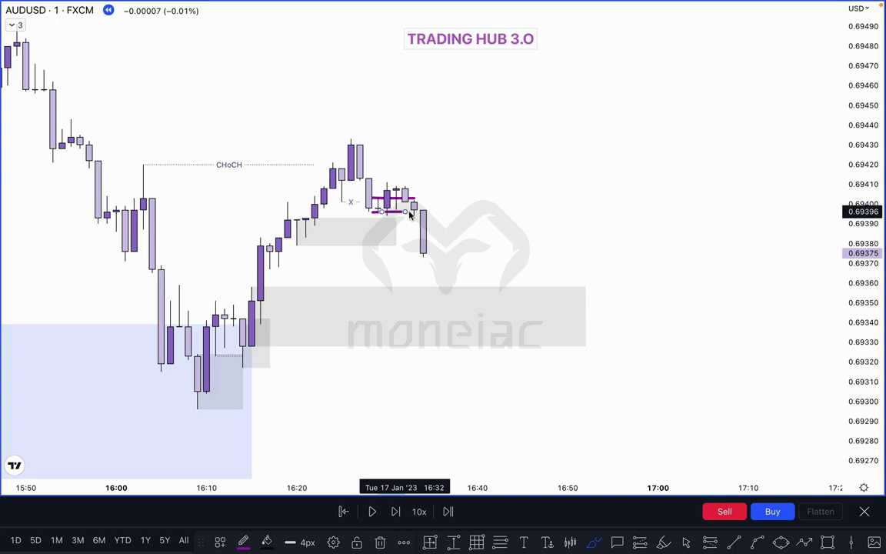
key("Delete")
key("super+z")
key("Escape")
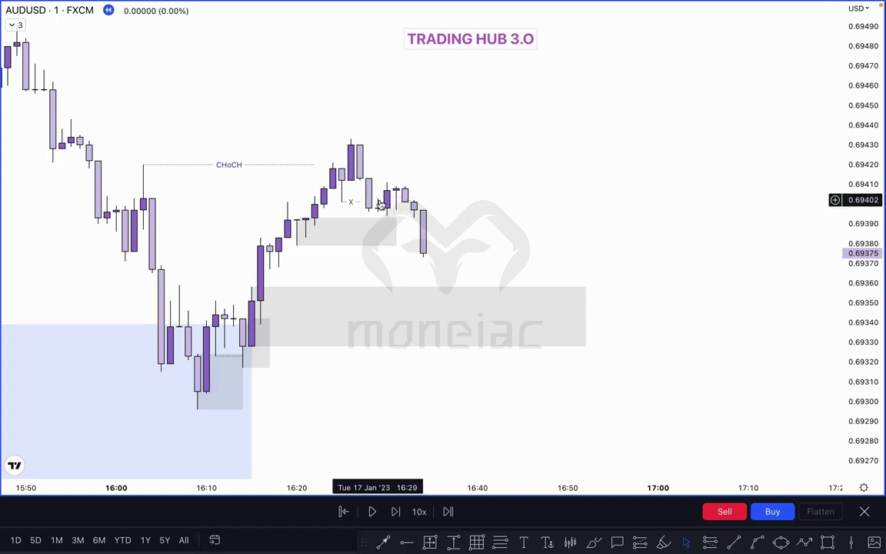
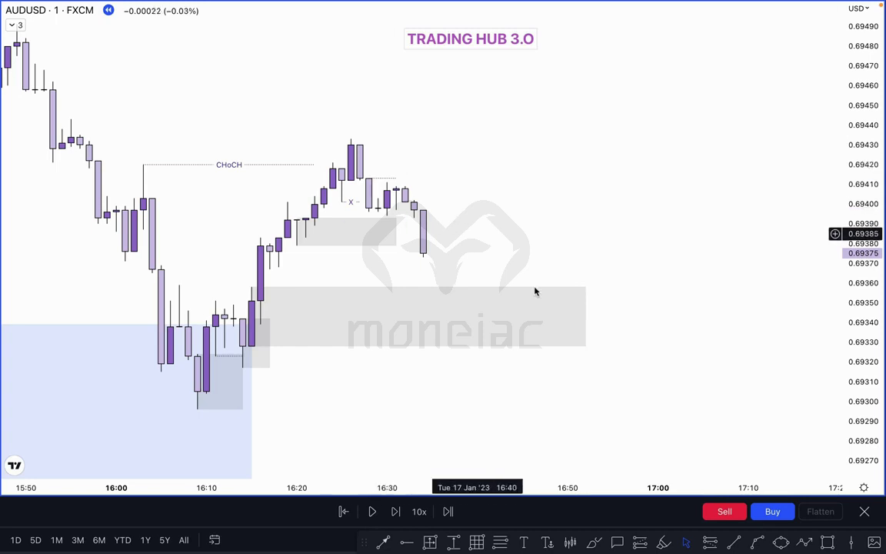
Shorten the lower grey zone by one candle to end at about 16:51
left_click_drag(585, 316, 576, 314)
left_click(653, 276)
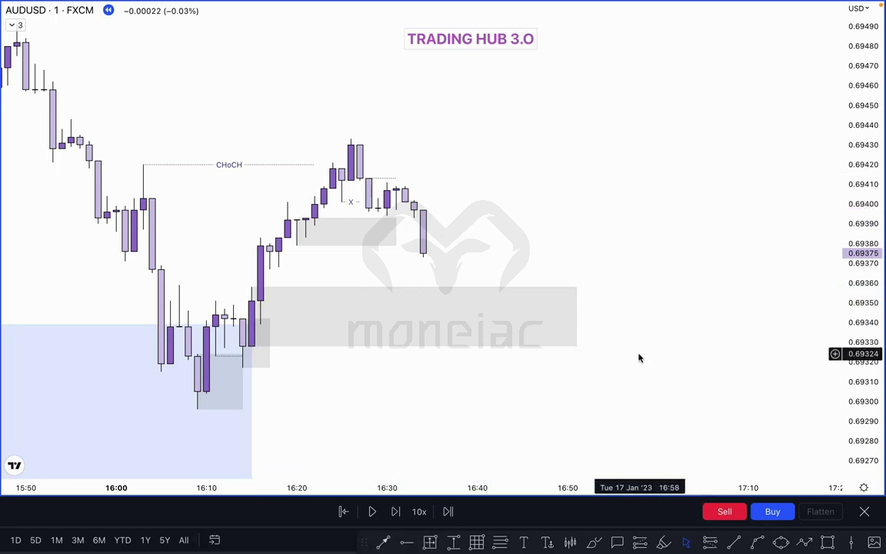
Advance the chart replay to 16:43 and shorten the lower grey zone to end at the 16:43 candle
left_click(400, 513)
left_click(400, 512)
left_click(400, 512)
left_click(400, 512)
left_click_drag(497, 315, 425, 304)
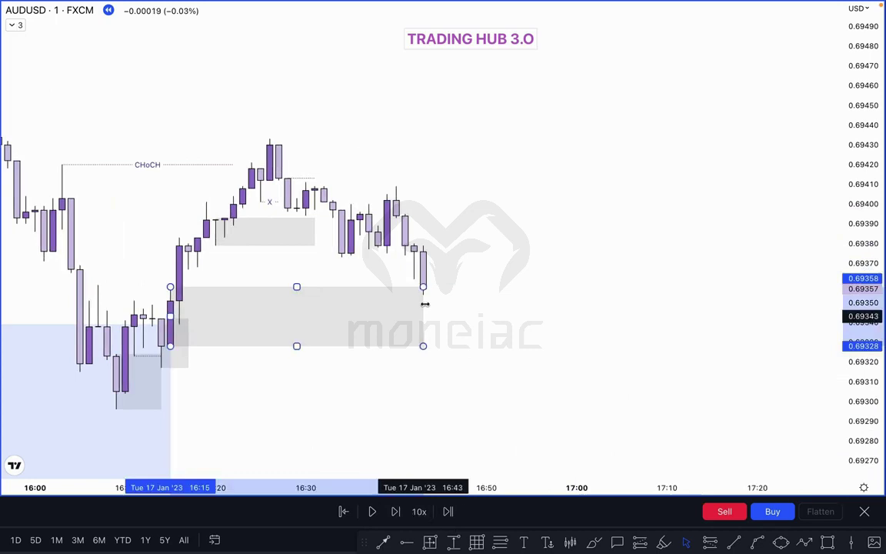
left_click(488, 294)
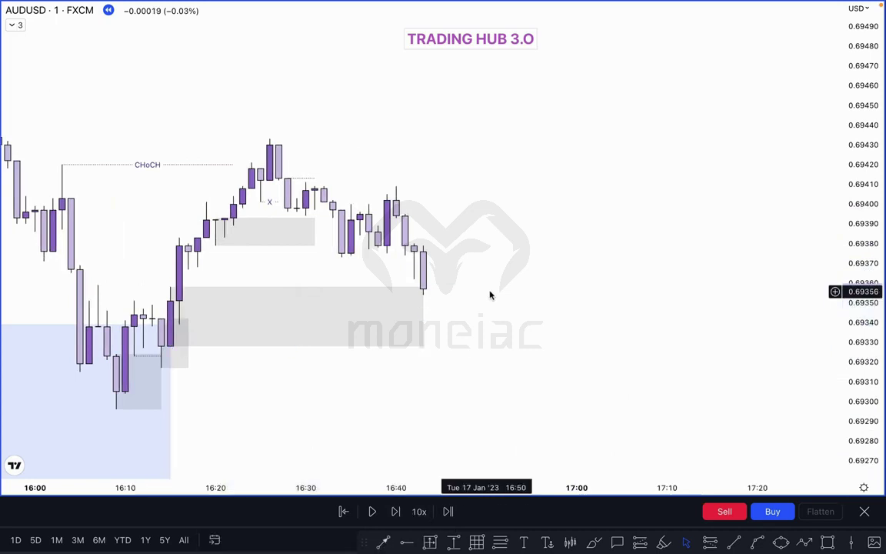
Place a long position at the 16:43 candle with its entry at 0.69358 on the lower grey zone's upper edge
left_click_drag(489, 295, 574, 293)
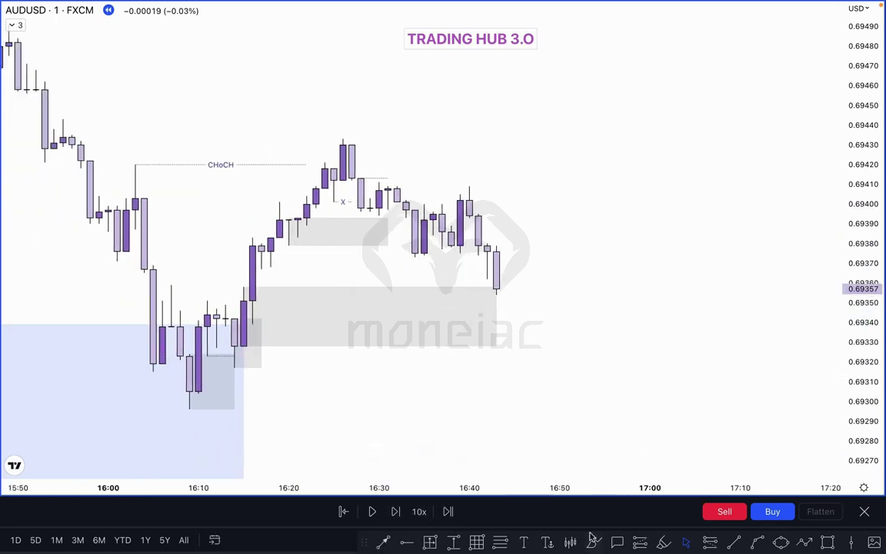
left_click(633, 543)
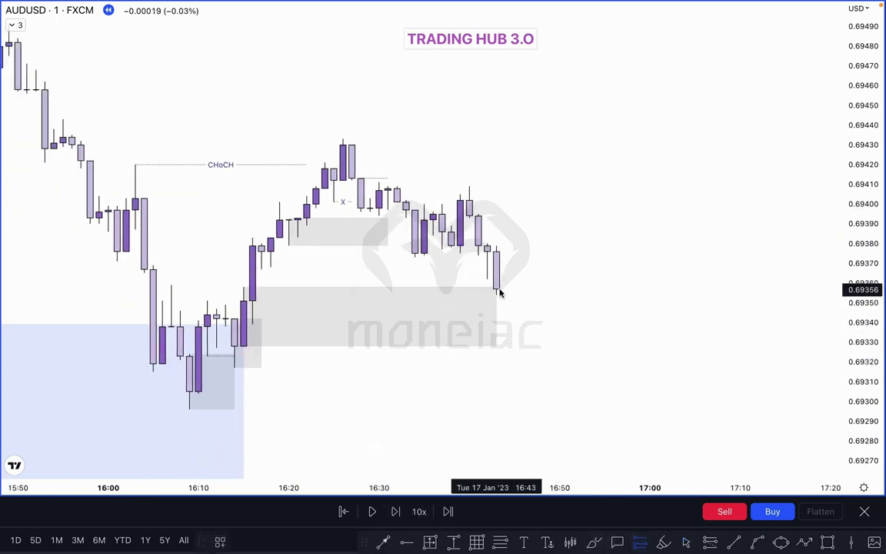
left_click(497, 288)
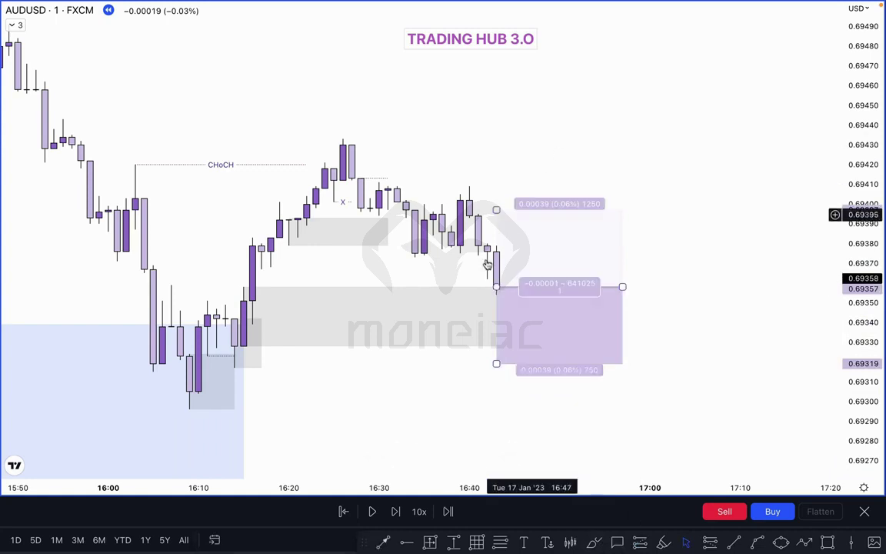
Brush temporary marks under the 16:14 low and along the rally that follows it
left_click(594, 543)
mouse_move(229, 367)
left_mouse_down()
mouse_move(242, 375)
mouse_move(271, 367)
left_mouse_up()
mouse_move(201, 296)
left_mouse_down()
mouse_move(240, 363)
mouse_move(268, 231)
left_mouse_up()
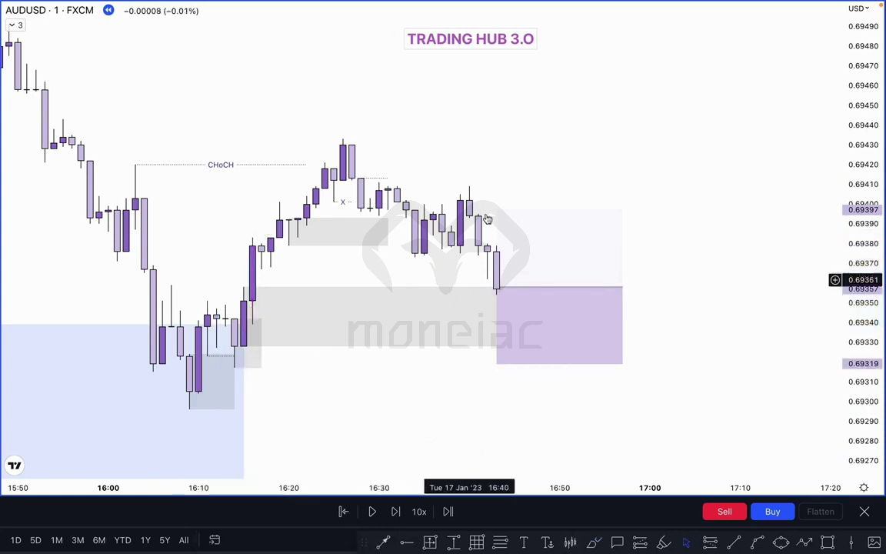
Raise the long position's stop to 0.69327, just below the lower grey zone
left_click(514, 341)
left_click_drag(496, 363, 484, 348)
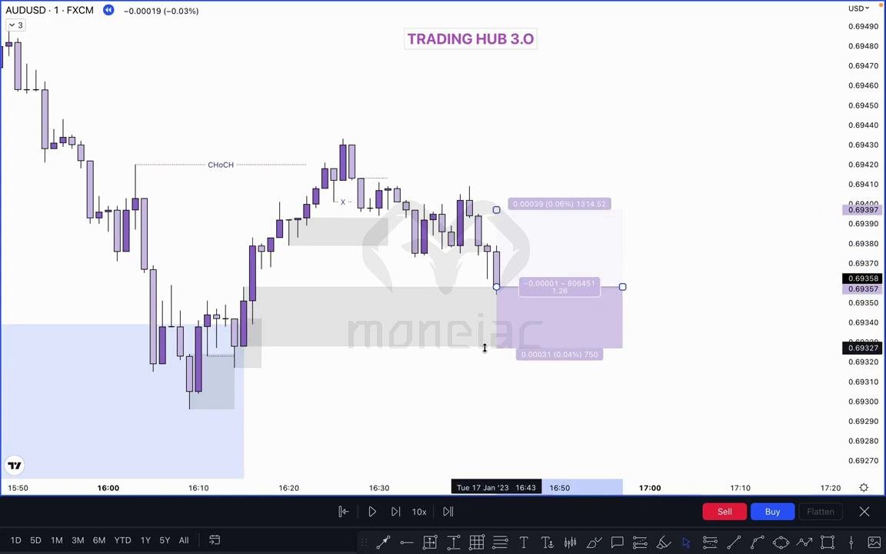
left_click_drag(485, 348, 486, 347)
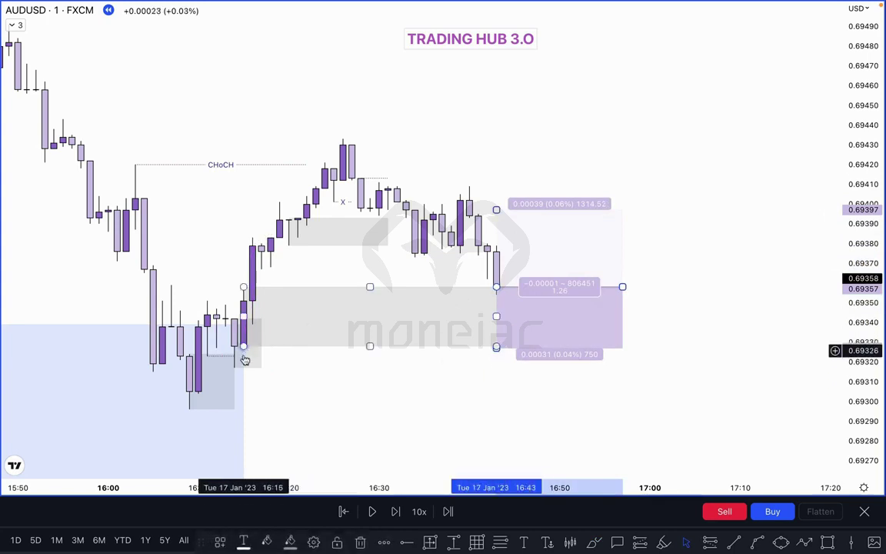
Set the long position's stop to 0.69316, just below the low of the 16:14 candle
left_click_drag(496, 348, 243, 371)
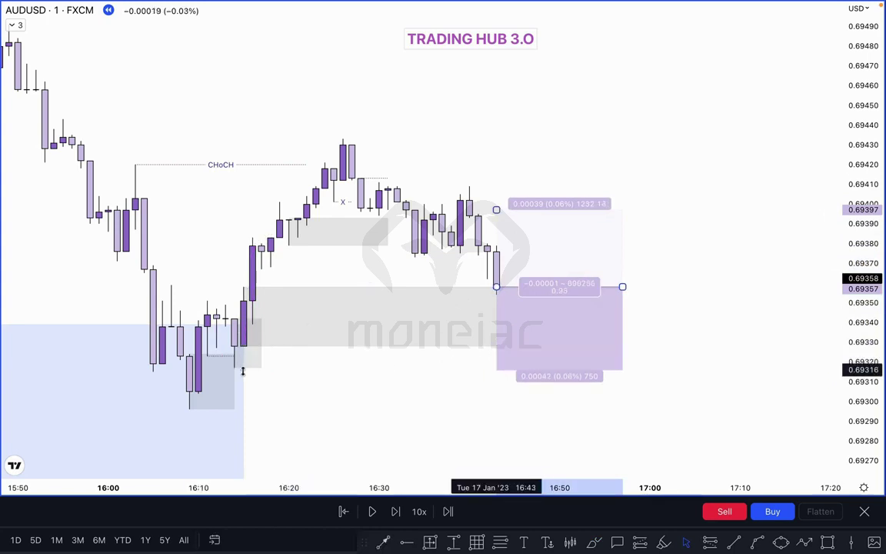
left_click(234, 365)
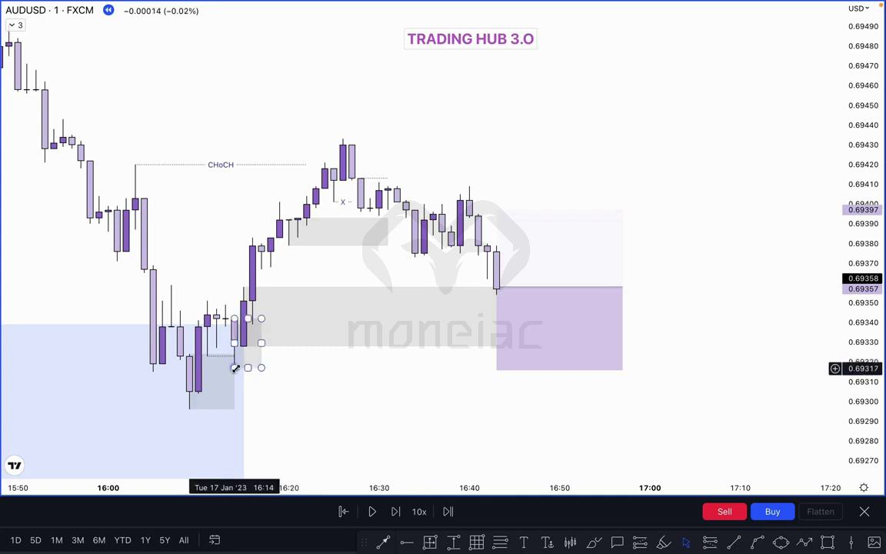
left_click(511, 255)
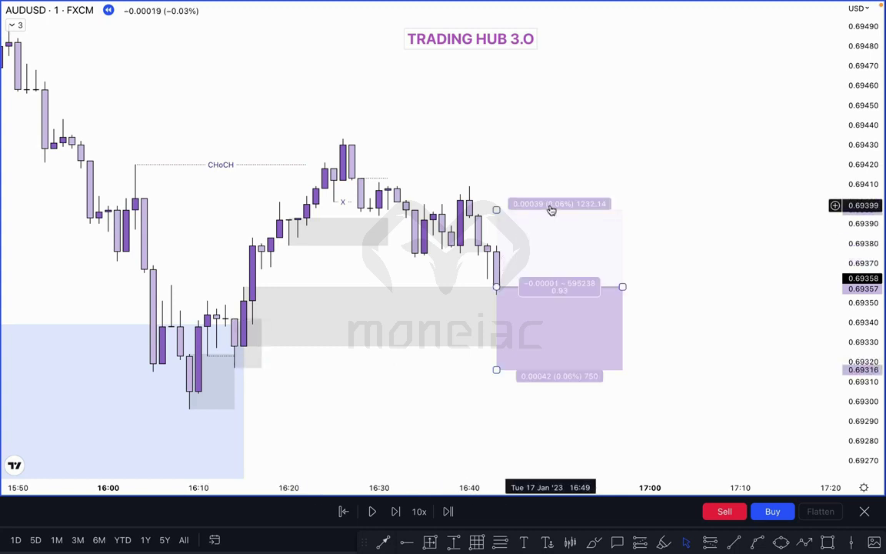
left_click(604, 152)
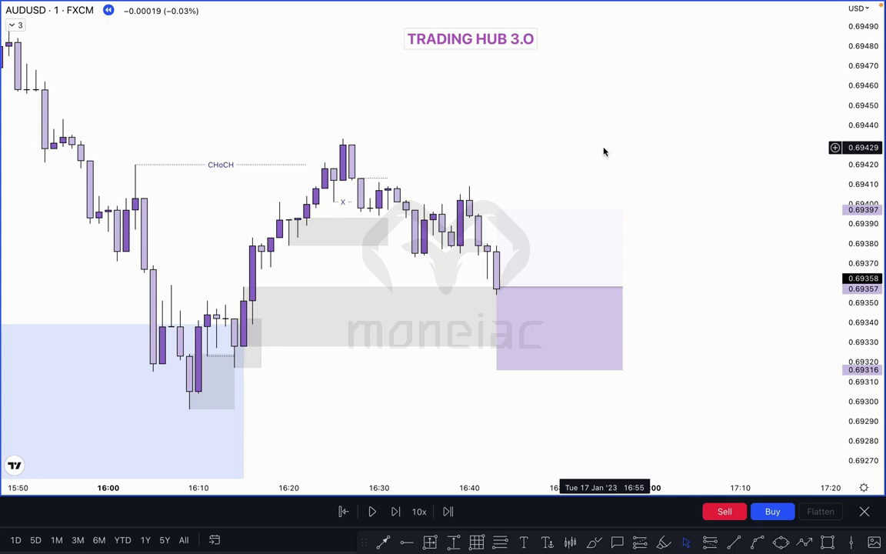
Draw a horizontal line from the 13:47 high at 0.69729 to 16:49 and set the long position's target just below it
scroll(464, 233, "down", 5)
left_click_drag(464, 233, 340, 312)
scroll(340, 312, "down", 2)
left_click_drag(879, 90, 672, 163)
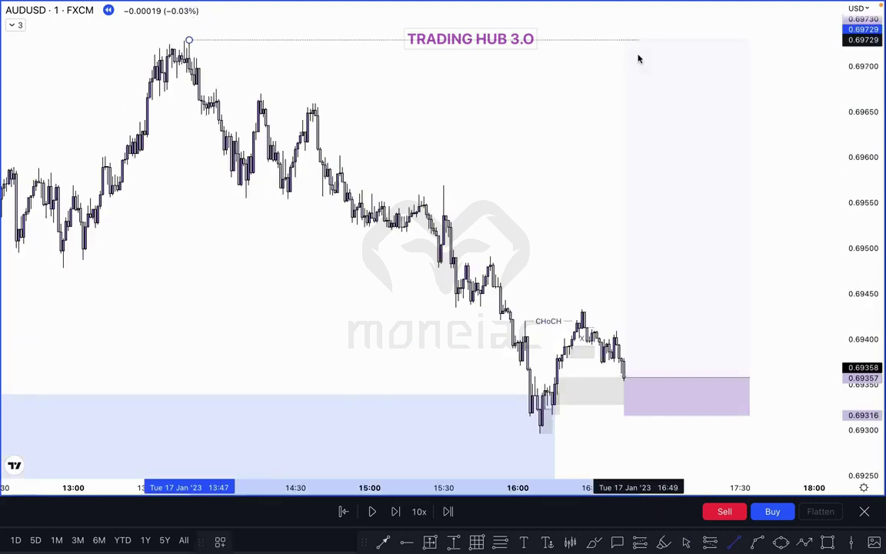
left_click(637, 59)
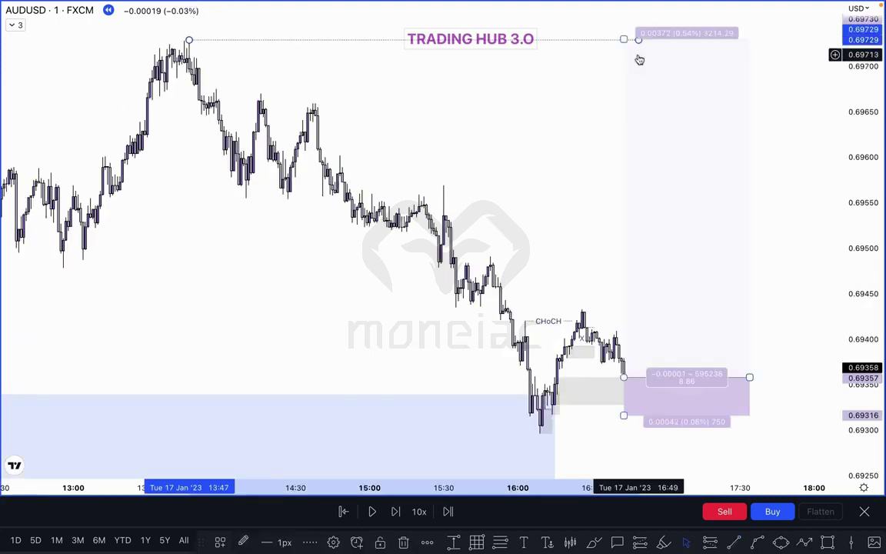
left_click(621, 43)
left_click_drag(624, 39, 619, 42)
Tighten the long position's stop to 0.69327, and return it to 0.69316
left_click_drag(581, 259, 500, 187)
left_click_drag(542, 344, 539, 335)
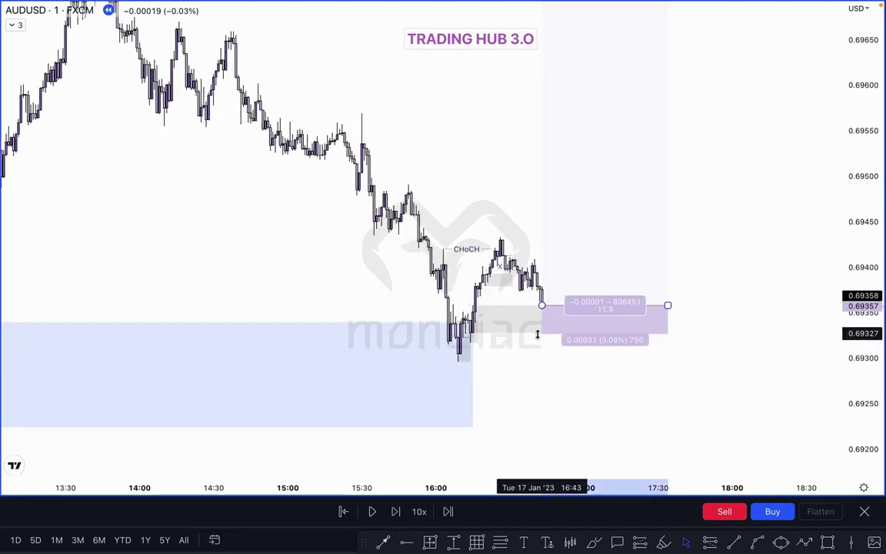
left_click(593, 316)
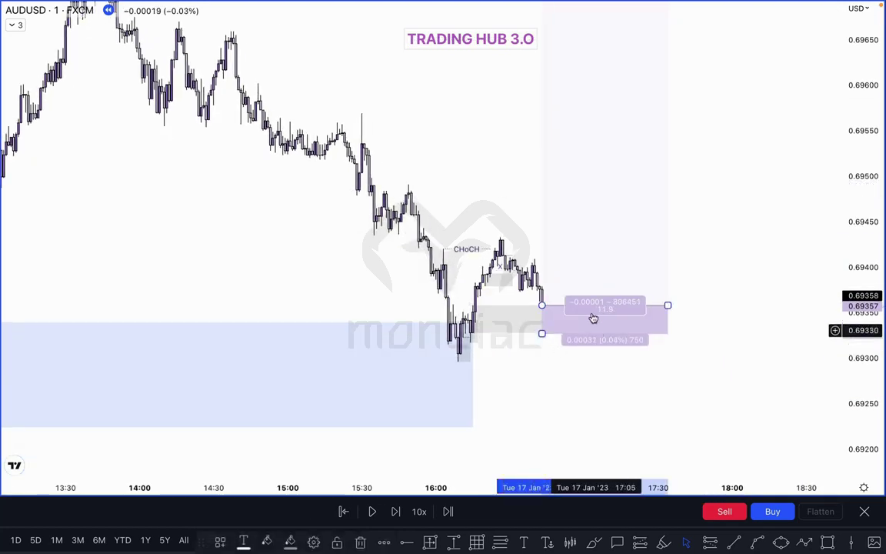
left_click(694, 288)
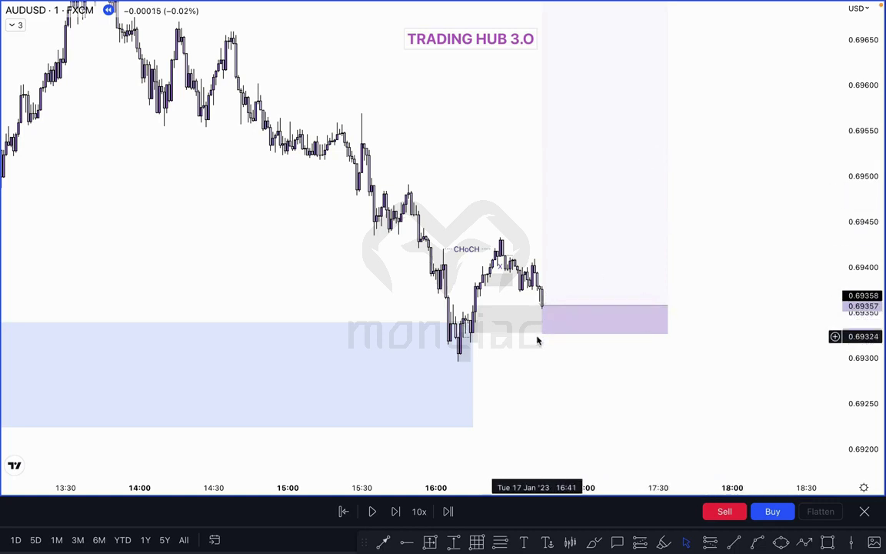
left_click_drag(541, 333, 502, 343)
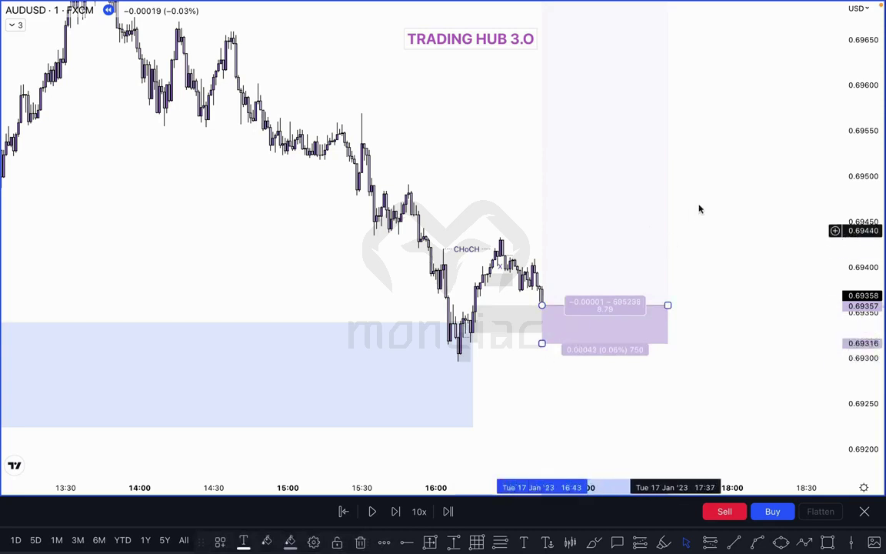
Draw a horizontal line from the low of the 16:14 candle to about 16:45, and advance the chart replay to 17:09
scroll(697, 207, "up", 5)
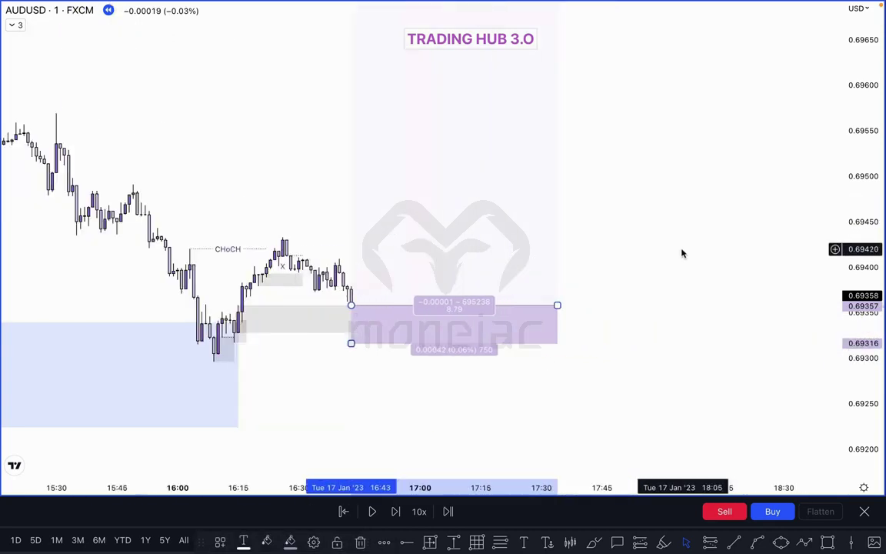
left_click_drag(848, 285, 848, 135)
left_click_drag(648, 222, 717, 213)
left_click_drag(316, 157, 464, 149)
scroll(424, 146, "up", 2)
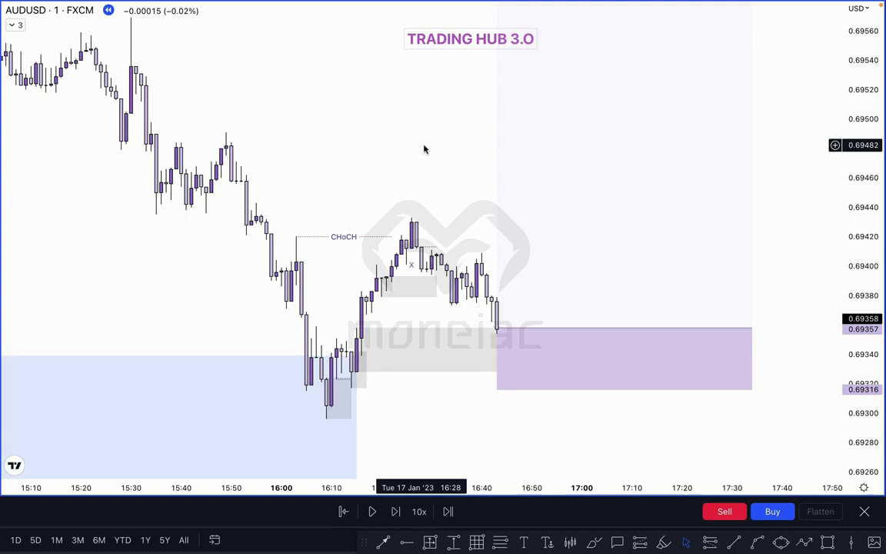
scroll(424, 154, "up", 1)
left_click_drag(353, 153, 379, 146)
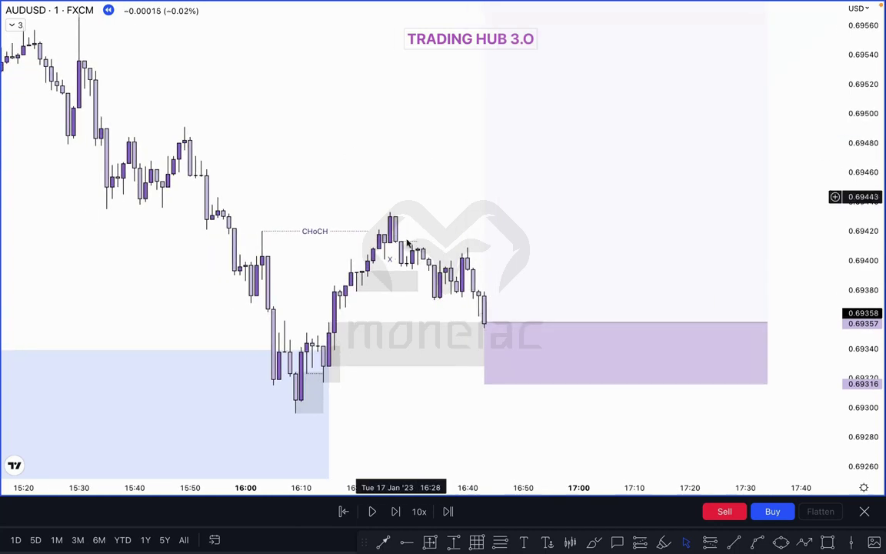
left_click(737, 545)
left_click(324, 383)
left_click(495, 383)
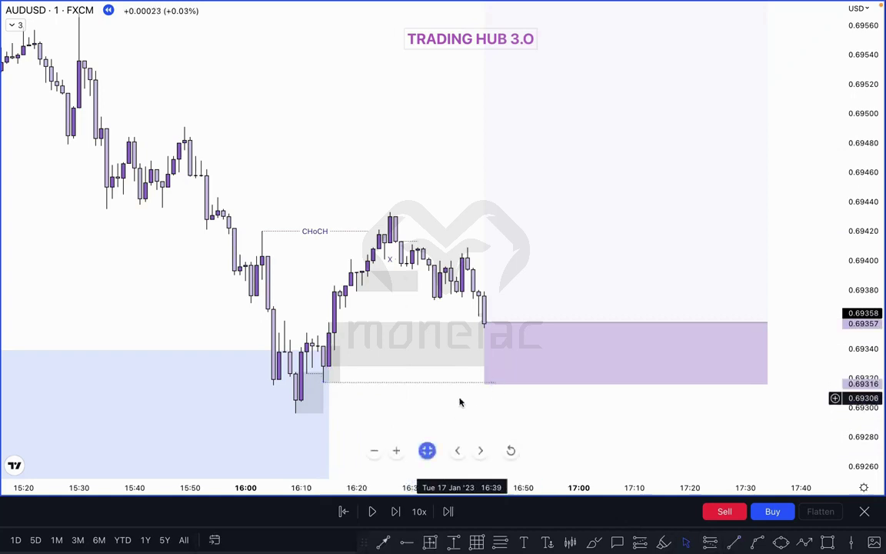
left_click(394, 510)
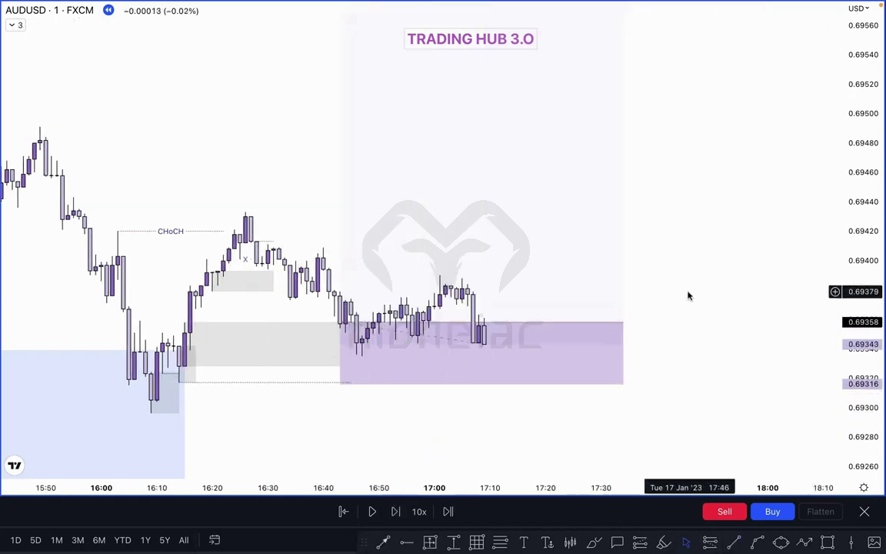
Brush marks at the entry level, under the 16:47 low and above it towards 16:54, and remove them
left_click(593, 541)
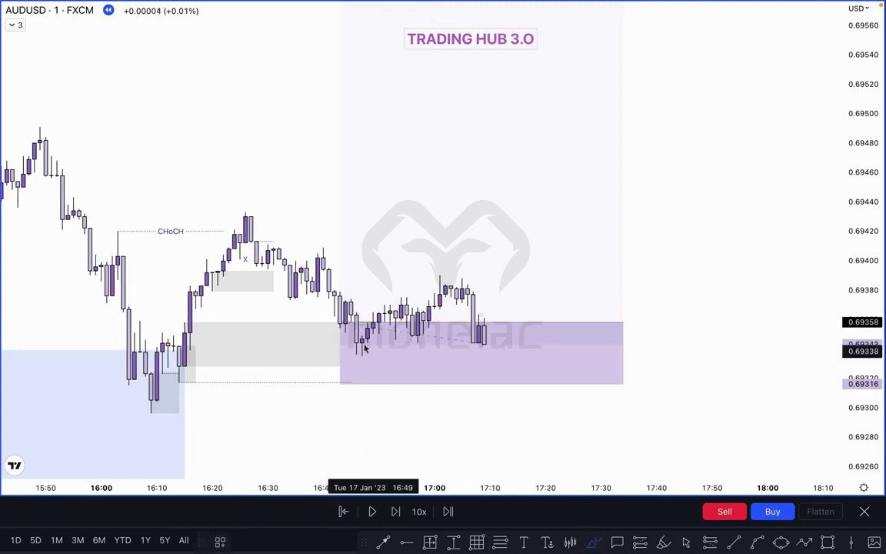
left_click_drag(321, 322, 362, 322)
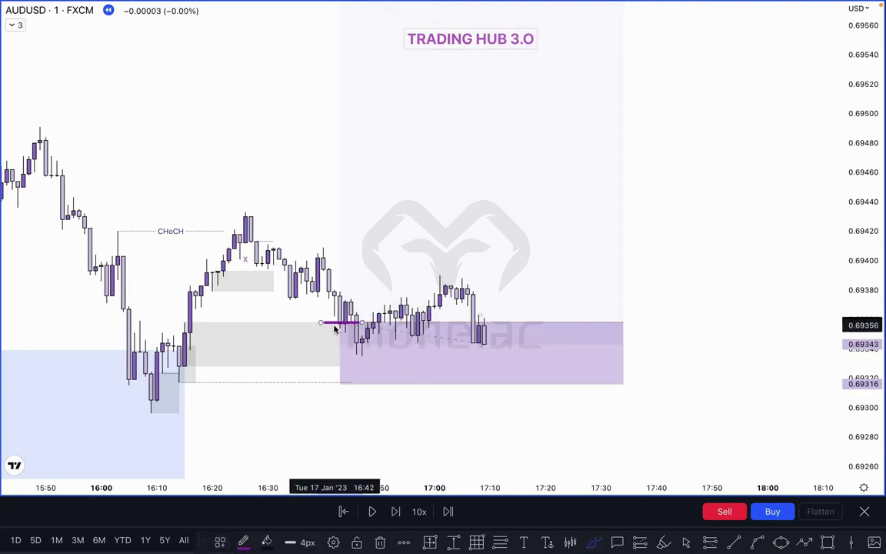
key("Delete")
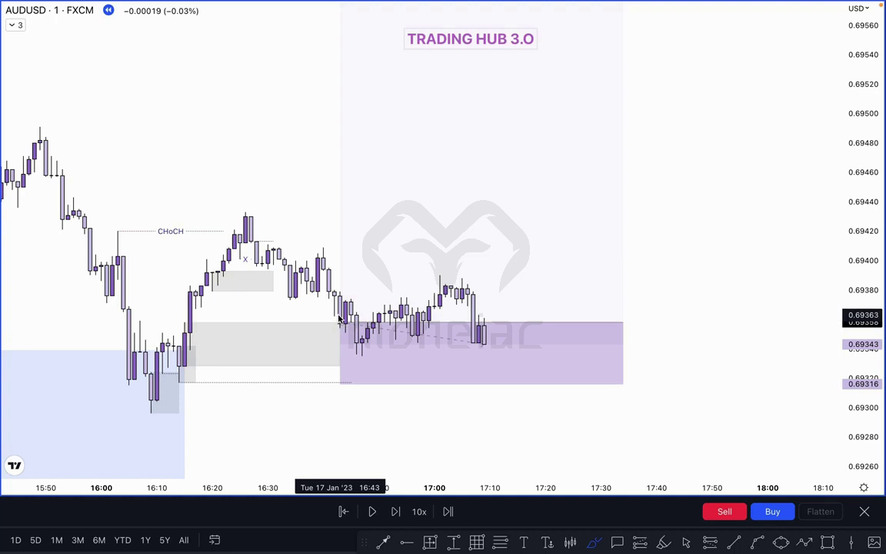
left_click_drag(353, 353, 406, 342)
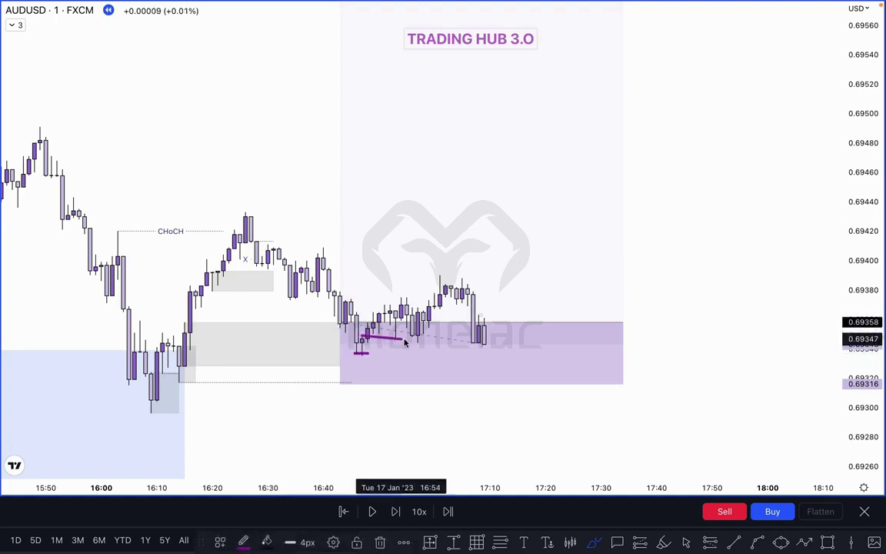
key("super+z")
key("super+z")
key("Escape")
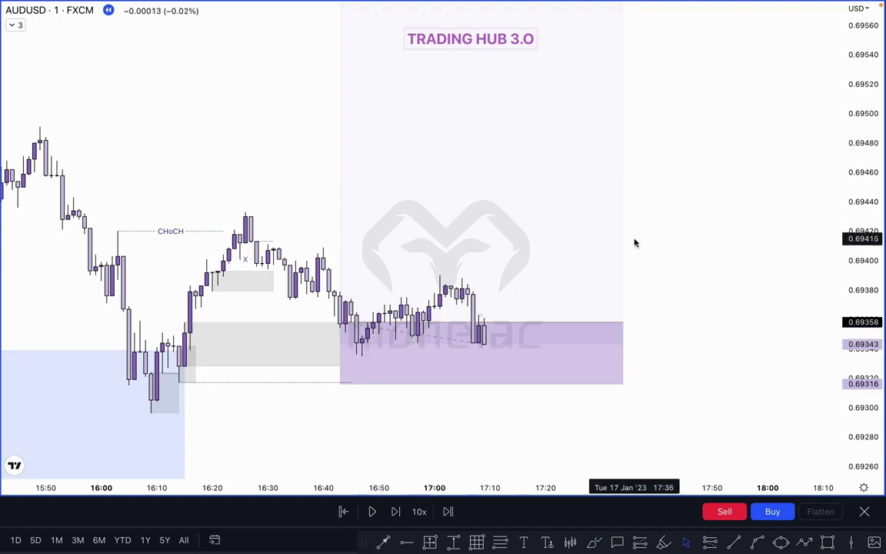
Draw a short horizontal line at 0.69336 at the 16:47 low and another at 0.69349 from about 16:47 to 16:54
scroll(723, 224, "up", 3)
left_click_drag(862, 307, 862, 115)
left_click_drag(575, 313, 720, 192)
mouse_move(366, 337)
left_mouse_down()
mouse_move(456, 355)
mouse_move(447, 340)
left_mouse_up()
key("alt+t")
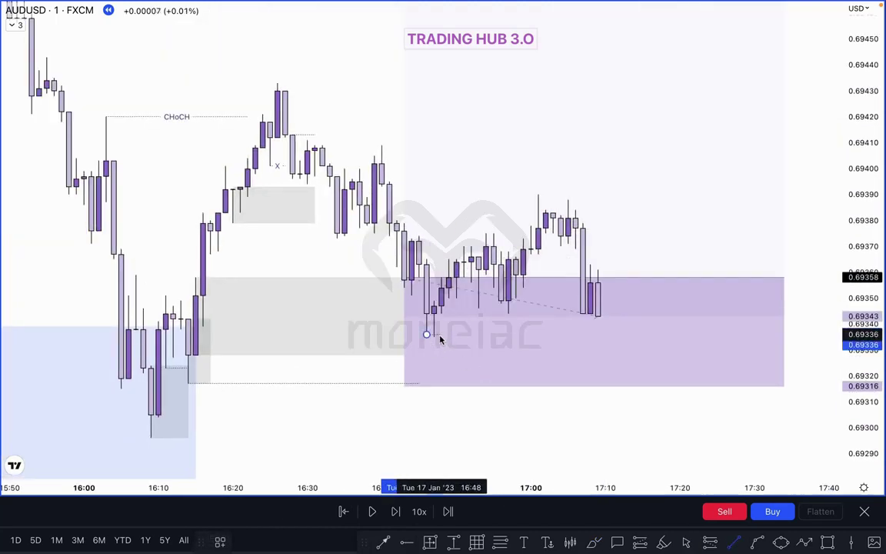
left_click(445, 303)
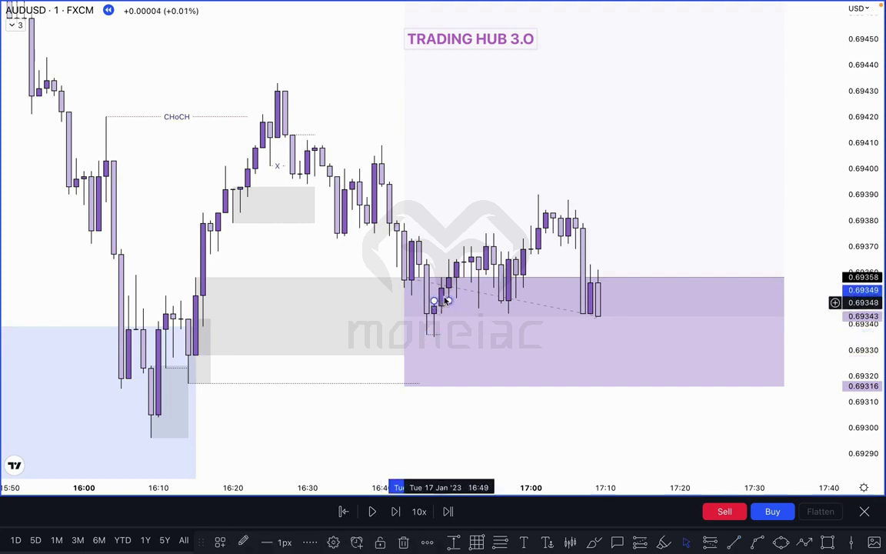
left_click(398, 439)
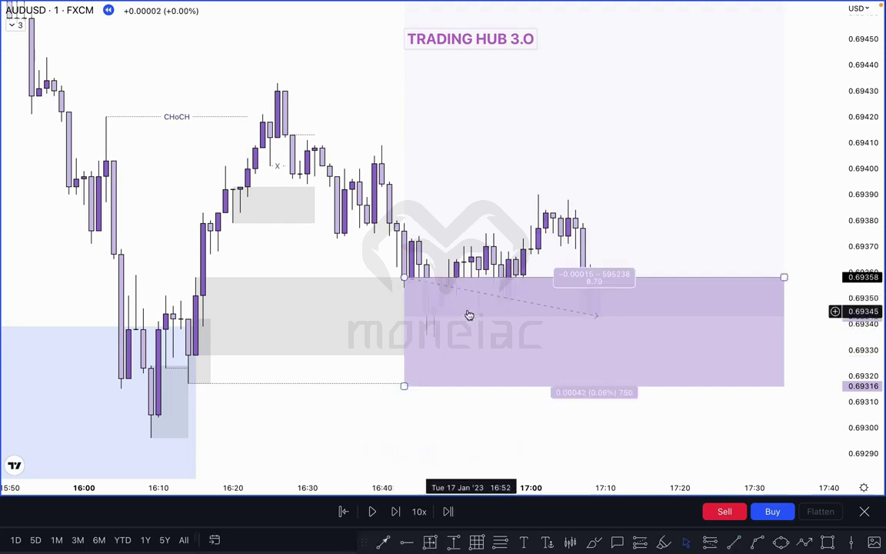
left_click_drag(449, 301, 484, 305)
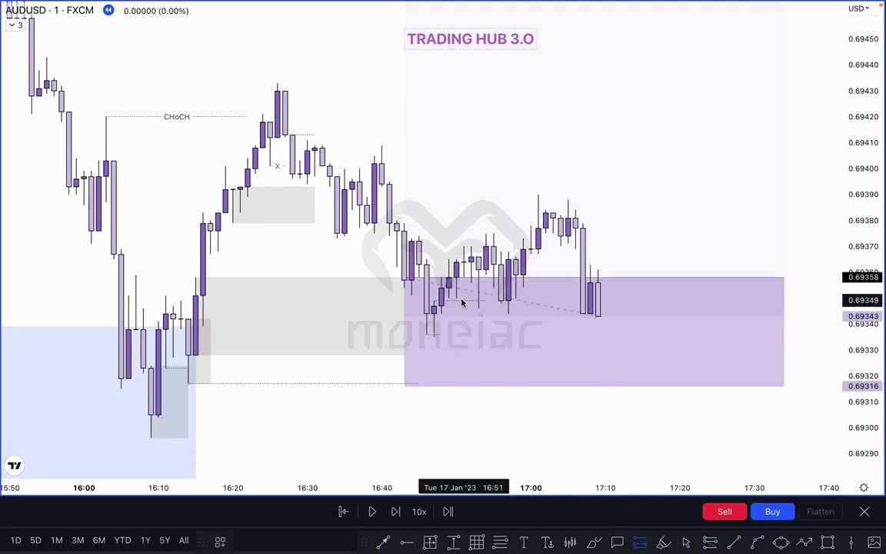
Place a second long position at 16:53 with entry at 0.69349 and its stop at about 0.69335, at the 16:47 low
left_click(478, 301)
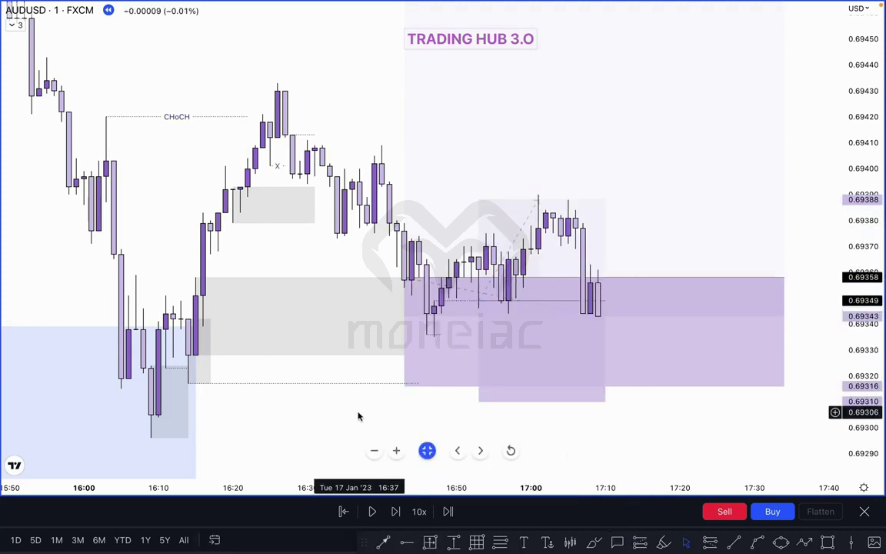
left_click_drag(359, 415, 336, 363)
left_click_drag(460, 363, 444, 348)
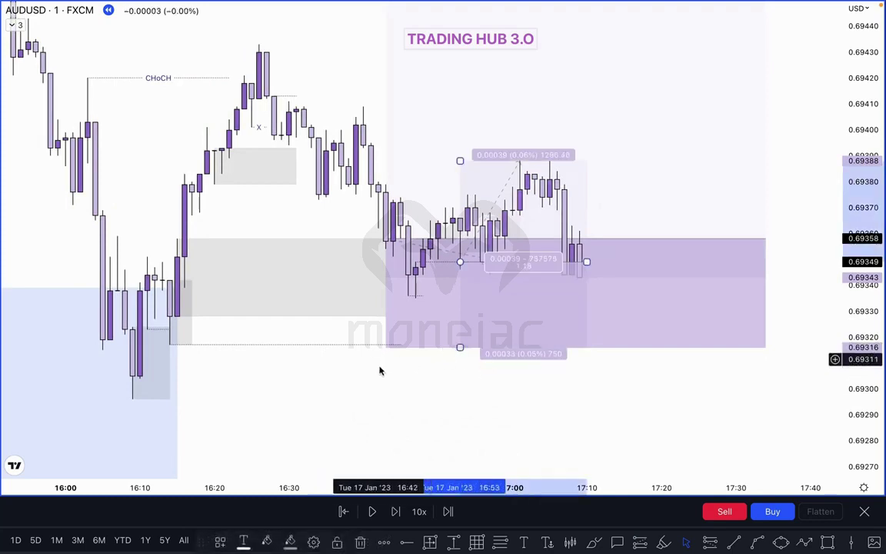
left_click_drag(375, 368, 373, 386)
left_click_drag(459, 366, 409, 329)
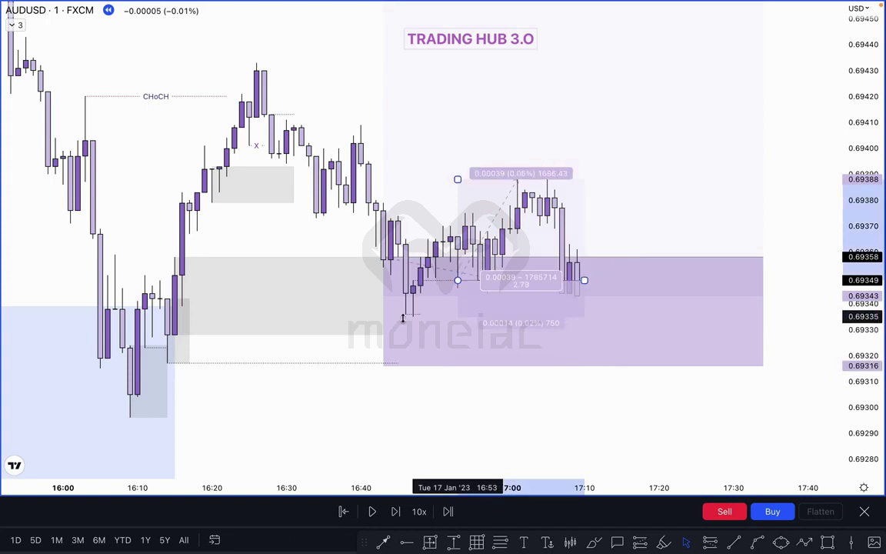
Lower the second long position's stop to 0.69316, level with the first position's stop, and raise its target to 0.69729
left_click_drag(403, 317, 415, 366)
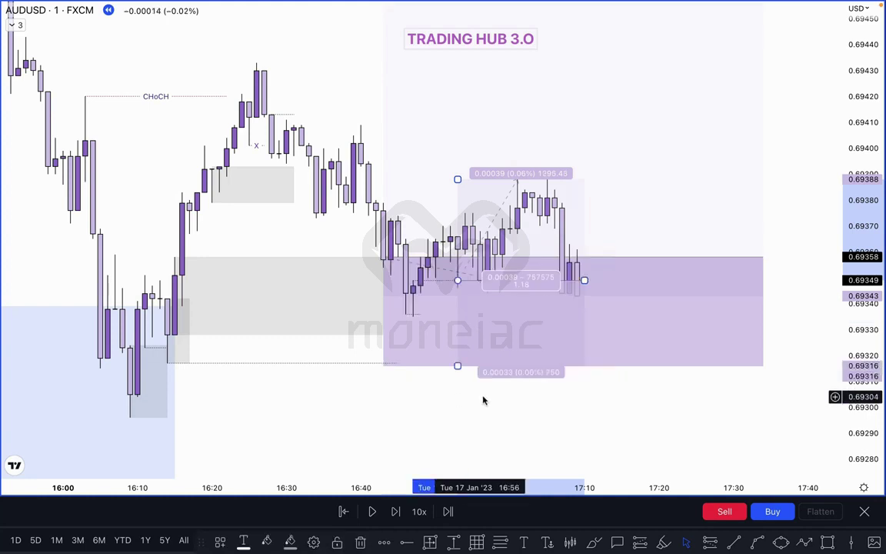
left_click(485, 397)
scroll(698, 204, "down", 5)
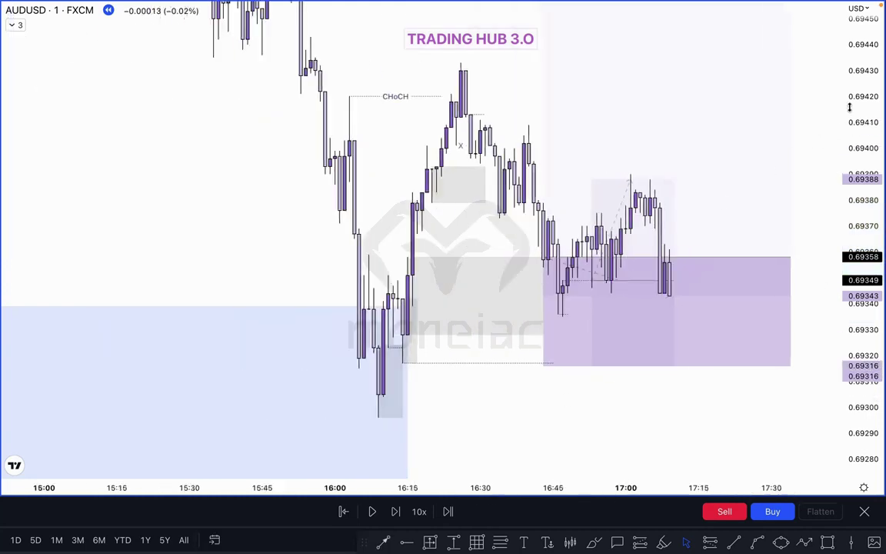
left_click_drag(851, 107, 862, 243)
left_click_drag(532, 391, 476, 449)
left_click_drag(537, 257, 536, 47)
left_click_drag(385, 94, 328, 308)
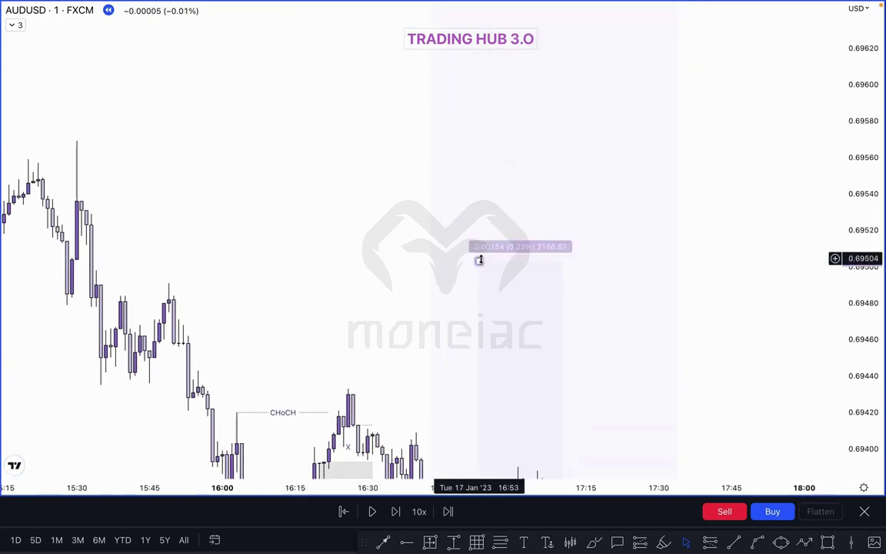
left_click_drag(479, 260, 478, 56)
left_click_drag(300, 407, 335, 189)
Examine both long positions against the entry zone and the price action from the CHoCH to 17:09
scroll(400, 307, "up", 2)
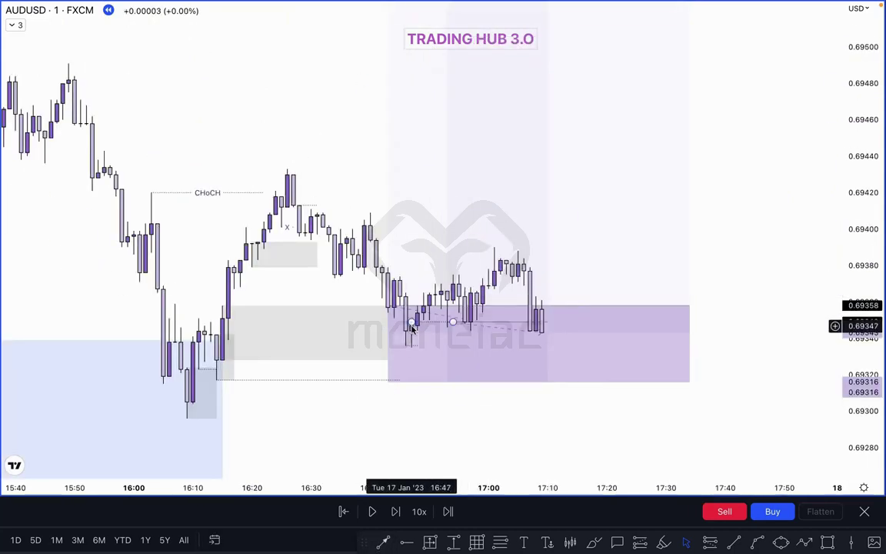
scroll(646, 353, "up", 1)
left_click_drag(852, 346, 829, 162)
left_click_drag(713, 265, 796, 186)
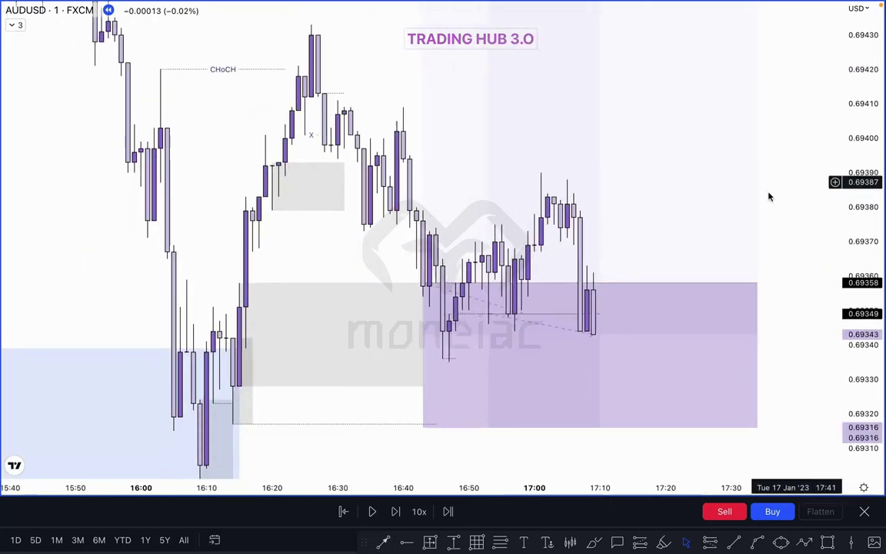
scroll(392, 226, "up", 2)
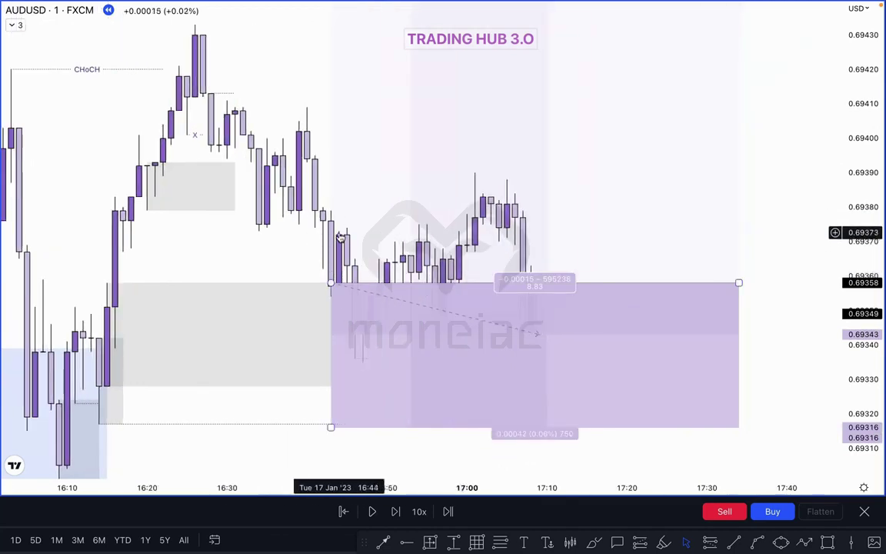
left_click_drag(238, 260, 320, 264)
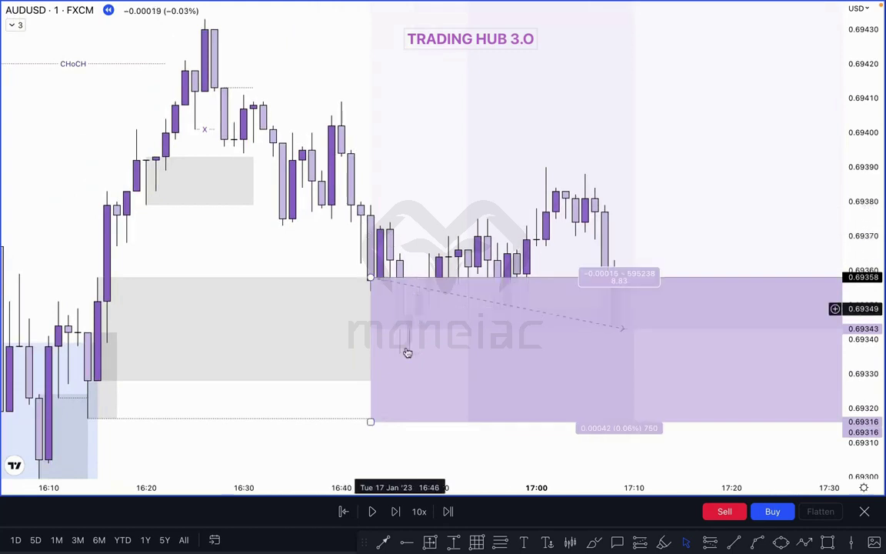
scroll(528, 359, "down", 4)
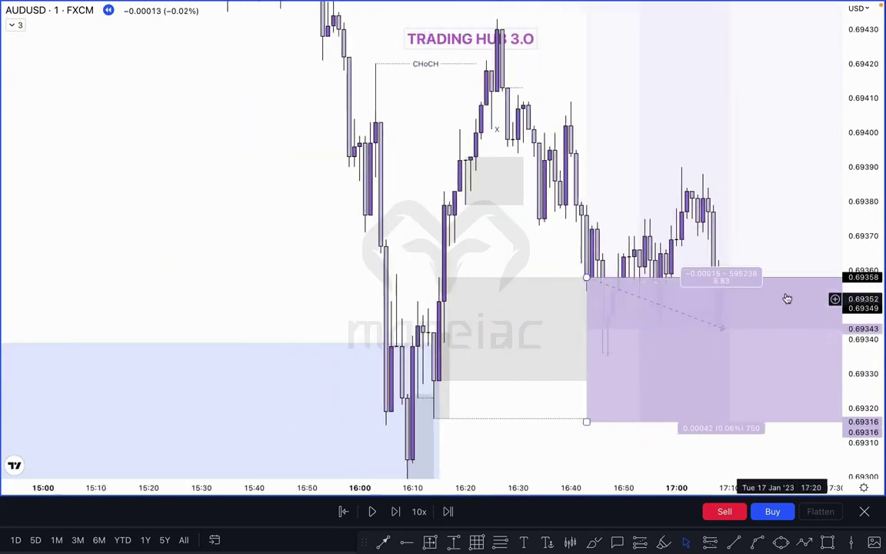
left_click_drag(342, 305, 167, 299)
scroll(296, 304, "down", 1)
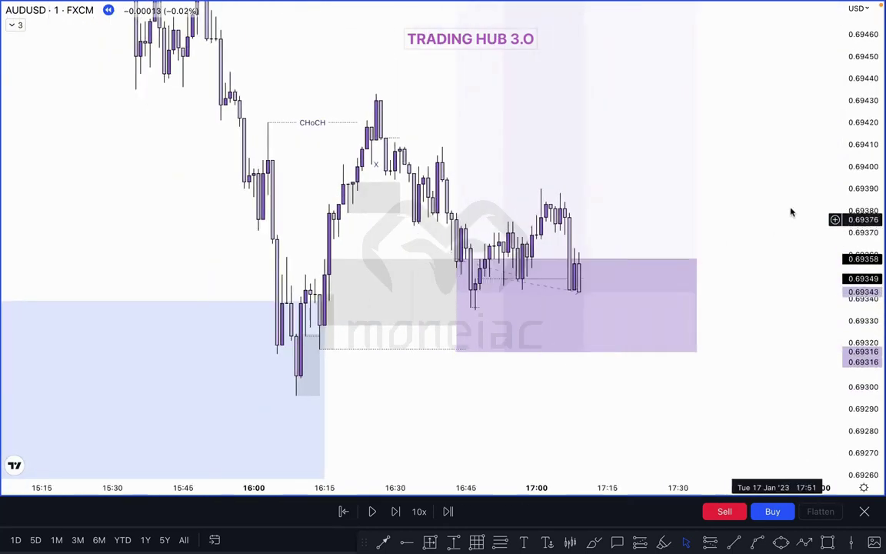
left_click_drag(857, 173, 857, 252)
left_click_drag(771, 298, 752, 310)
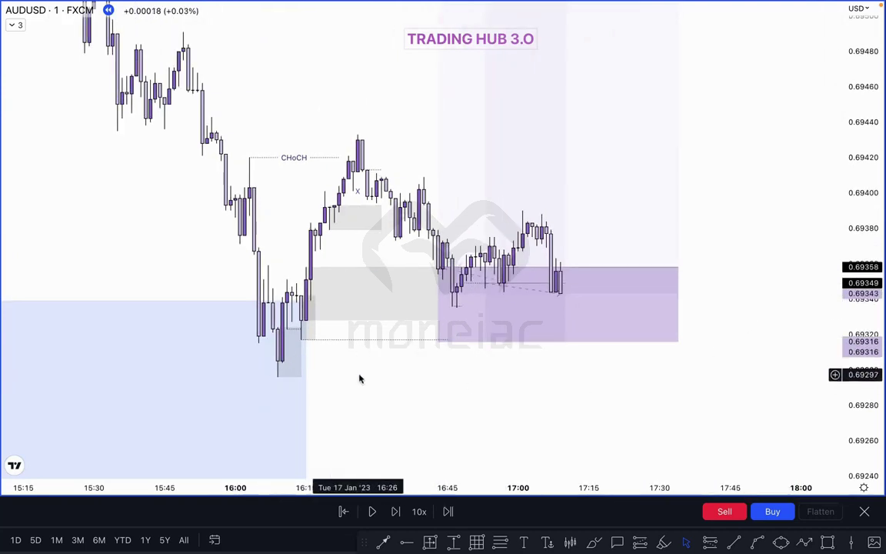
Advance the chart replay to 17:11 and draw a dotted horizontal line from the 16:47 low at 0.69335 to 17:10
left_click_drag(517, 378, 499, 392)
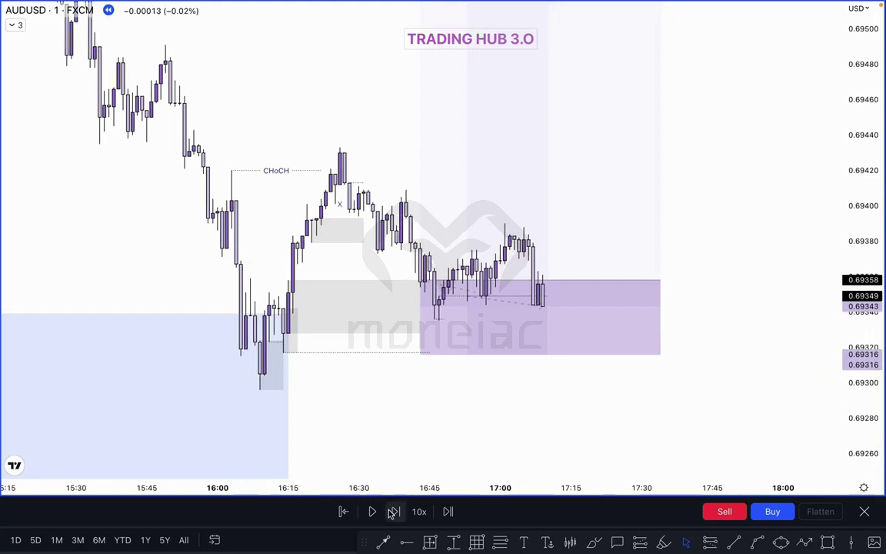
left_click(393, 511)
left_click(733, 542)
left_click(436, 326)
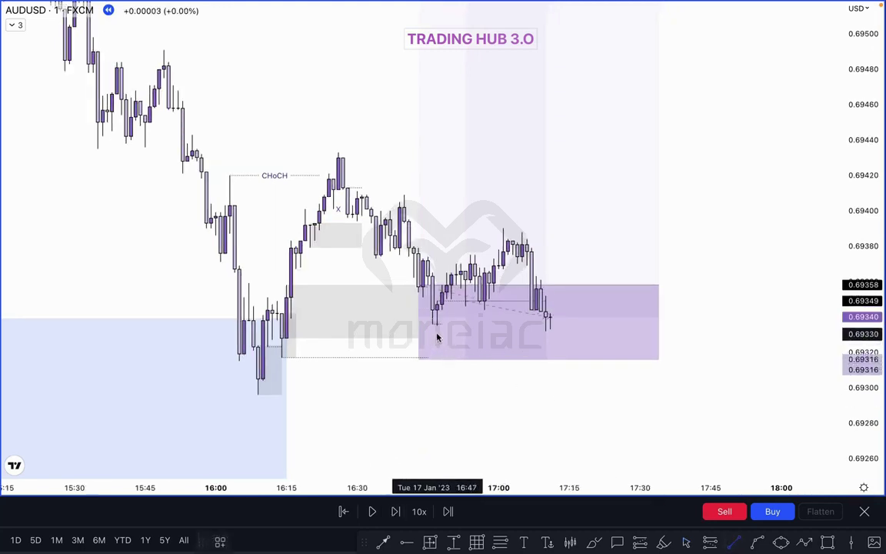
key("Escape")
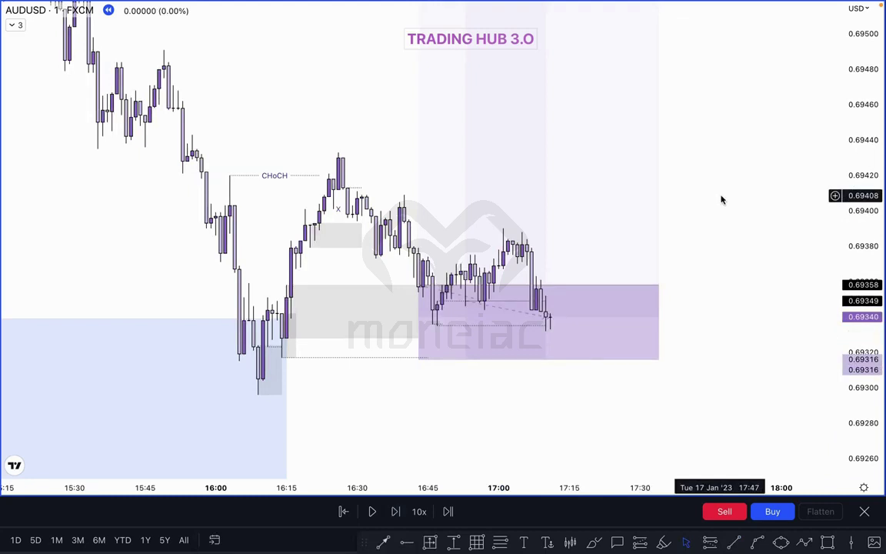
scroll(721, 200, "up", 2)
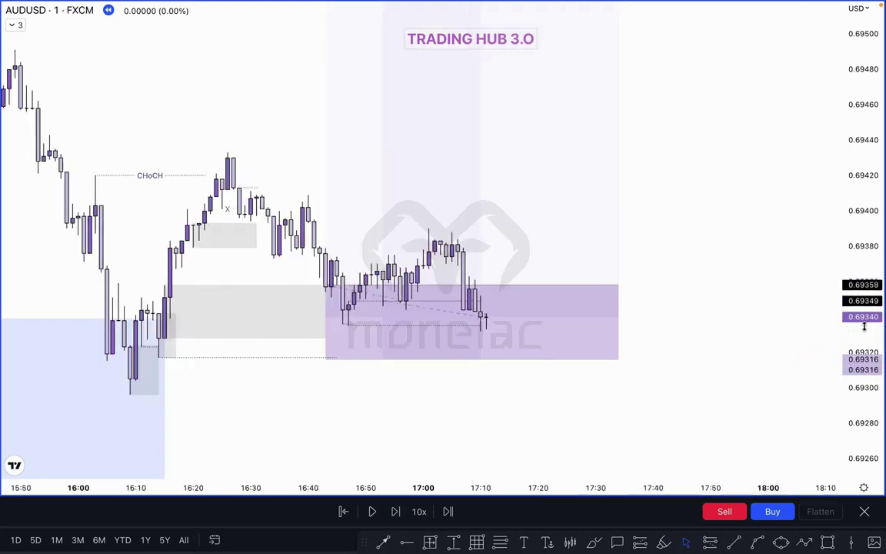
left_click_drag(678, 209, 749, 204)
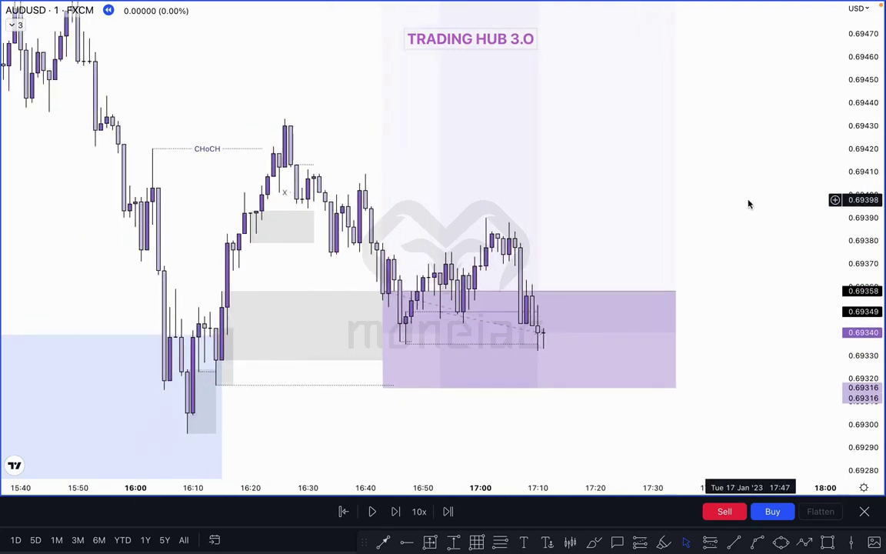
left_click_drag(724, 200, 750, 192)
left_click(484, 319)
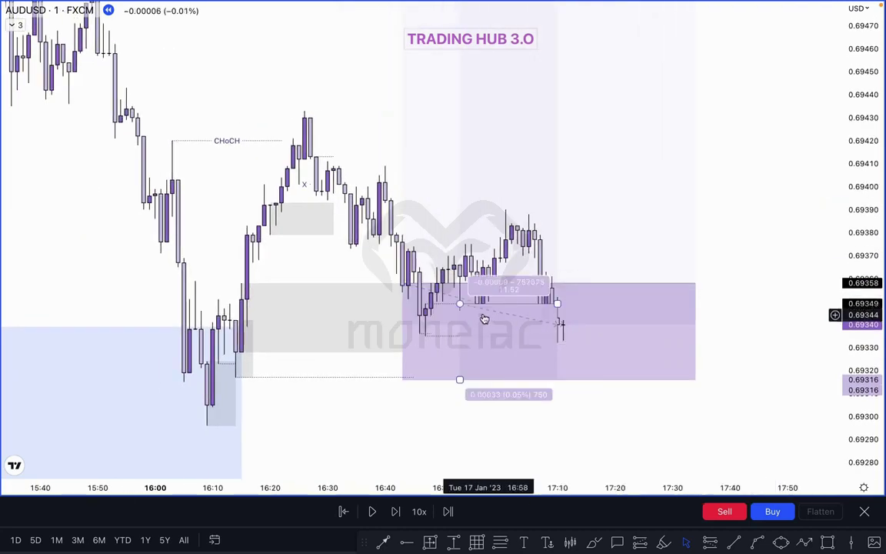
left_click(411, 336)
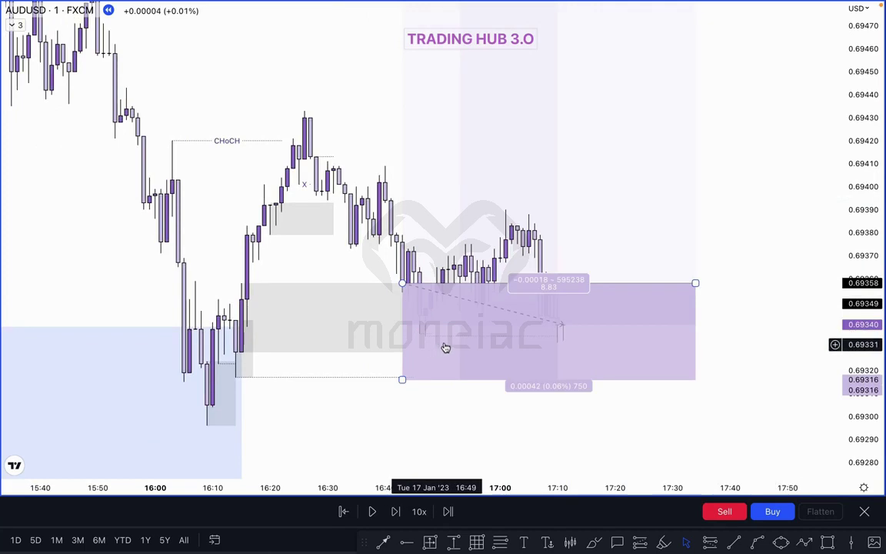
scroll(699, 263, "up", 2)
left_click_drag(730, 252, 733, 251)
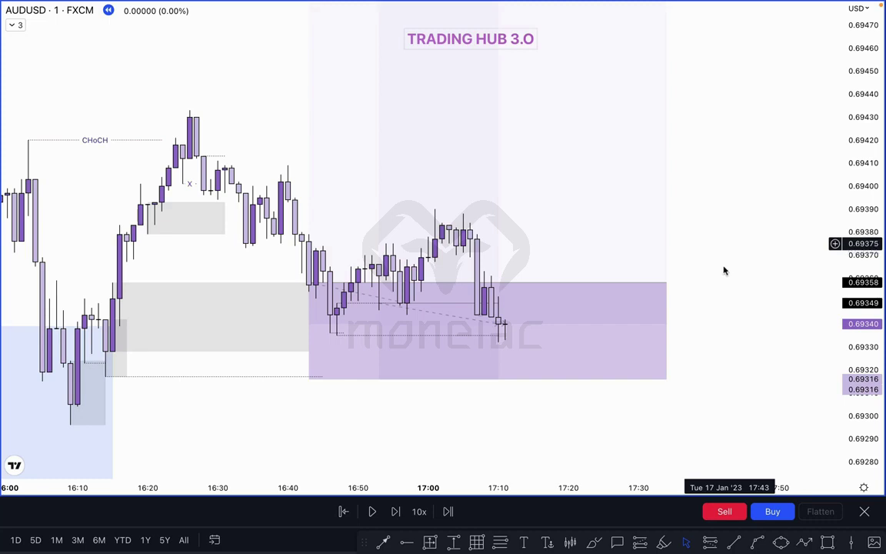
Brush short horizontal marks around the body of the 17:01 candle and undo the last strokes
left_click(599, 541)
mouse_move(424, 239)
left_mouse_down()
mouse_move(443, 237)
mouse_move(456, 259)
mouse_move(442, 250)
mouse_move(443, 265)
left_mouse_up()
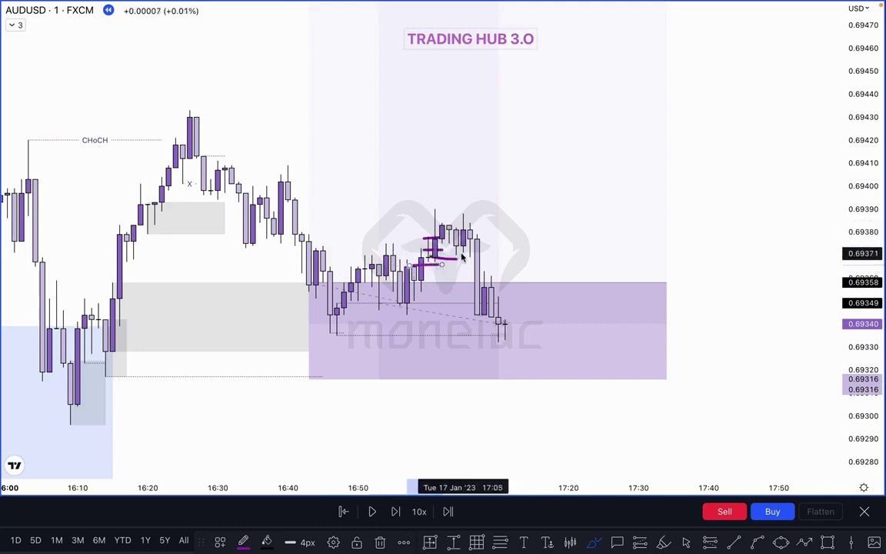
key("super+z")
key("super+z")
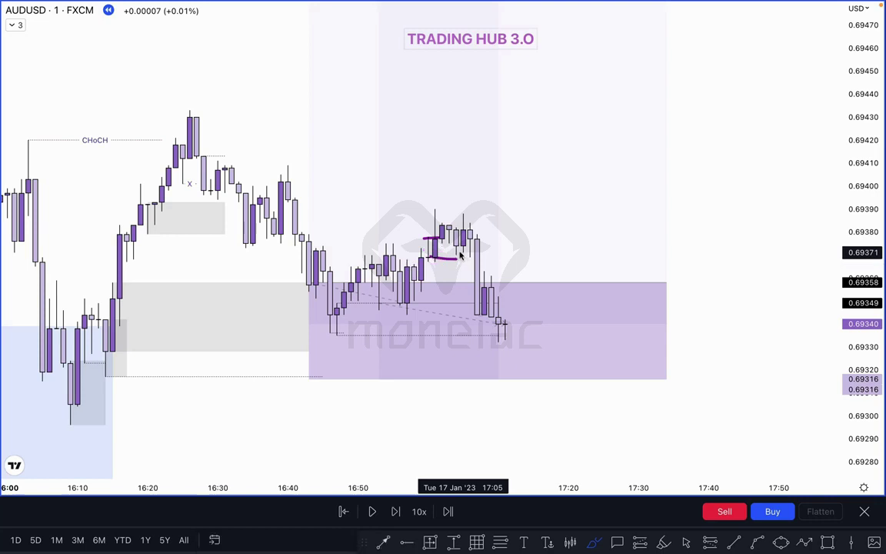
Brush marks at the first position's entry, near its stop and across from the 16:26 high, and remove them
scroll(459, 254, "down", 2)
left_click_drag(339, 283, 395, 284)
left_click_drag(344, 359, 394, 359)
mouse_move(288, 111)
left_mouse_down()
mouse_move(452, 109)
mouse_move(423, 174)
left_mouse_up()
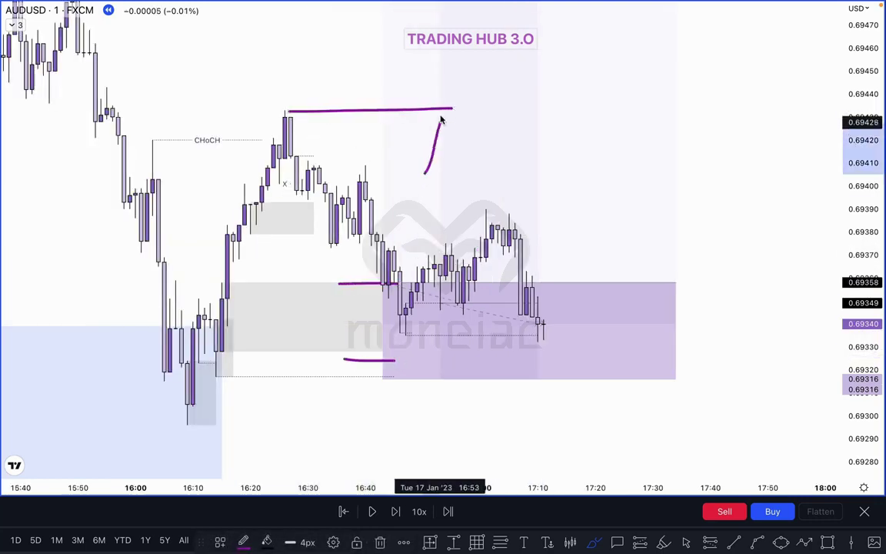
mouse_move(441, 117)
left_mouse_down()
mouse_move(455, 130)
mouse_move(463, 197)
left_mouse_up()
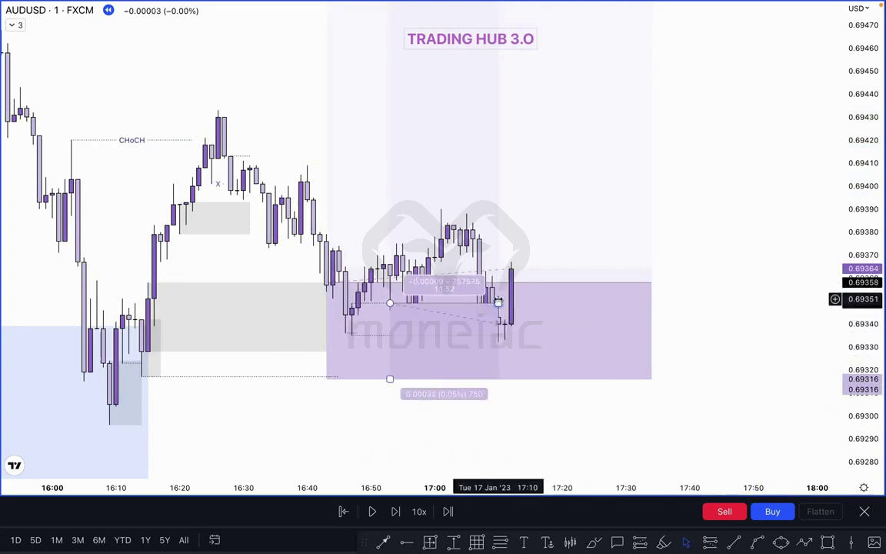
Draw a grey rectangle over the 17:10 candle's range, from 0.69352 down to 0.69332, extending to 17:25
scroll(647, 301, "up", 1)
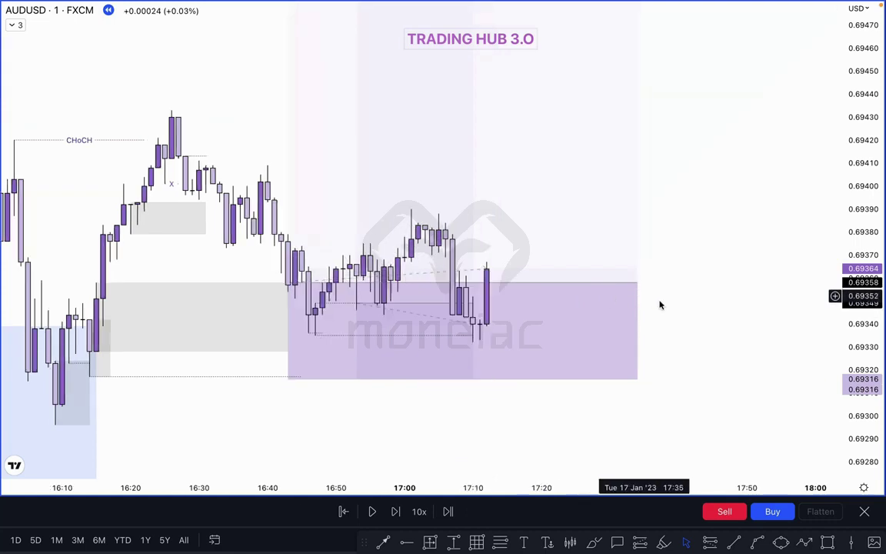
left_click_drag(855, 331, 854, 279)
left_click_drag(738, 289, 761, 279)
left_click_drag(708, 307, 739, 301)
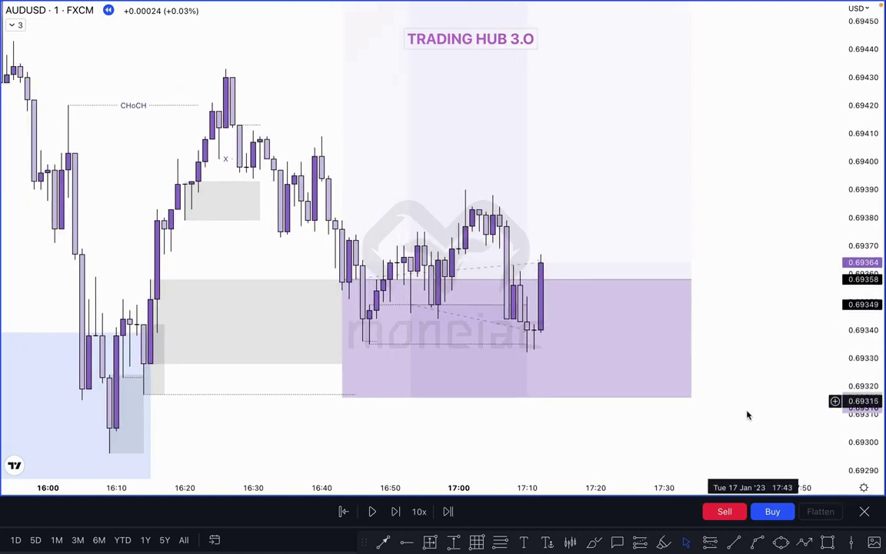
left_click(827, 542)
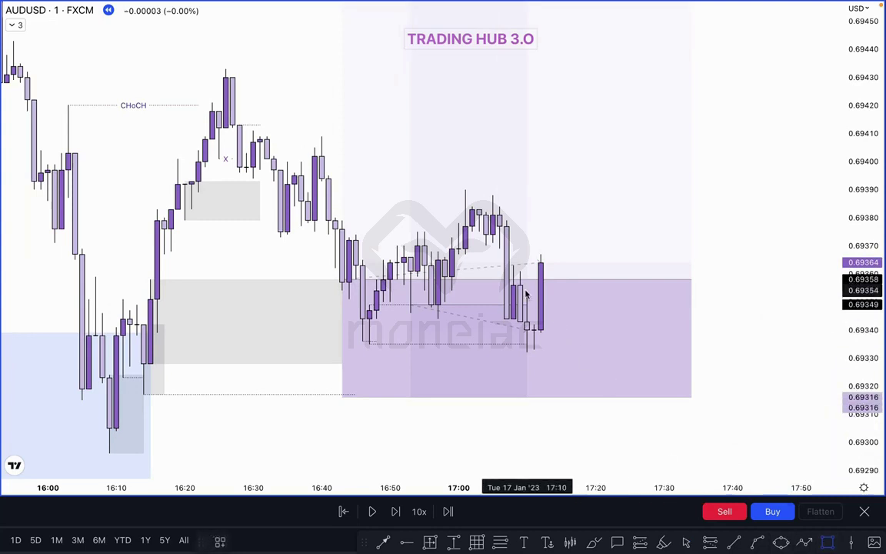
left_click_drag(528, 297, 629, 352)
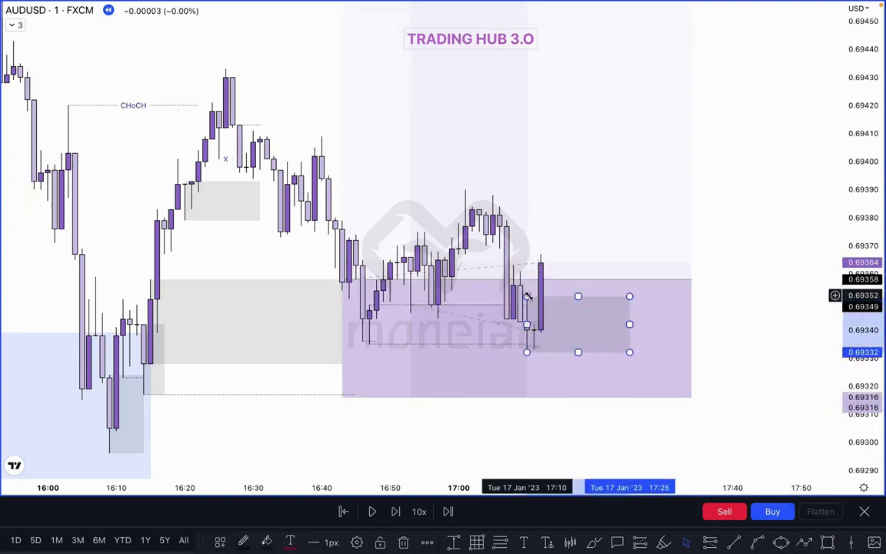
left_click(419, 306)
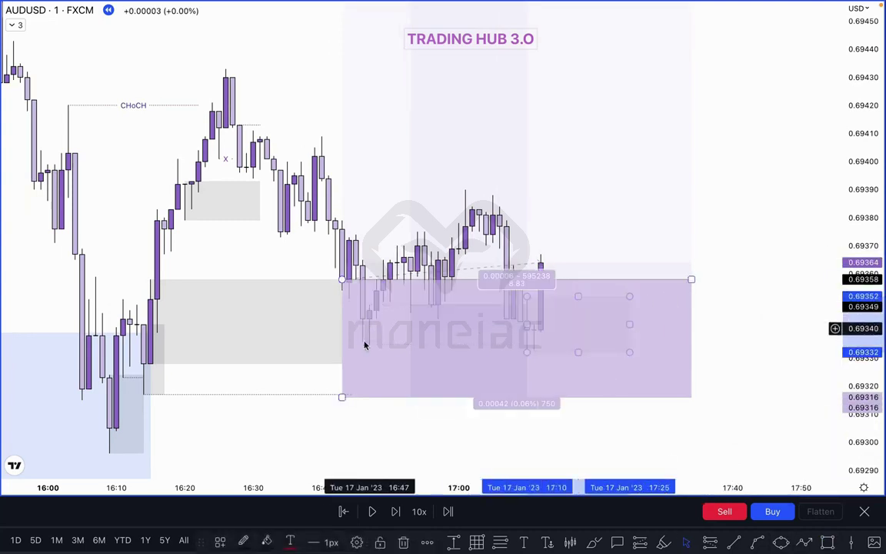
left_click(610, 323)
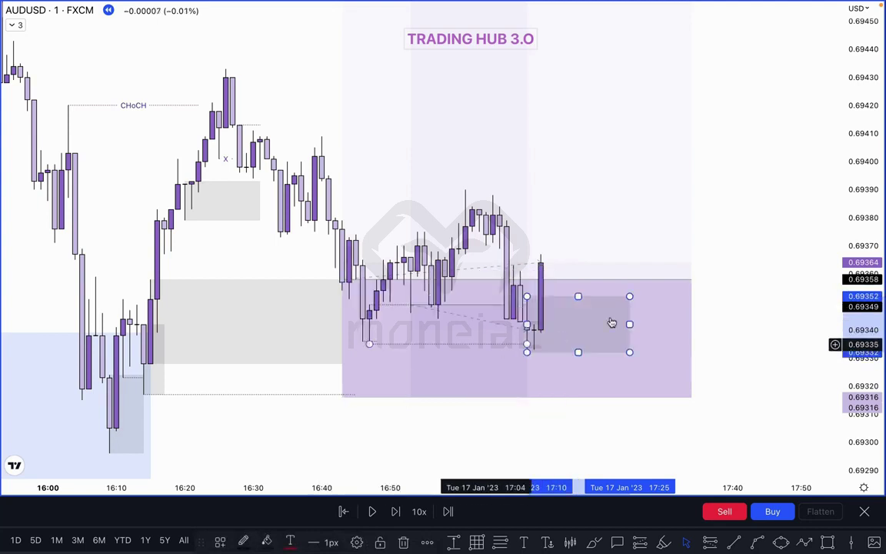
left_click(750, 243)
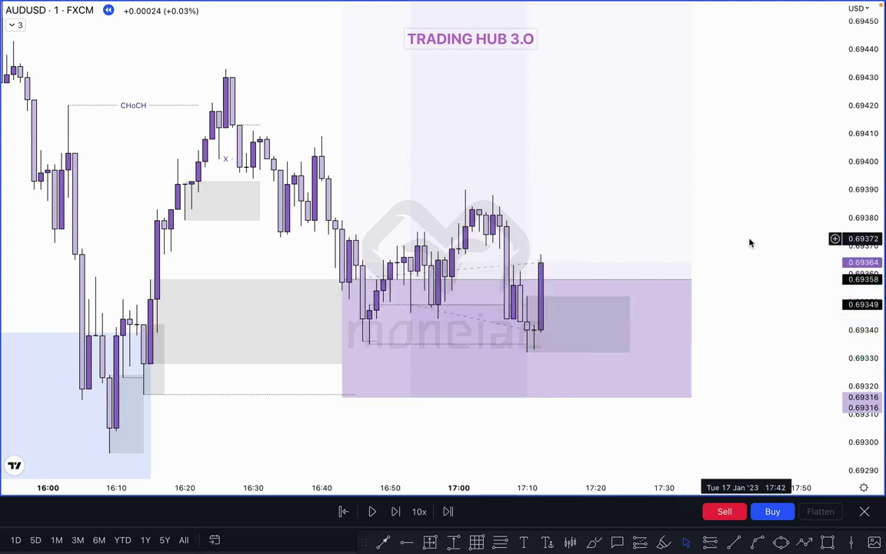
Place a third long position at 17:15 with entry at 0.69352 and its stop at 0.69315
left_click(538, 261)
left_click(700, 259)
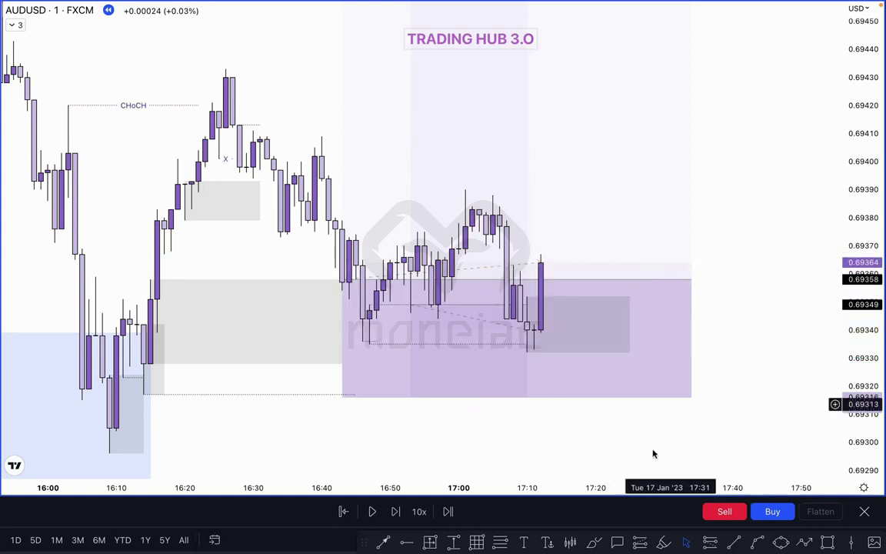
left_click(562, 297)
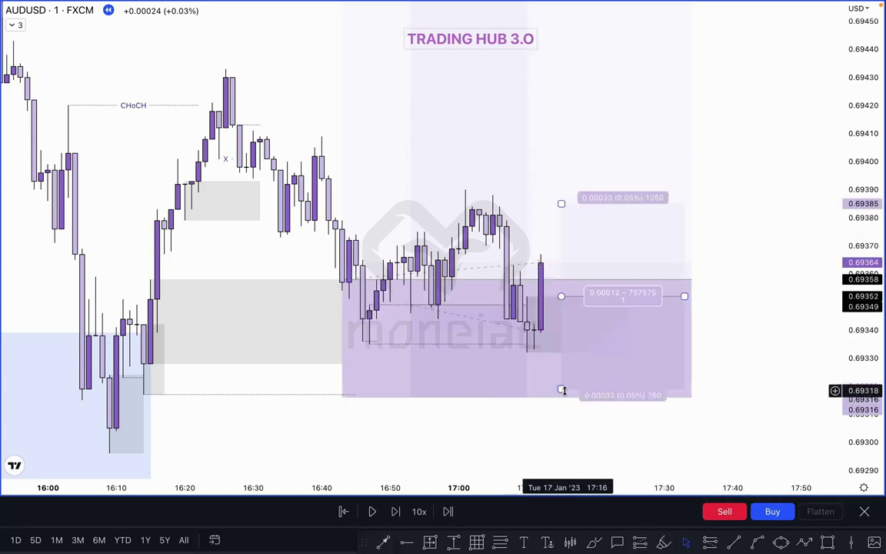
left_click_drag(561, 390, 550, 401)
left_click(740, 220)
Raise the third long position's target to about 0.69729, level with the other positions' targets
mouse_move(741, 220)
left_mouse_down()
mouse_move(714, 293)
mouse_move(696, 245)
mouse_move(691, 384)
left_mouse_up()
left_click_drag(521, 278, 514, 39)
left_click_drag(750, 154, 733, 401)
left_click_drag(504, 286, 477, 53)
left_click_drag(756, 160, 763, 423)
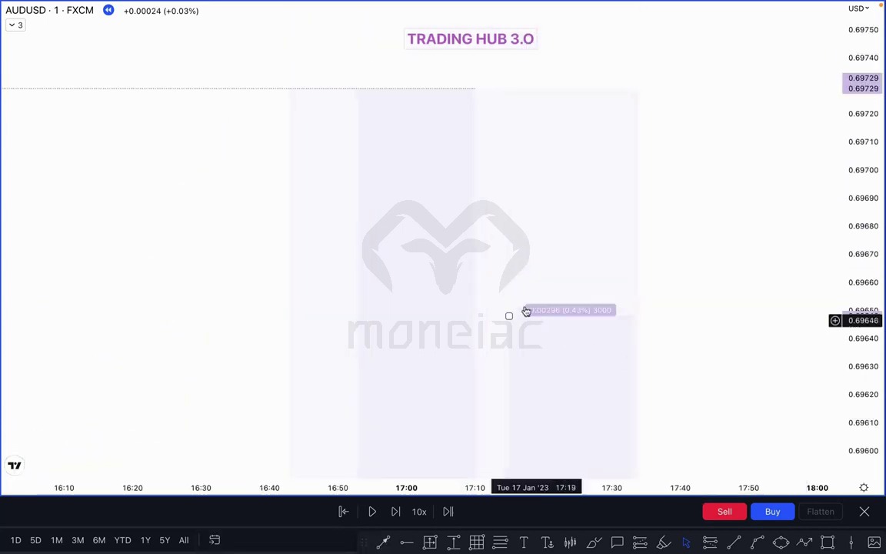
left_click_drag(509, 316, 489, 90)
mouse_move(670, 297)
left_mouse_down()
mouse_move(704, 207)
mouse_move(712, 293)
mouse_move(704, 287)
mouse_move(720, 132)
mouse_move(709, 194)
mouse_move(724, 247)
left_mouse_up()
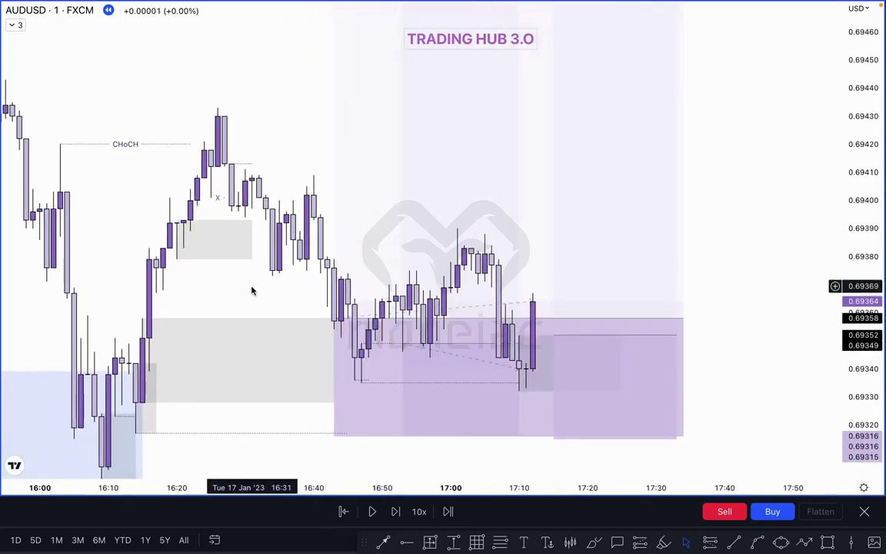
Compare the risk-reward of the second long position with that of the third one at 17:15
left_click_drag(328, 303, 352, 307)
left_click(423, 336)
left_click(555, 363)
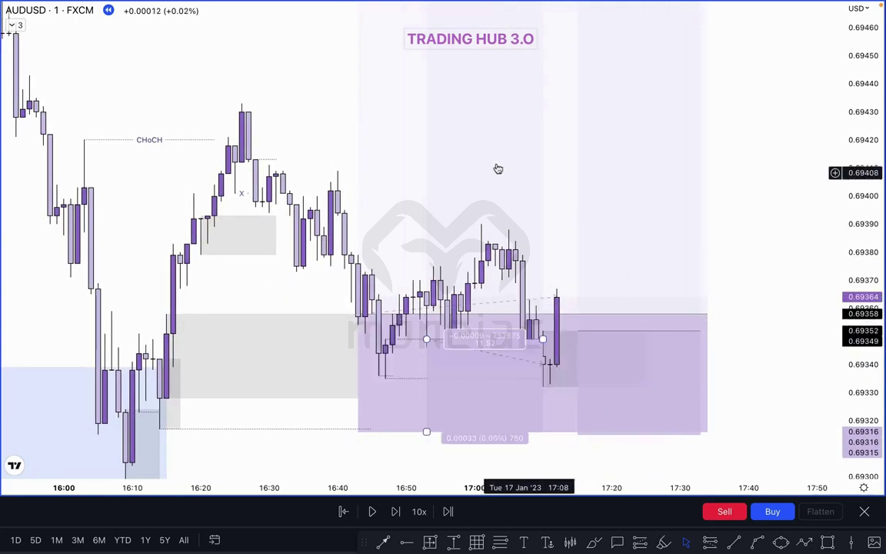
left_click(576, 331)
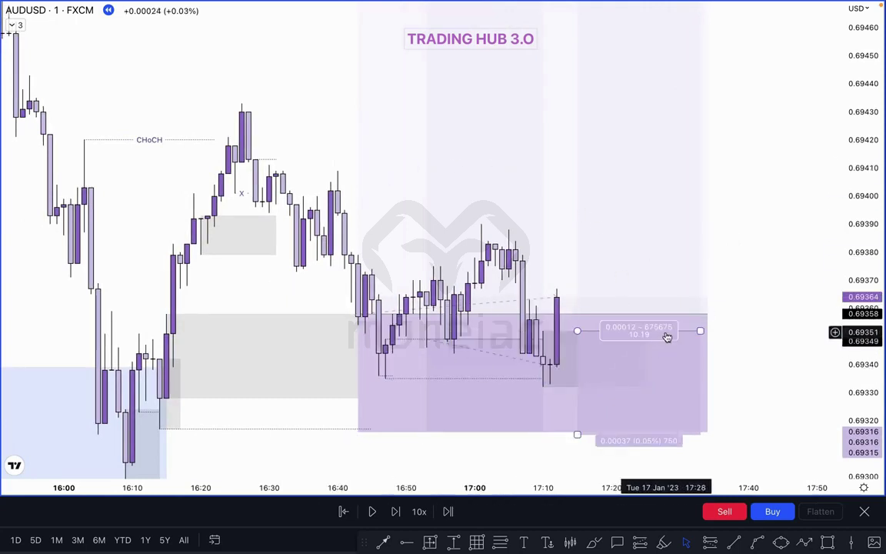
Advance the replay bar by bar from the 17:12 candle to the 17:14 candle
scroll(565, 253, "down", 2)
left_click_drag(856, 214, 856, 297)
left_click_drag(780, 226, 686, 199)
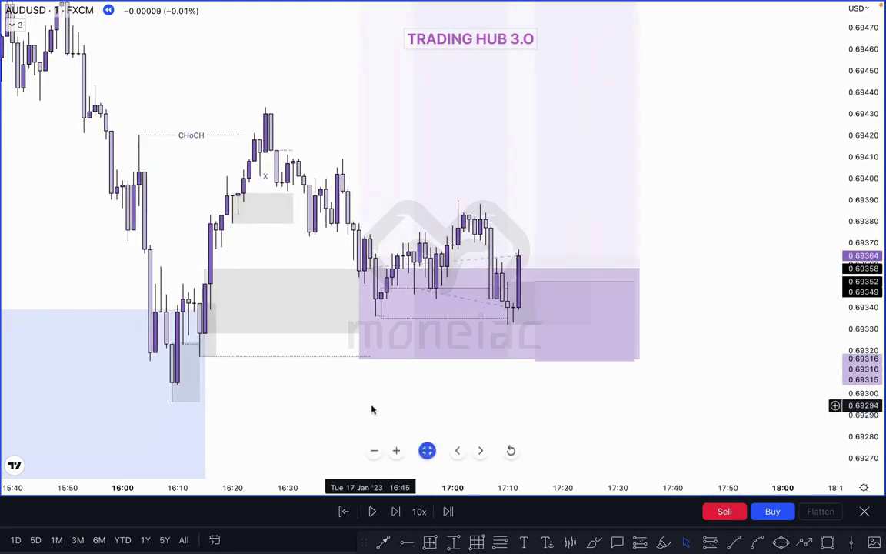
left_click_drag(388, 417, 410, 433)
scroll(395, 425, "left", 1)
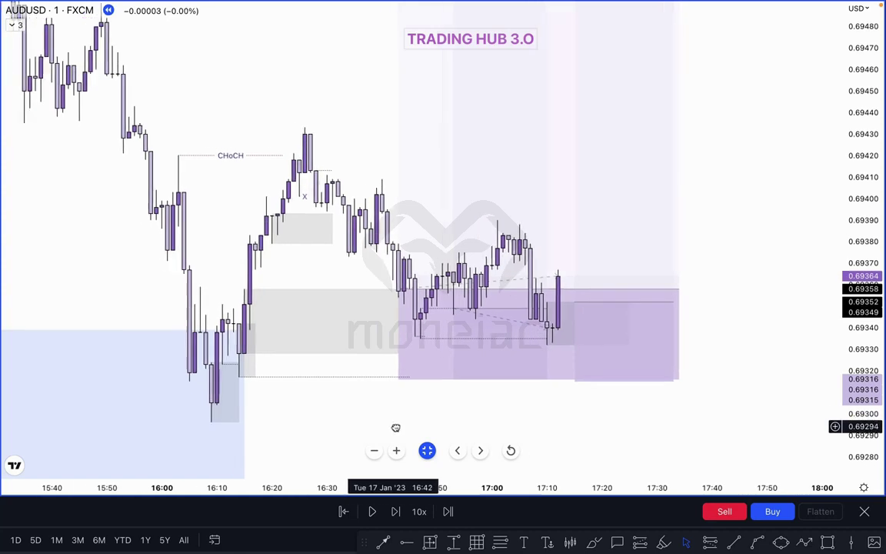
left_click(395, 511)
left_click(395, 511)
left_click(395, 511)
left_click(395, 511)
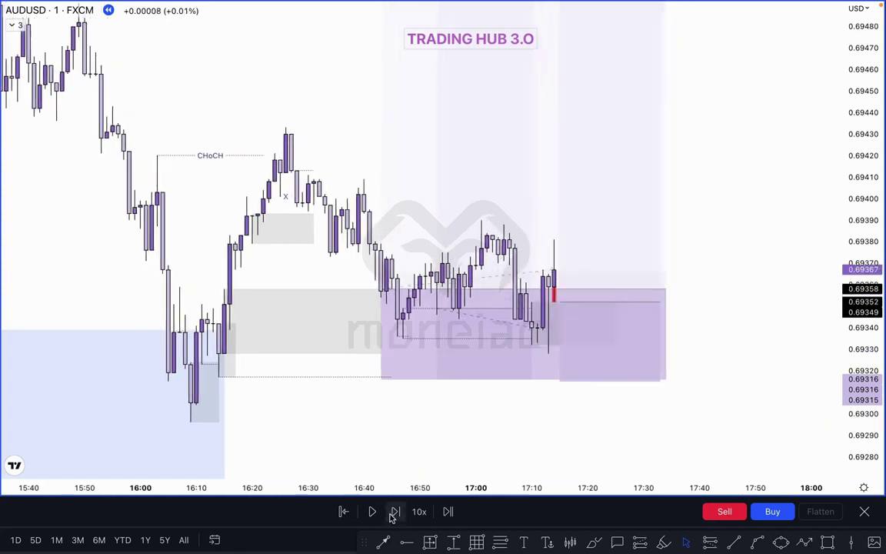
Draw a grey rectangle over the 17:13 candle from 0.69365 down to 0.69328, extending to about 17:20
left_click_drag(563, 348, 541, 347)
left_click(552, 355)
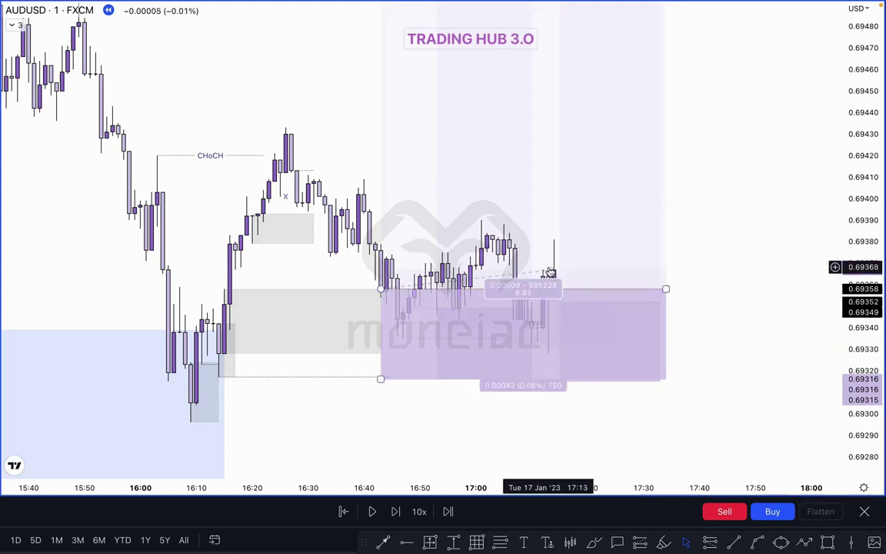
left_click(706, 270)
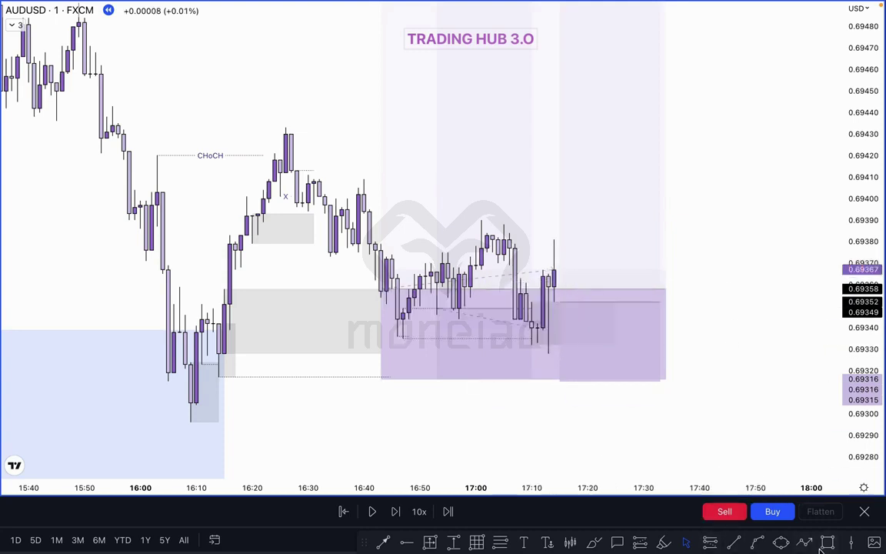
mouse_move(548, 272)
left_mouse_down()
mouse_move(589, 366)
mouse_move(587, 354)
left_mouse_up()
left_click(745, 226)
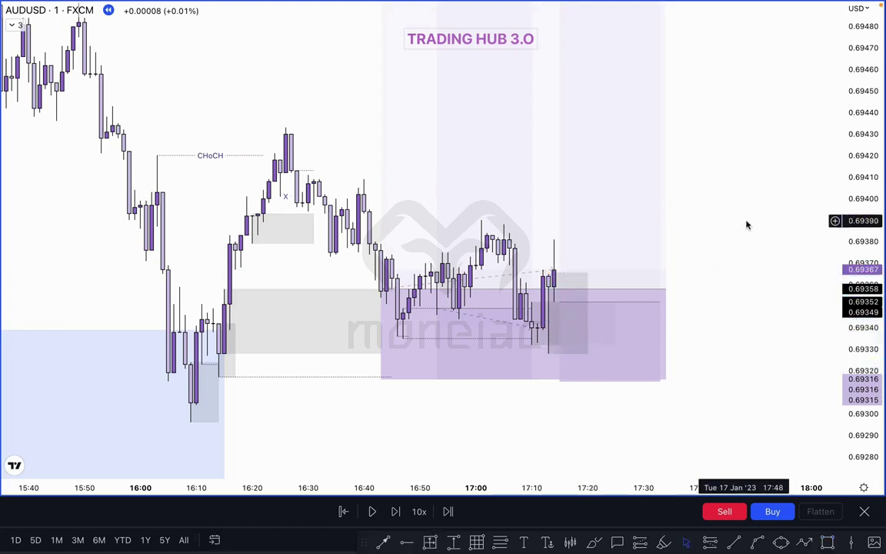
left_click_drag(548, 272, 548, 273)
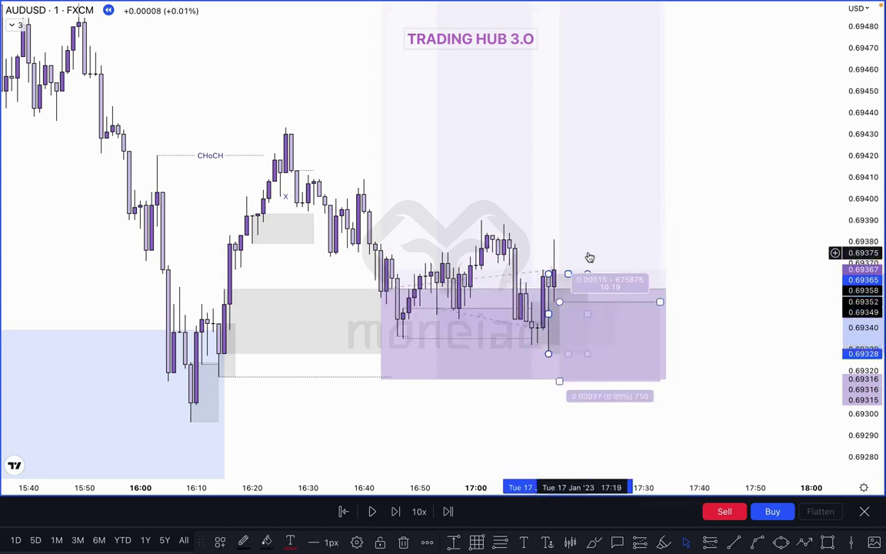
left_click(736, 213)
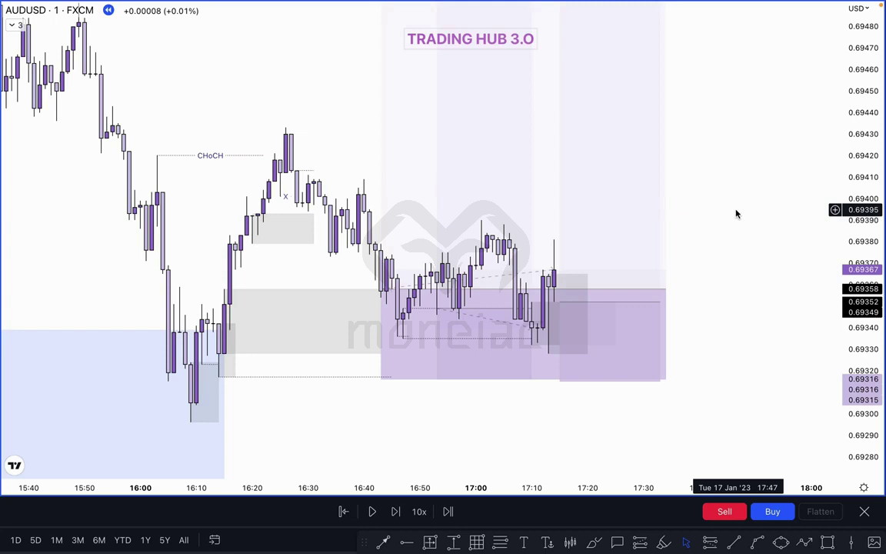
Advance the replay bar by bar through the rally to about 17:26
left_click(396, 512)
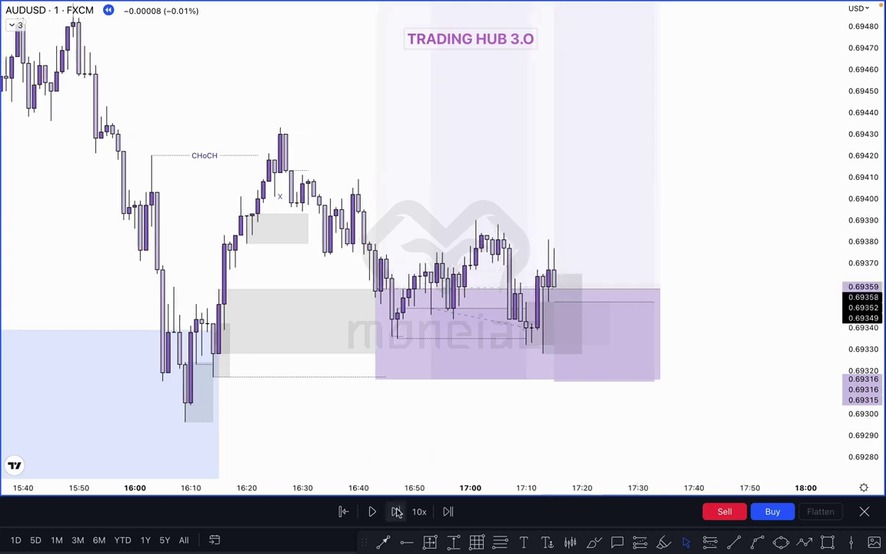
left_click(396, 512)
left_click(396, 512)
left_click(396, 511)
left_click(397, 511)
left_click(396, 511)
left_click(396, 512)
left_click(396, 511)
left_click(396, 511)
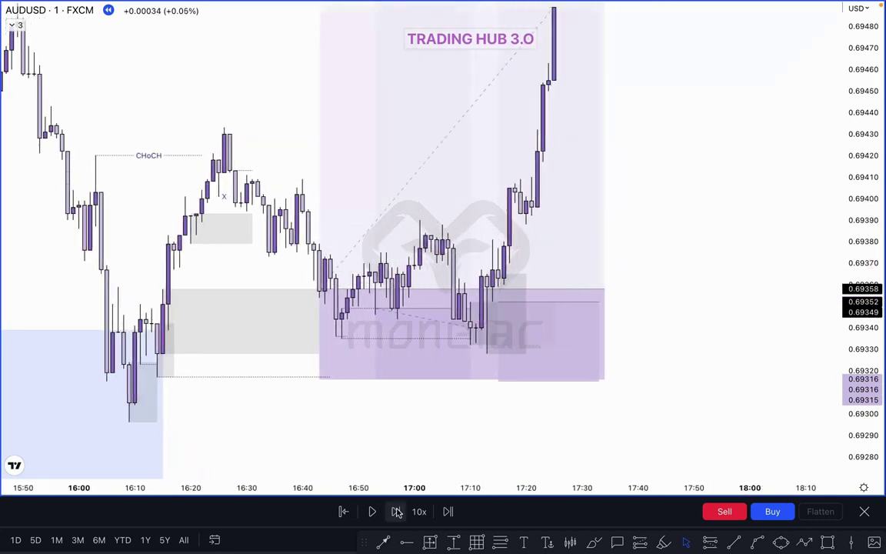
left_click_drag(283, 153, 547, 157)
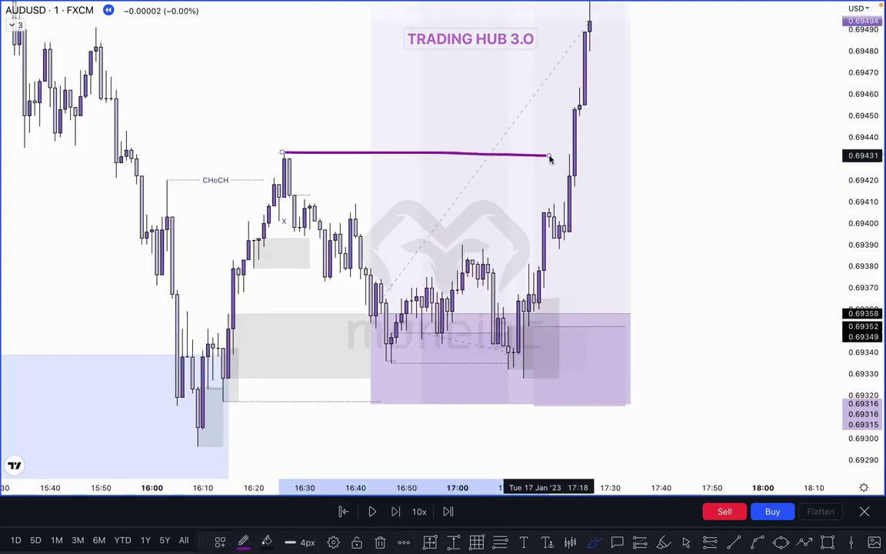
key("Delete")
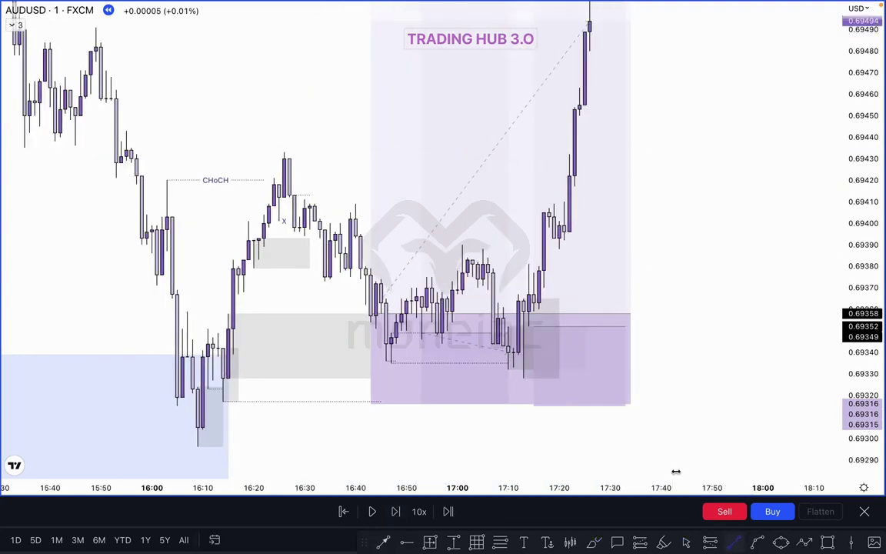
left_click(733, 542)
left_click(282, 151)
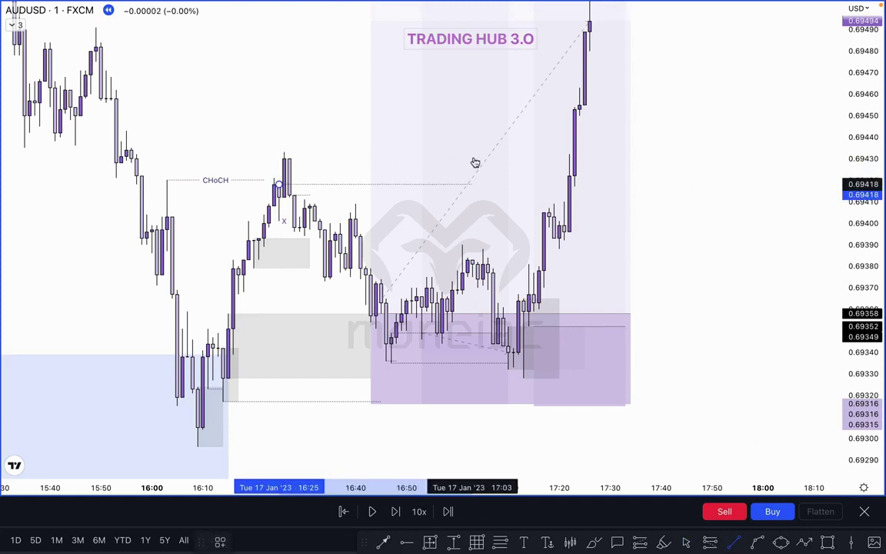
key("Escape")
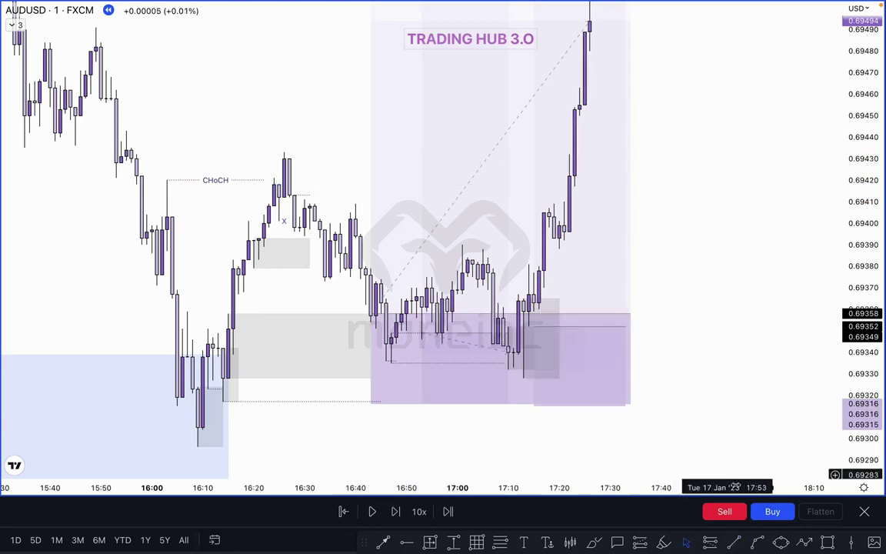
Draw a BOS line at 0.69433 from the 16:26 high to 16:58, and a grey rectangle over the 17:14 candle's range extending to about 17:41
left_click(738, 540)
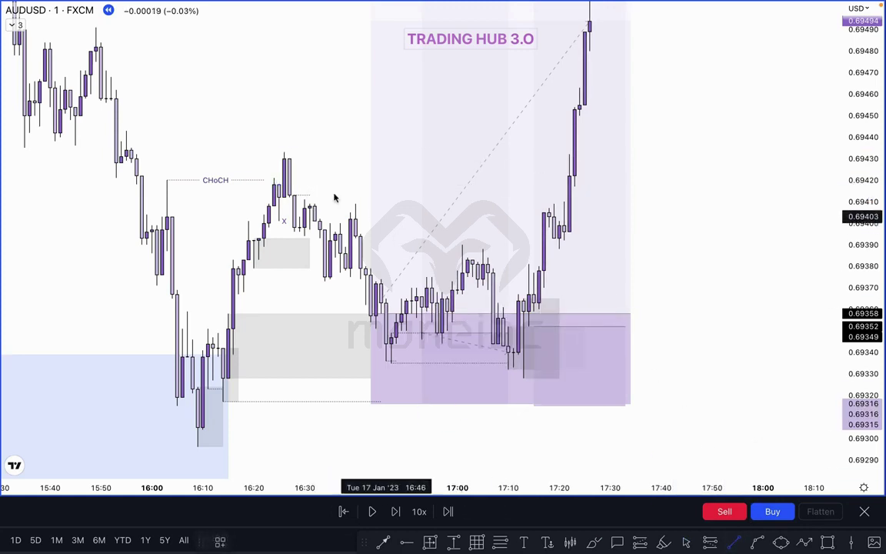
left_click(284, 152)
left_click(447, 152)
left_click(220, 541)
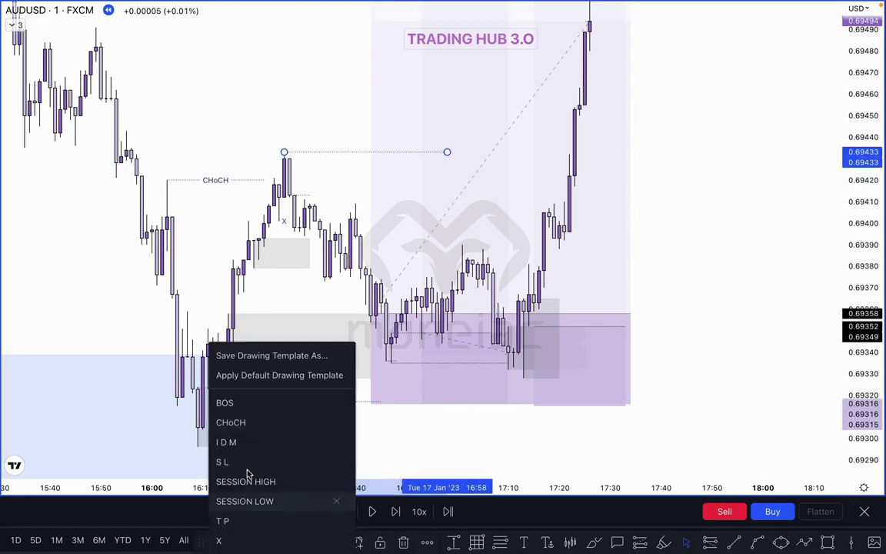
left_click(245, 405)
scroll(699, 209, "down", 2)
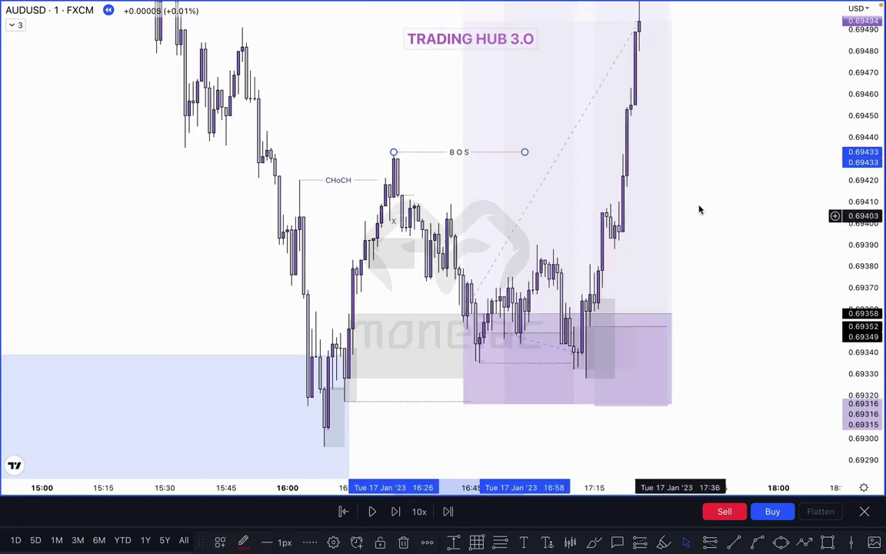
left_click(710, 203)
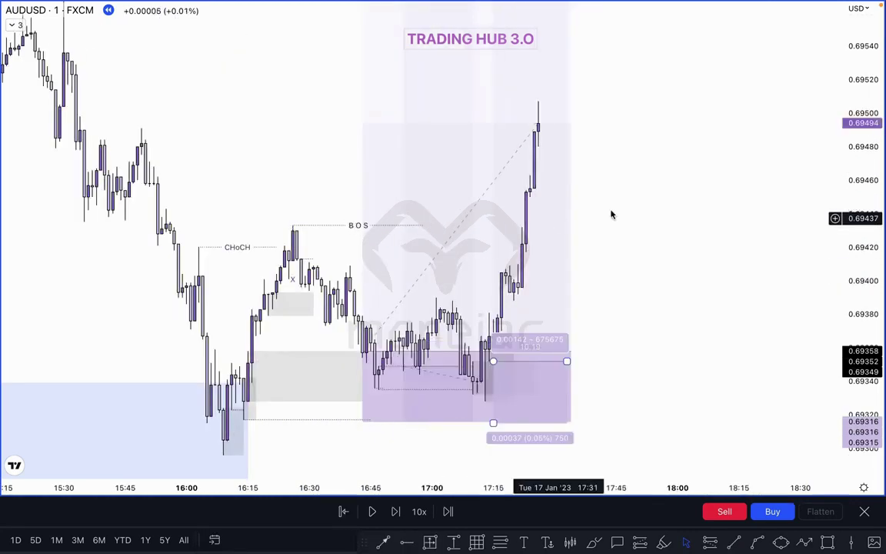
left_click(649, 209)
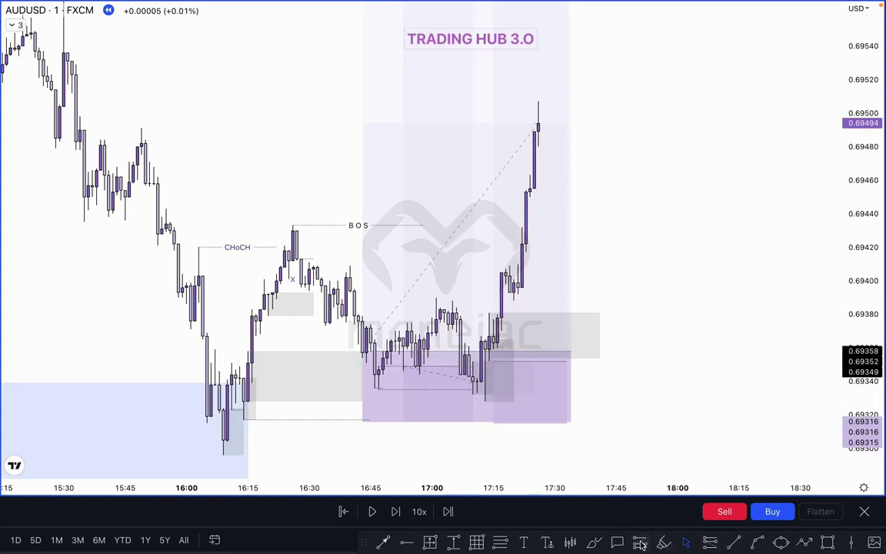
Sketch a pullback into the 17:14 rectangle and a rebound with the brush, underline the nearby lows and zone edges, and undo the strokes
left_click(597, 543)
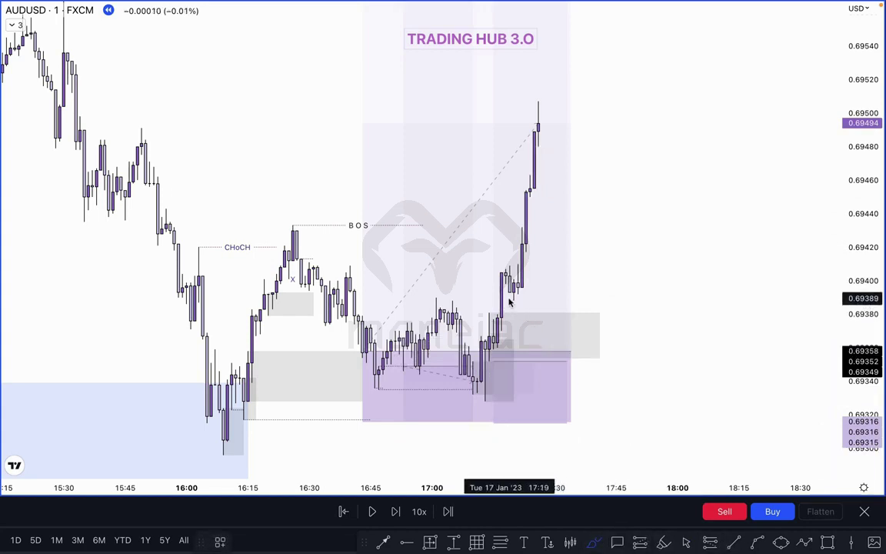
left_click_drag(512, 296, 597, 291)
mouse_move(542, 113)
left_mouse_down()
mouse_move(598, 315)
mouse_move(617, 273)
mouse_move(646, 104)
left_mouse_up()
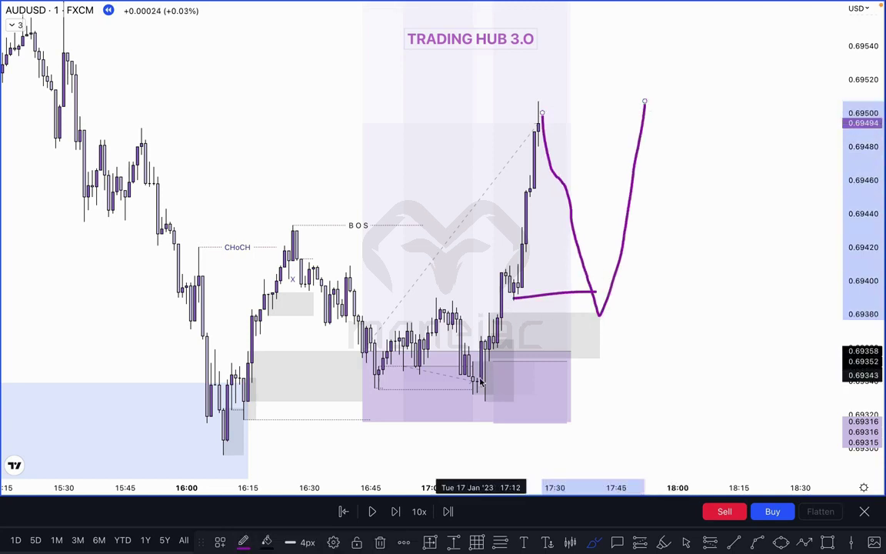
left_click_drag(465, 394, 497, 394)
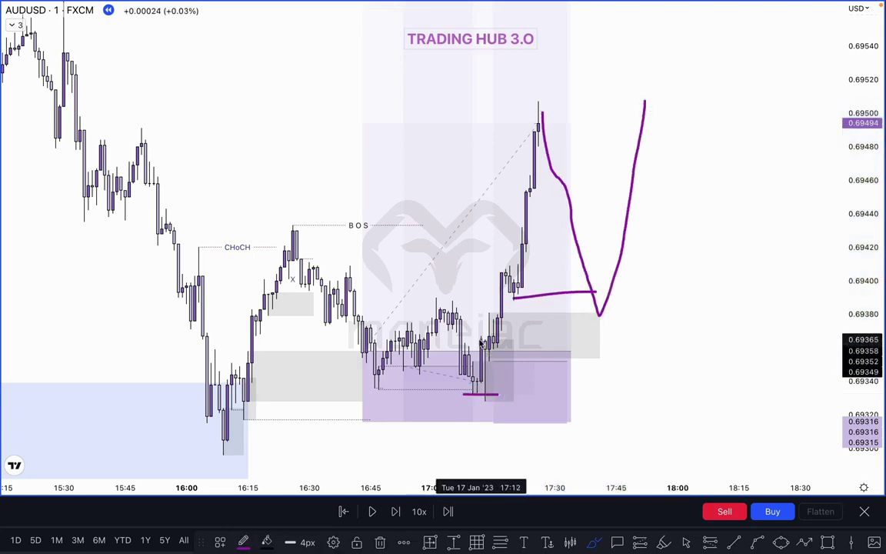
left_click_drag(486, 313, 624, 313)
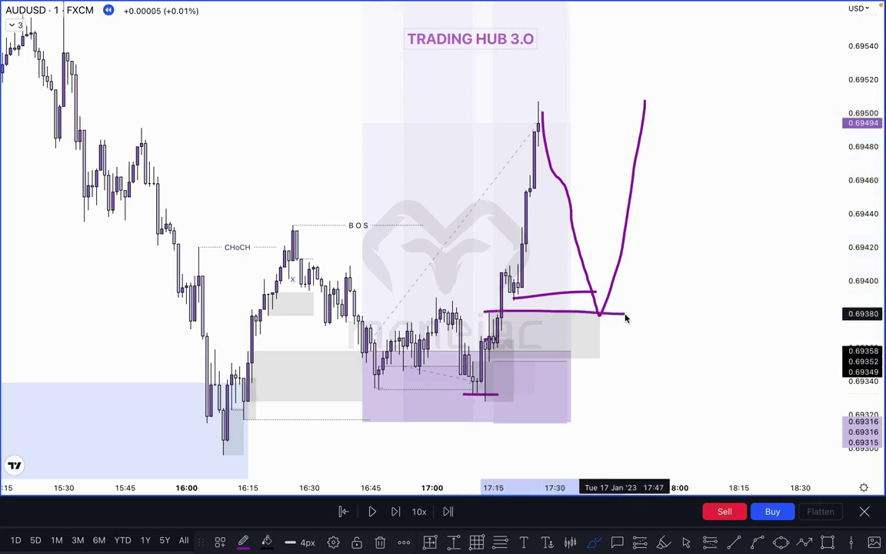
left_click_drag(490, 360, 588, 360)
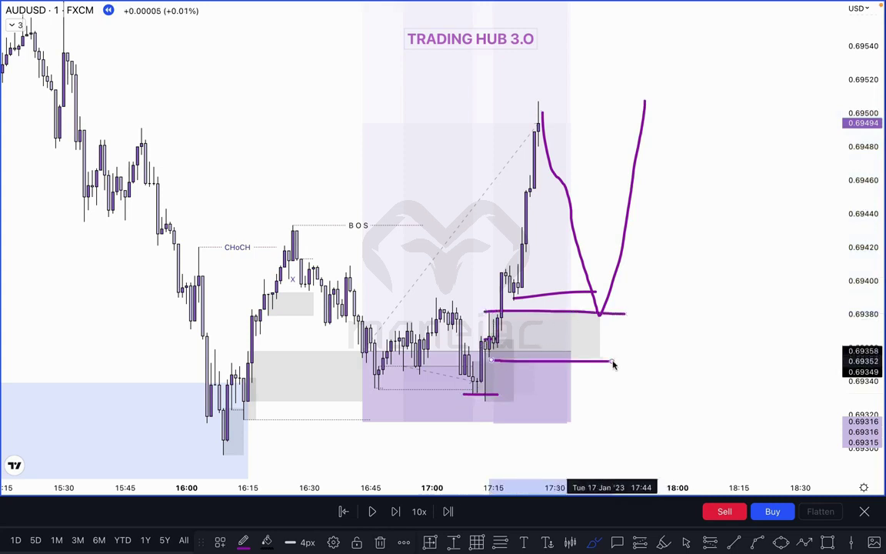
key("ctrl+z")
key("ctrl+z")
key("ctrl+z")
key("ctrl+z")
key("ctrl+z")
Sketch an alternative pullback from the latest high towards the 17:20 consolidation and a rebound with the brush, and undo the strokes
mouse_move(543, 115)
left_mouse_down()
mouse_move(559, 150)
mouse_move(594, 60)
mouse_move(629, 172)
left_mouse_up()
mouse_move(554, 162)
left_mouse_down()
mouse_move(614, 164)
mouse_move(660, 284)
left_mouse_up()
left_click_drag(522, 267, 649, 270)
mouse_move(516, 289)
left_mouse_down()
mouse_move(692, 294)
mouse_move(691, 108)
left_mouse_up()
key("super+z")
key("super+z")
key("super+z")
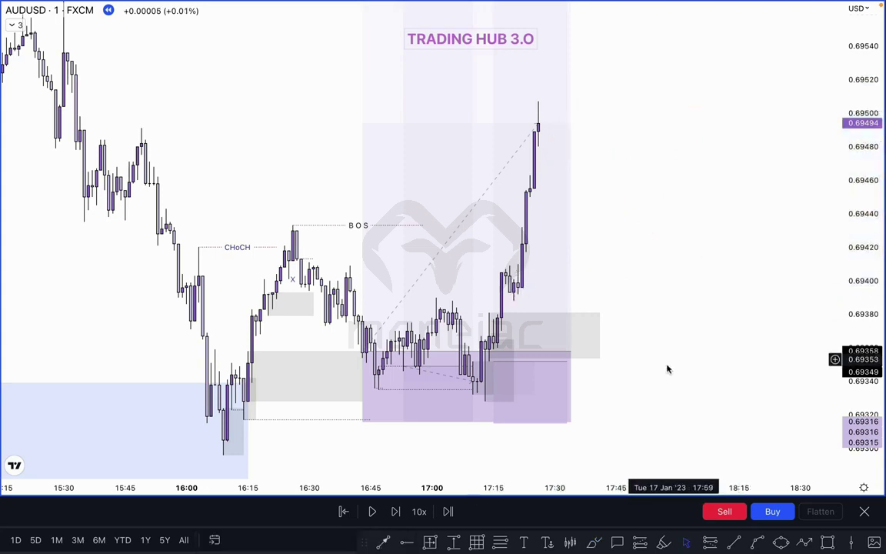
Advance the replay bar by bar past the new high to about 17:41
left_click(395, 511)
left_click(394, 511)
left_click(395, 511)
left_click(395, 512)
left_click(395, 512)
left_click(394, 512)
left_click(394, 511)
left_click(394, 511)
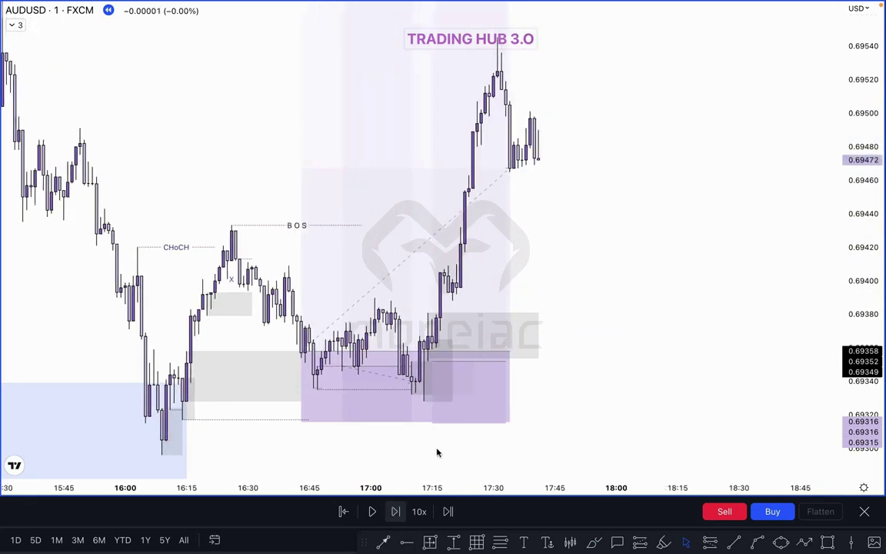
Draw a short trend line at 0.69498 from the 17:29 low to 17:32 and apply the X template to it
left_click_drag(583, 205, 590, 243)
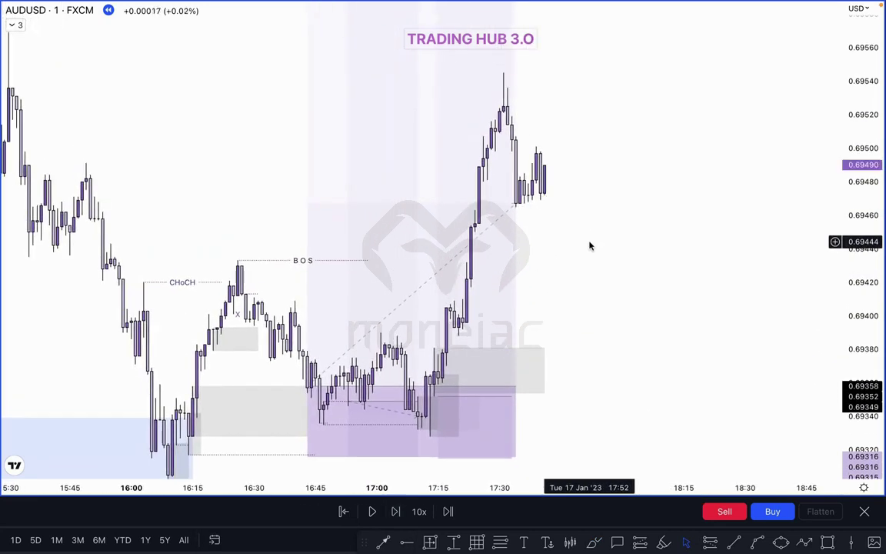
scroll(645, 243, "up", 2)
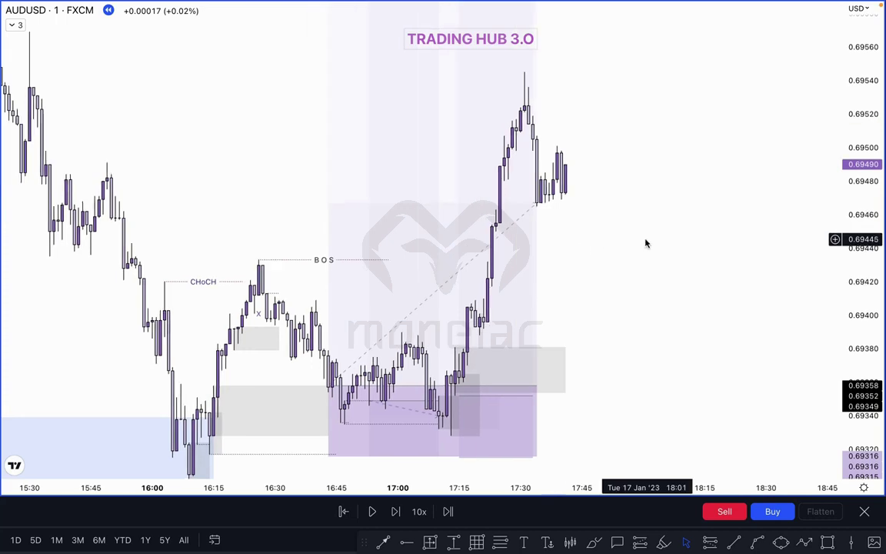
left_click(738, 540)
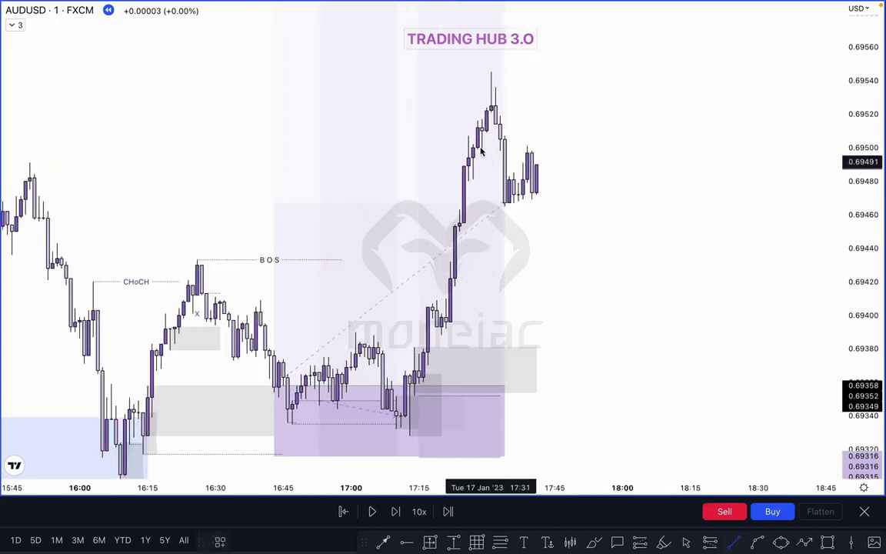
left_click(496, 152)
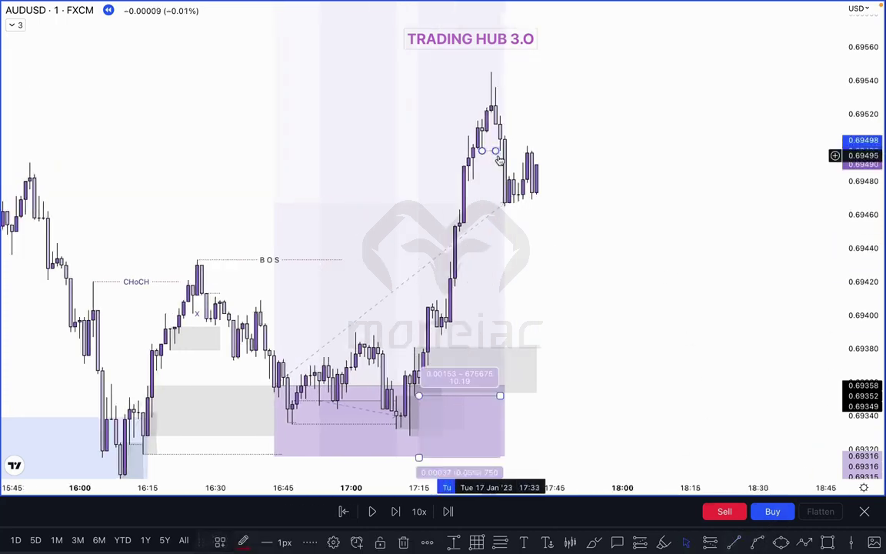
left_click(428, 291)
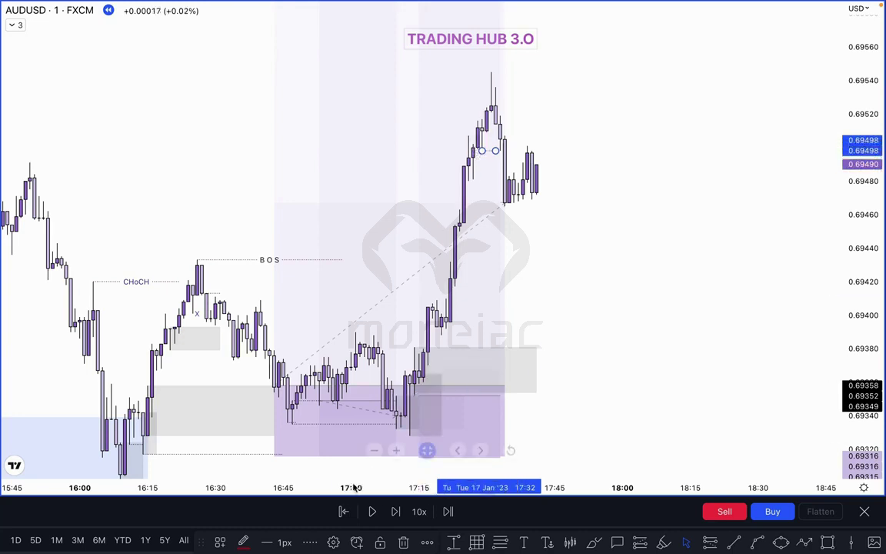
left_click(225, 543)
left_click(227, 545)
left_click(647, 222)
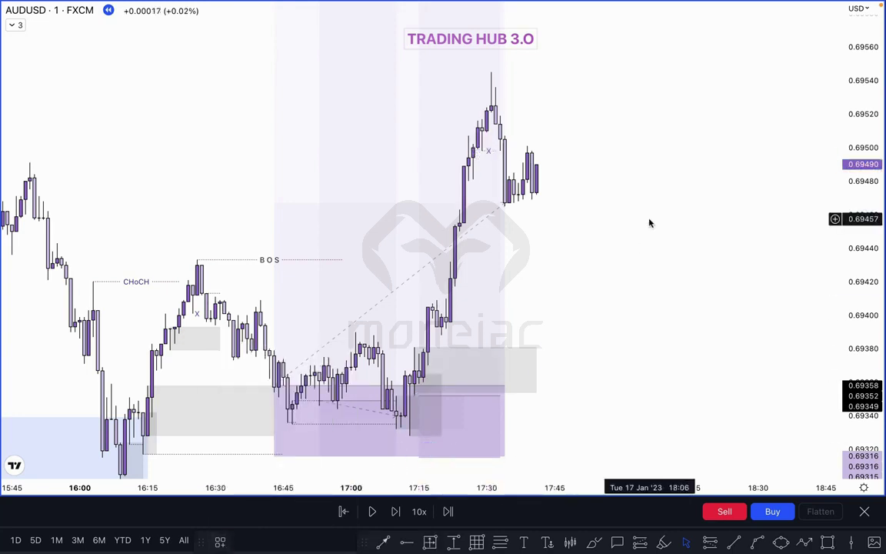
Examine the candles around the 17:31 high, the X line and the drop that follows in close-up
scroll(649, 219, "up", 2)
left_click_drag(554, 265, 649, 329)
scroll(711, 249, "up", 3)
left_click_drag(859, 269, 858, 85)
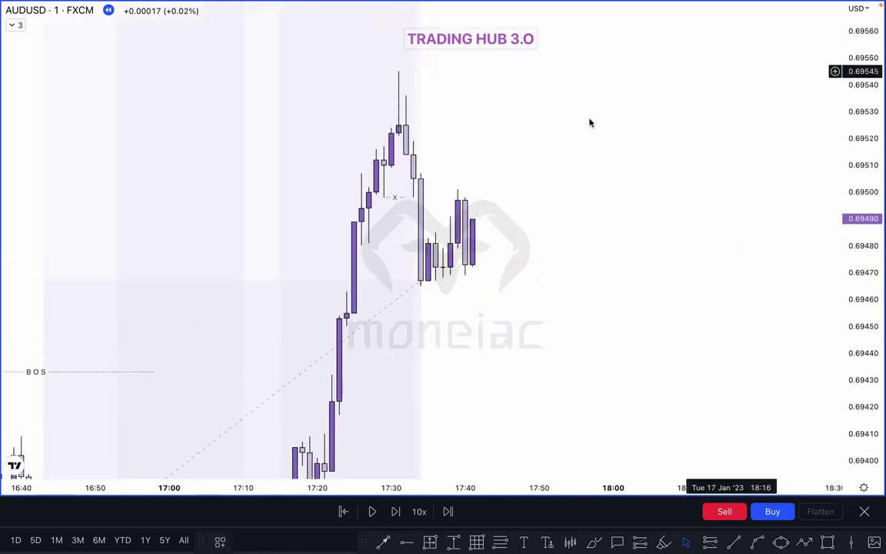
left_click_drag(524, 133, 680, 201)
scroll(680, 202, "up", 3)
left_click_drag(855, 266, 855, 85)
left_click_drag(583, 194, 686, 178)
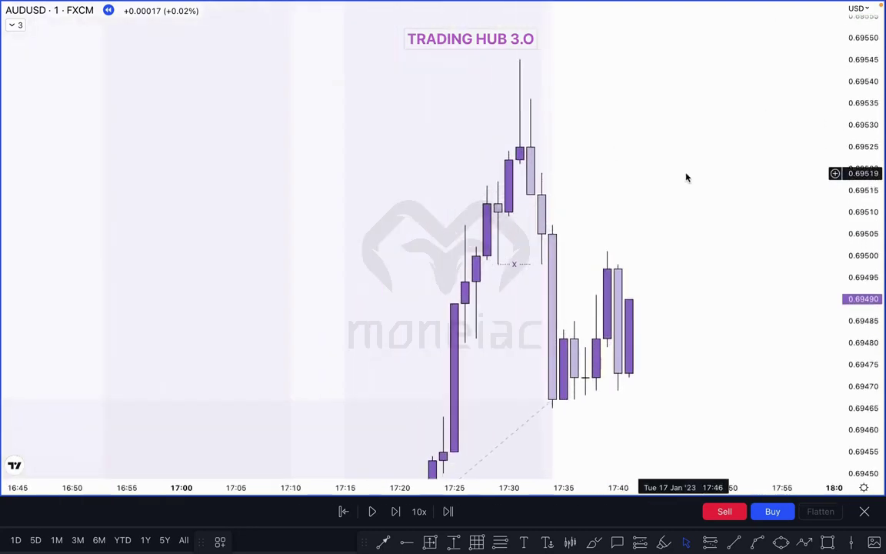
scroll(686, 178, "up", 2)
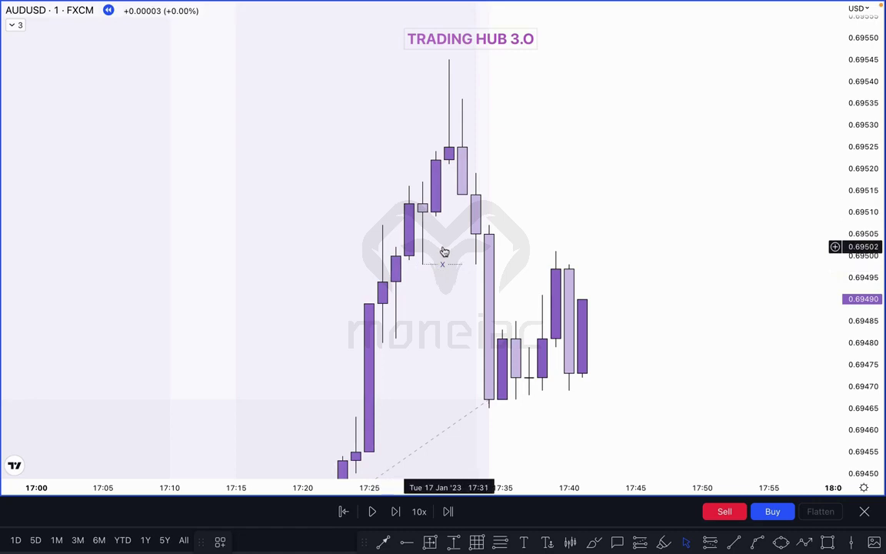
Draw a grey rectangle zone over the candle before the 17:22 rally, from about 0.69410 to 0.69392 and extending to 18:01
scroll(565, 177, "down", 3)
left_click_drag(862, 87, 859, 289)
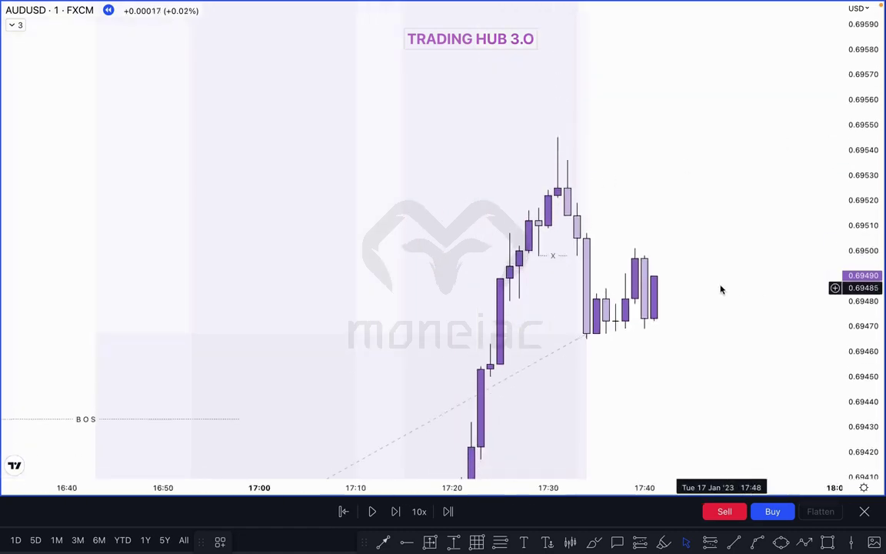
scroll(721, 291, "down", 4)
left_click_drag(866, 217, 865, 356)
left_click_drag(609, 344, 487, 284)
scroll(578, 282, "down", 3)
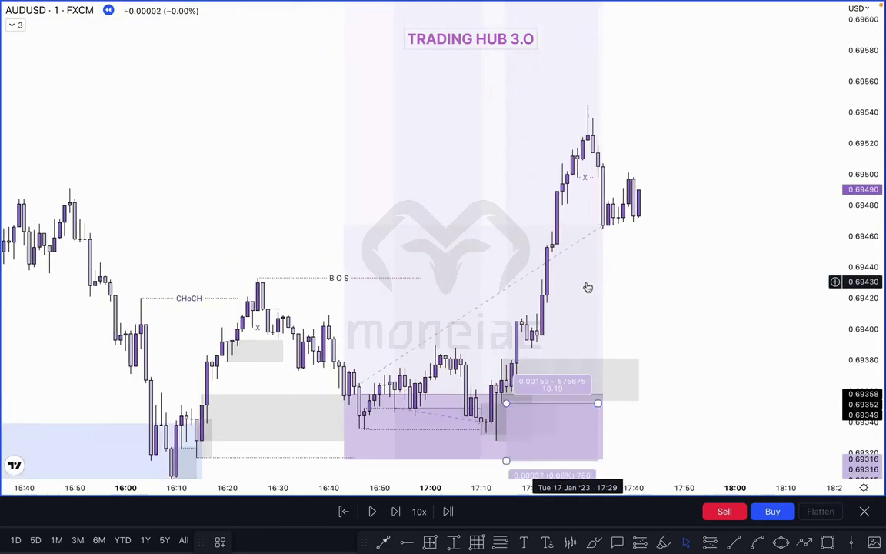
left_click_drag(589, 288, 396, 281)
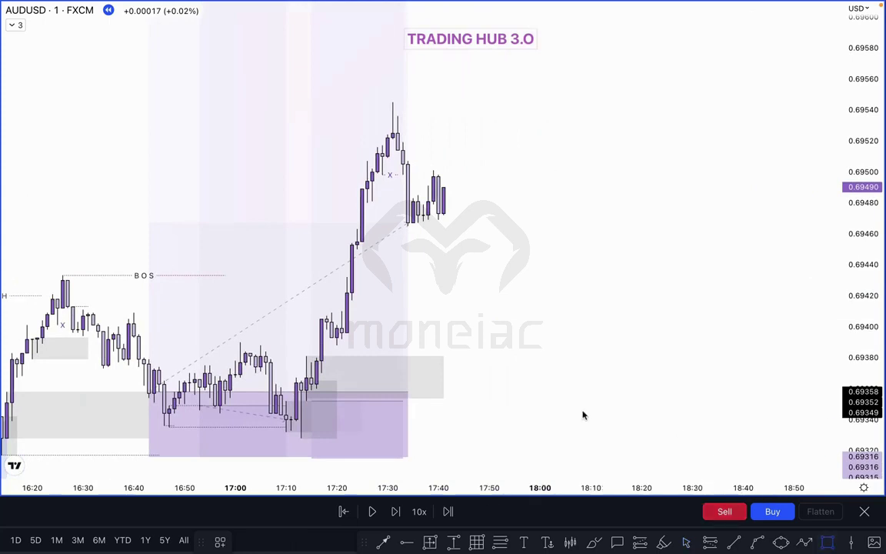
mouse_move(343, 312)
left_mouse_down()
mouse_move(533, 310)
mouse_move(544, 336)
left_mouse_up()
left_click(624, 269)
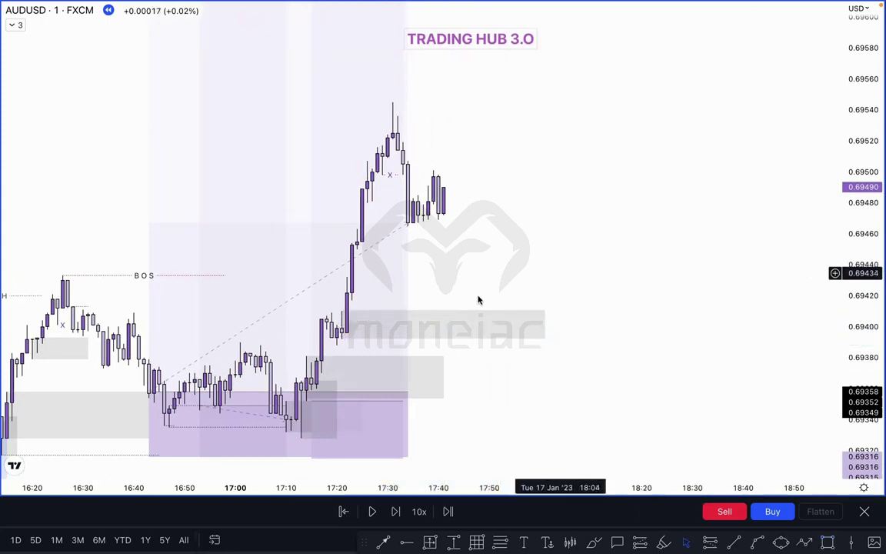
Readjust the new zone's corners so it starts at 17:21 and spans about 0.69410 down to 0.69392
left_click_drag(346, 339, 336, 345)
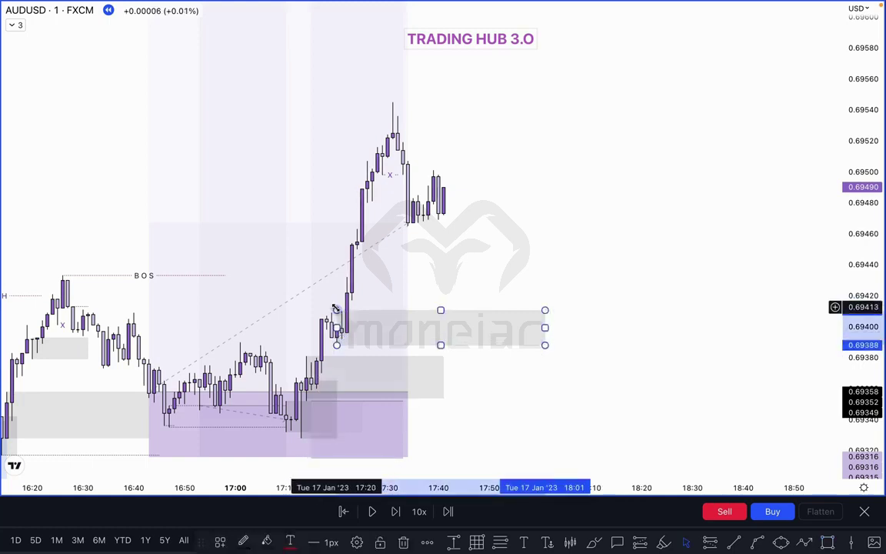
left_click_drag(337, 311, 337, 323)
left_click(463, 304)
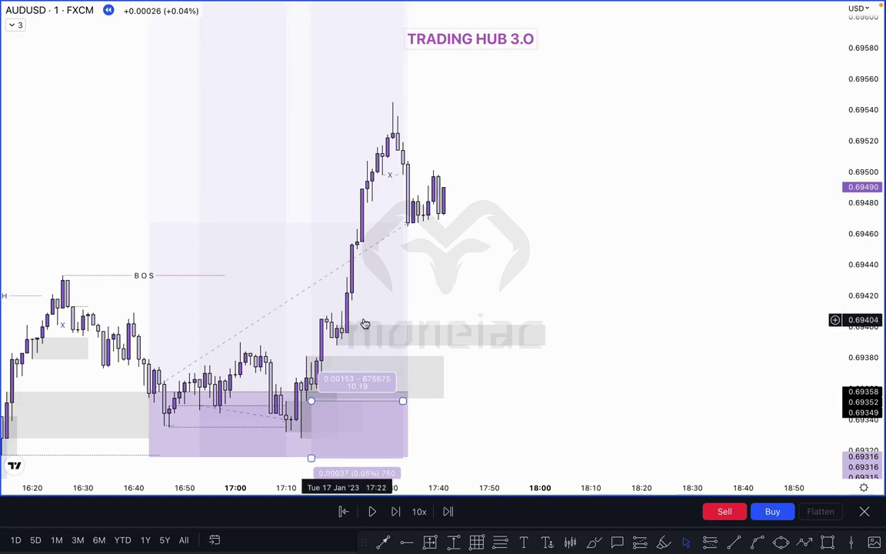
left_click(351, 331)
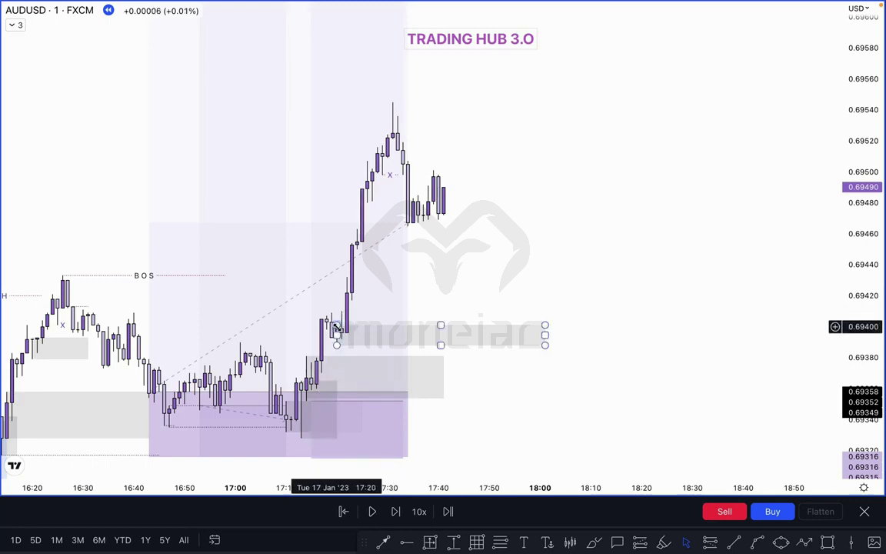
left_click_drag(336, 326, 340, 316)
left_click(543, 270)
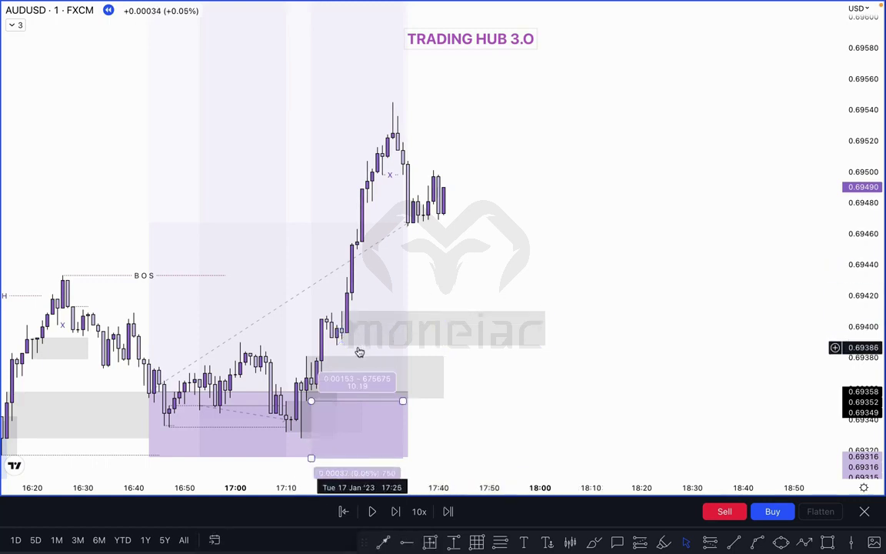
left_click_drag(342, 345, 341, 339)
left_click(492, 257)
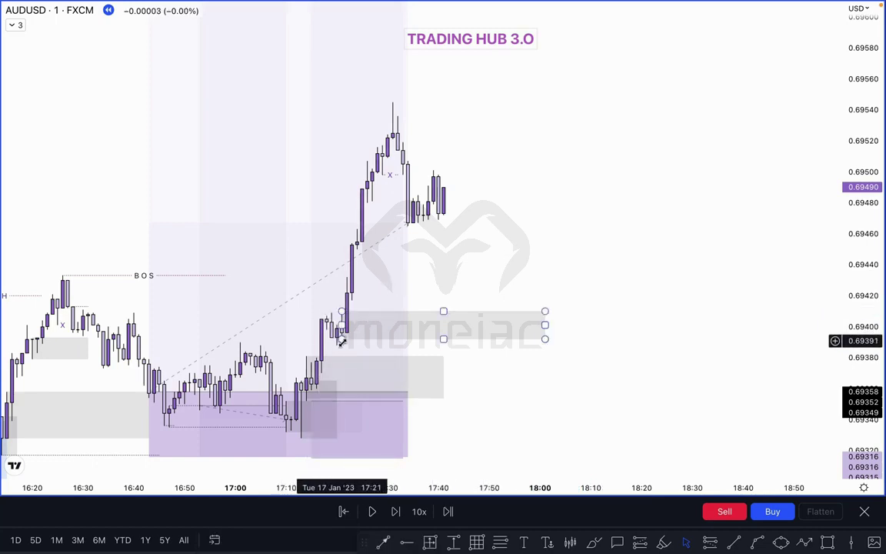
Extend the right edges of the two grey demand zones, the lower to about 18:08 and the upper to about 18:07
left_click_drag(583, 172, 581, 146)
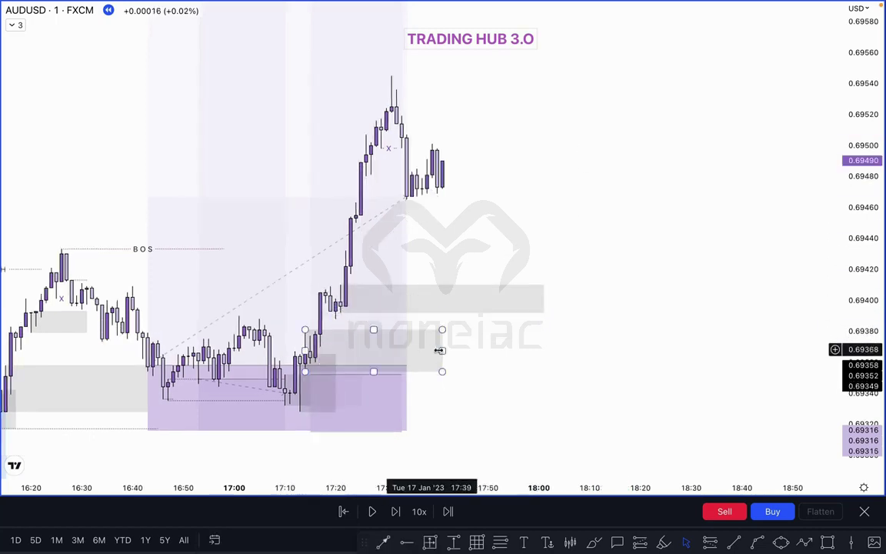
left_click_drag(444, 351, 578, 357)
left_click_drag(544, 299, 572, 301)
left_click_drag(545, 253, 593, 274)
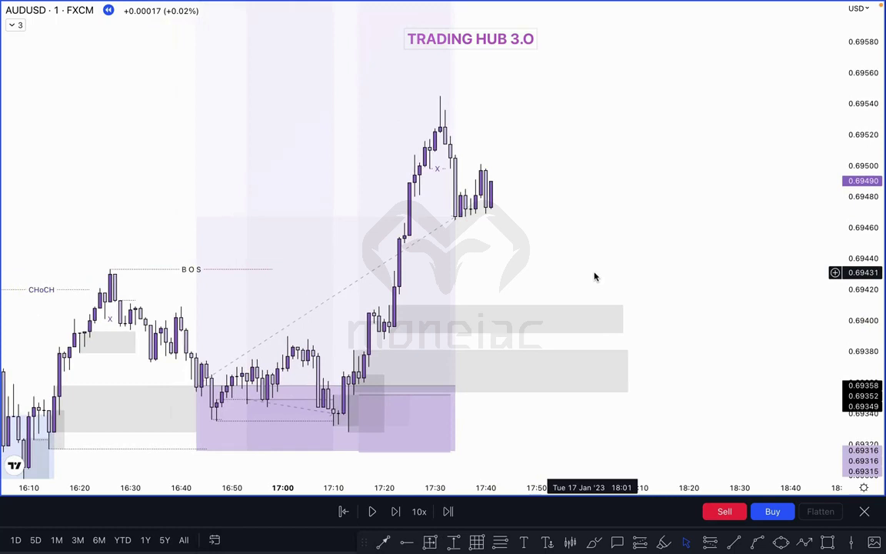
left_click_drag(593, 275, 655, 265)
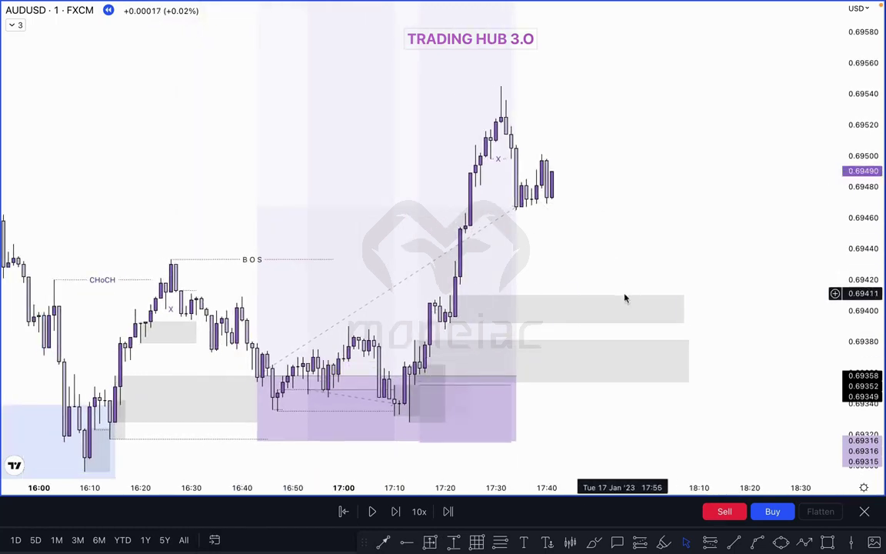
left_click(650, 253)
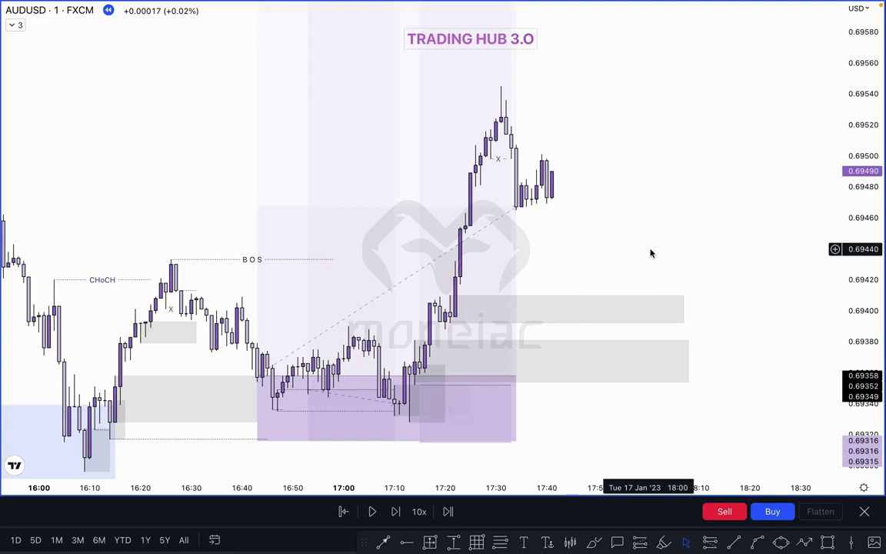
left_click(687, 358)
mouse_move(687, 358)
left_mouse_down()
mouse_move(712, 362)
mouse_move(696, 360)
left_mouse_up()
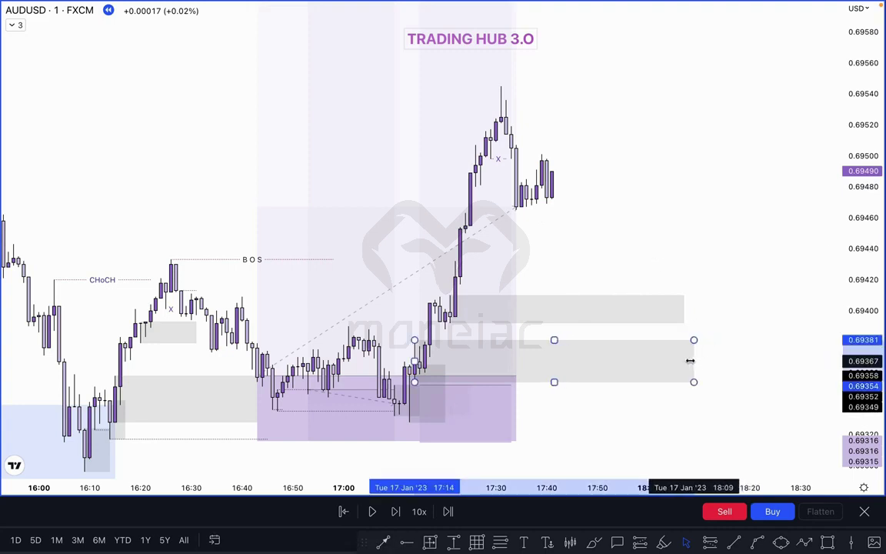
Advance the replay to about 17:55 and mark the break of the 17:31 high with a BOS-template trend line at 0.69545 ending at 17:50
left_click_drag(702, 257, 688, 250)
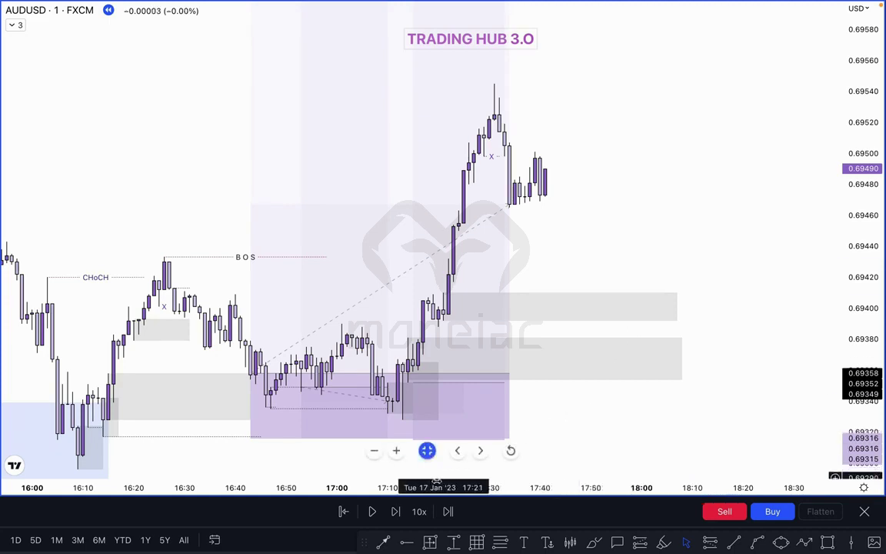
left_click(399, 511)
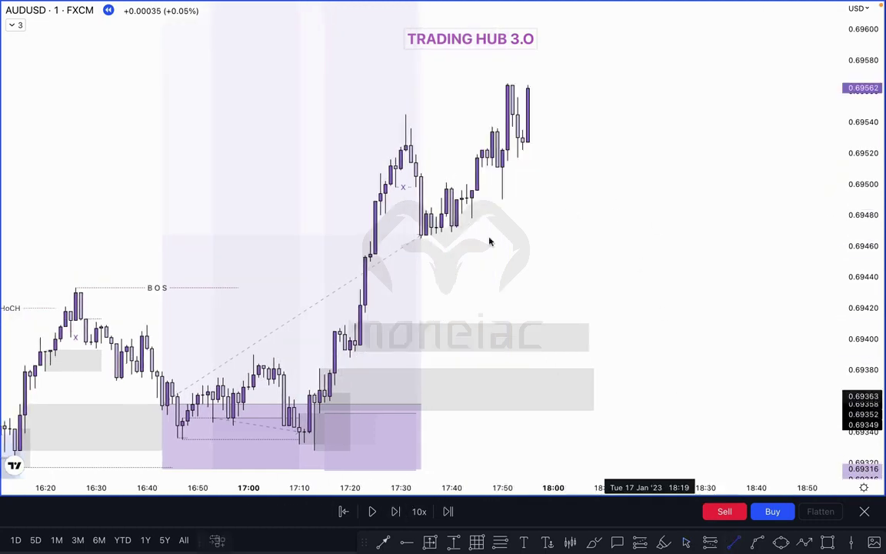
left_click_drag(408, 115, 507, 115)
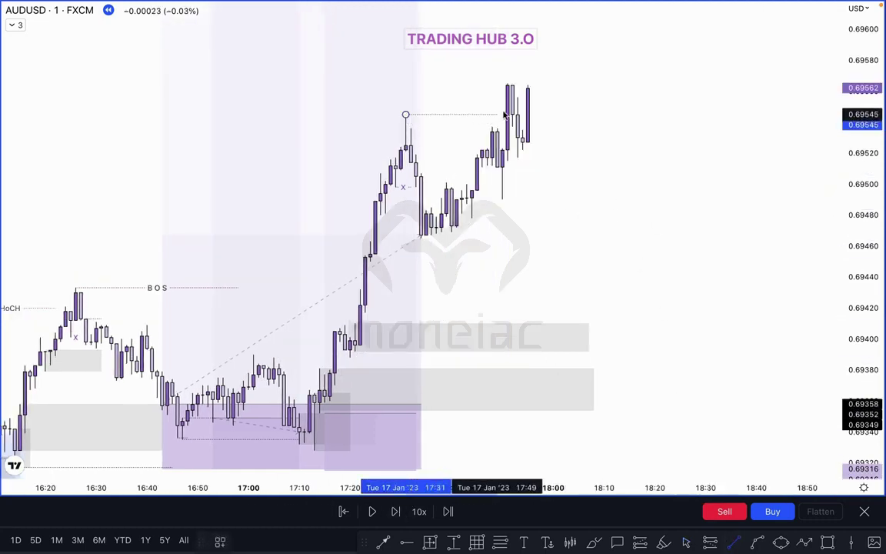
left_click(469, 120)
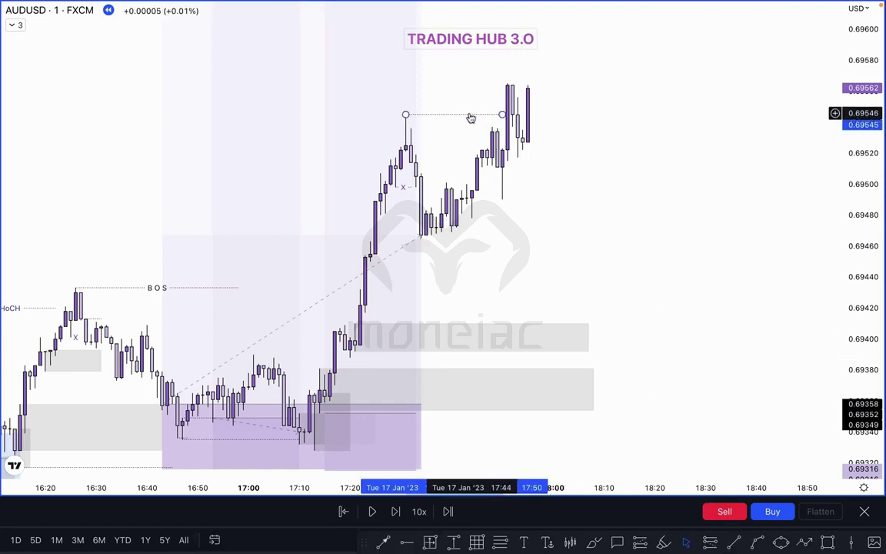
left_click(228, 547)
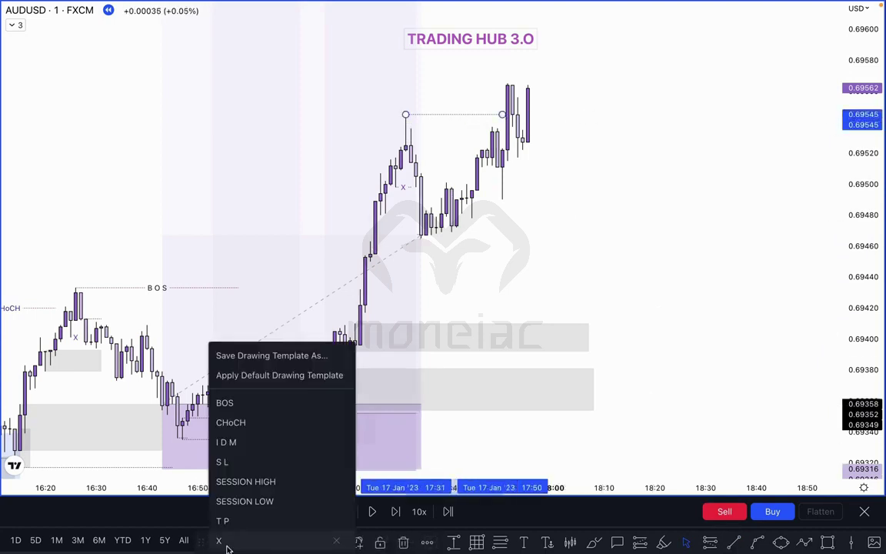
left_click(235, 403)
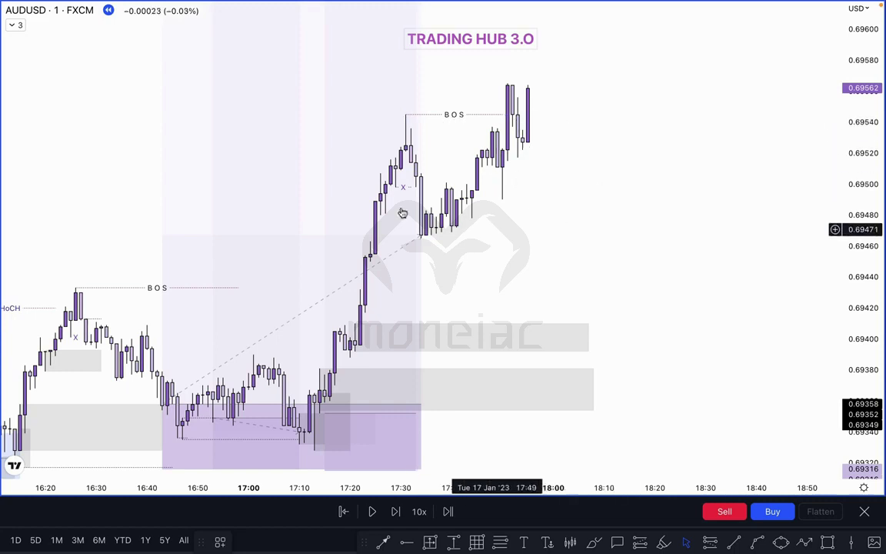
Copy the X line to the 17:50 low at about 0.69490 and shorten the new BOS line to end near 17:46
left_click(398, 192)
left_click_drag(411, 192, 543, 206)
left_click(590, 187)
left_click_drag(502, 115, 482, 115)
left_click(610, 118)
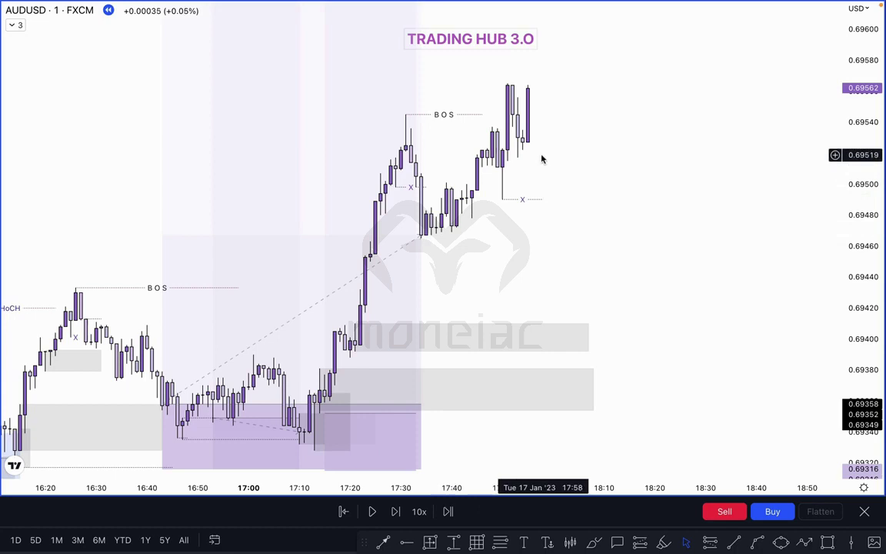
Draw four small grey rectangles over successive candle zones between 17:34 and 17:55, the last spanning 0.69524 to 0.69491
left_click(422, 210)
left_click(452, 235)
left_click(452, 185)
mouse_move(463, 212)
left_mouse_down()
mouse_move(473, 224)
mouse_move(504, 219)
left_mouse_up()
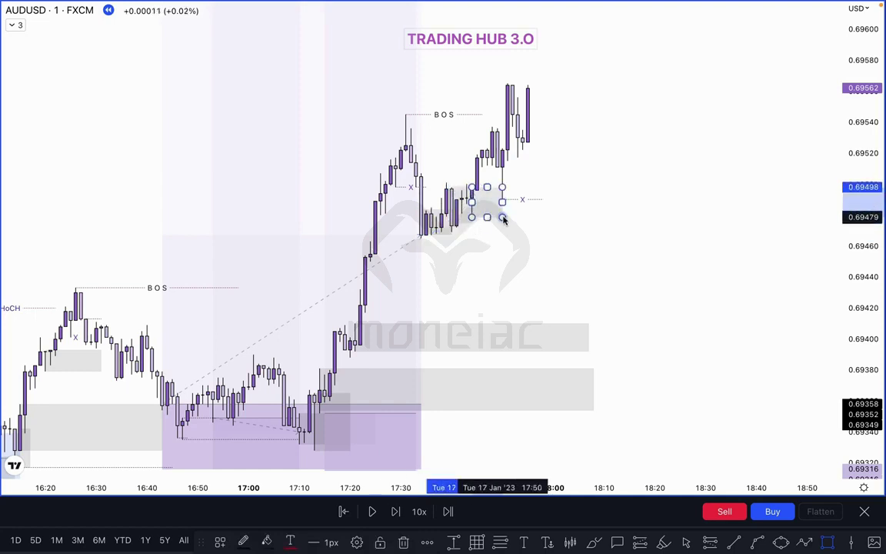
left_click(502, 147)
left_click(529, 198)
key("Escape")
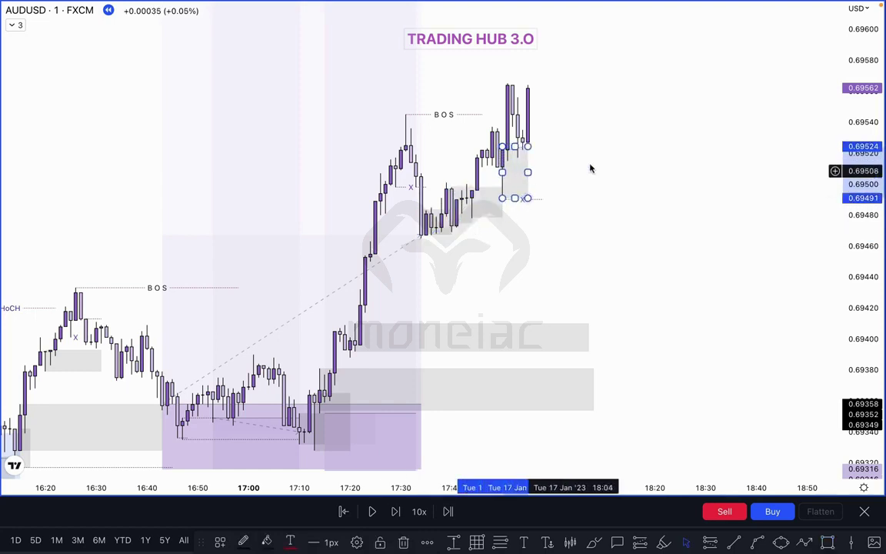
left_click(590, 168)
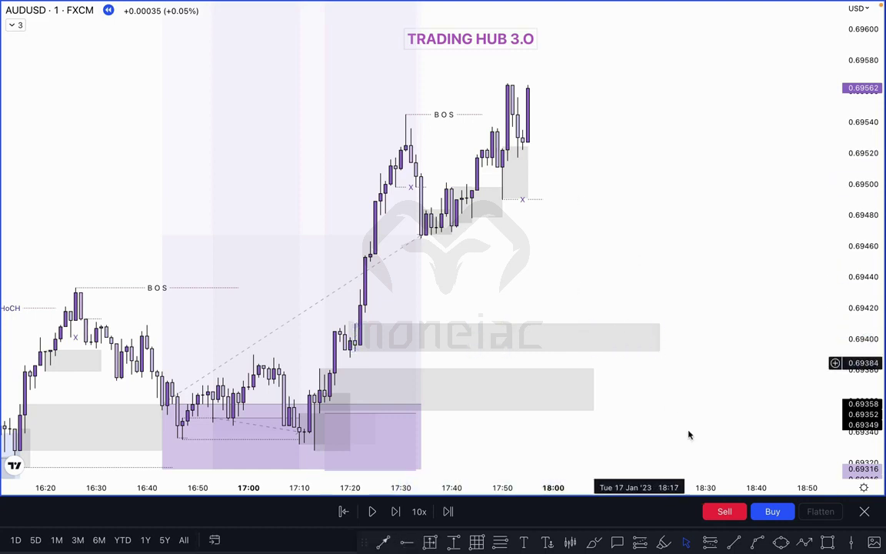
Draw a horizontal trend line at 0.69463 just under the 17:34 low, ending at about 18:03
left_click(651, 458)
left_click(422, 245)
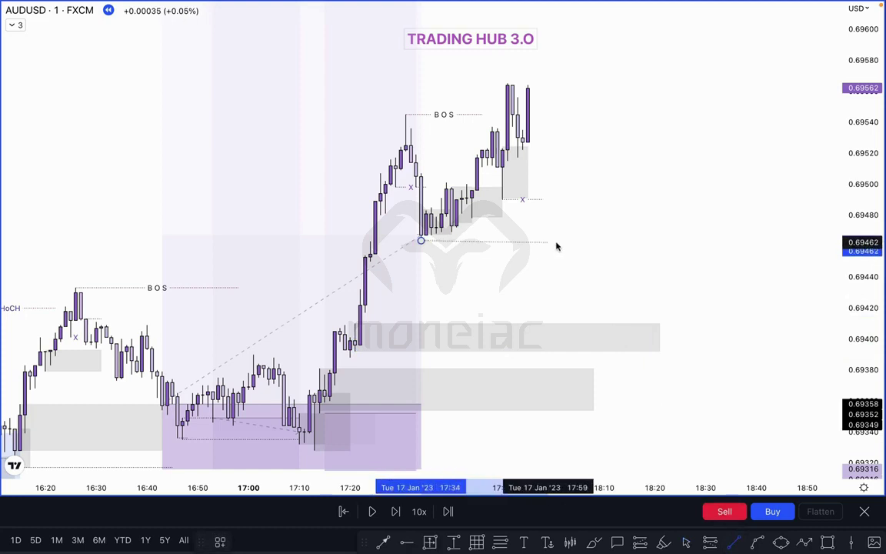
left_click(568, 241)
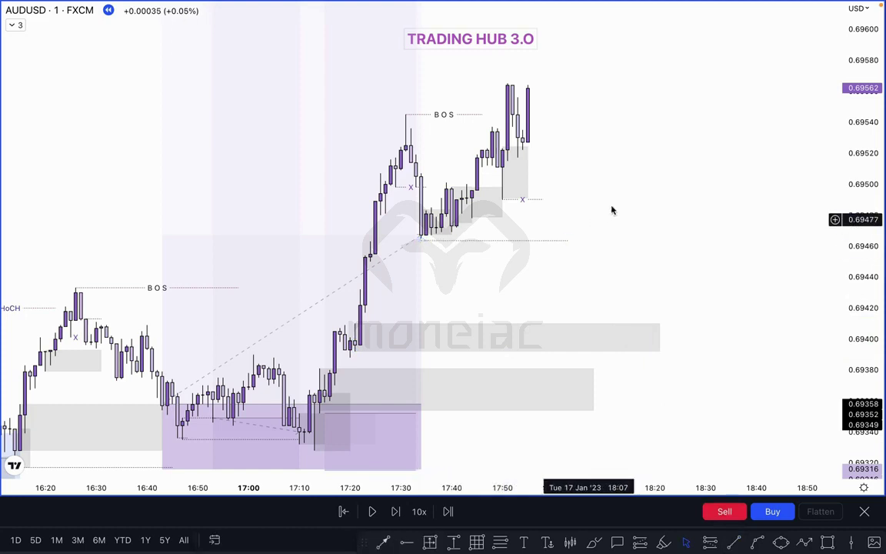
Sketch a brush path dropping from the latest high to about 0.69425 and rebounding, with horizontal strokes at about 0.69520 and 0.69495
scroll(593, 221, "down", 5)
left_click_drag(868, 84, 864, 242)
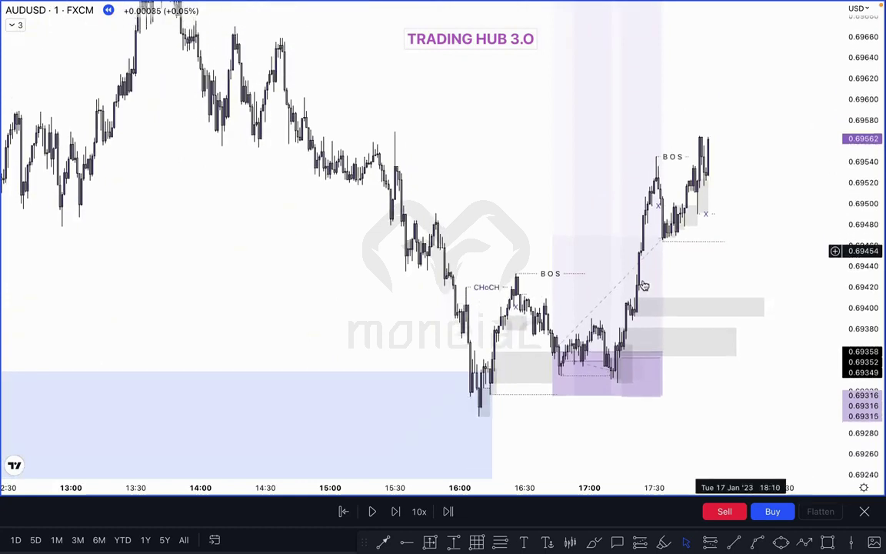
left_click_drag(337, 330, 132, 336)
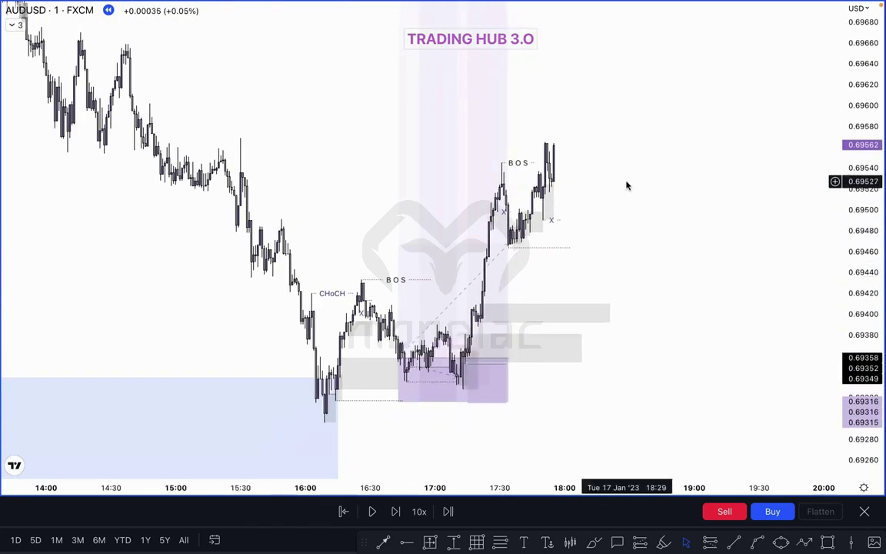
left_click(564, 249)
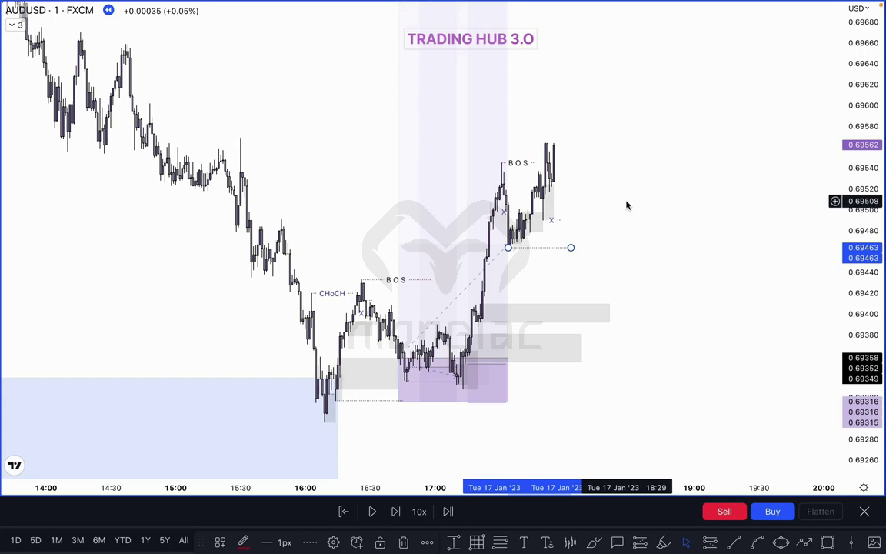
scroll(627, 206, "up", 3)
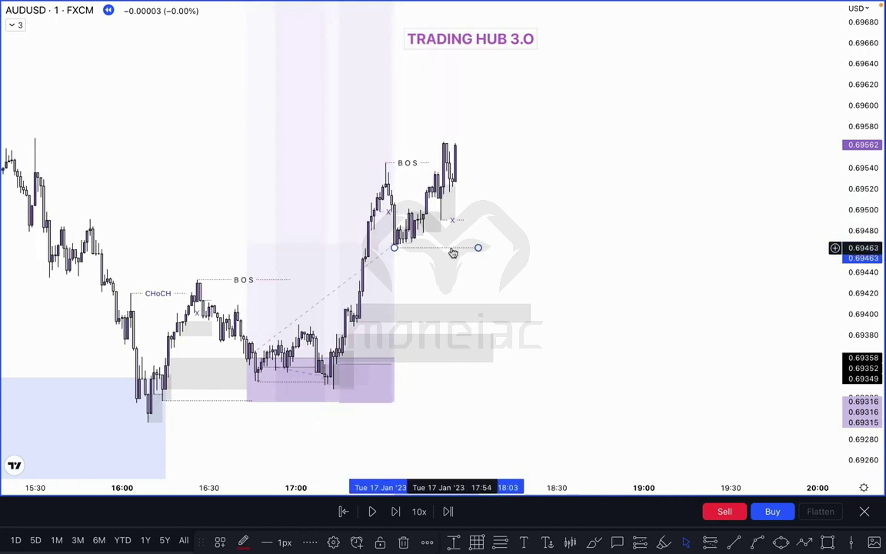
left_click(531, 313)
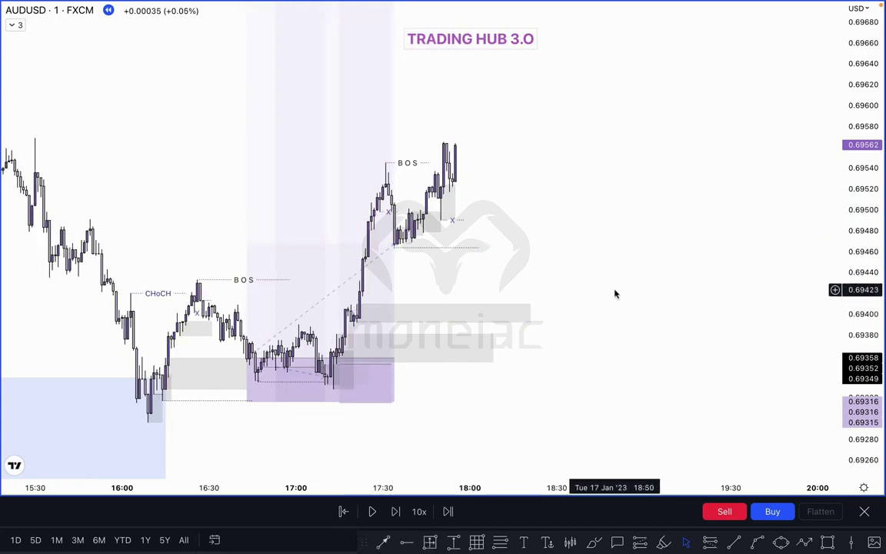
left_click(554, 220)
left_click(595, 543)
mouse_move(458, 153)
left_mouse_down()
mouse_move(461, 179)
mouse_move(508, 245)
mouse_move(516, 291)
left_mouse_up()
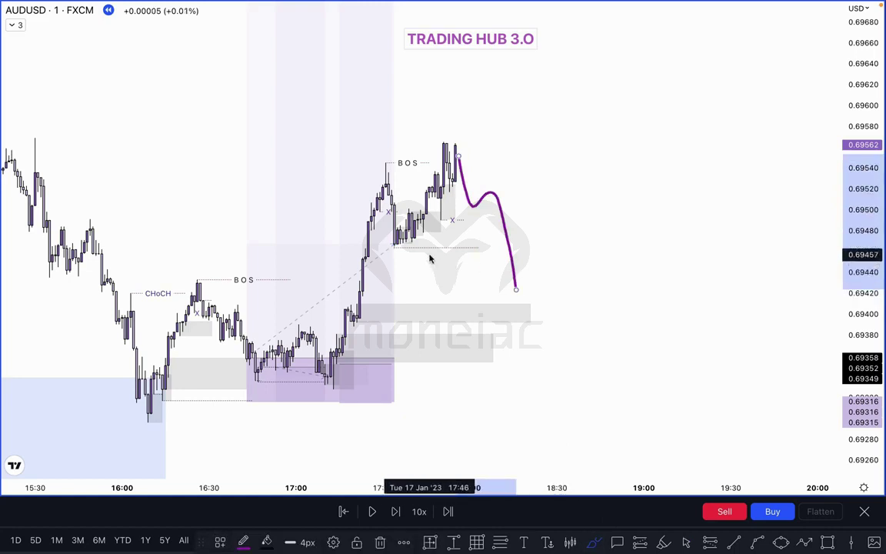
mouse_move(516, 289)
left_mouse_down()
mouse_move(548, 207)
mouse_move(569, 214)
left_mouse_up()
left_click_drag(468, 191, 553, 189)
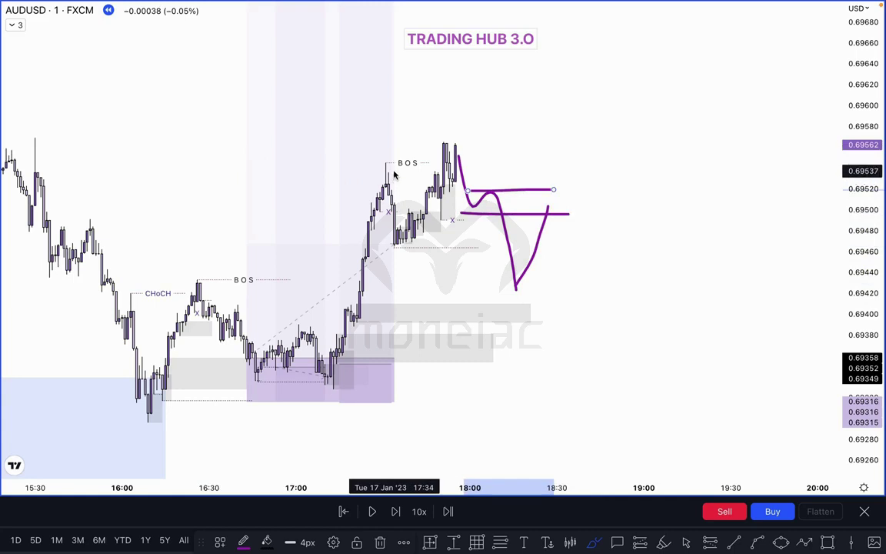
Continue the brush path down in waves to about 0.69265, and draw two long strokes from the 16:10 low beneath the price action
left_click_drag(546, 194, 609, 294)
left_click_drag(635, 367, 650, 398)
left_click_drag(140, 413, 628, 427)
left_click_drag(132, 418, 660, 436)
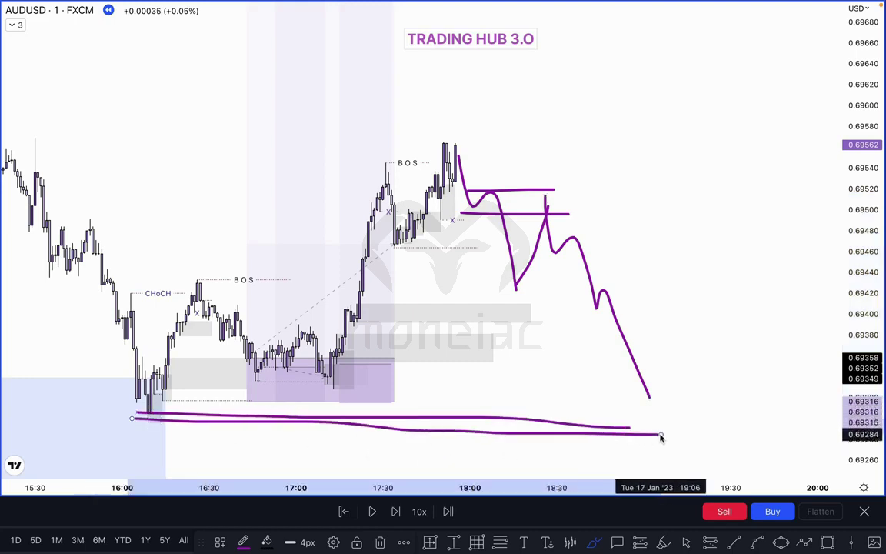
left_click_drag(648, 397, 659, 453)
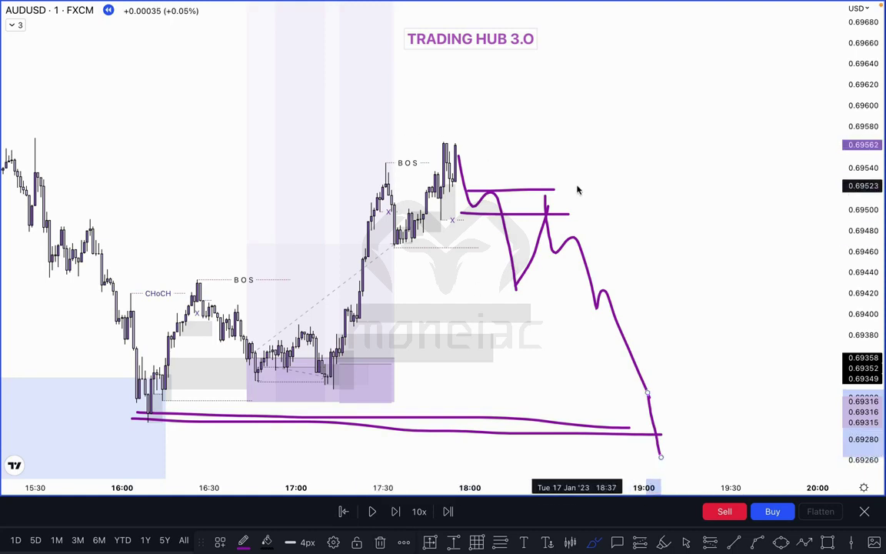
Undo all brush strokes of the sketched bearish path, including its horizontal levels and the long strokes beneath the 16:10 low
key("ctrl+z")
key("ctrl+z")
key("ctrl+z")
key("ctrl+z")
key("ctrl+z")
key("ctrl+z")
key("ctrl+z")
key("ctrl+z")
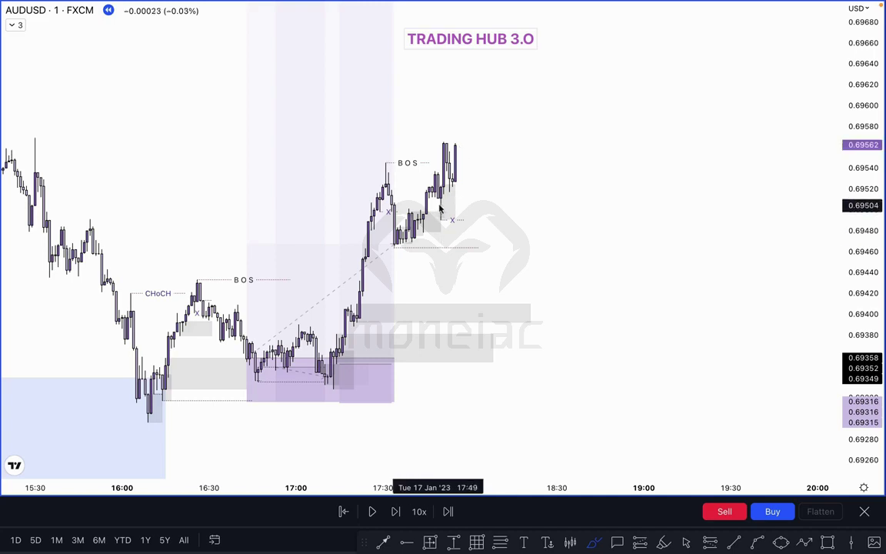
Sketch brush levels at about 0.69508 and 0.69460 from the 17:50 candle, with a path dipping between them and rising to about 0.69655
mouse_move(441, 206)
left_mouse_down()
mouse_move(441, 253)
mouse_move(421, 242)
mouse_move(444, 242)
left_mouse_up()
left_click_drag(440, 202, 552, 201)
left_click_drag(546, 250, 436, 250)
mouse_move(453, 154)
left_mouse_down()
mouse_move(464, 128)
mouse_move(511, 229)
mouse_move(556, 46)
left_mouse_up()
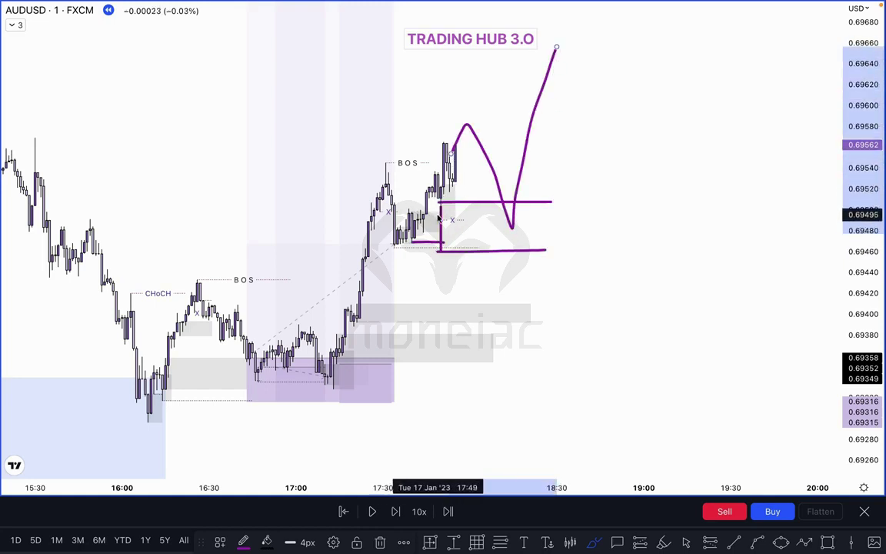
Undo the brush strokes outlining the two levels and the bullish path
key("super+z")
key("super+z")
key("super+z")
key("super+z")
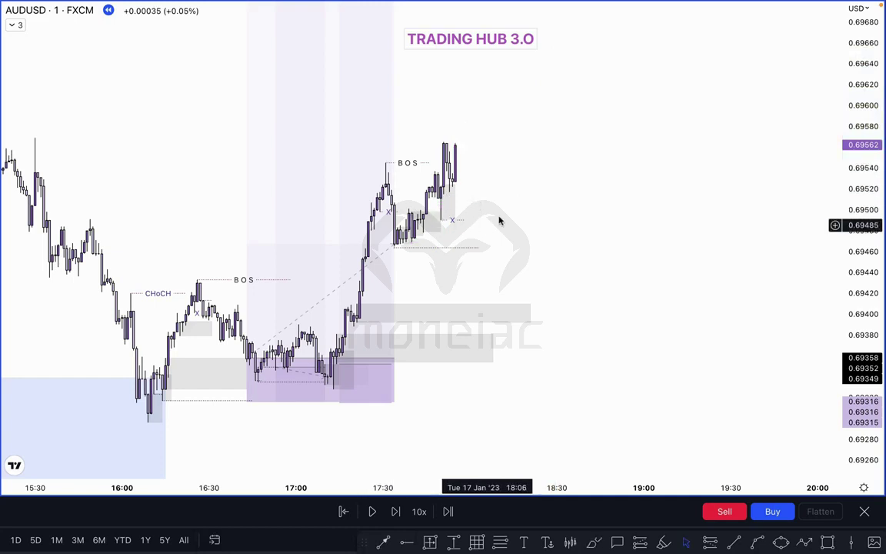
Apply the template with the centred X label to the horizontal line at 0.69463 under the 17:34 low
left_click(477, 247)
left_click(368, 347, "ctrl")
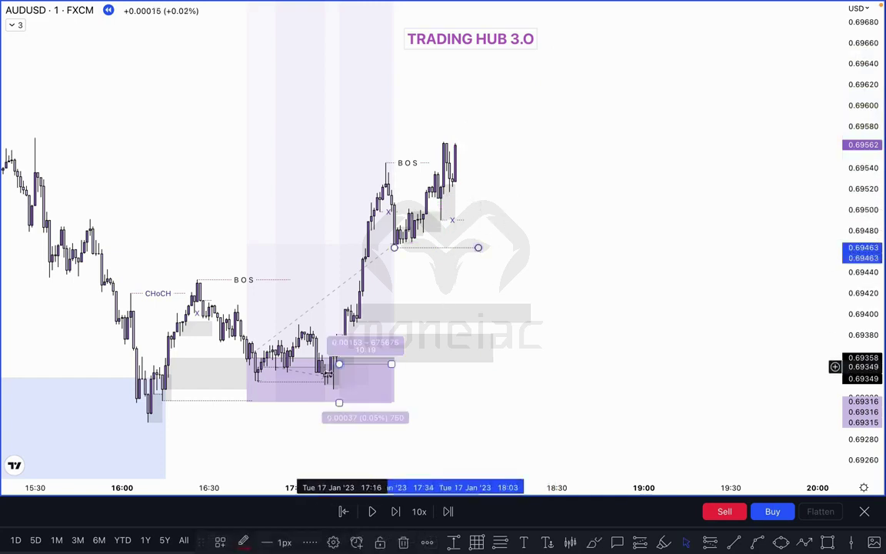
left_click(222, 541)
left_click(228, 537)
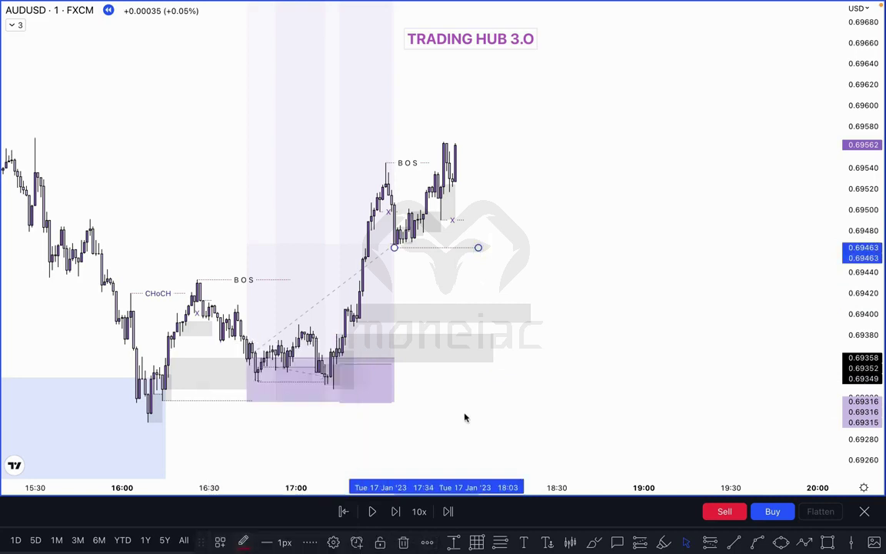
left_click(613, 266)
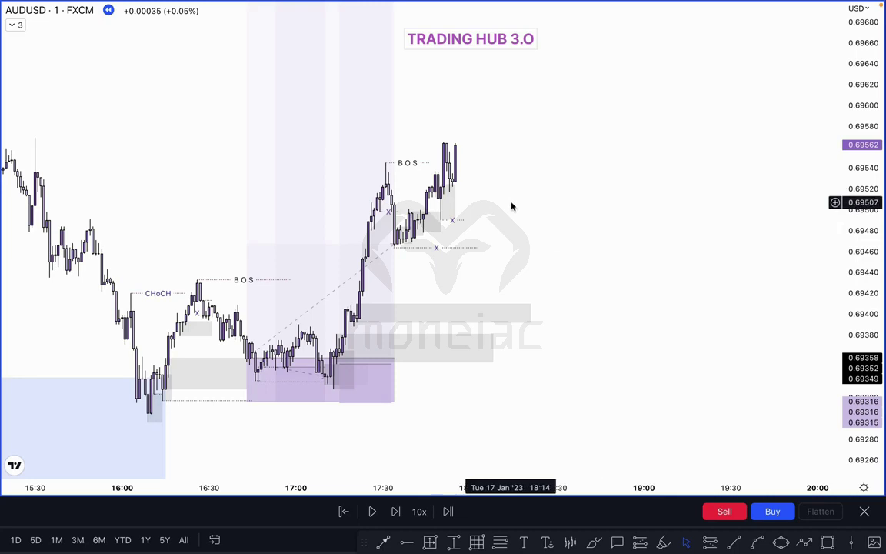
Shorten the large blue zone so that it ends at about 16:10
left_click_drag(512, 206, 571, 165)
left_click(223, 408)
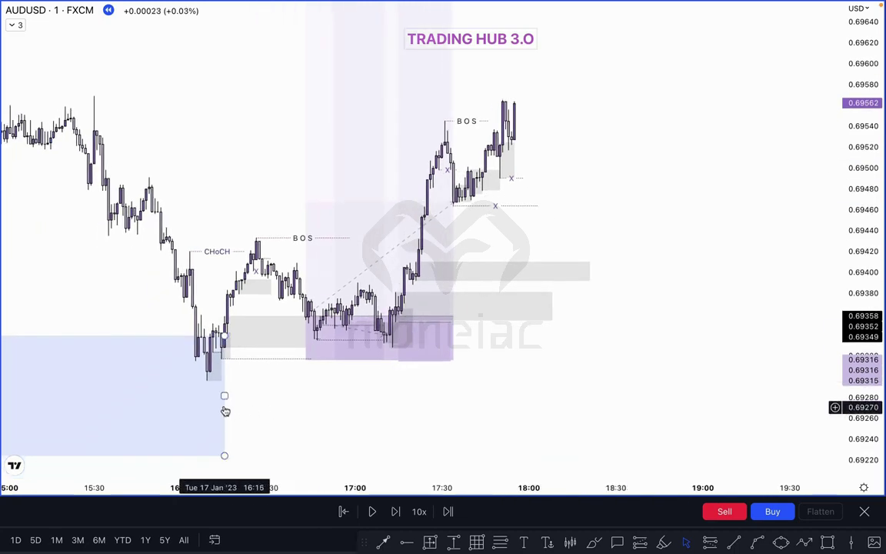
left_click_drag(224, 395, 210, 392)
left_click(260, 403)
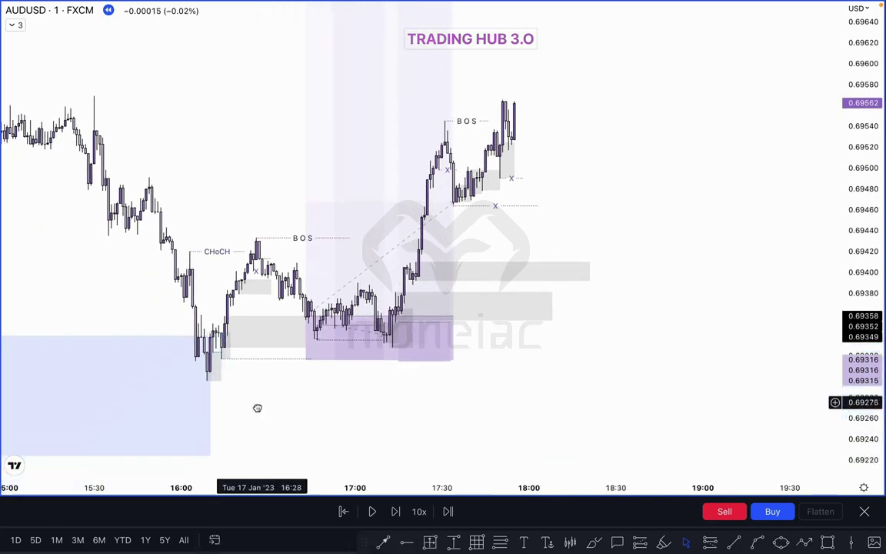
Advance the bar replay to about 18:23
left_click_drag(260, 406, 214, 449)
left_click(394, 511)
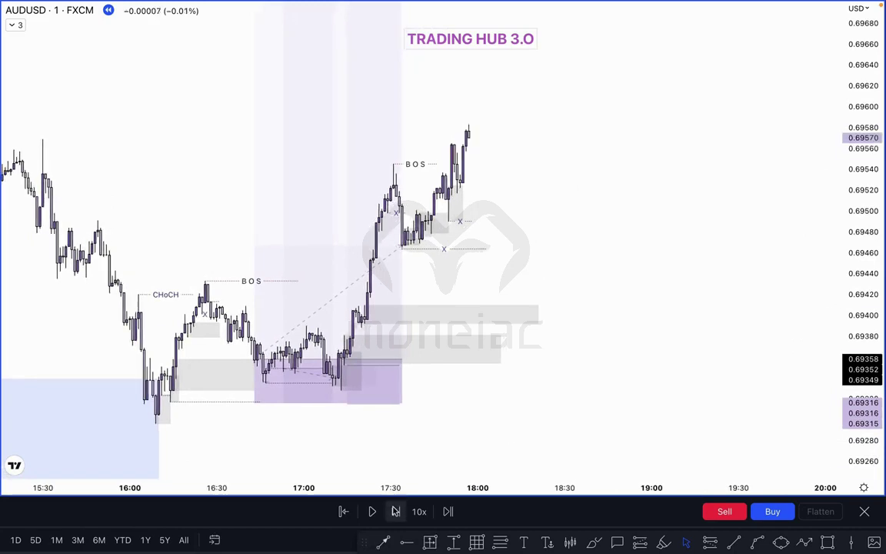
Mark the 17:50 low with a short horizontal brush stroke at about 0.69491 and remove it
left_click(595, 543)
left_click_drag(376, 223, 425, 222)
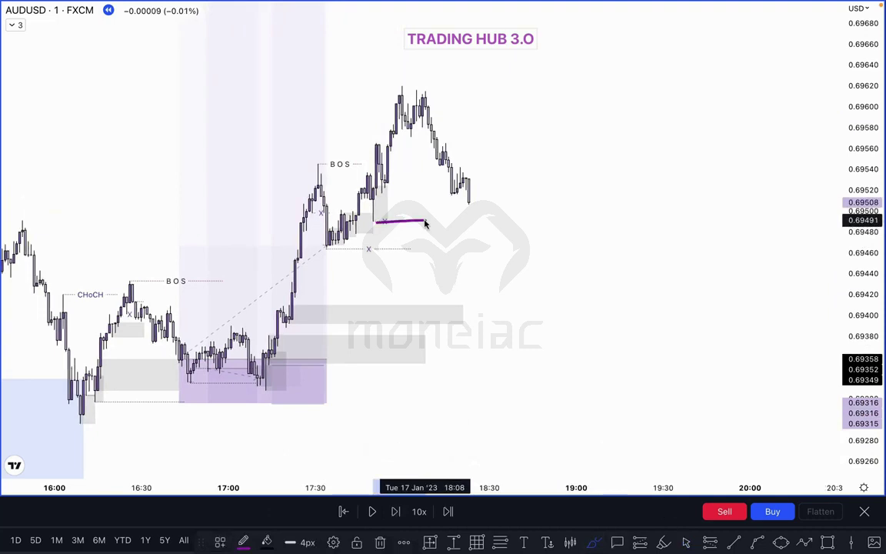
key("Delete")
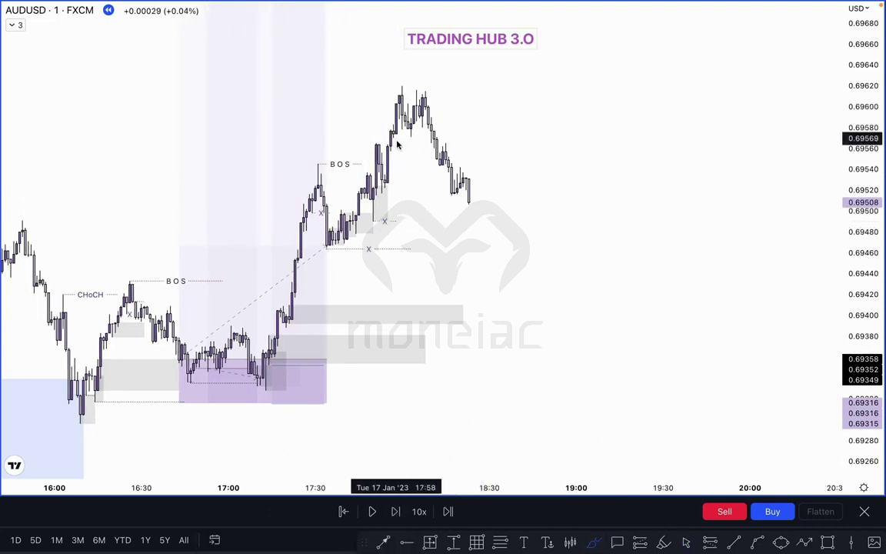
left_click_drag(406, 134, 415, 135)
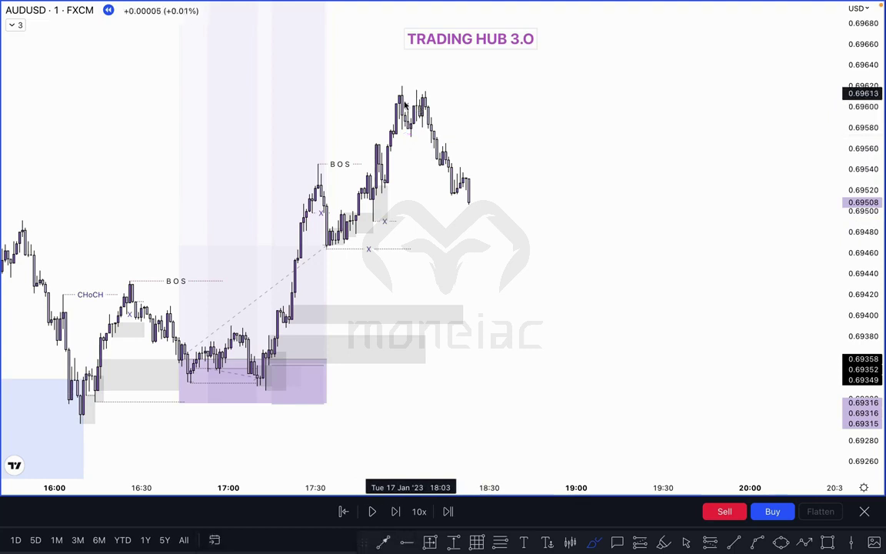
Sketch a brush level at about 0.69519 and a path with a circled dip at about 0.69410 rebounding to about 0.69580, and undo them
mouse_move(377, 191)
left_mouse_down()
mouse_move(431, 192)
mouse_move(512, 257)
mouse_move(565, 128)
left_mouse_up()
mouse_move(516, 289)
left_mouse_down()
mouse_move(549, 285)
mouse_move(528, 287)
left_mouse_up()
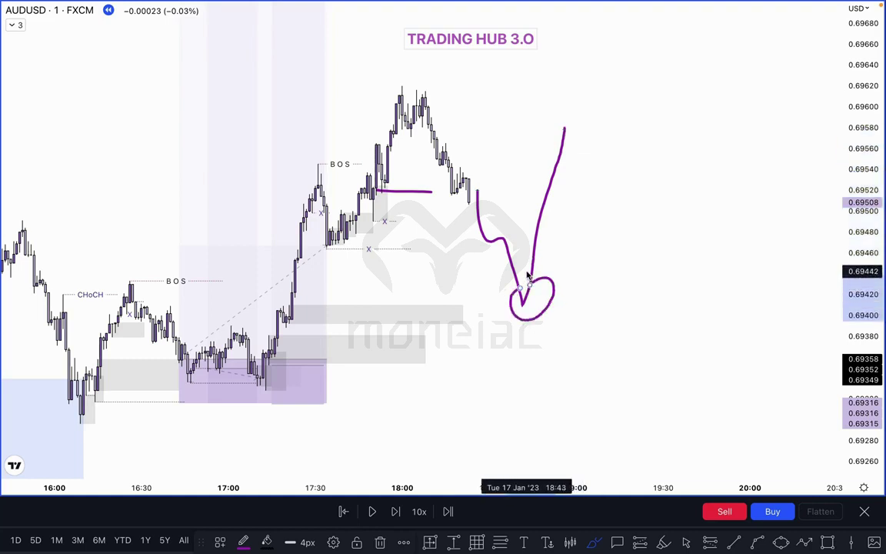
key("ctrl+z")
key("ctrl+z")
key("ctrl+z")
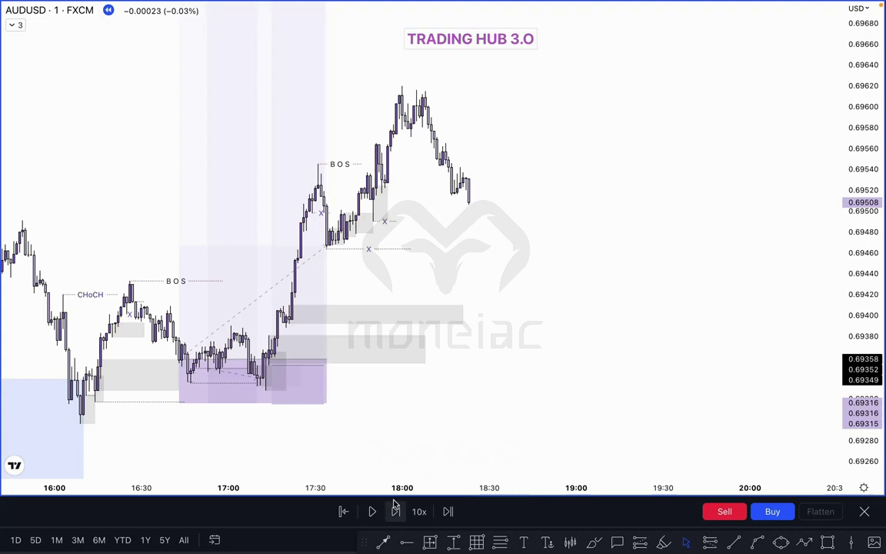
Advance the replay bar by bar to about 18:44
left_click(394, 504)
left_click(394, 504)
left_click(394, 504)
left_click(394, 504)
left_click(394, 504)
left_click(394, 504)
left_click(394, 503)
left_click(393, 504)
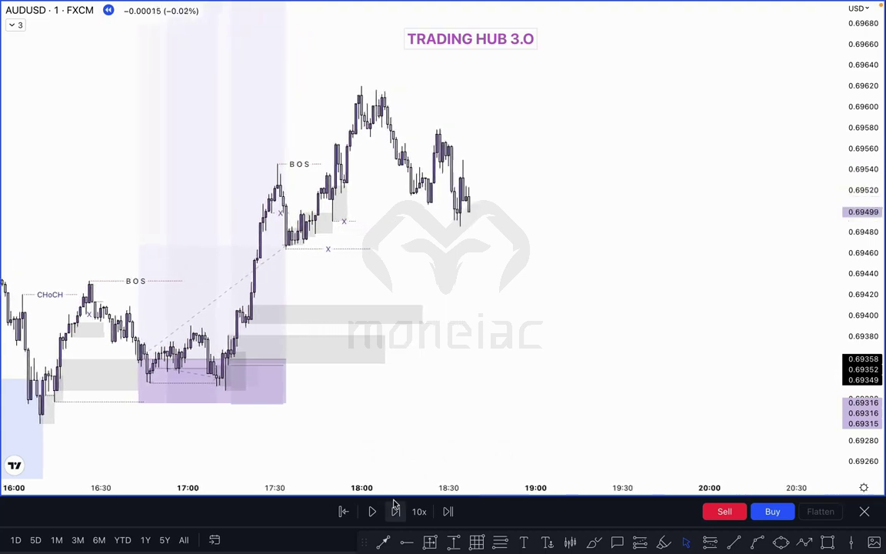
left_click(394, 504)
left_click(394, 504)
left_click(393, 504)
left_click(394, 503)
left_click(394, 504)
Extend the upper grey zone to about 18:46 and the lower grey zone to about 18:48
left_click_drag(402, 315, 474, 314)
left_click(546, 302)
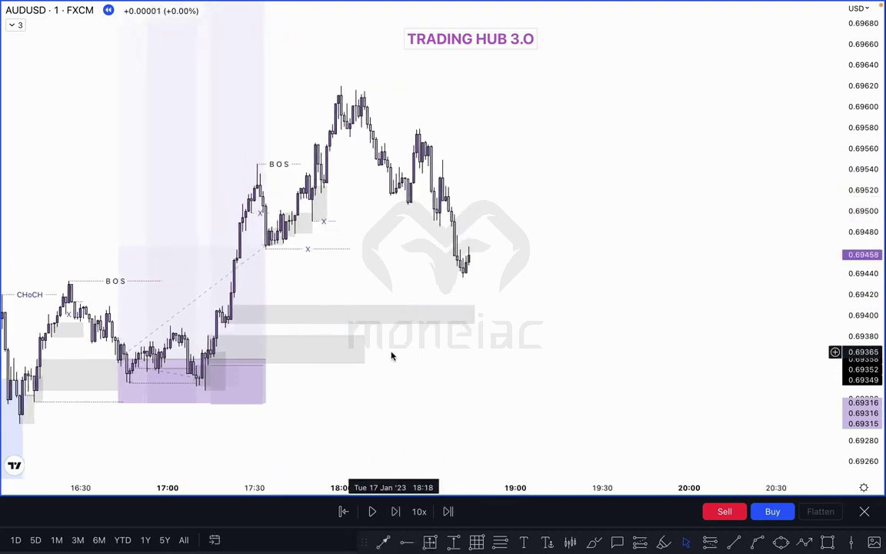
left_click_drag(367, 348, 480, 349)
left_click_drag(623, 313, 748, 311)
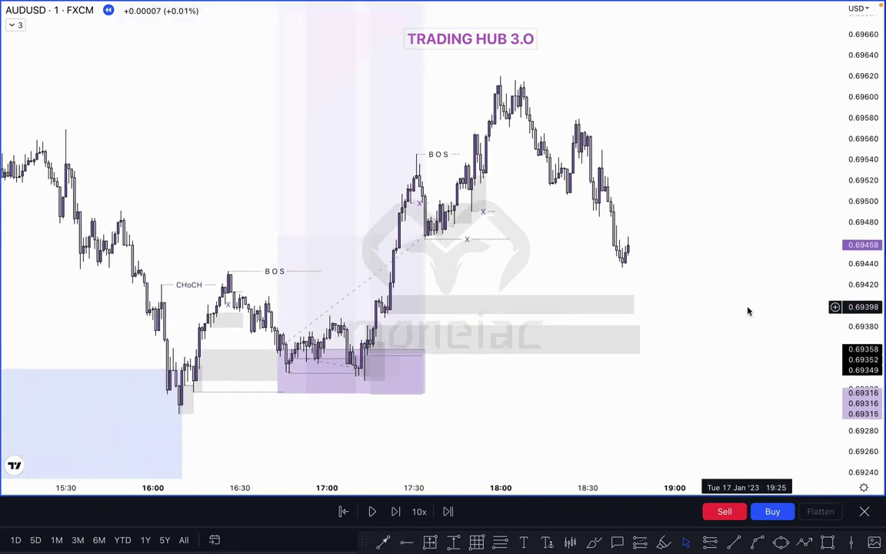
Advance the replay to about 18:53 and extend the upper grey zone to the latest candle
left_click(395, 511)
left_click(396, 510)
left_click(395, 511)
left_click(610, 305)
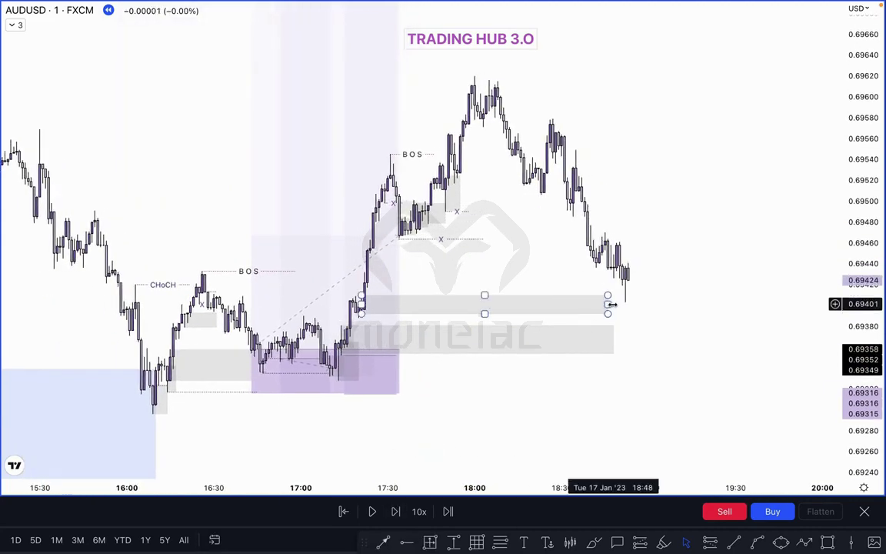
left_click_drag(610, 305, 627, 303)
left_click(724, 274)
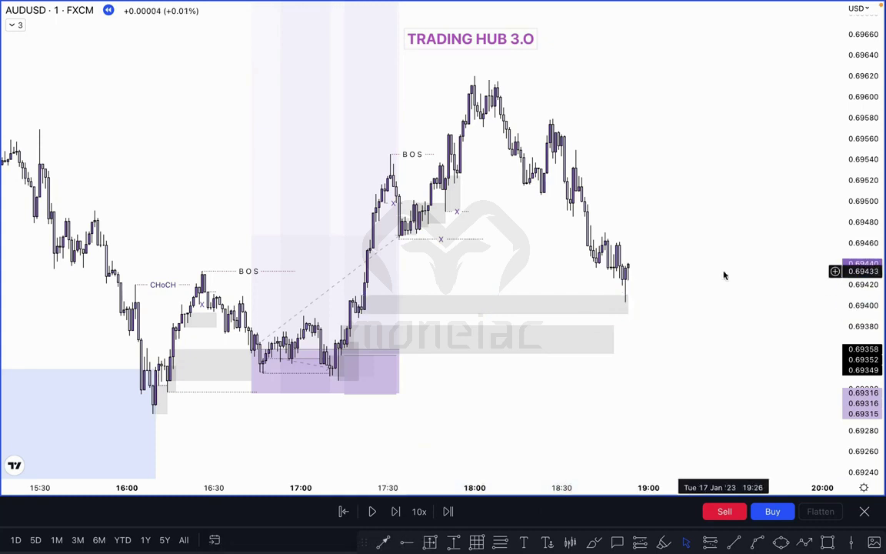
Draw a small green rectangle from the 18:52 candle to about 18:57, spanning about 0.69438 down to the 0.69403 wick low
scroll(724, 274, "up", 2)
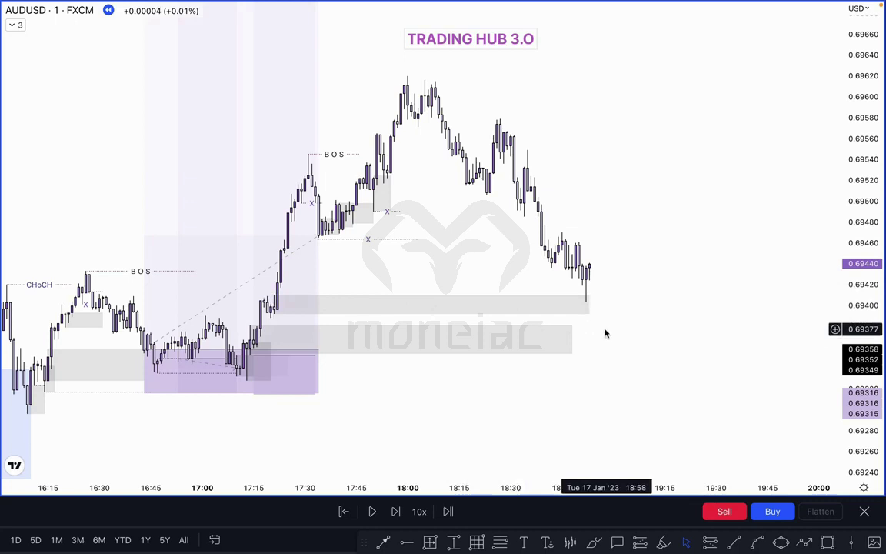
scroll(605, 334, "up", 2)
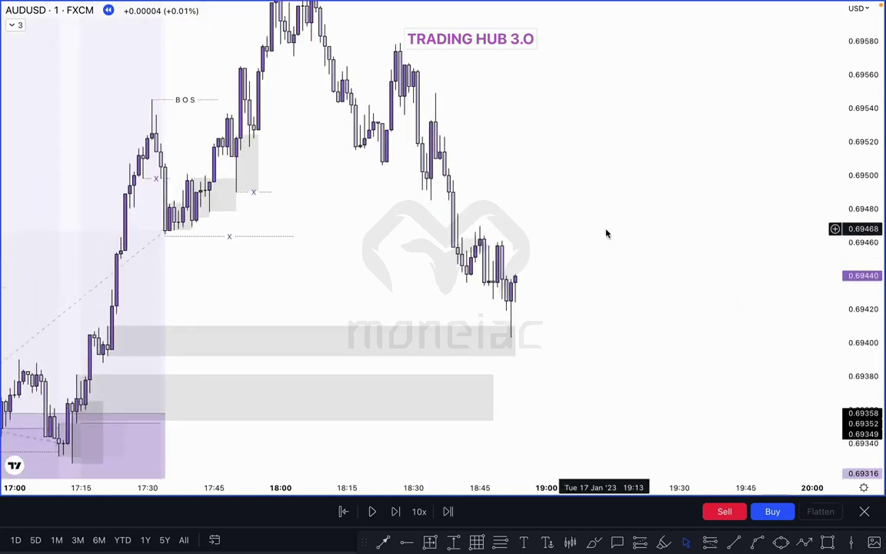
scroll(611, 223, "up", 2)
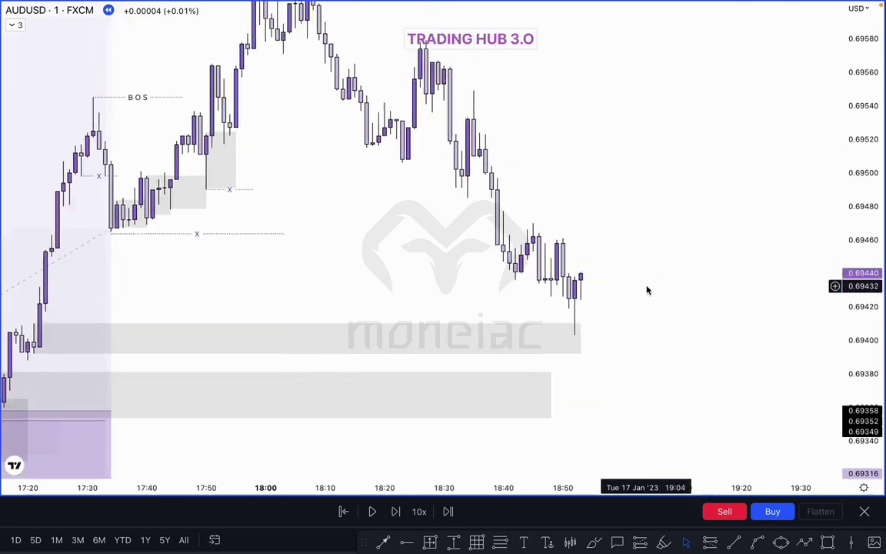
scroll(646, 290, "up", 1)
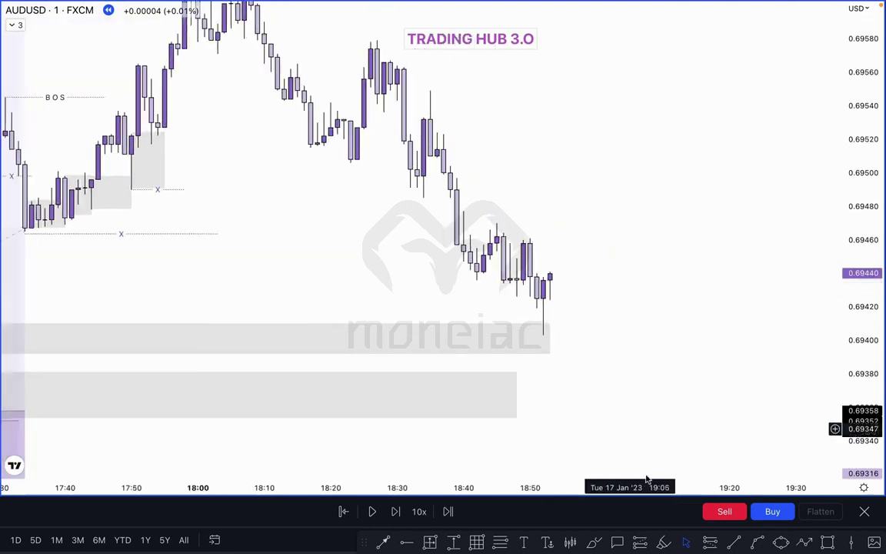
left_click(827, 543)
left_click(544, 337)
key("Delete")
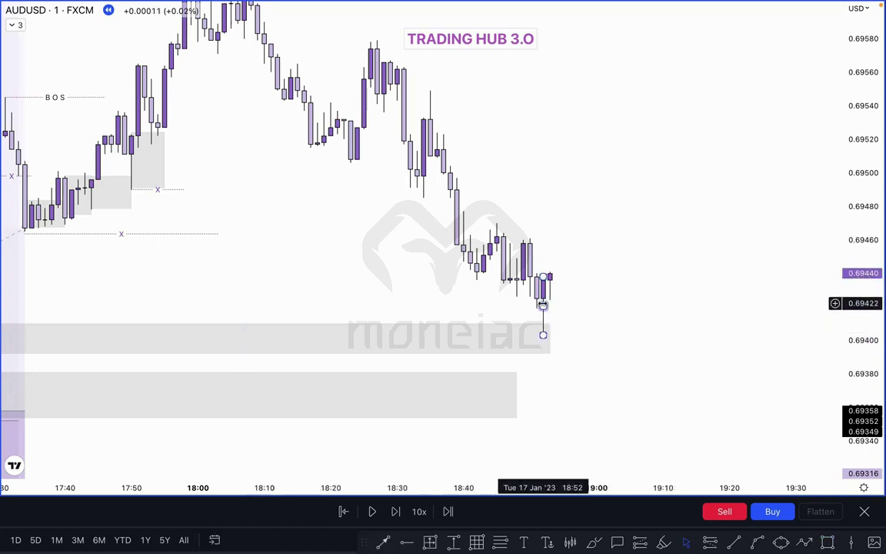
left_click_drag(543, 306, 643, 307)
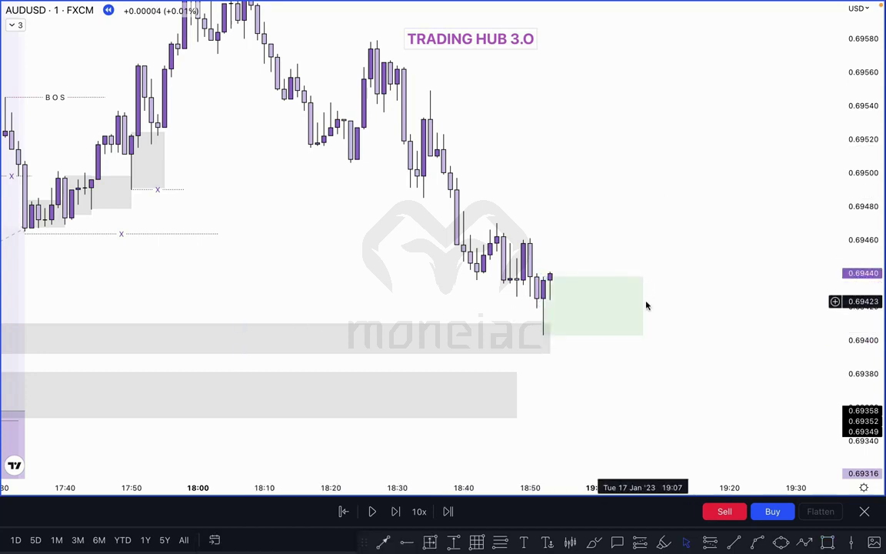
left_click(634, 259)
Extend the lower grey zone, below the one the 18:52 wick reached, to about 19:01
scroll(623, 288, "down", 3)
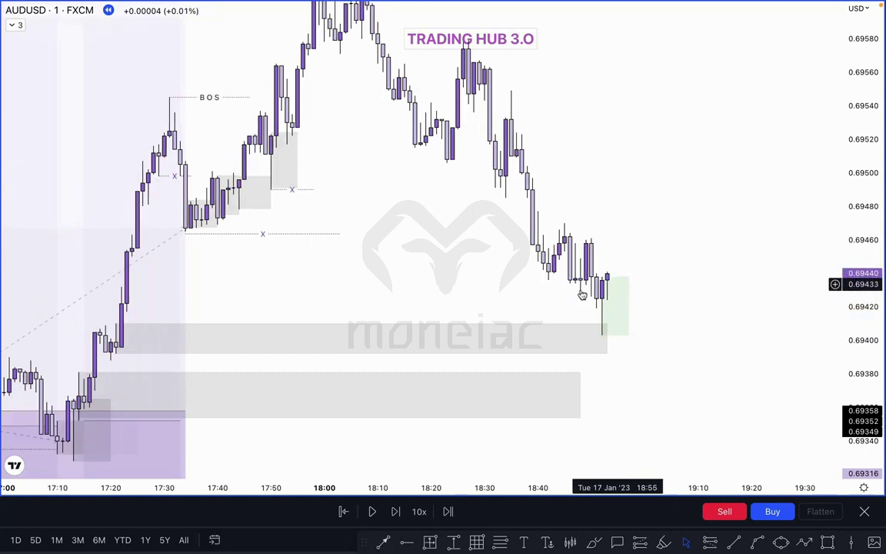
left_click(602, 316)
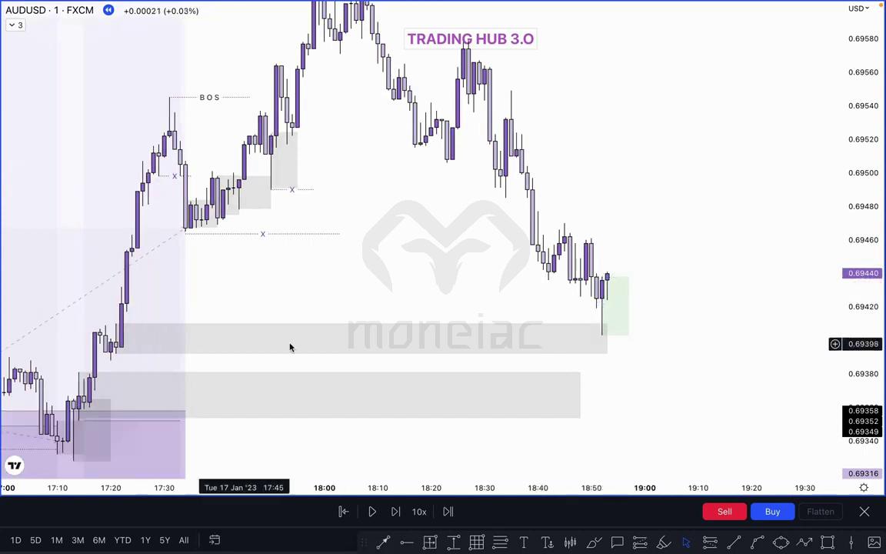
left_click_drag(309, 261, 282, 232)
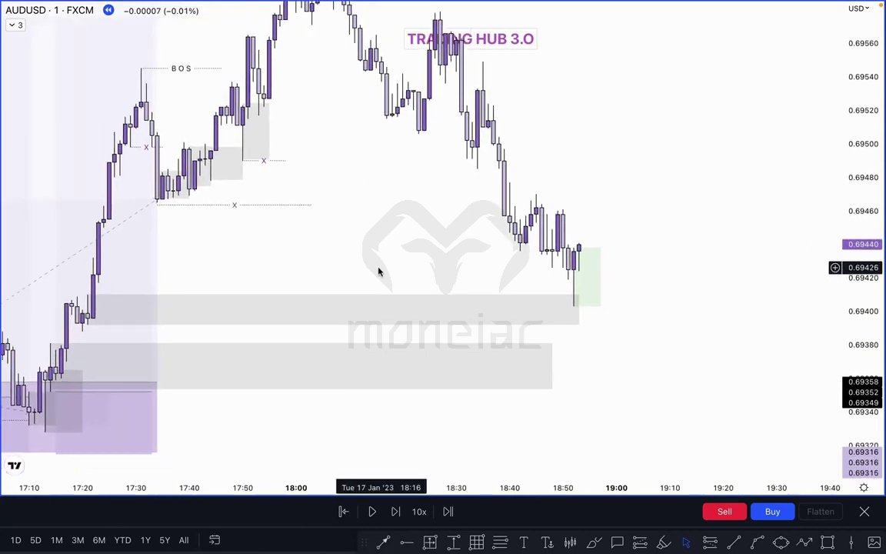
left_click(554, 361)
left_click_drag(554, 362, 623, 362)
left_click(655, 326)
left_click(623, 358)
left_click(736, 252)
Place a long position at 18:54 with its entry at 0.69439 and set its stop to 0.69391
scroll(867, 169, "down", 2)
scroll(682, 257, "up", 2)
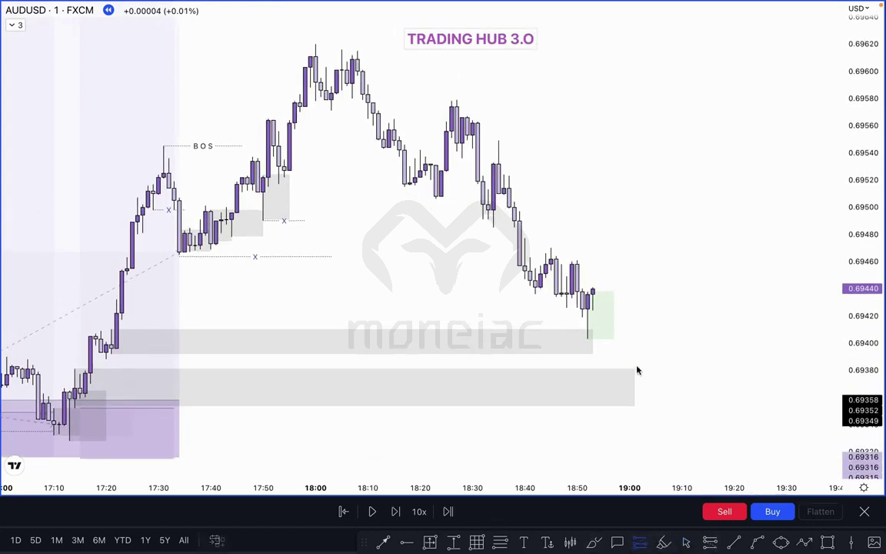
left_click(599, 290)
left_click(589, 244)
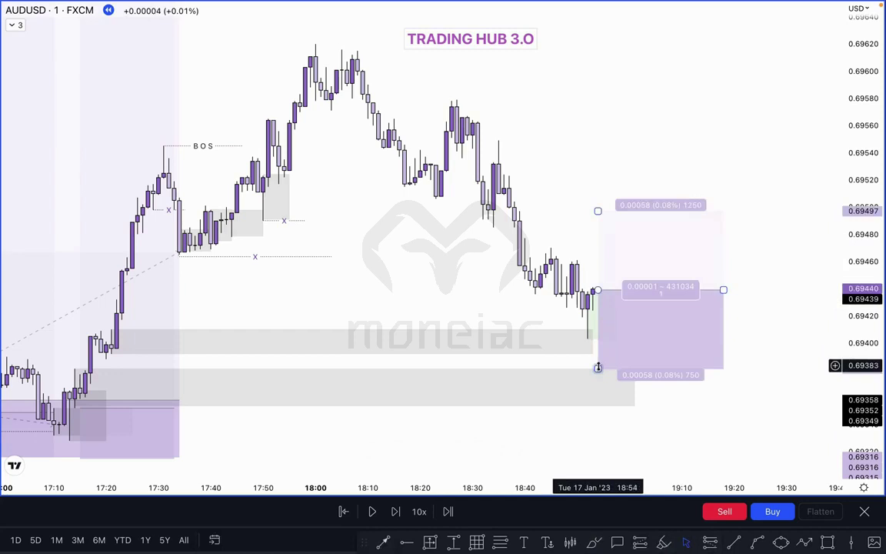
left_click_drag(598, 367, 598, 355)
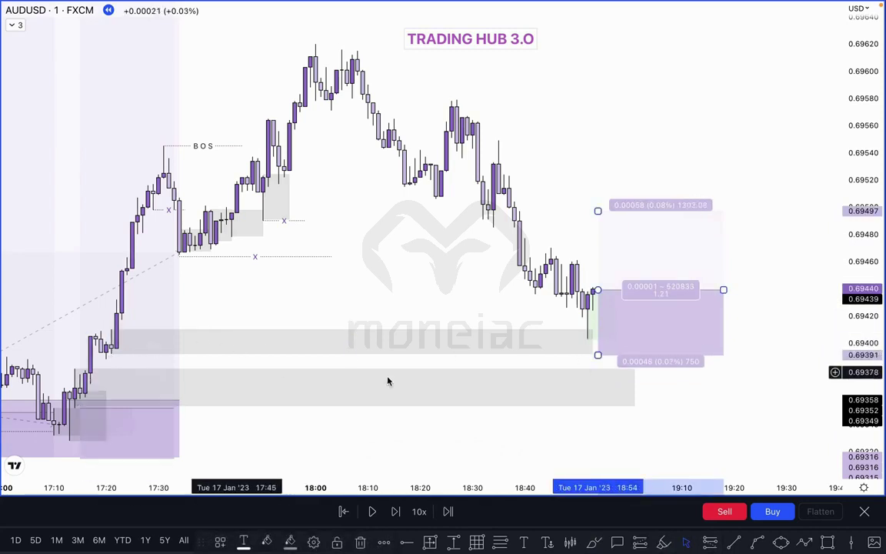
Raise the new long position's target to 0.69733, just above the dotted line over the earlier high
left_click_drag(539, 249, 482, 316)
left_click_drag(541, 277, 471, 94)
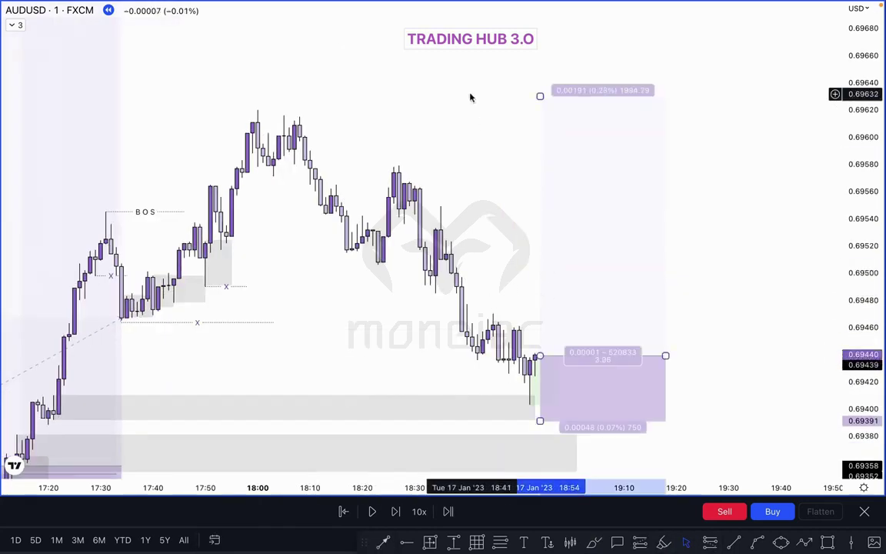
scroll(471, 97, "down", 5)
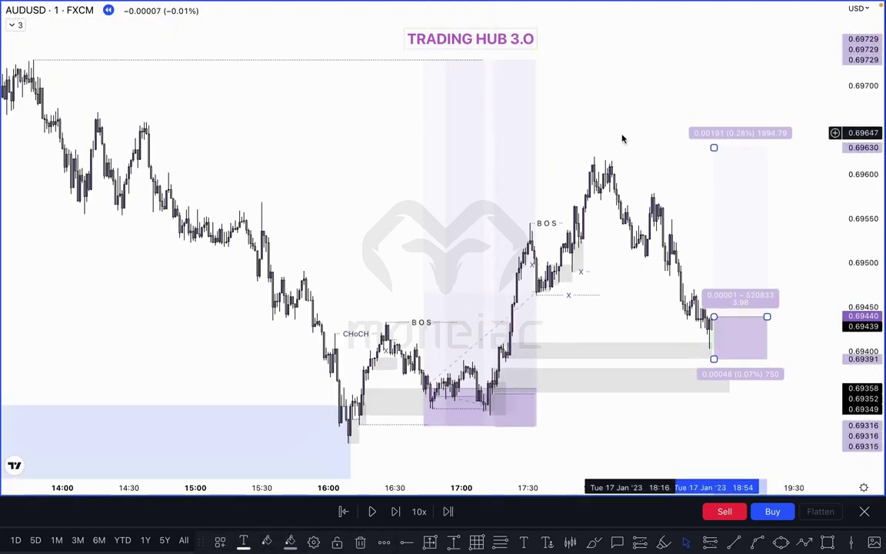
left_click_drag(623, 139, 568, 230)
left_click_drag(659, 239, 464, 148)
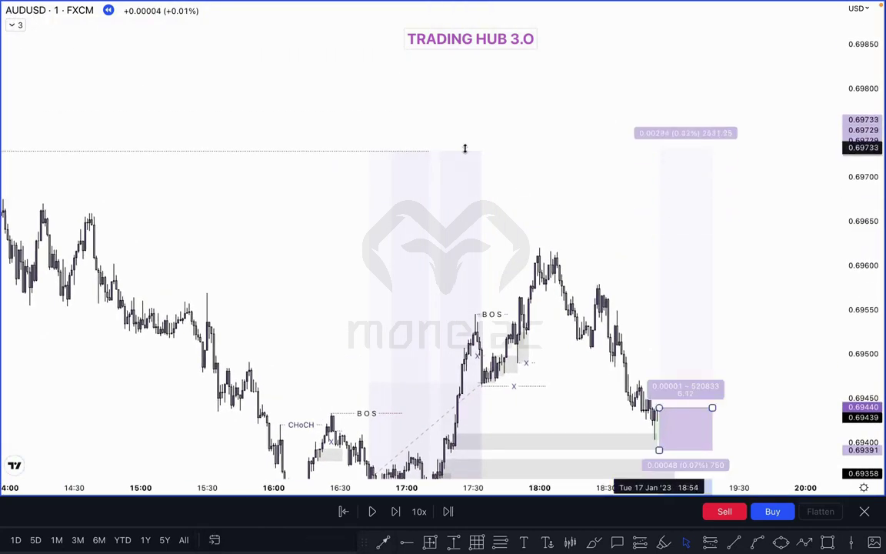
scroll(640, 333, "up", 4)
scroll(664, 421, "left", 2)
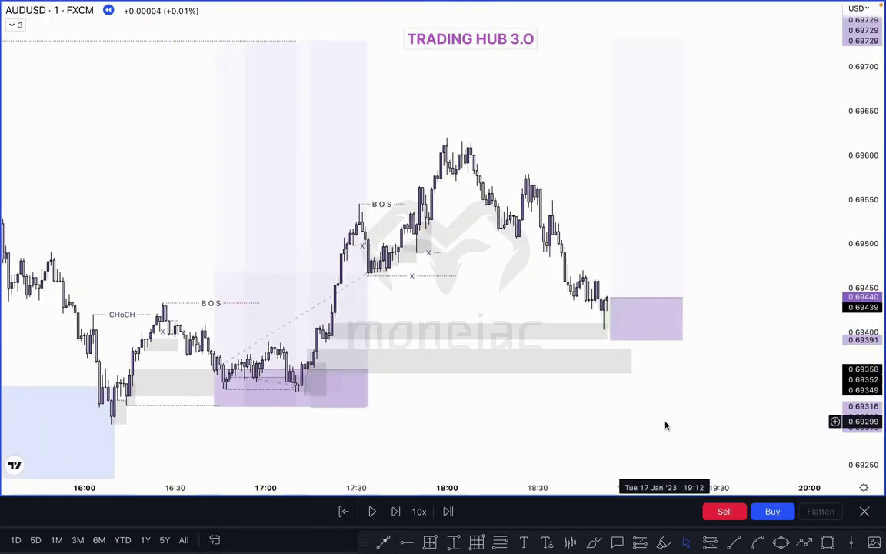
Sketch brush strokes for the swing into the 18:52 wick, a rally to about 0.69483 and a return to the 0.69439 entry, with short level lines
scroll(700, 401, "down", 2)
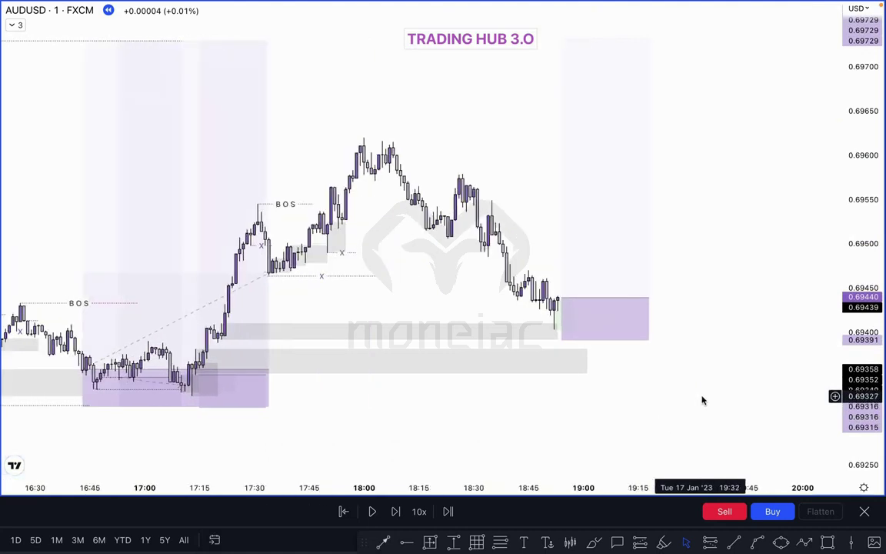
scroll(766, 203, "up", 2)
scroll(767, 203, "up", 2)
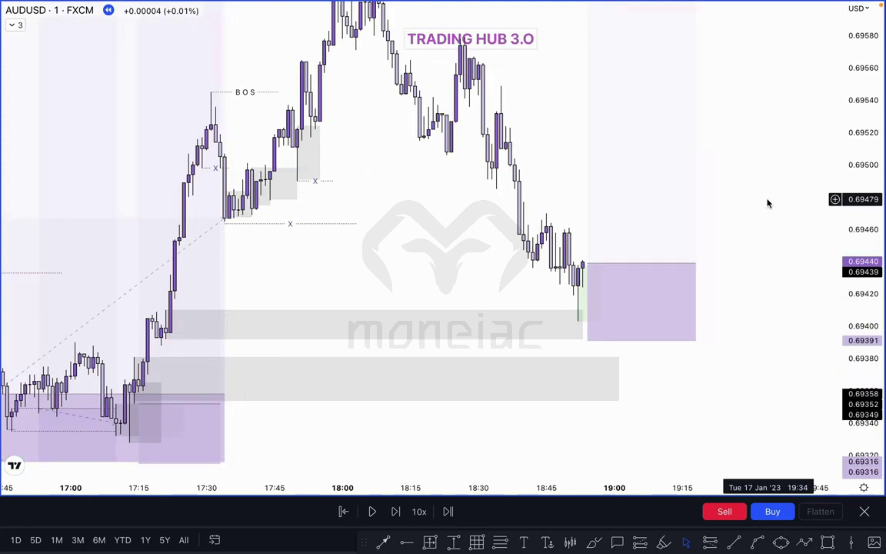
scroll(766, 203, "up", 1)
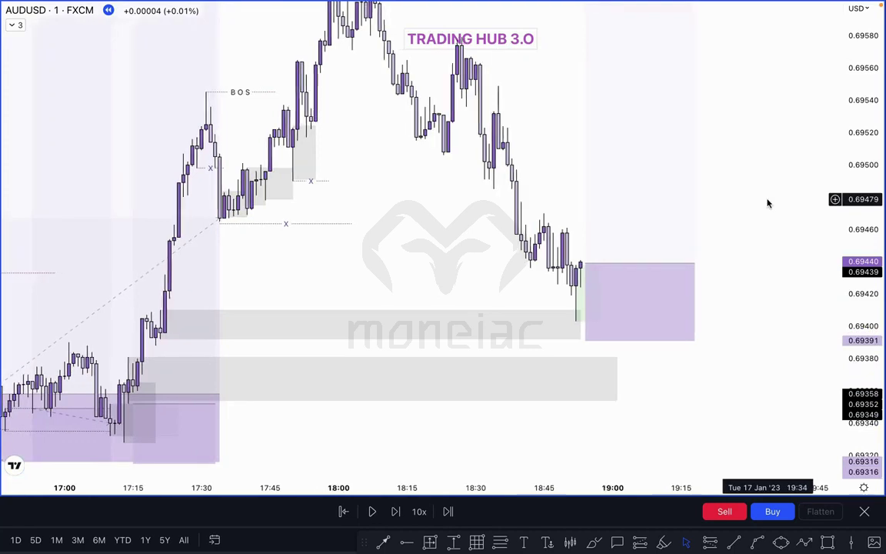
left_click_drag(586, 265, 594, 196)
left_click_drag(552, 286, 573, 290)
mouse_move(503, 203)
left_mouse_down()
mouse_move(510, 230)
mouse_move(530, 219)
mouse_move(564, 266)
mouse_move(574, 309)
mouse_move(585, 226)
mouse_move(603, 199)
mouse_move(627, 267)
mouse_move(639, 266)
left_mouse_up()
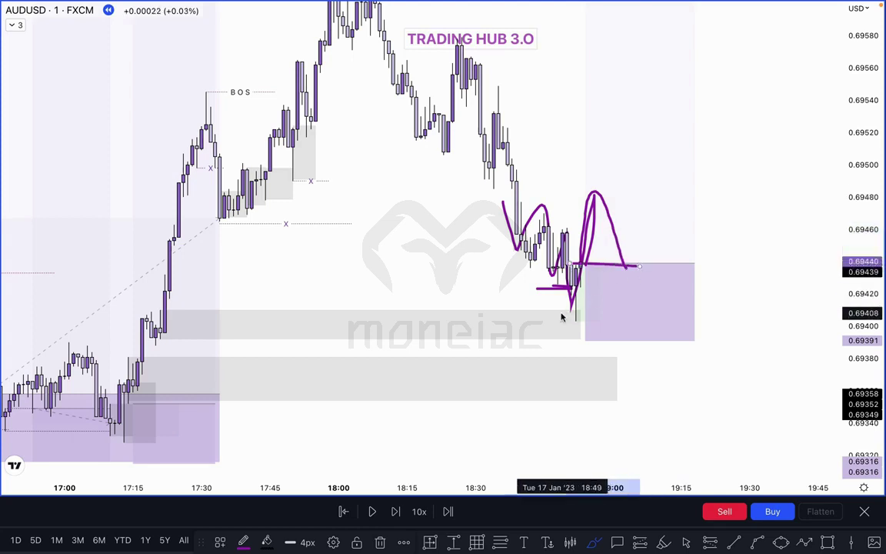
left_click_drag(567, 313, 630, 315)
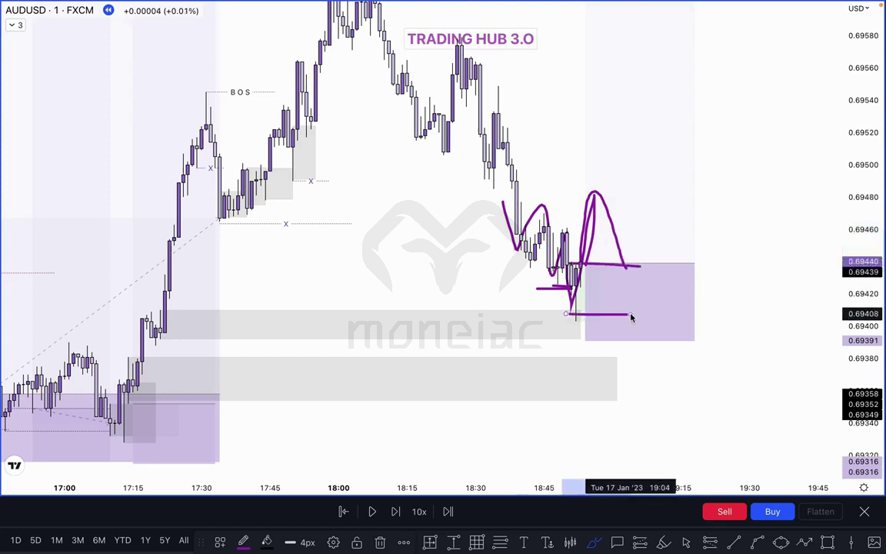
Undo all the brush strokes around the 18:52 wick and the long entry
key("super+z")
key("super+z")
key("super+z")
key("super+z")
key("super+z")
key("super+z")
key("ctrl+z")
Sketch a brush line across the 18:50 high and a peak over it returning to the entry, and undo both strokes
left_click_drag(565, 229, 627, 232)
mouse_move(587, 271)
left_mouse_down()
mouse_move(619, 232)
mouse_move(630, 267)
left_mouse_up()
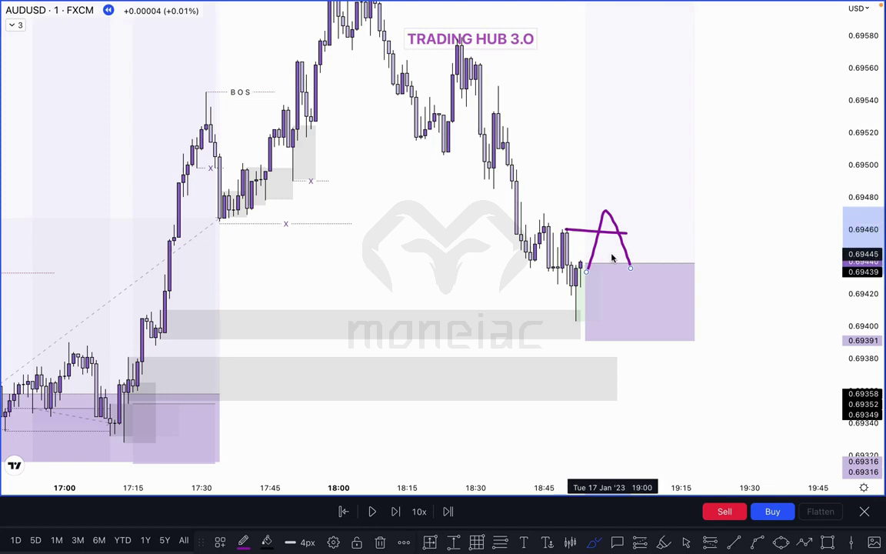
key("ctrl+z")
key("ctrl+z")
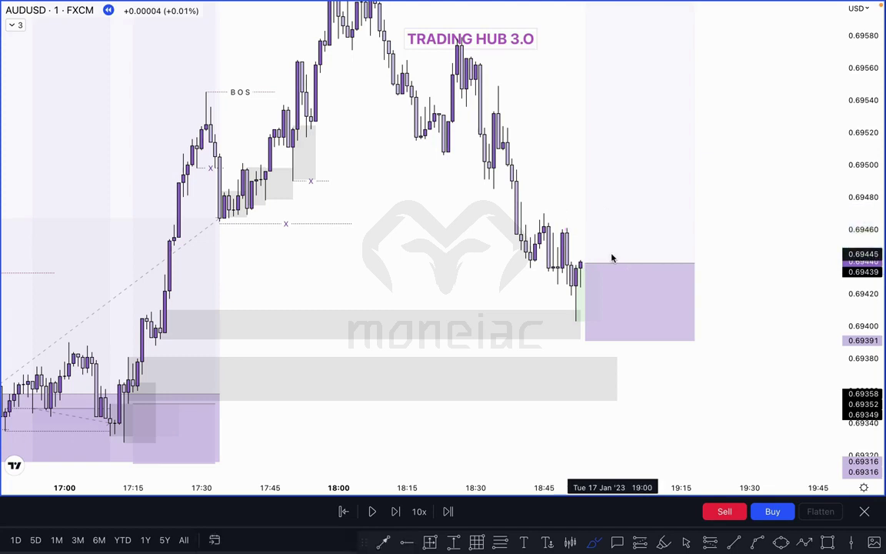
key("Escape")
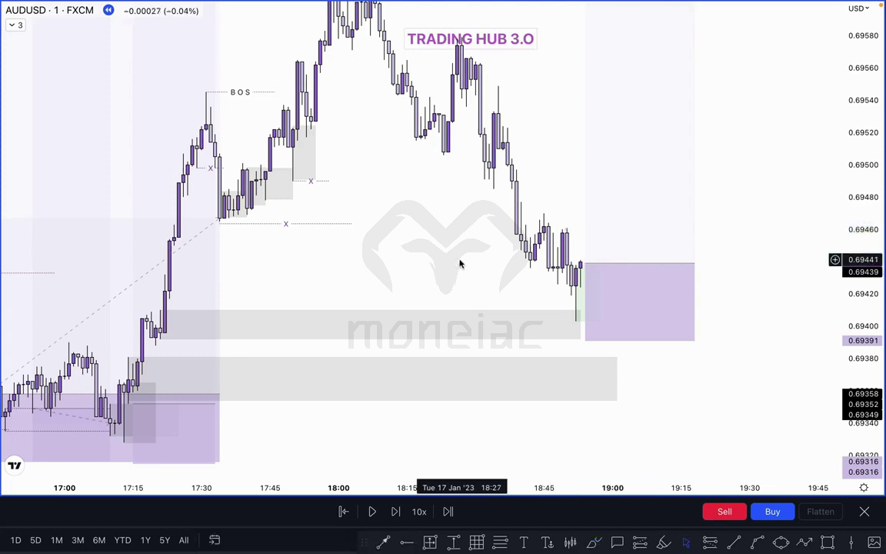
Advance the replay four candles, to 18:57
left_click(396, 512)
left_click(395, 511)
left_click(396, 512)
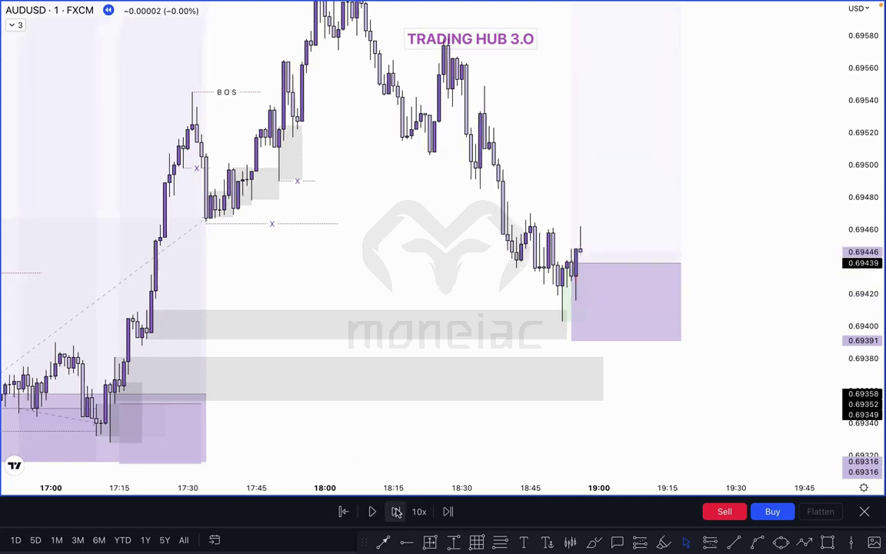
left_click(396, 512)
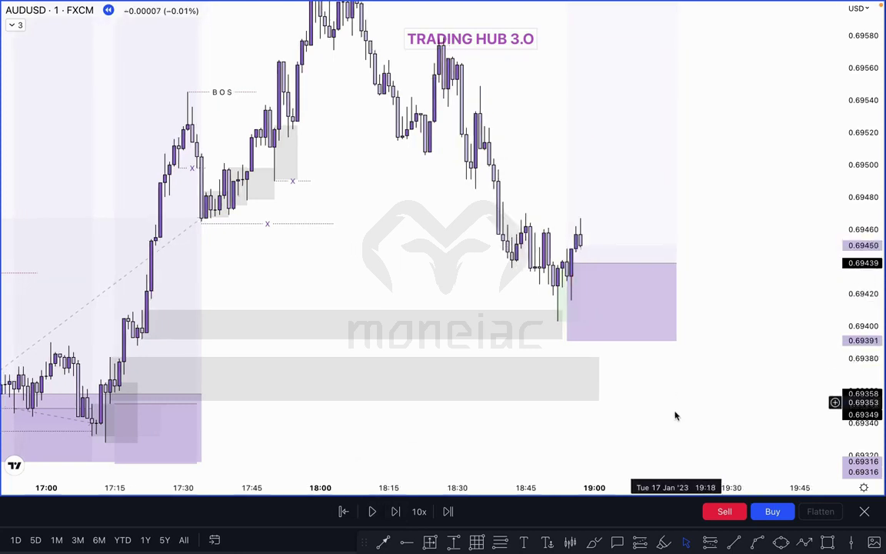
Draw a dotted horizontal line from the 18:50 candle's high at 0.69461 across to the candle that breaks it
left_click(733, 542)
left_click(545, 233)
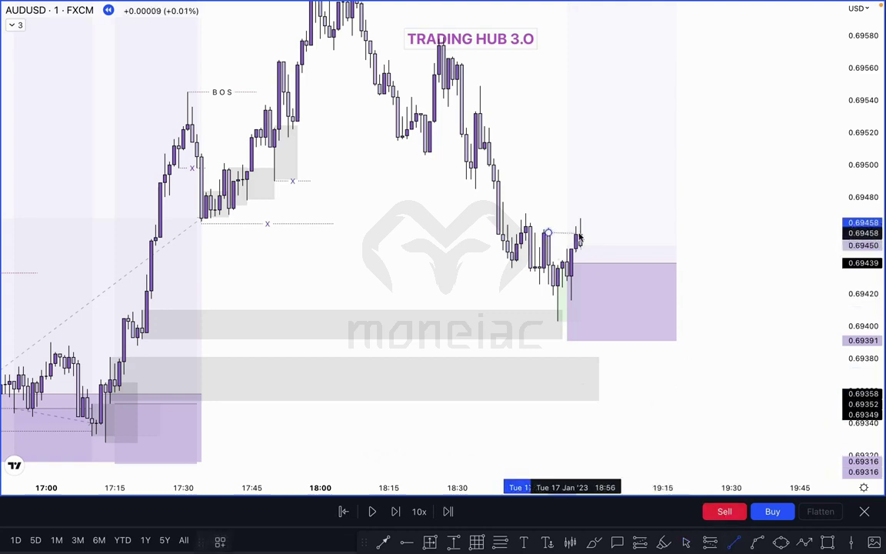
left_click(576, 233)
left_click_drag(548, 232, 576, 228)
left_click(548, 179)
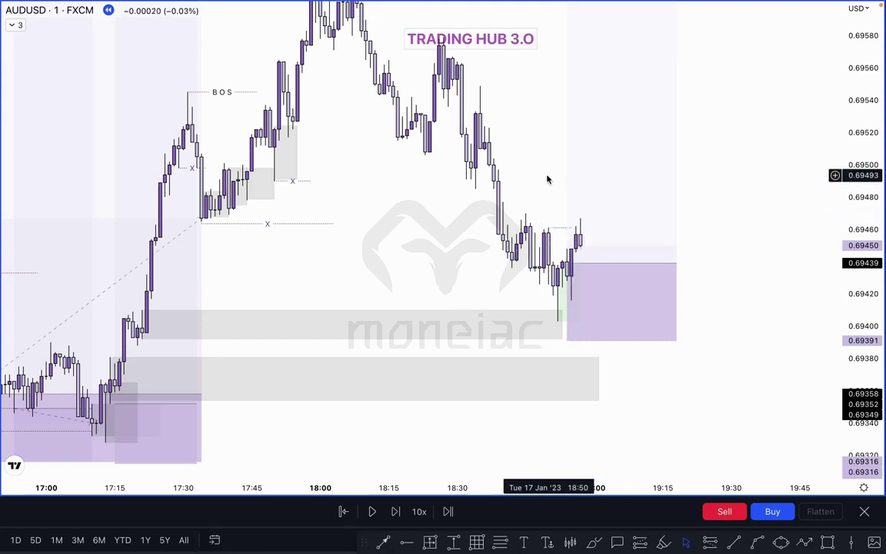
Draw a dotted horizontal line from the 18:42 candle's low at 0.69436 to 18:46
scroll(550, 185, "up", 6)
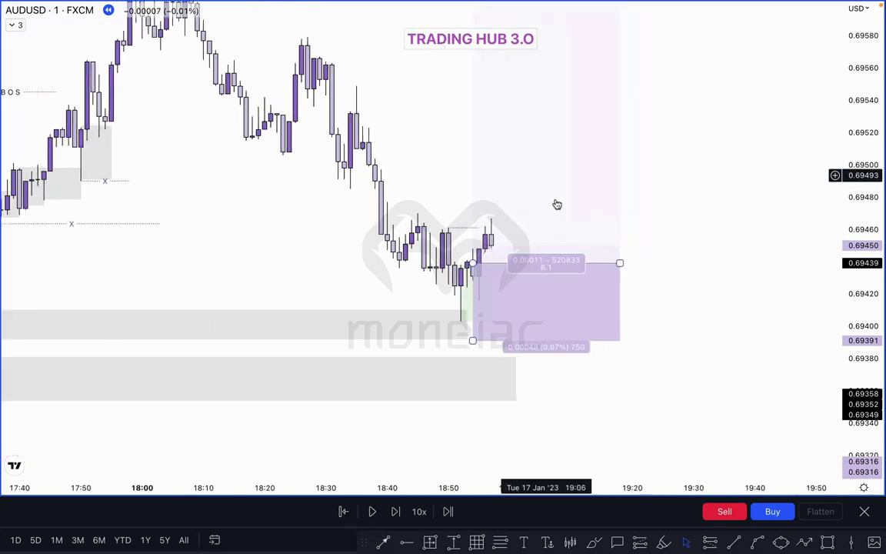
left_click_drag(852, 307, 852, 144)
left_click_drag(274, 135, 443, 146)
scroll(443, 147, "up", 3)
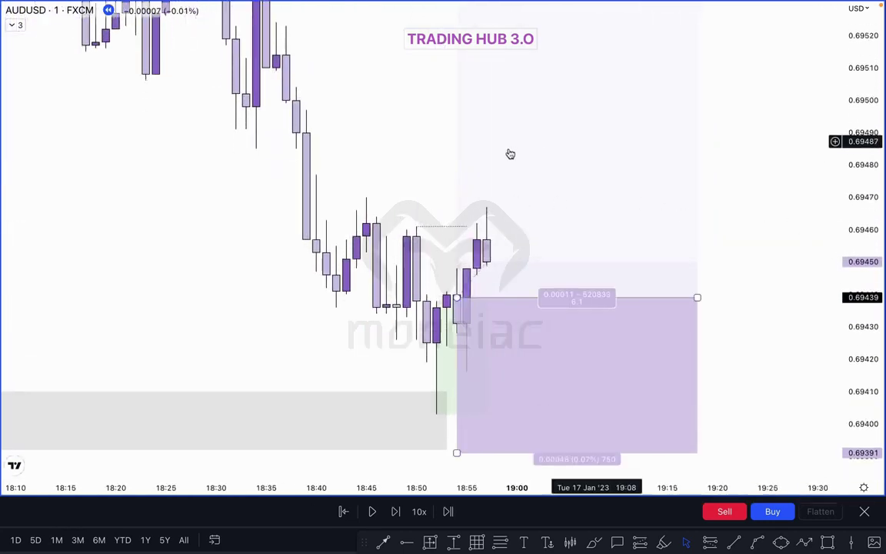
scroll(498, 152, "up", 3)
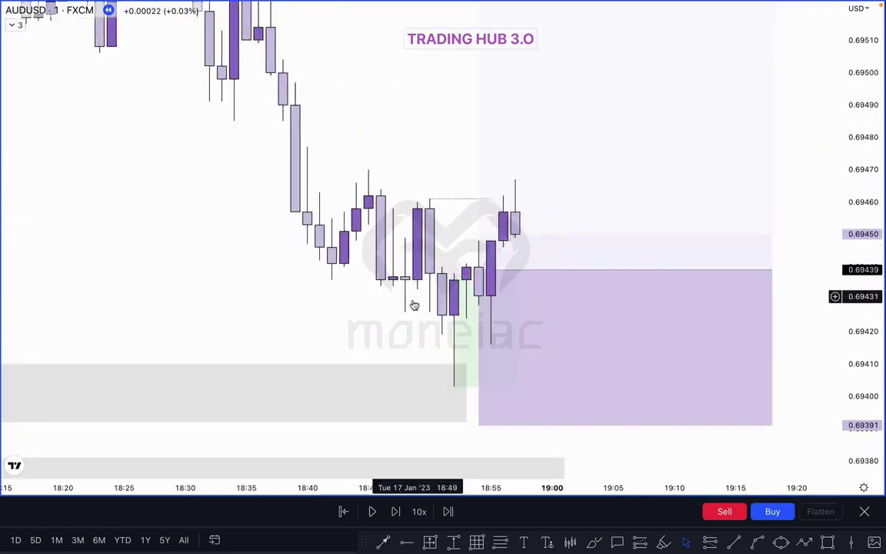
left_click(734, 543)
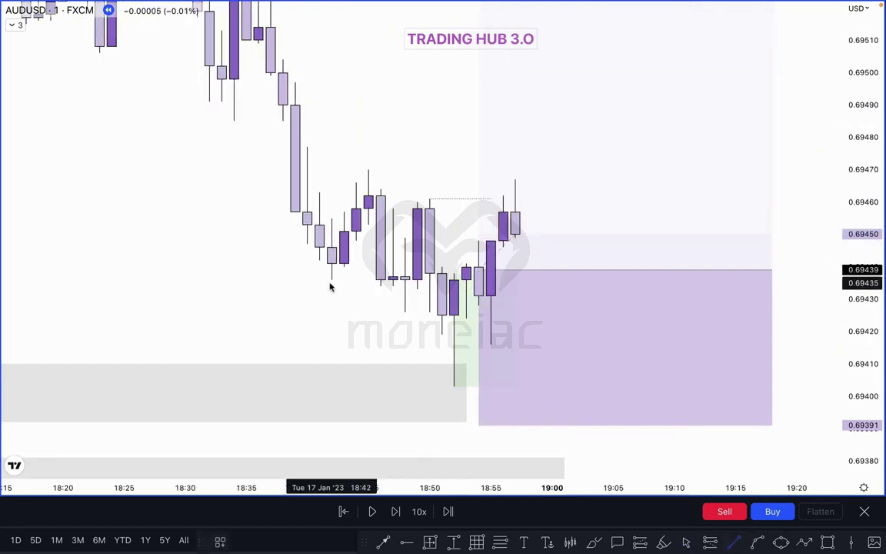
left_click(329, 284)
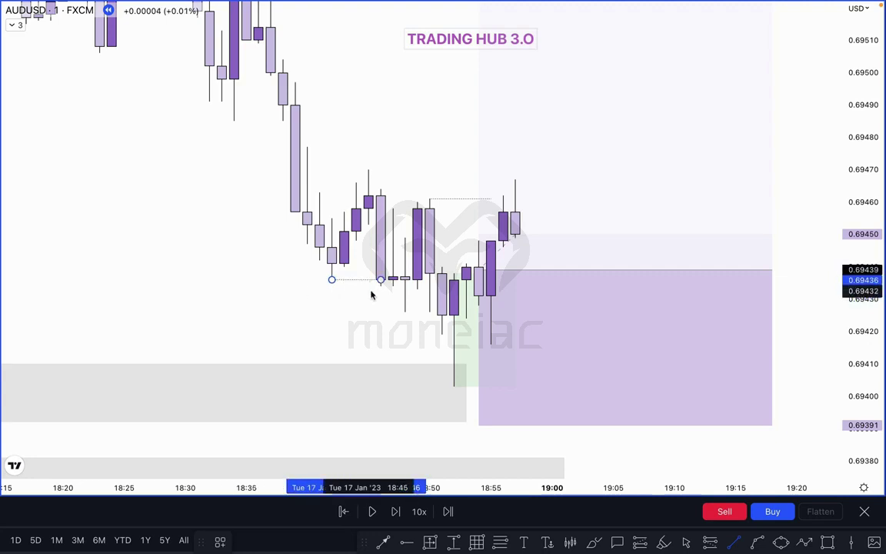
key("Escape")
Underline the lows around 18:48 with a horizontal brush stroke at about 0.69425, from about 18:46 to 18:51
left_click(594, 542)
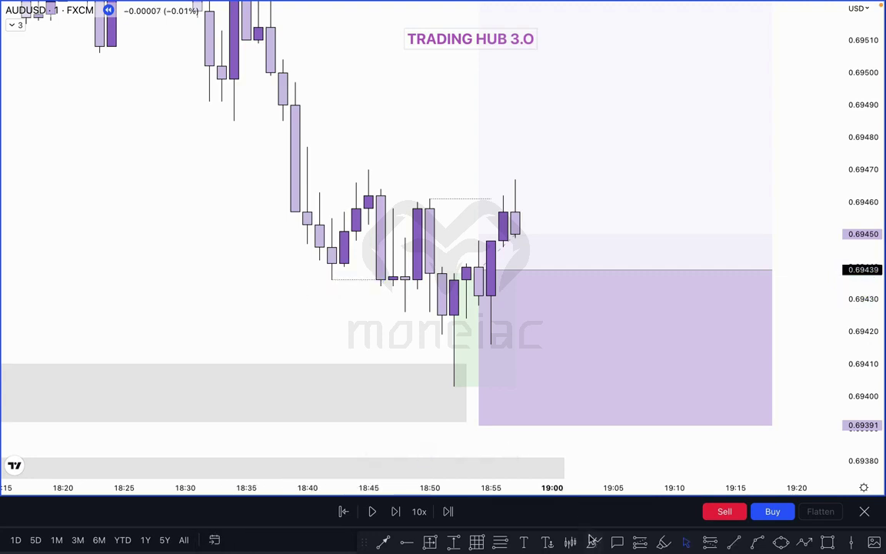
left_click_drag(384, 314, 457, 317)
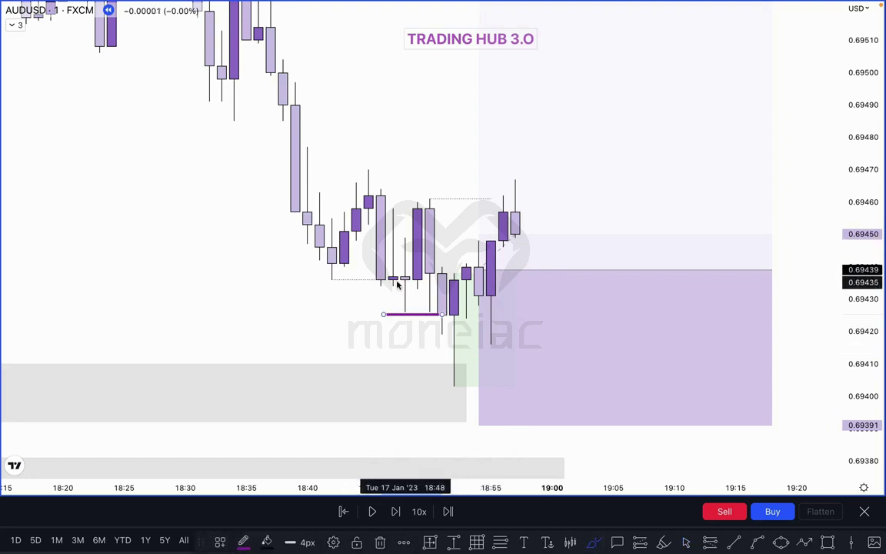
Trace the price swings from about 18:44 through the 18:52 low to 18:58 with the brush, and delete the trace
mouse_move(356, 185)
left_mouse_down()
mouse_move(393, 315)
mouse_move(433, 206)
mouse_move(462, 371)
mouse_move(533, 157)
left_mouse_up()
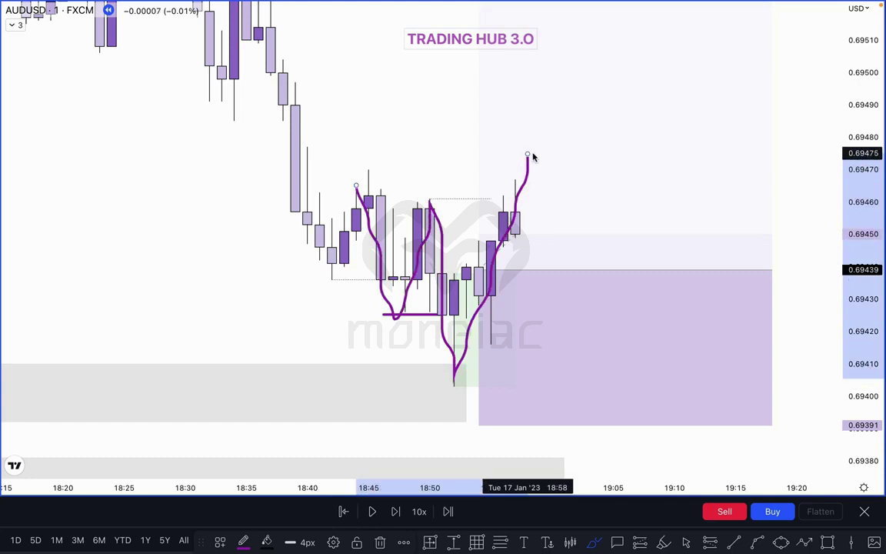
key("Delete")
key("Escape")
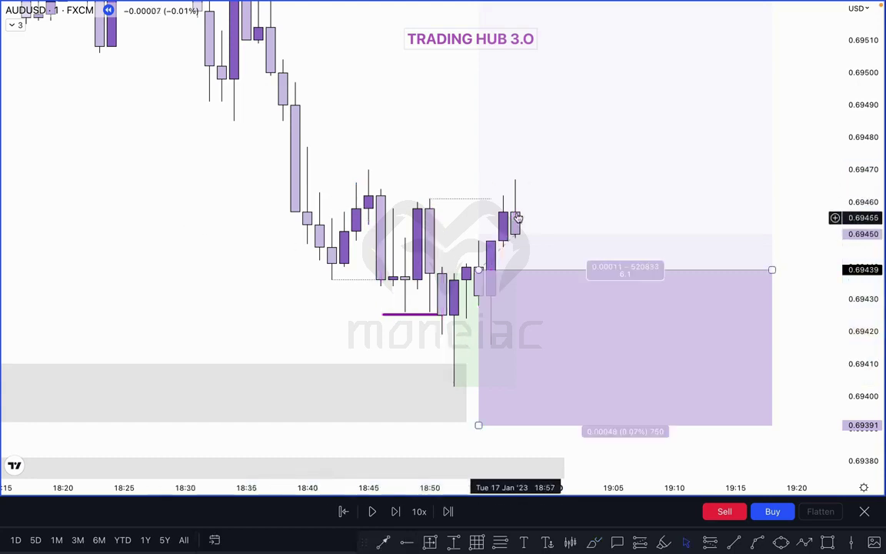
Extend the dotted line over the 18:50 high to 18:56 and draw a green rectangle from 18:52 to 18:55, spanning 0.69425 to 0.69404
left_click(495, 206)
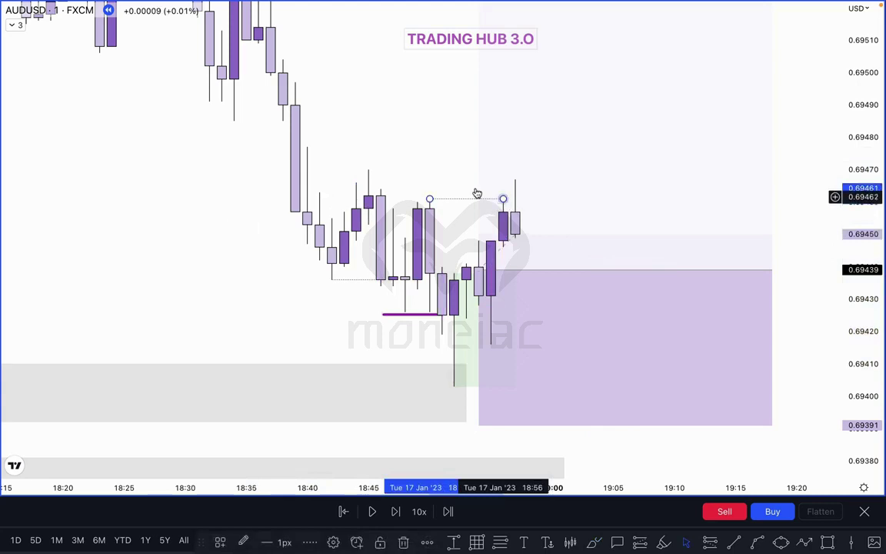
left_click_drag(72, 211, 67, 209)
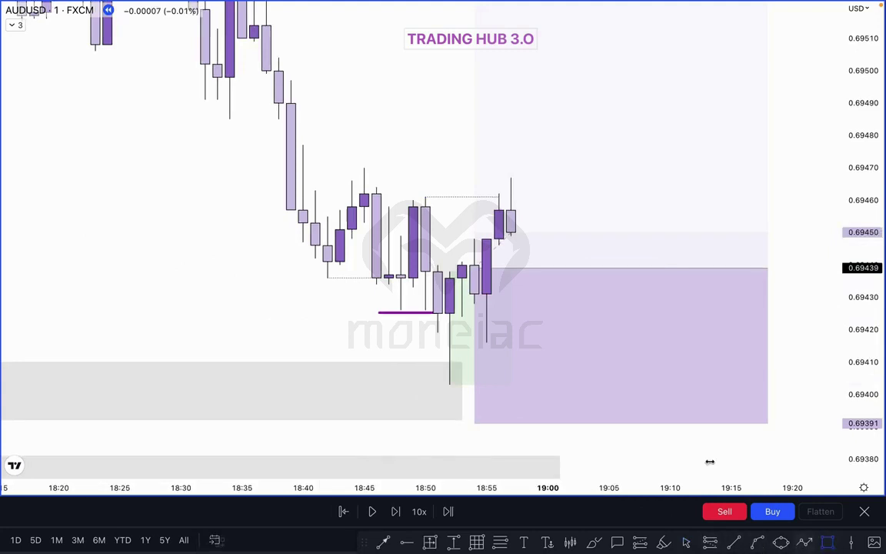
left_click_drag(449, 313, 487, 383)
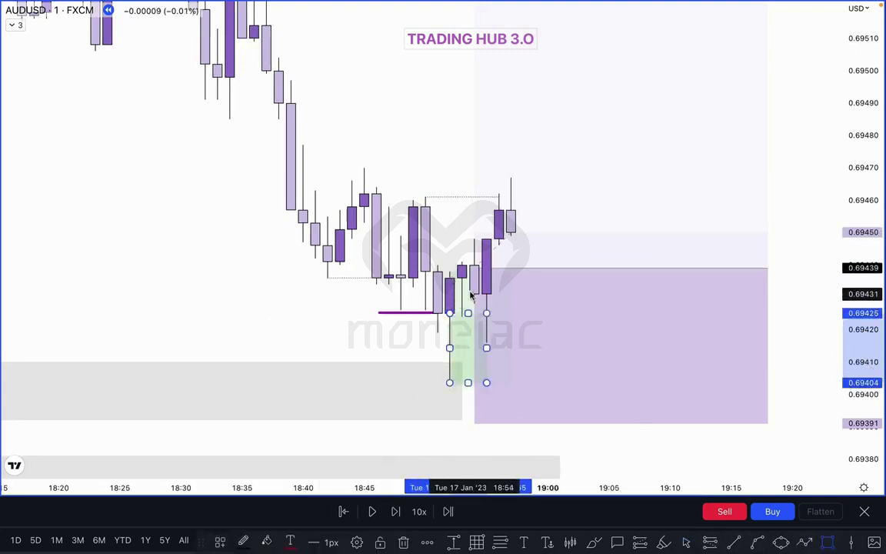
Draw a second green rectangle over the 18:55 candle from 0.69448 down to 0.69416 and extend it to about 18:58
left_click(487, 238)
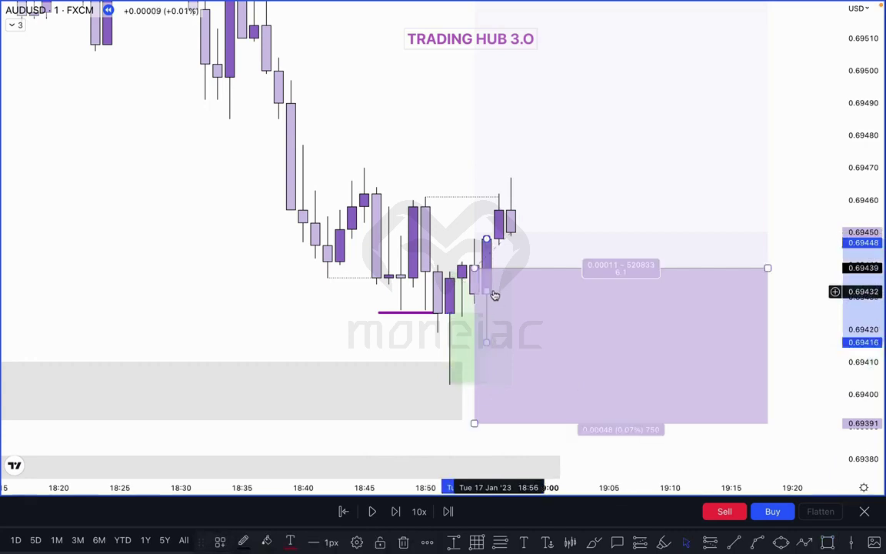
left_click_drag(486, 290, 523, 290)
key("Delete")
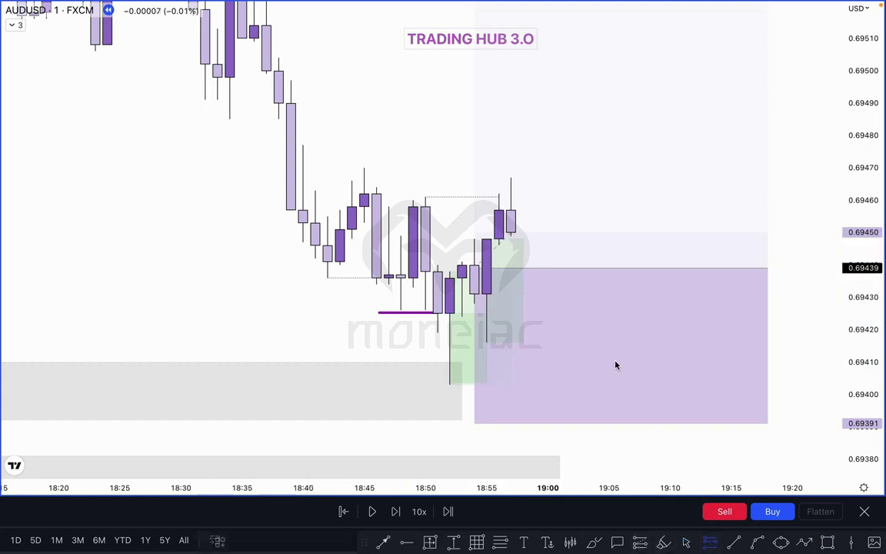
Place a second long position at 18:57 with its entry at 0.69448 and set its stop to 0.69411
left_click(511, 239)
left_click_drag(215, 260, 192, 260)
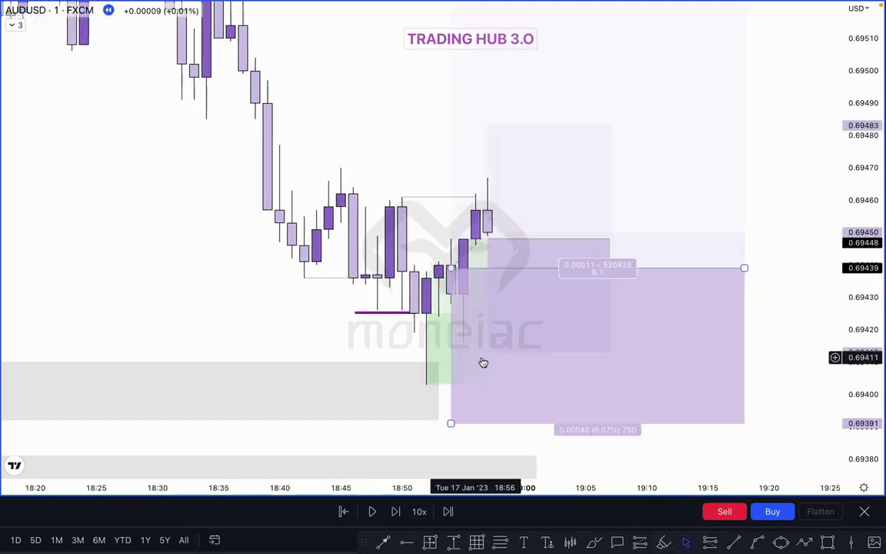
mouse_move(489, 353)
left_mouse_down()
mouse_move(450, 343)
mouse_move(450, 372)
mouse_move(439, 395)
mouse_move(431, 391)
mouse_move(432, 369)
mouse_move(487, 359)
left_mouse_up()
key("alt+shift+r")
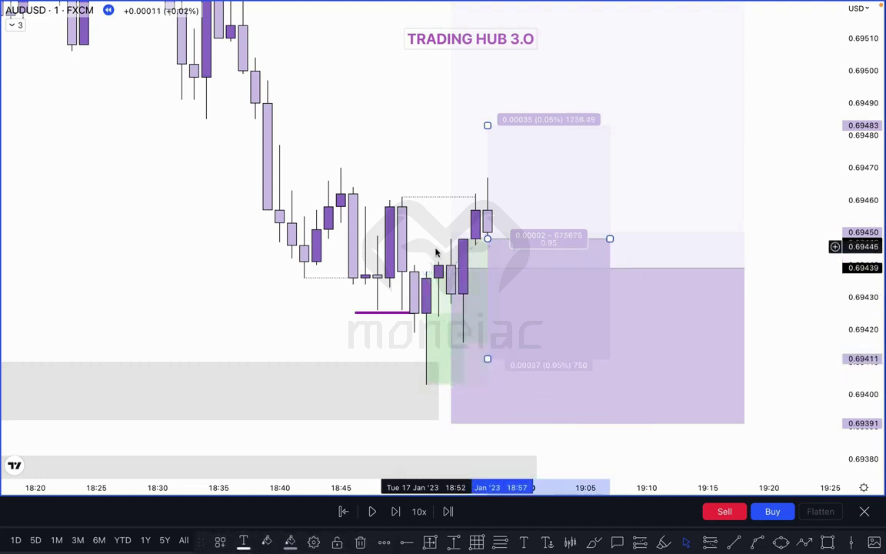
left_click(500, 238)
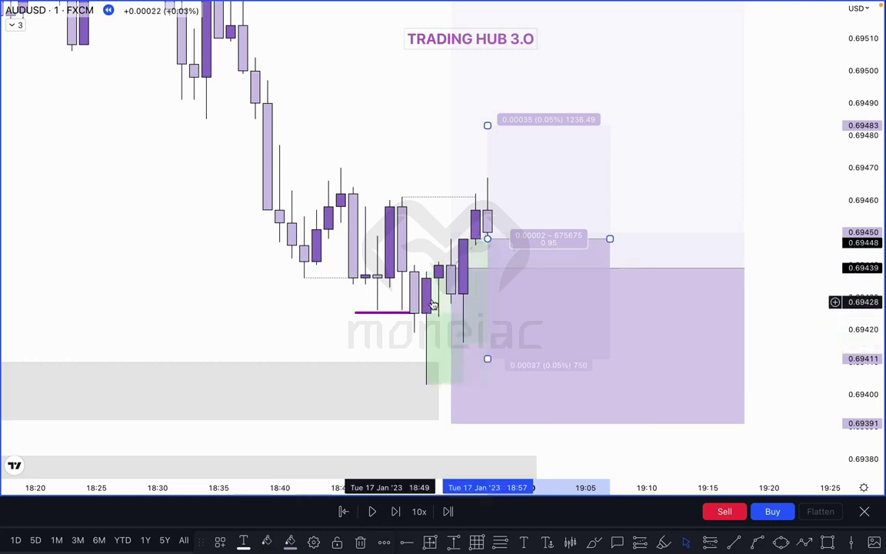
Raise the second long position's target to a risk/reward ratio of 7.59 and extend its end to about 19:14
scroll(520, 277, "down", 6)
left_click_drag(849, 114, 850, 372)
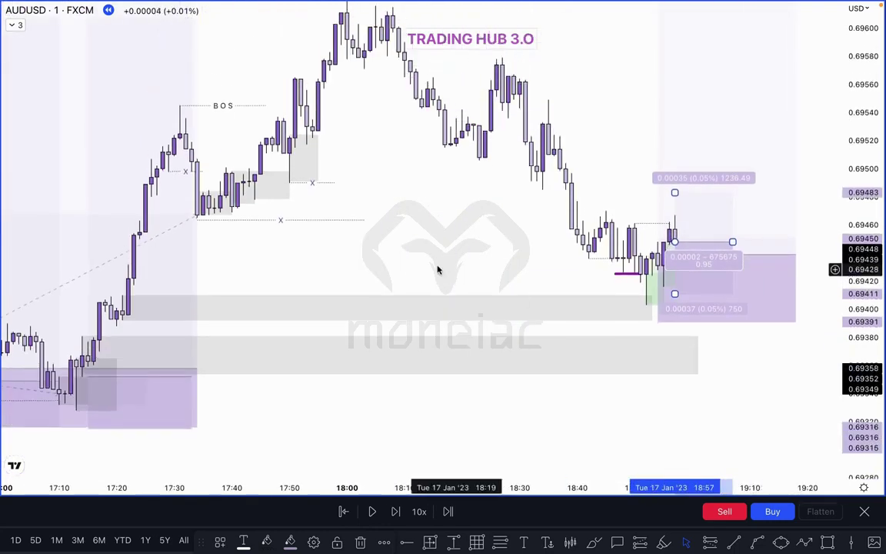
left_click_drag(431, 286, 247, 466)
scroll(525, 385, "up", 3)
left_click_drag(581, 398, 738, 285)
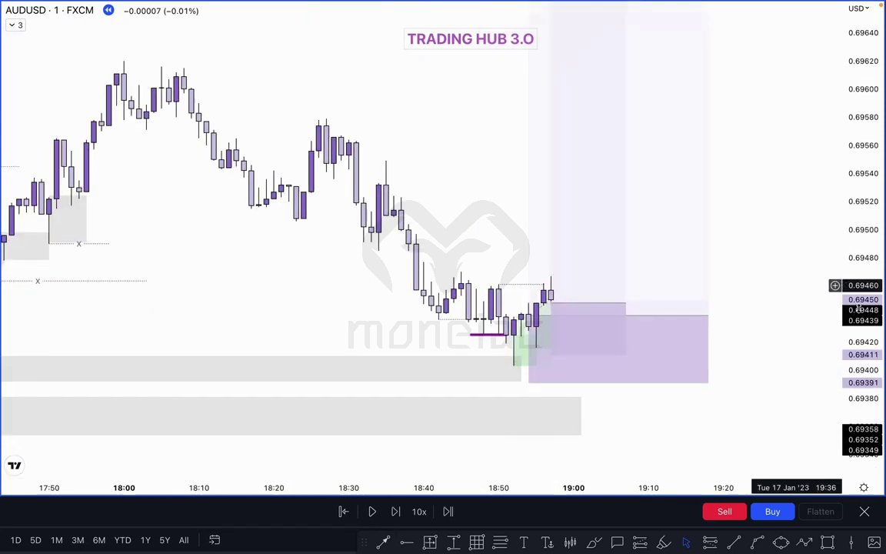
left_click(633, 320)
left_click_drag(629, 321, 702, 333)
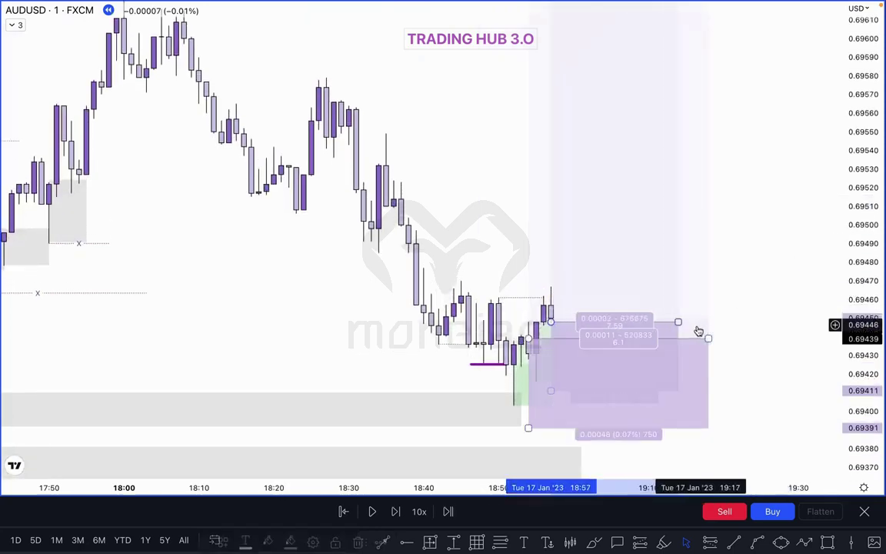
Run the bar replay forward past the second long entry to about 20:02 and pause it there
left_click(395, 511)
left_click(178, 318)
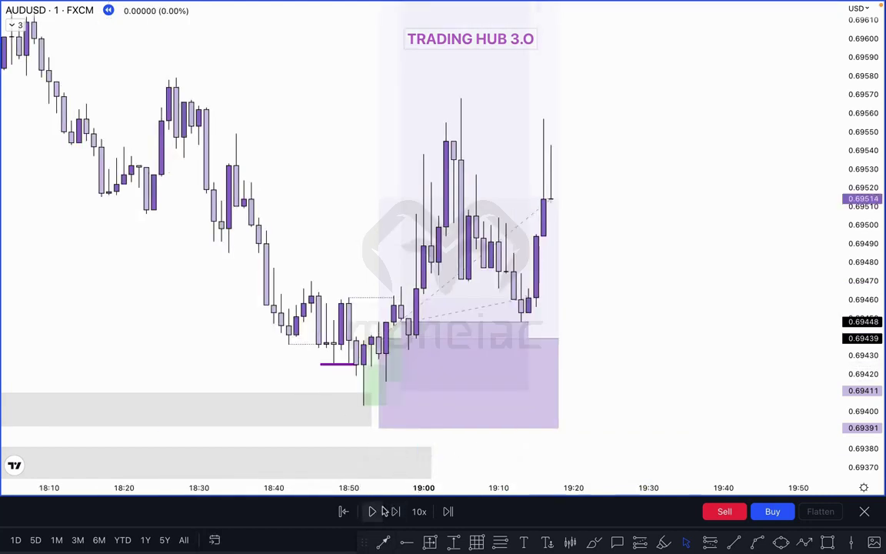
left_click(395, 511)
left_click(373, 512)
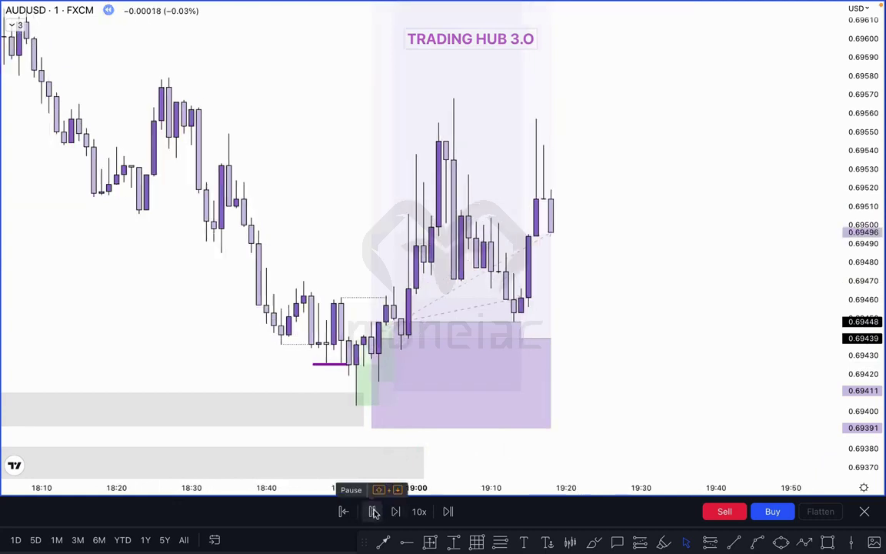
scroll(658, 297, "down", 5)
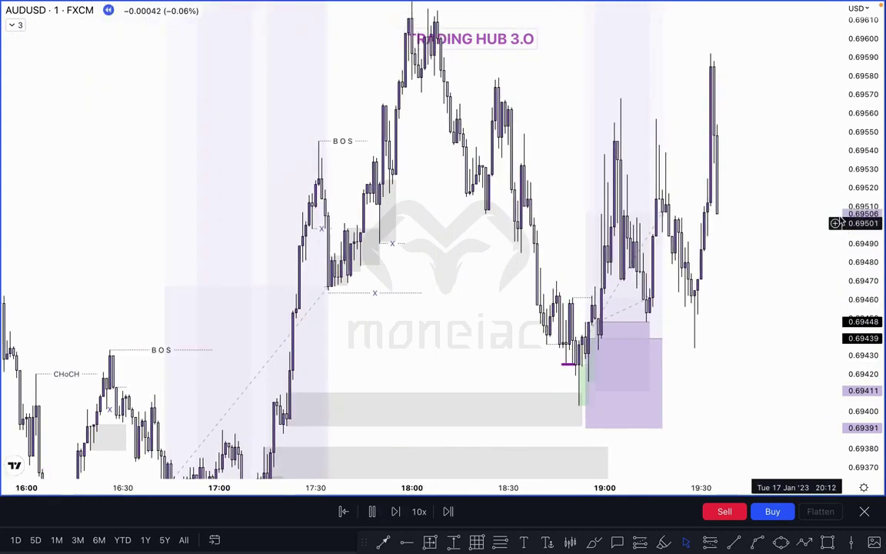
left_click_drag(843, 223, 846, 360)
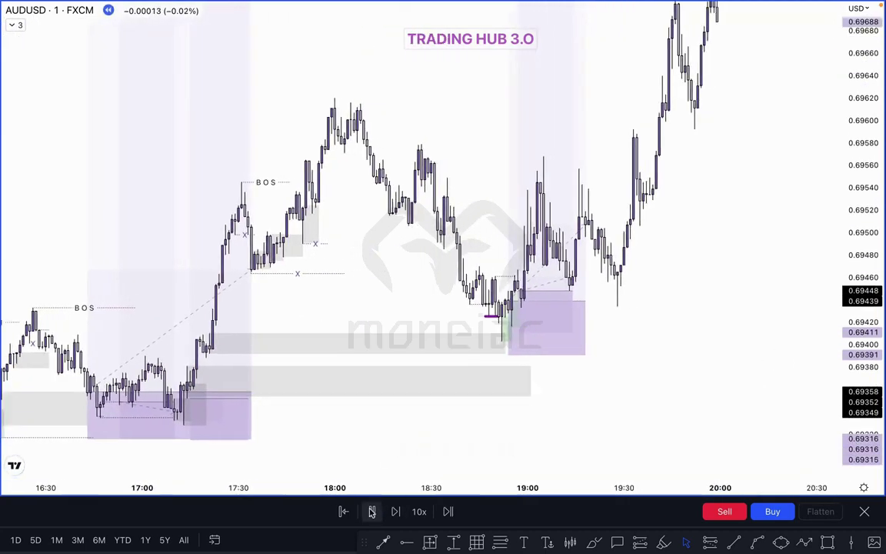
left_click(373, 511)
Extend the dotted line at 0.69729 over the recent highs to about 20:02
left_click_drag(427, 183, 454, 337)
scroll(617, 281, "down", 3)
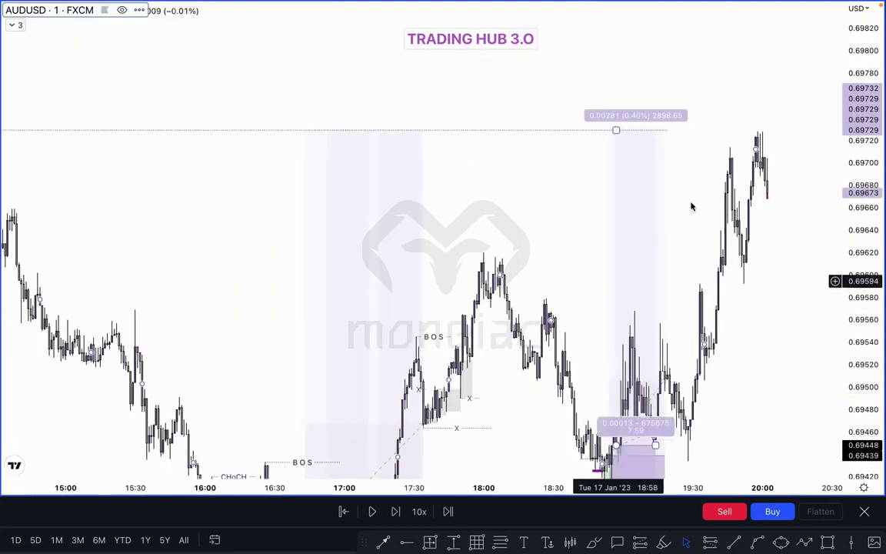
left_click(666, 131)
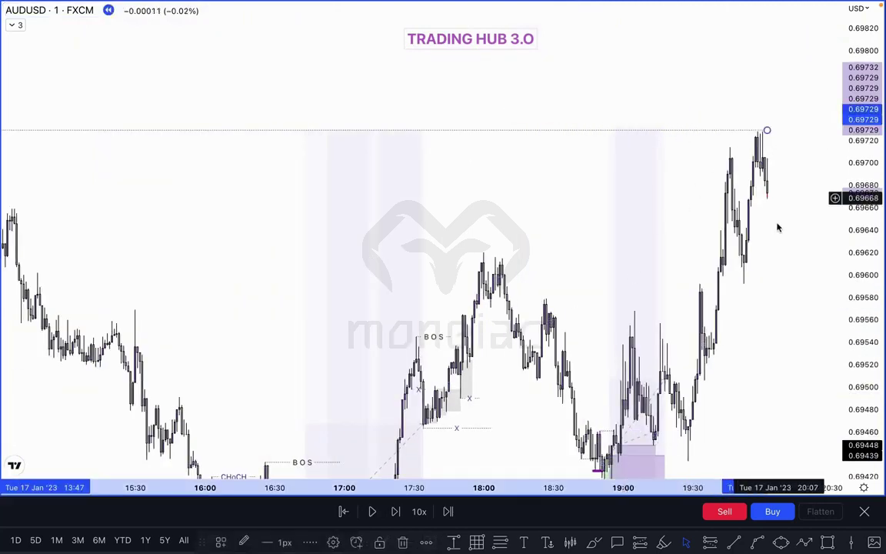
Examine the rally from the 18:52 low to the dotted line at 0.69729, along with the earlier grey zones and long positions
scroll(779, 224, "up", 2)
left_click_drag(863, 160, 866, 260)
left_click_drag(768, 297, 789, 136)
scroll(758, 222, "down", 2)
left_click_drag(717, 329, 694, 405)
scroll(682, 350, "up", 2)
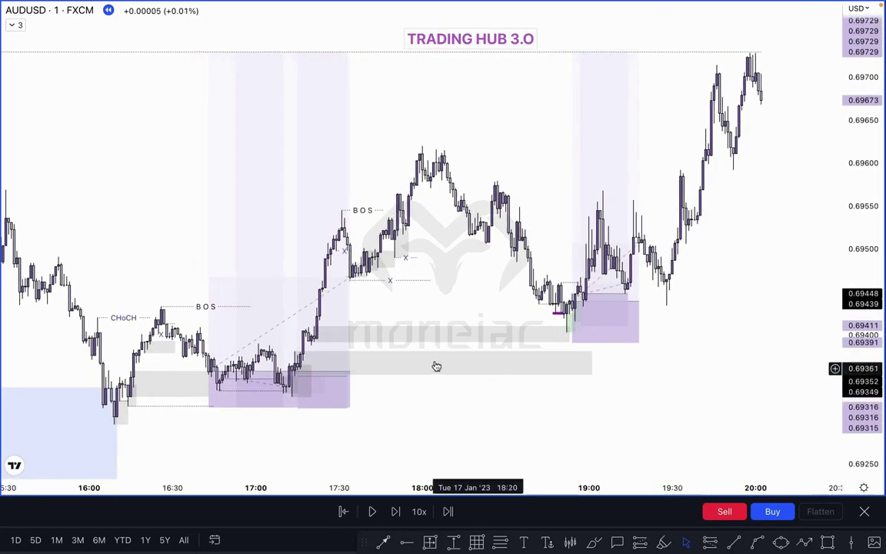
scroll(530, 385, "down", 1)
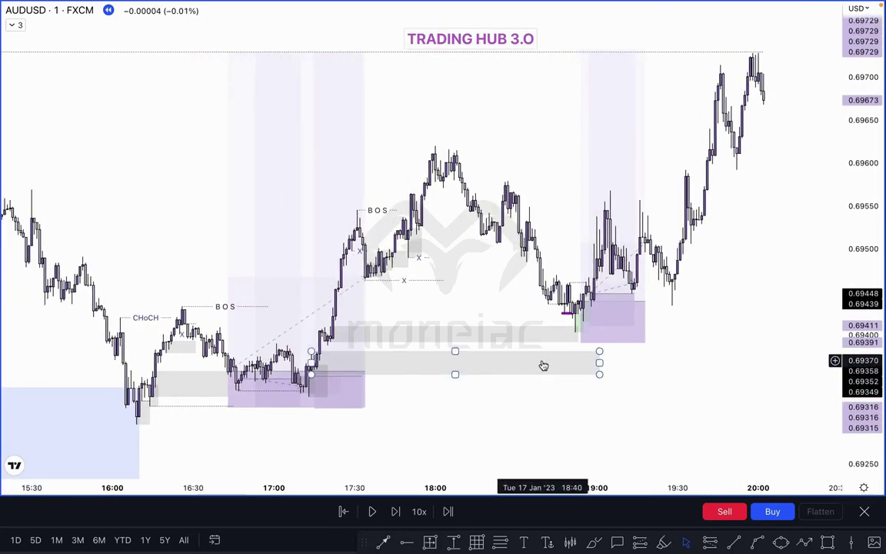
left_click(590, 402)
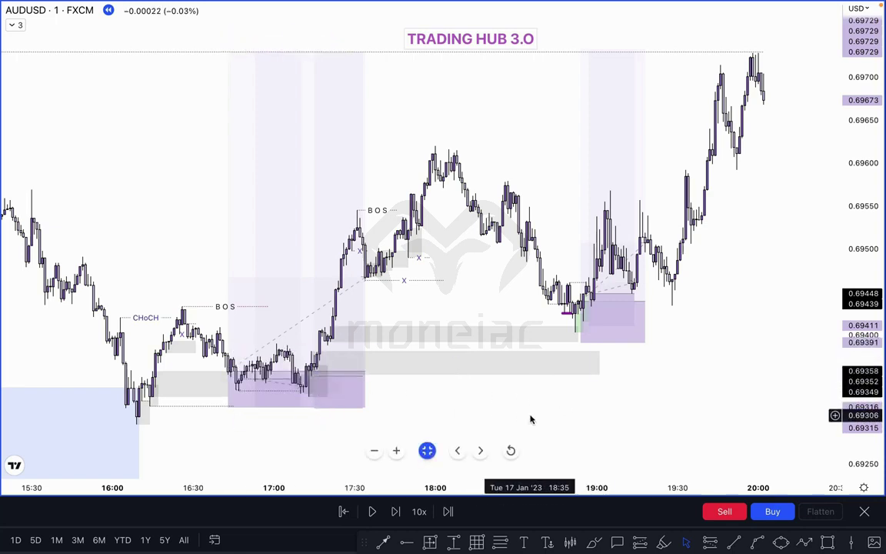
scroll(539, 423, "up", 3)
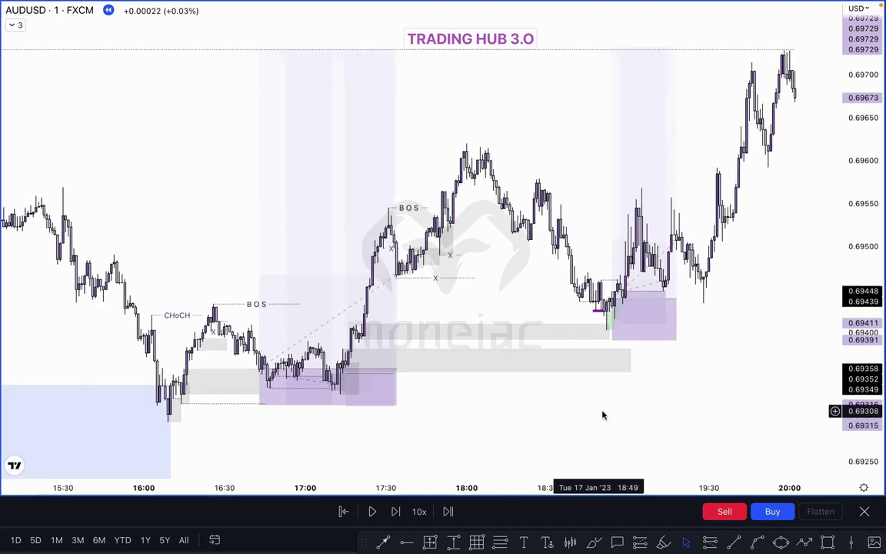
left_click_drag(854, 304, 852, 266)
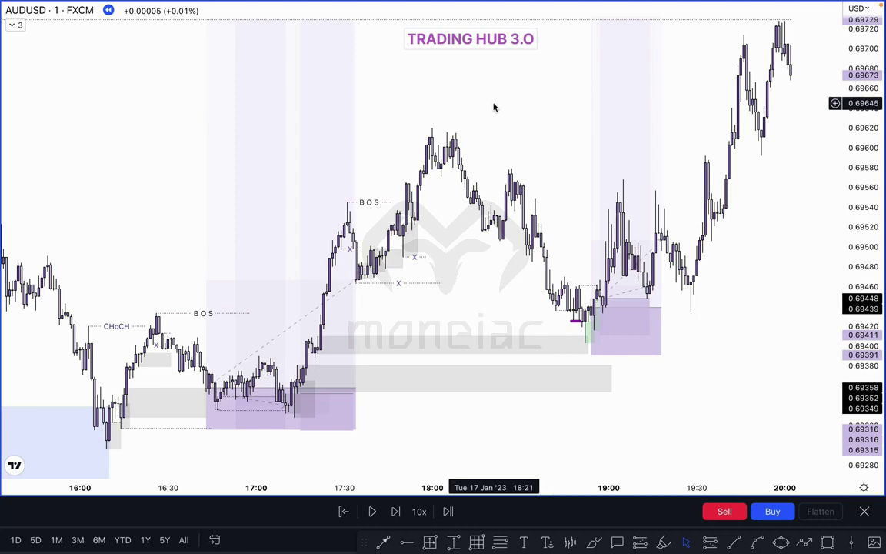
Restore the dotted BOS line from the 18:00 high and the circle markers at that high and the 18:52 low
key("super+z")
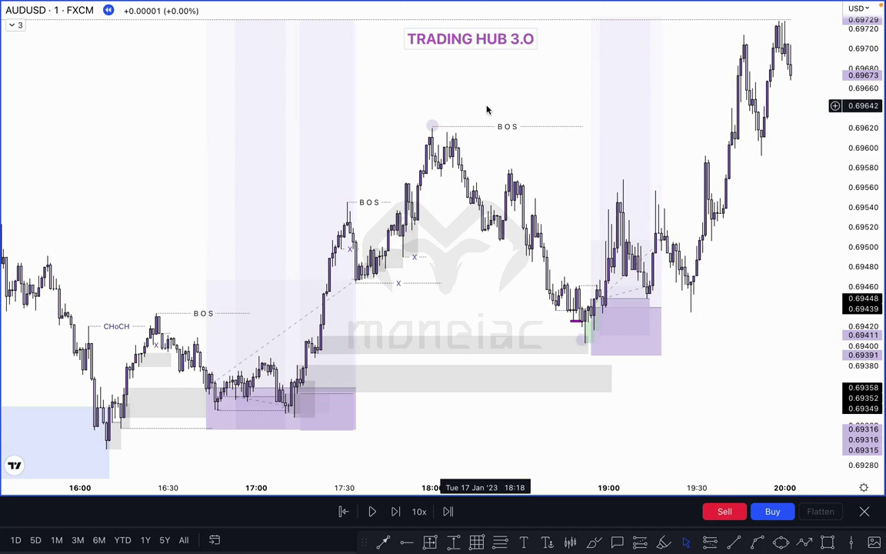
scroll(486, 110, "up", 3)
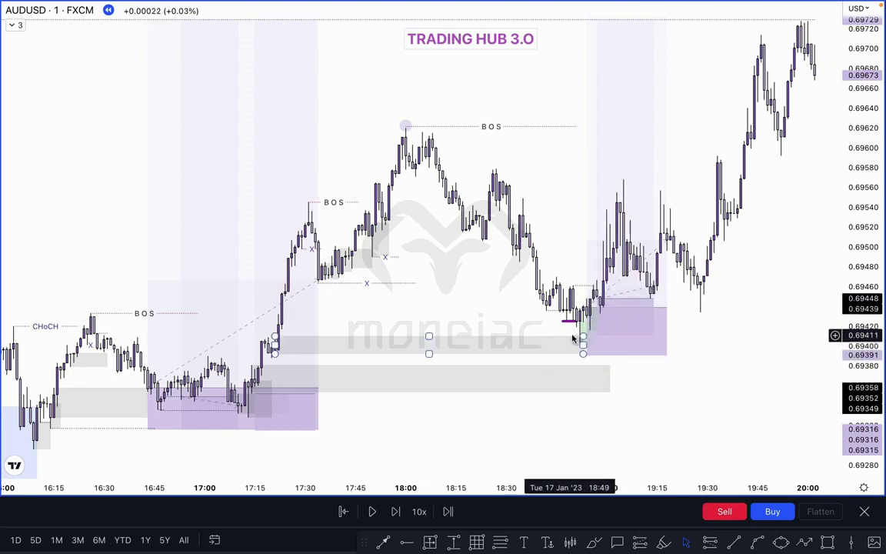
scroll(505, 333, "left", 5)
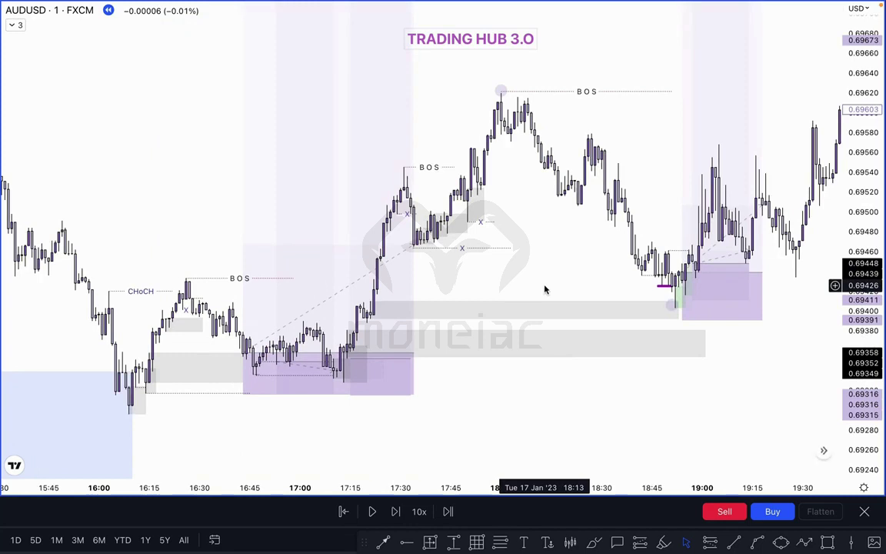
scroll(545, 289, "up", 2)
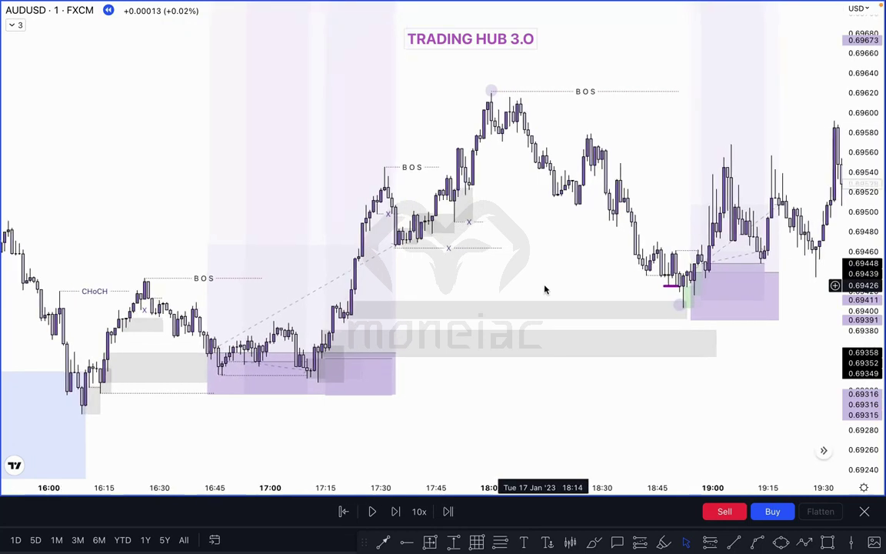